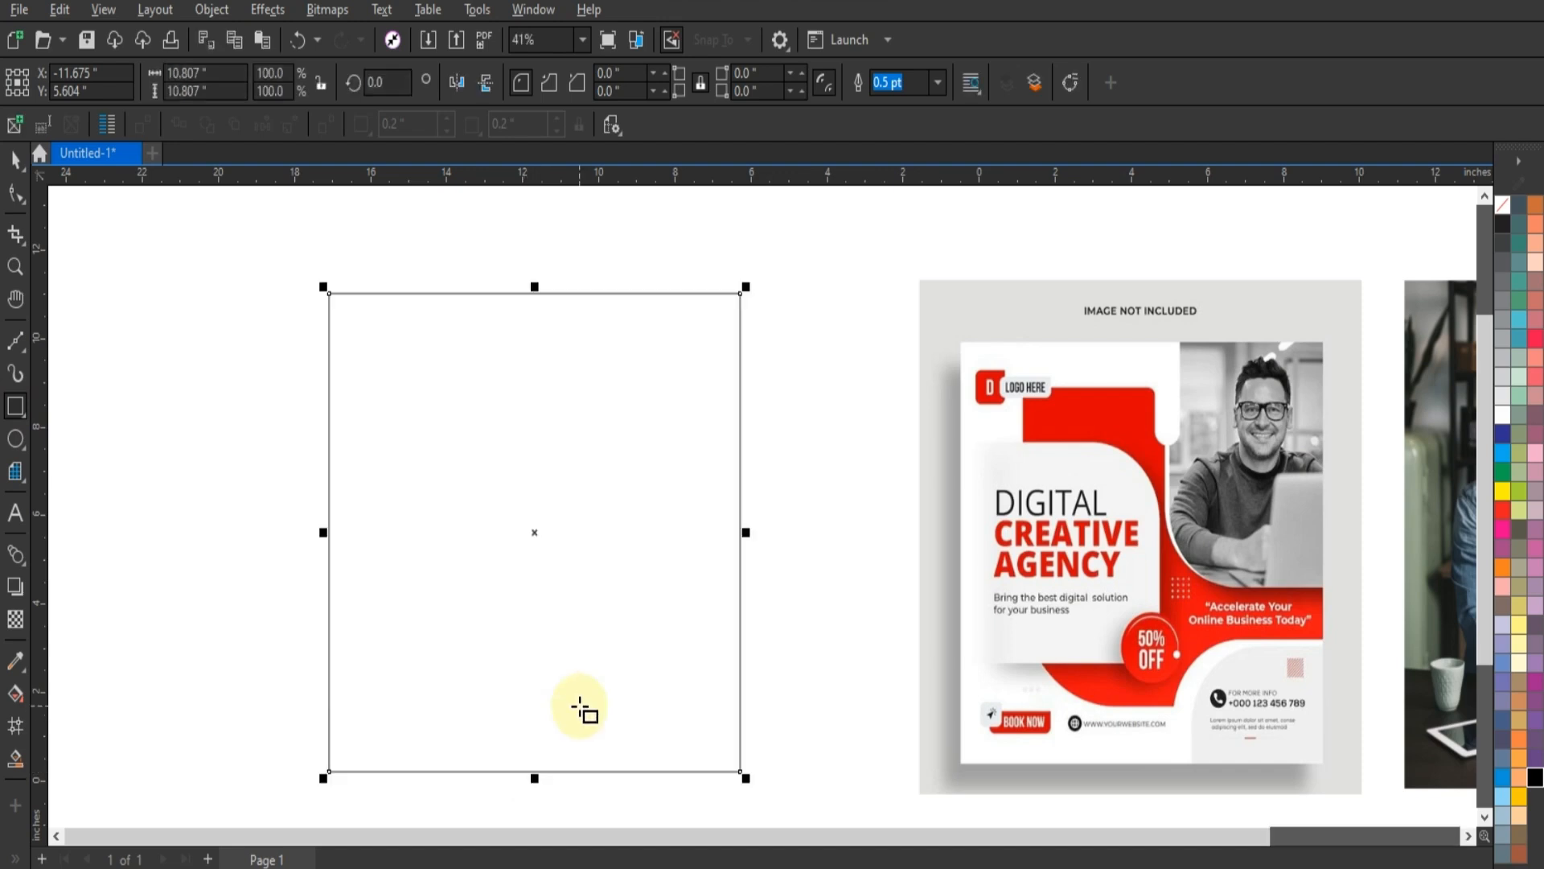
Step: Draw a rectangle about 9.16 by 7.84 inches inside the square frame, extending past the frame's right edge
click(237, 545)
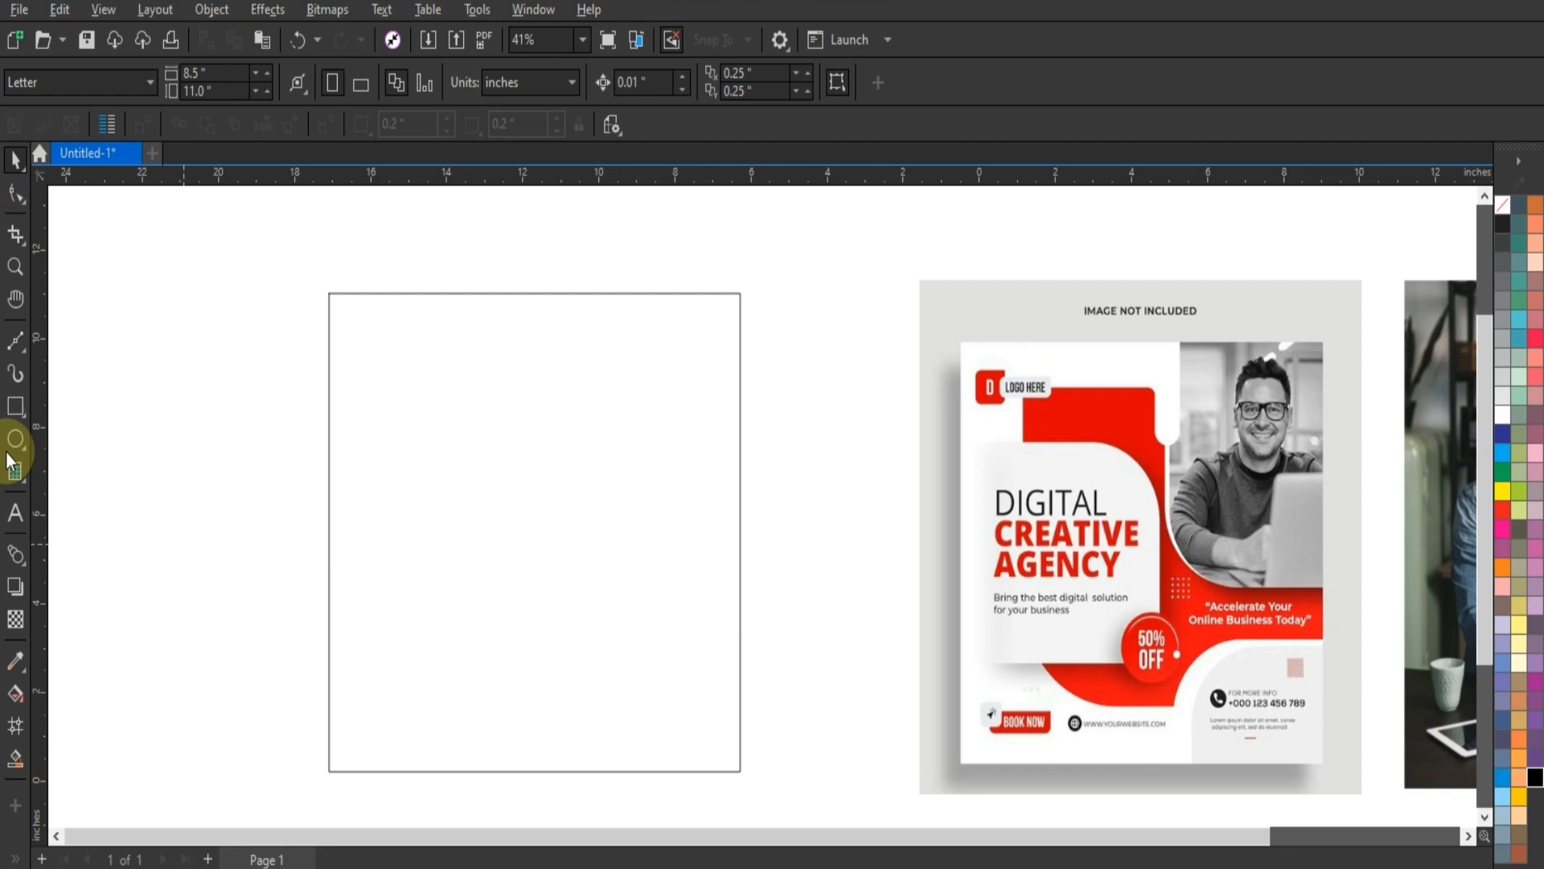
click(15, 411)
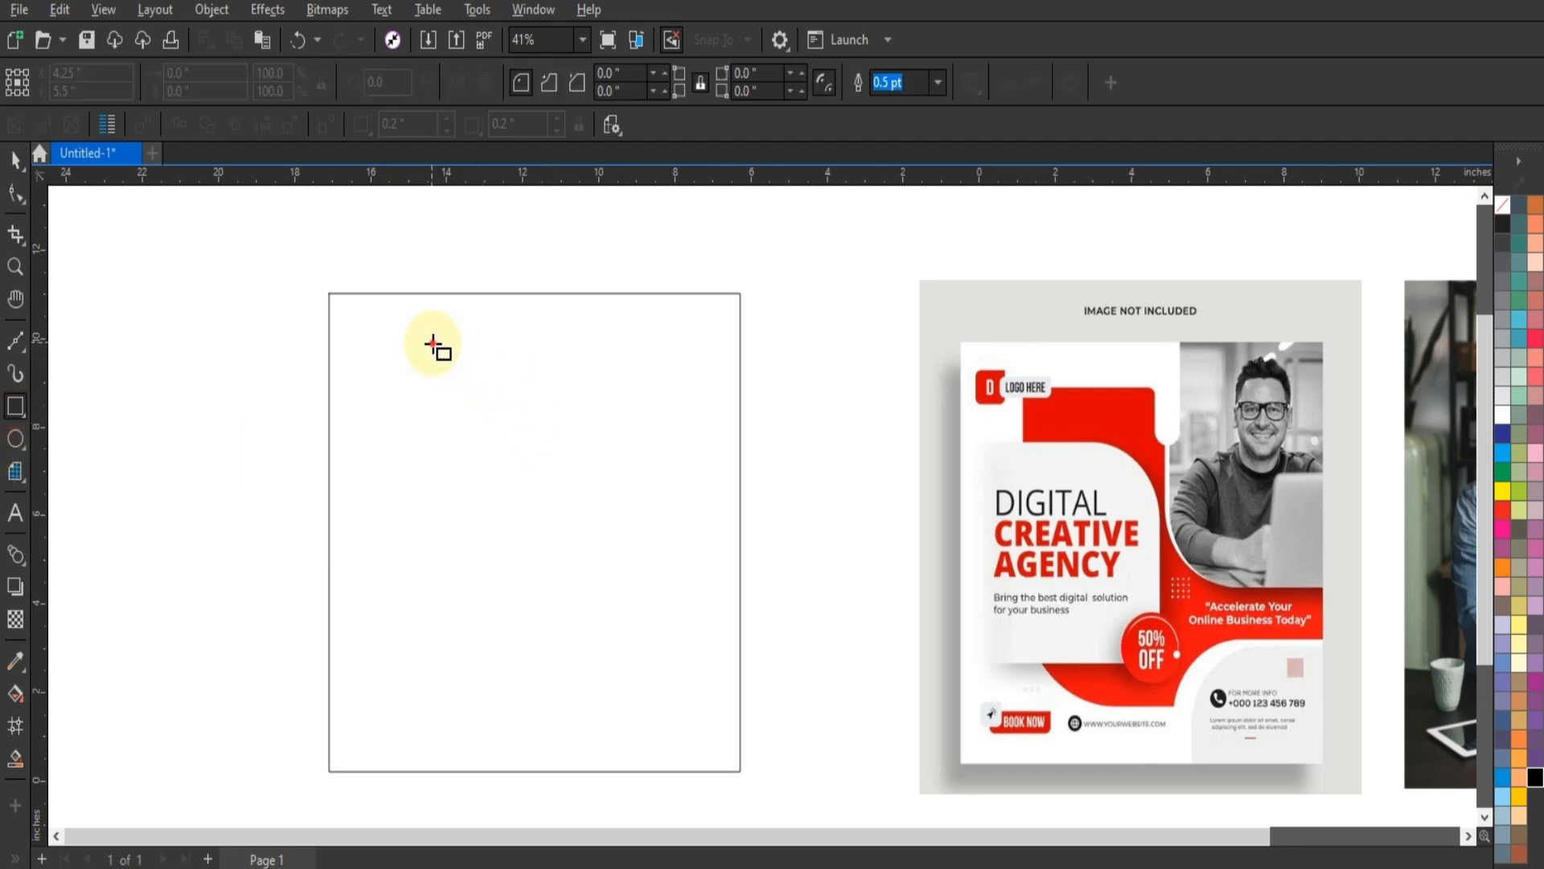
drag(432, 344, 781, 691)
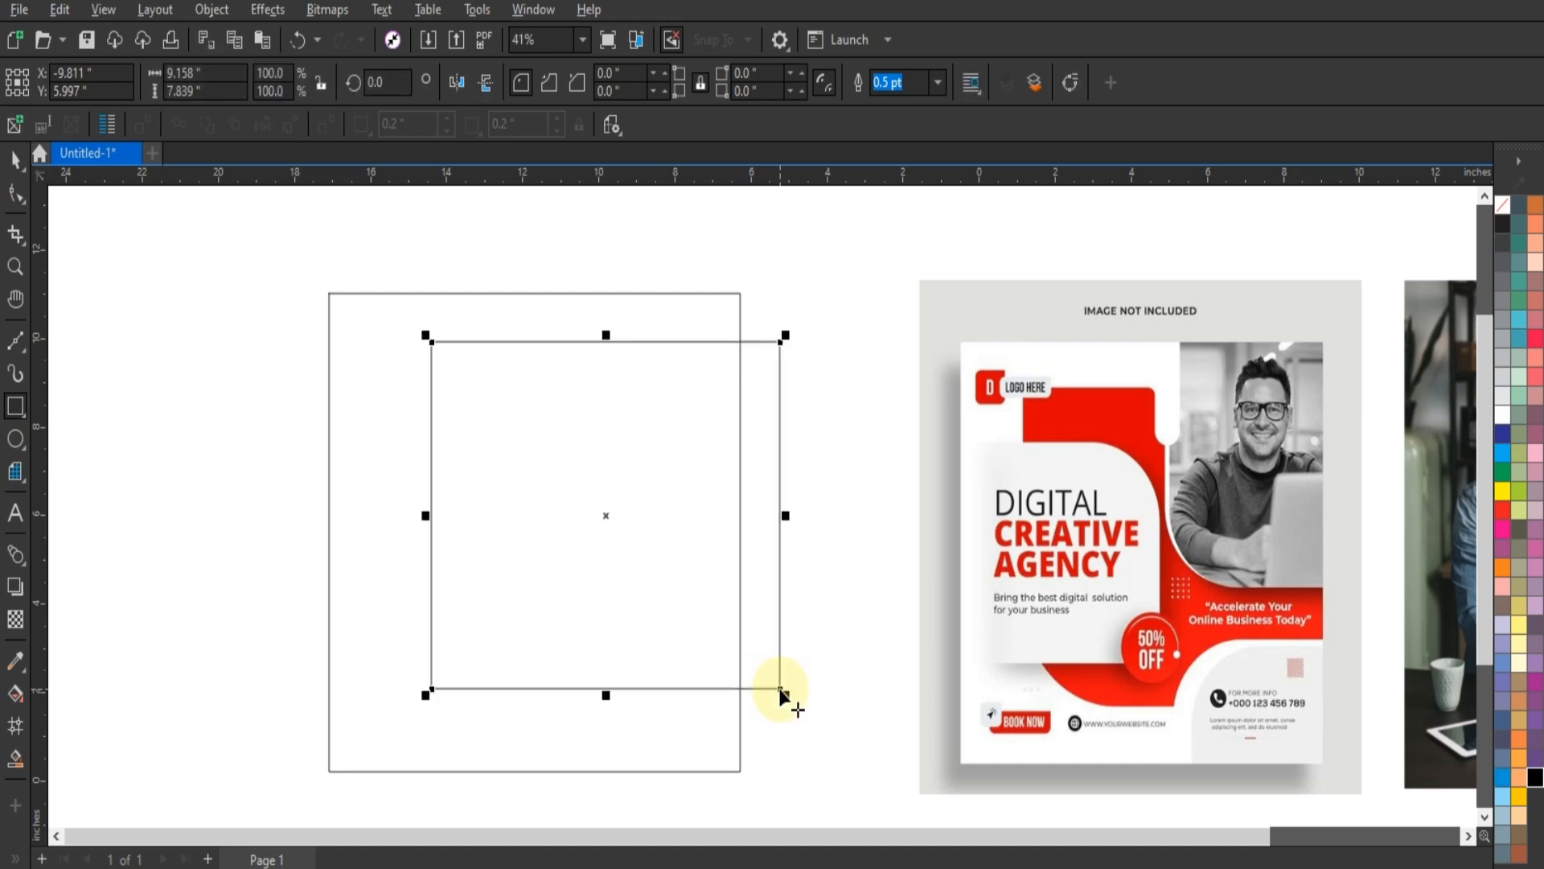
Step: Round only the new rectangle's lower-left corner to a radius of about 3.35 inches
click(15, 194)
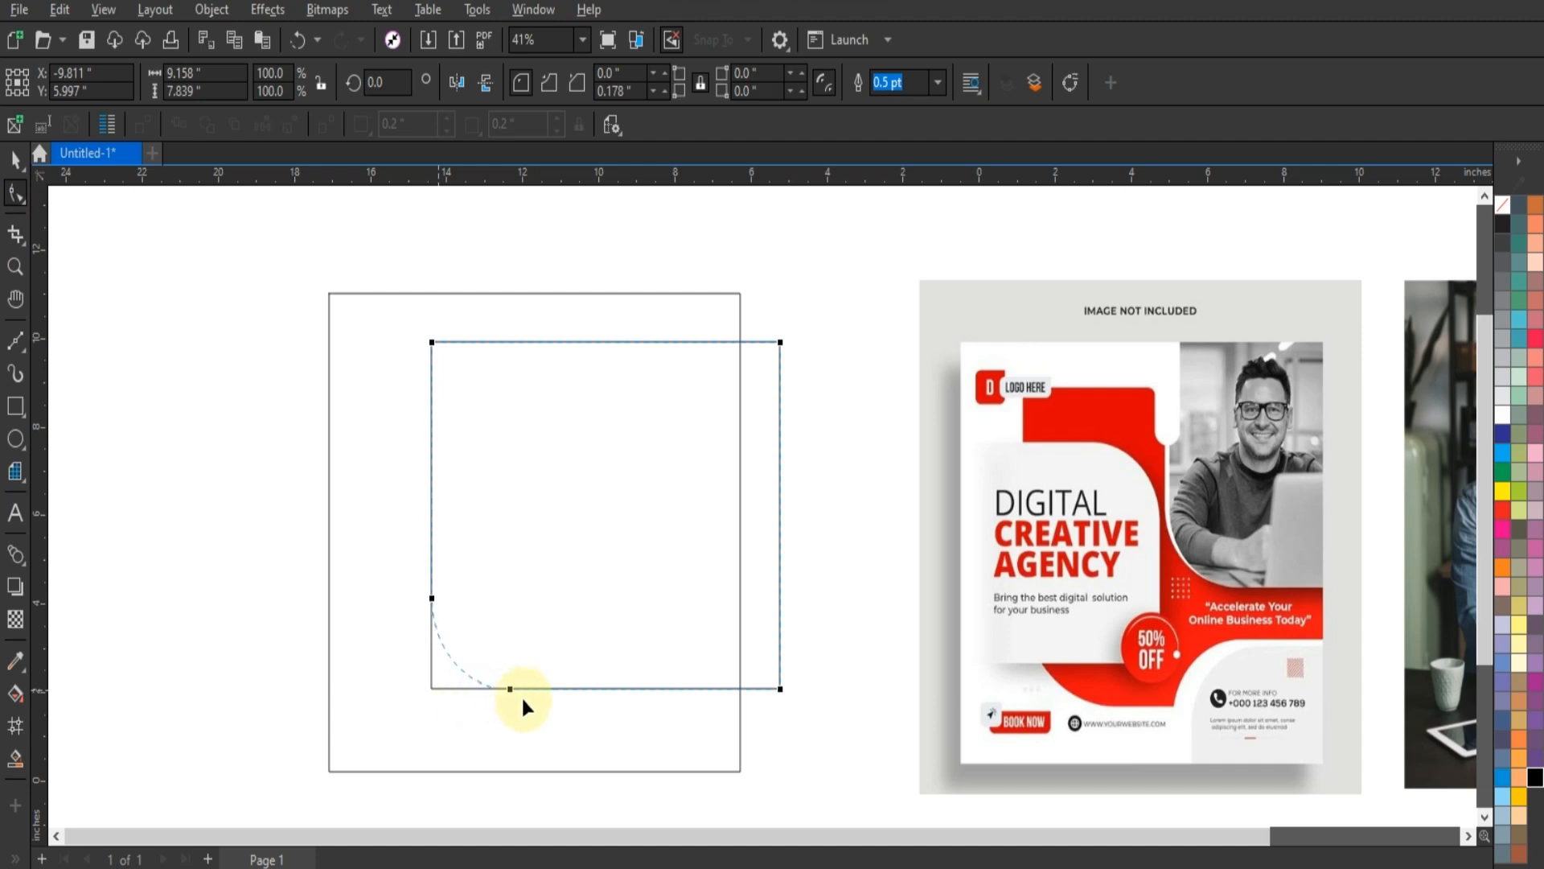
drag(586, 704, 558, 708)
click(16, 194)
click(16, 163)
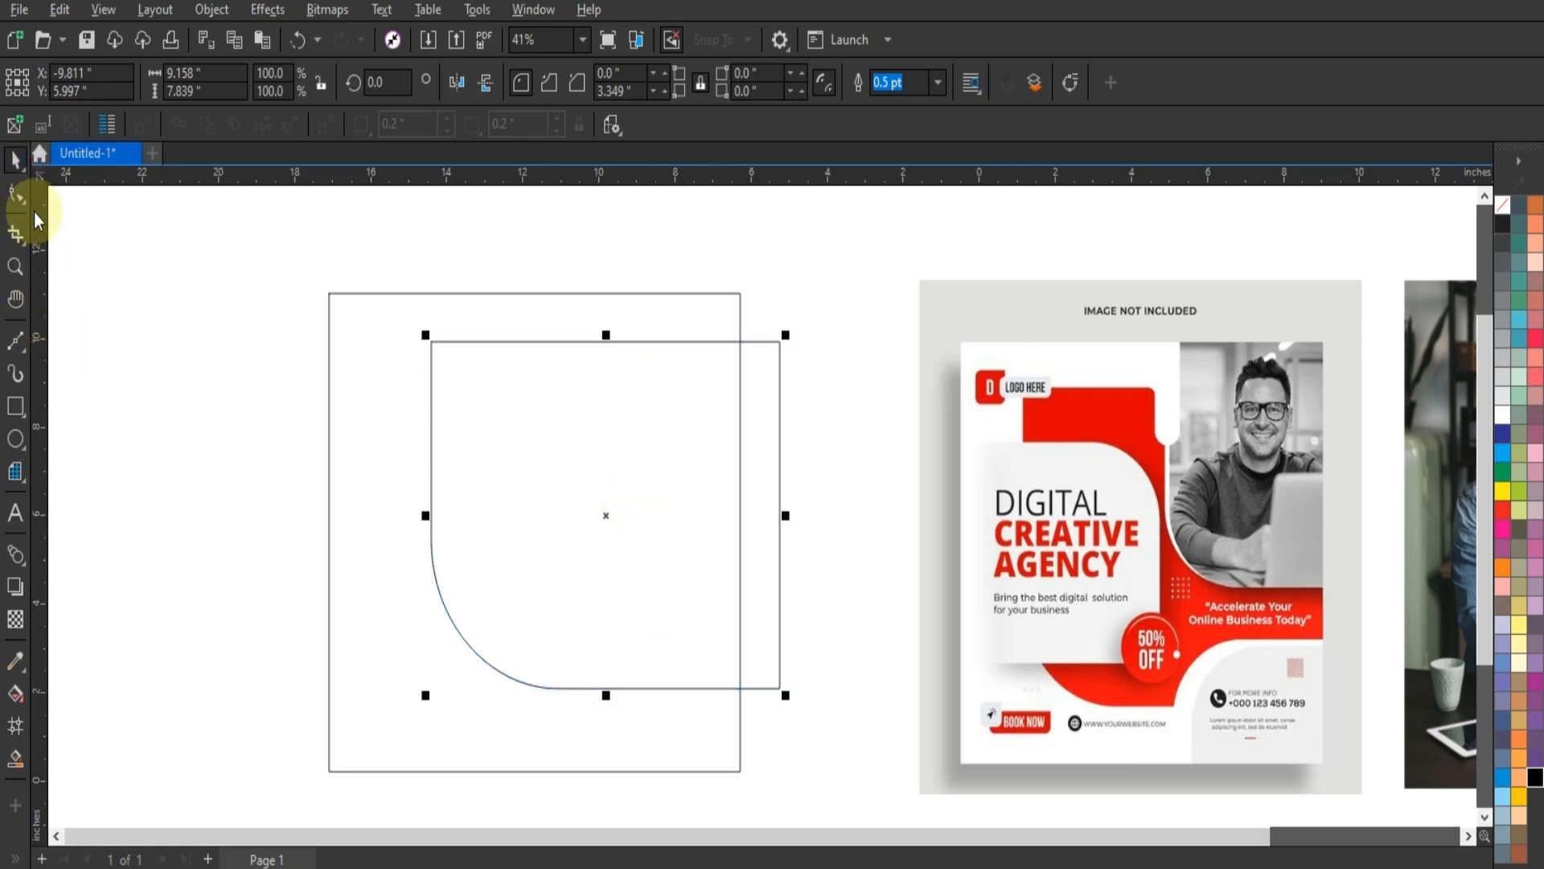
Step: Pull the rounded rectangle's right side in to the square frame's right edge and align the two shapes to the right
click(16, 194)
drag(744, 301, 745, 687)
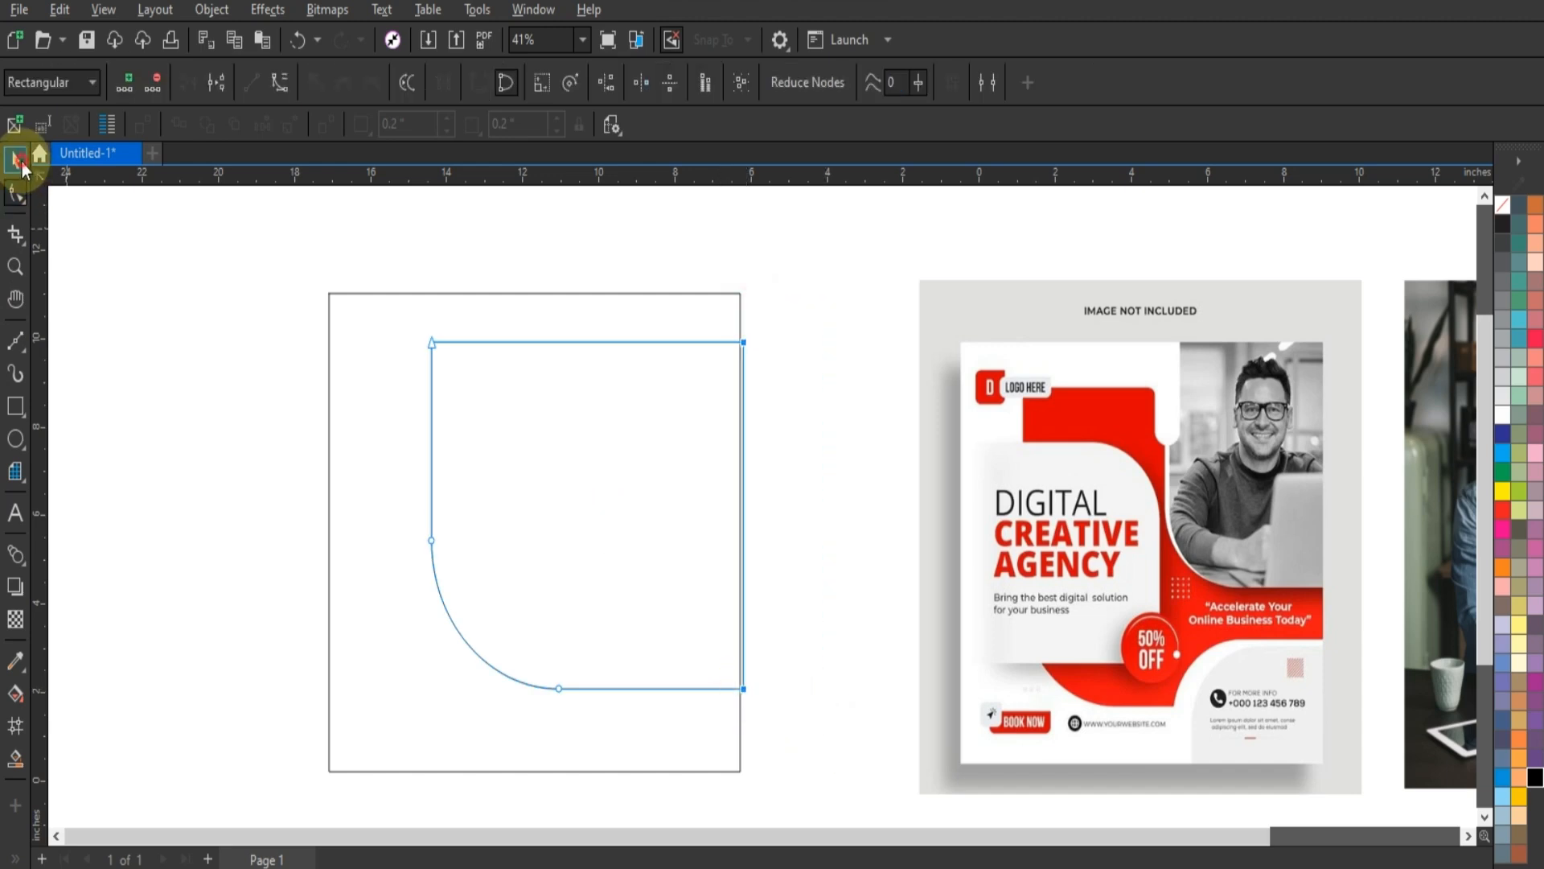
click(18, 162)
click(511, 292)
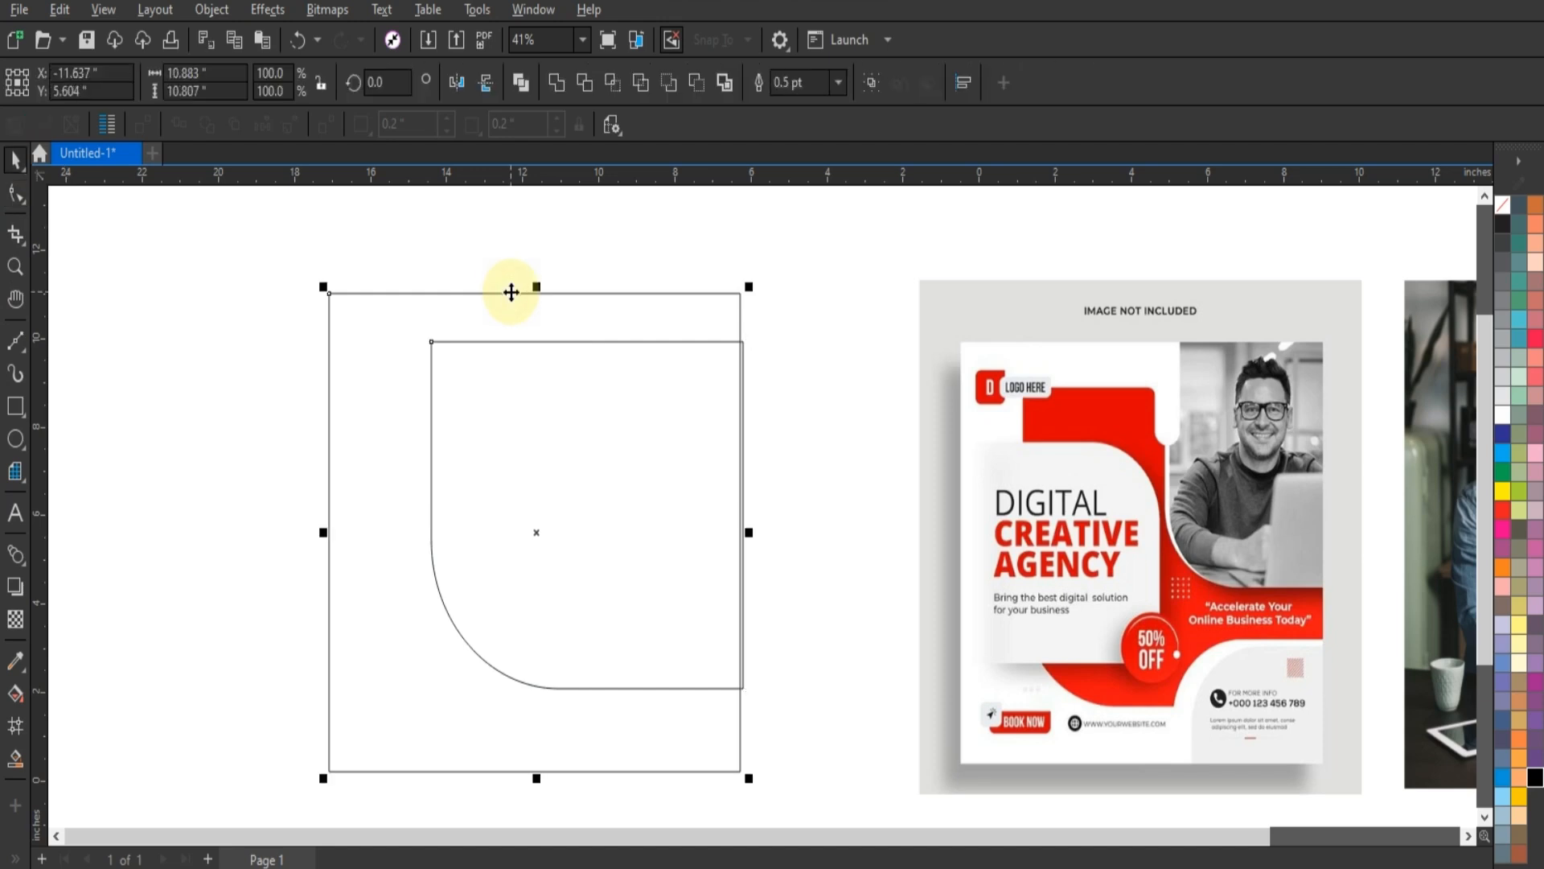
key(r)
click(792, 323)
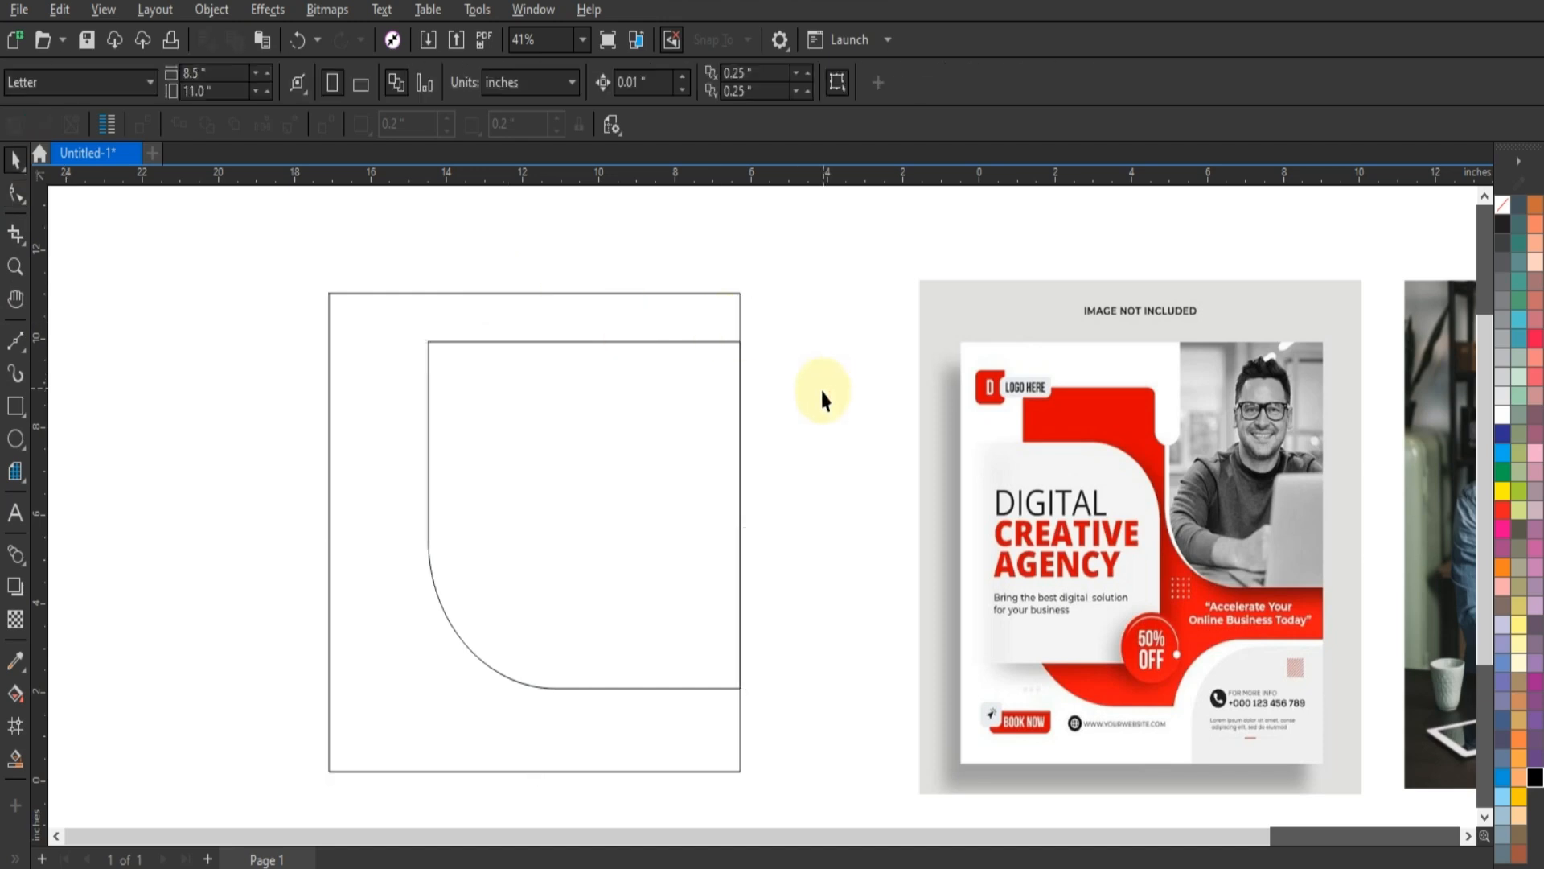
Step: Fill the shape with the rounded lower-left corner red
click(663, 486)
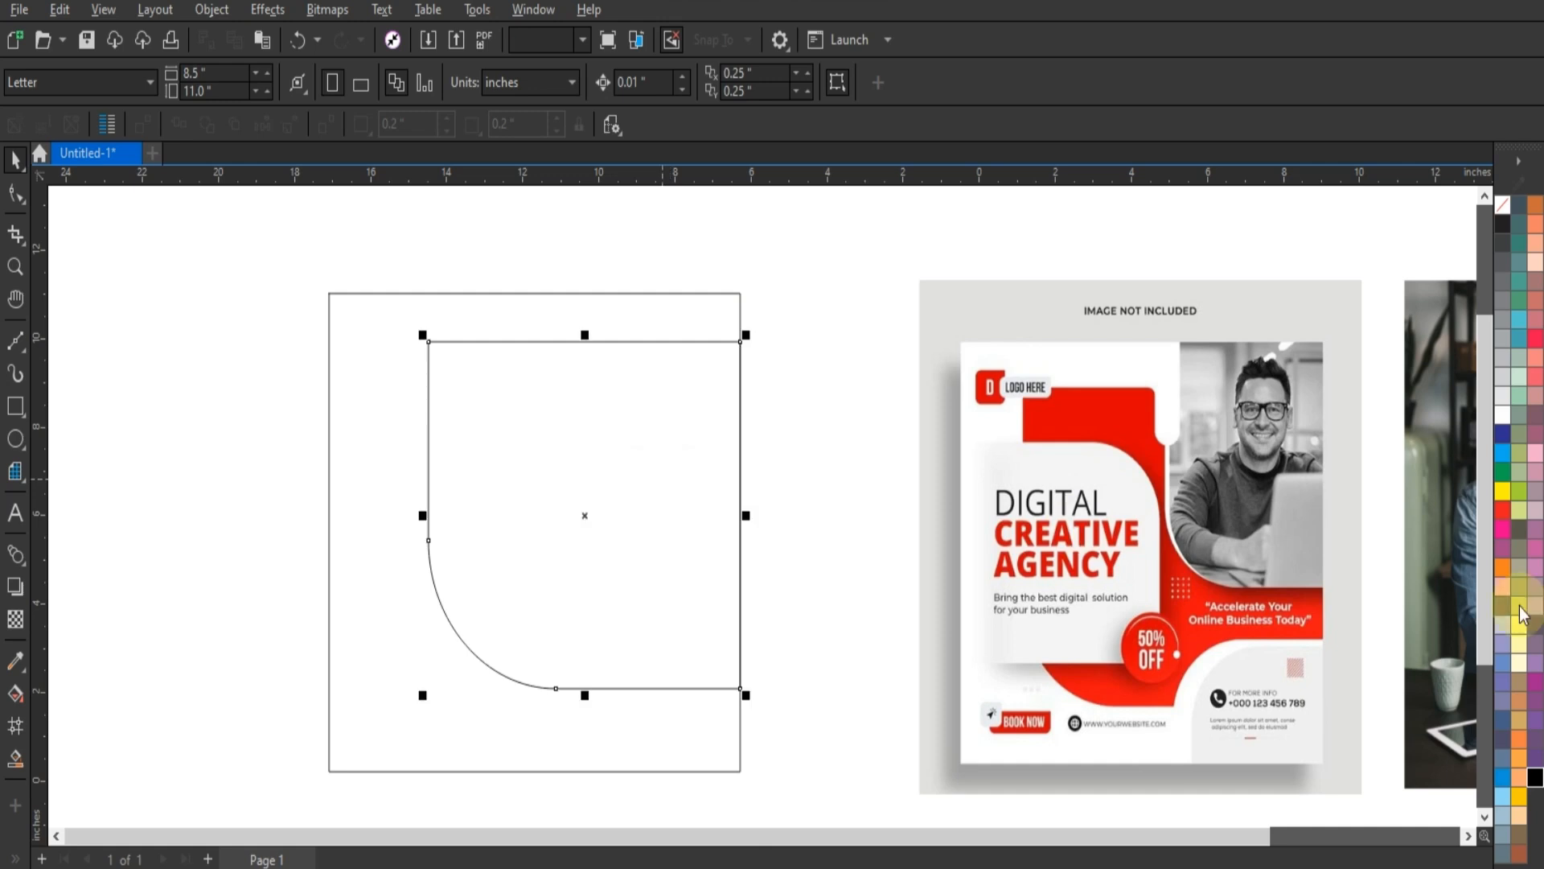
click(1500, 517)
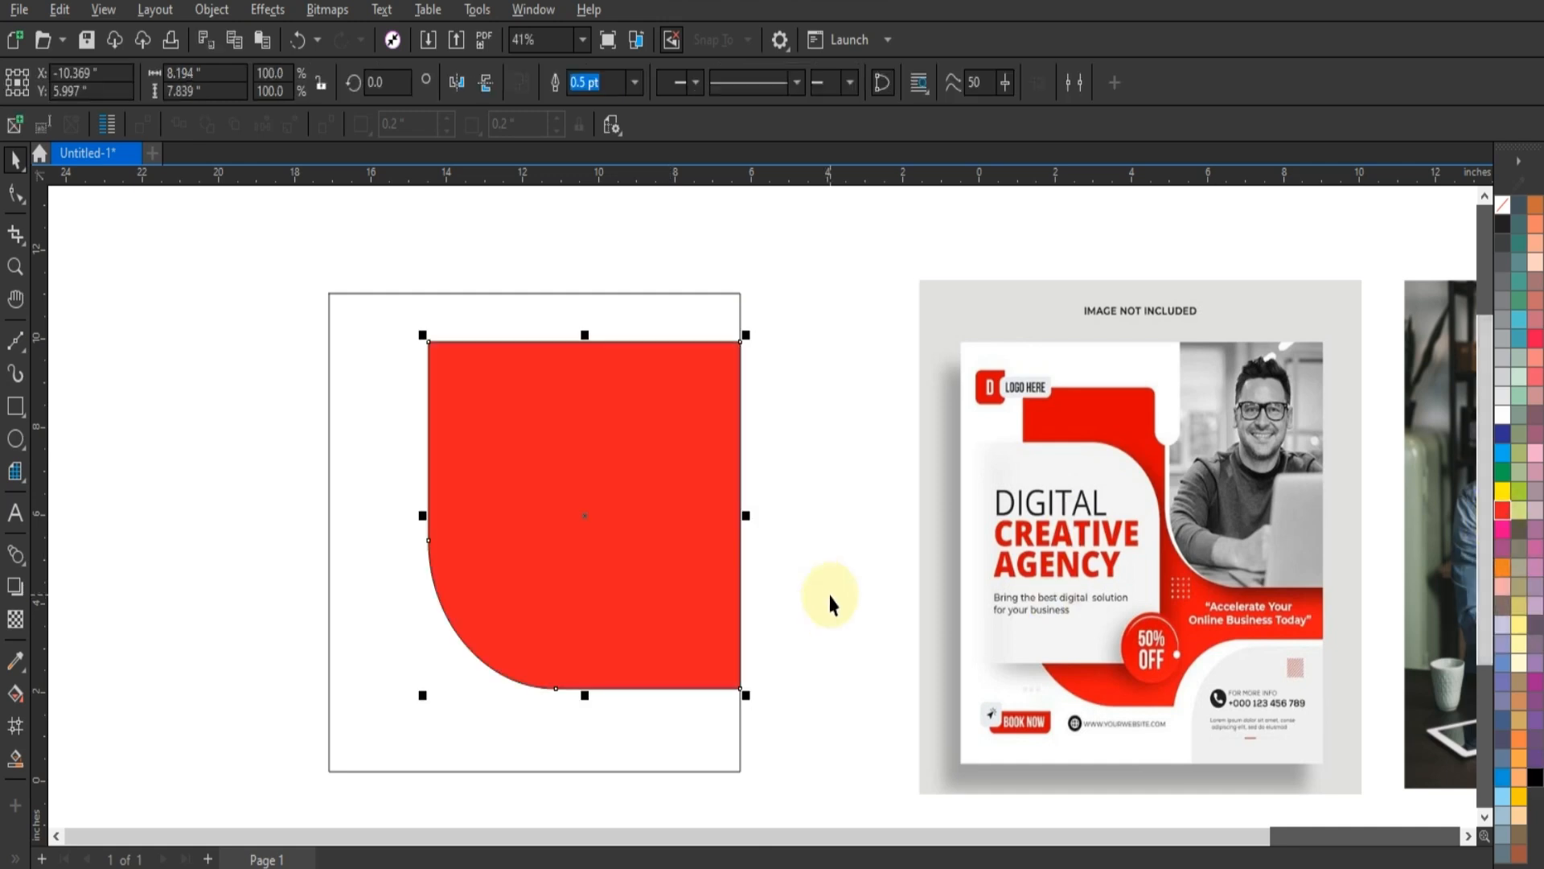
click(831, 603)
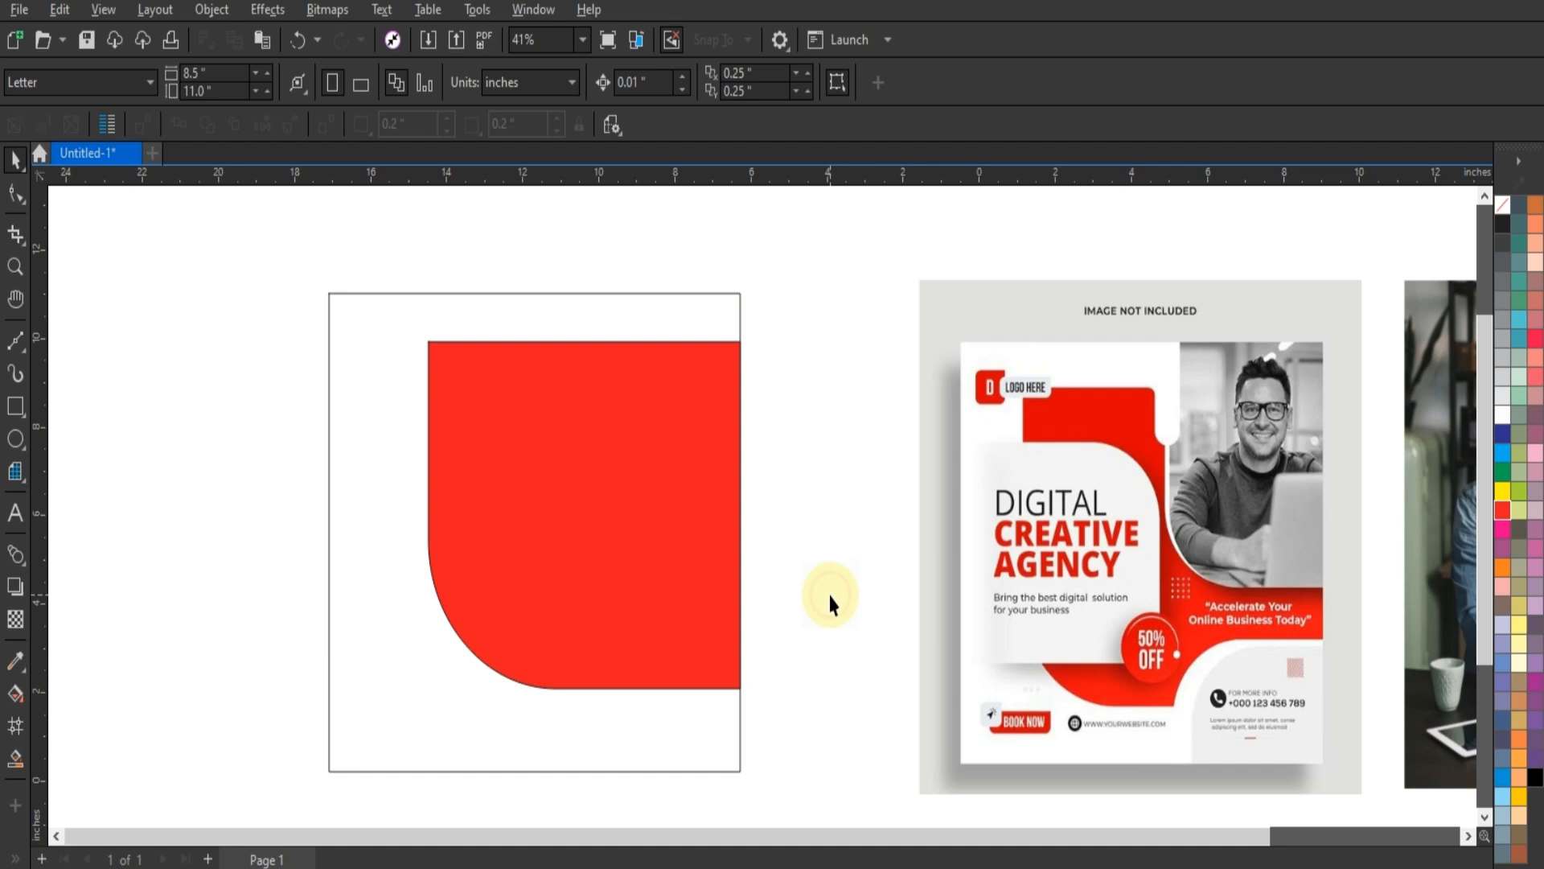
Step: Duplicate the red shape with a 90° rotation and mirror the copy horizontally
click(642, 592)
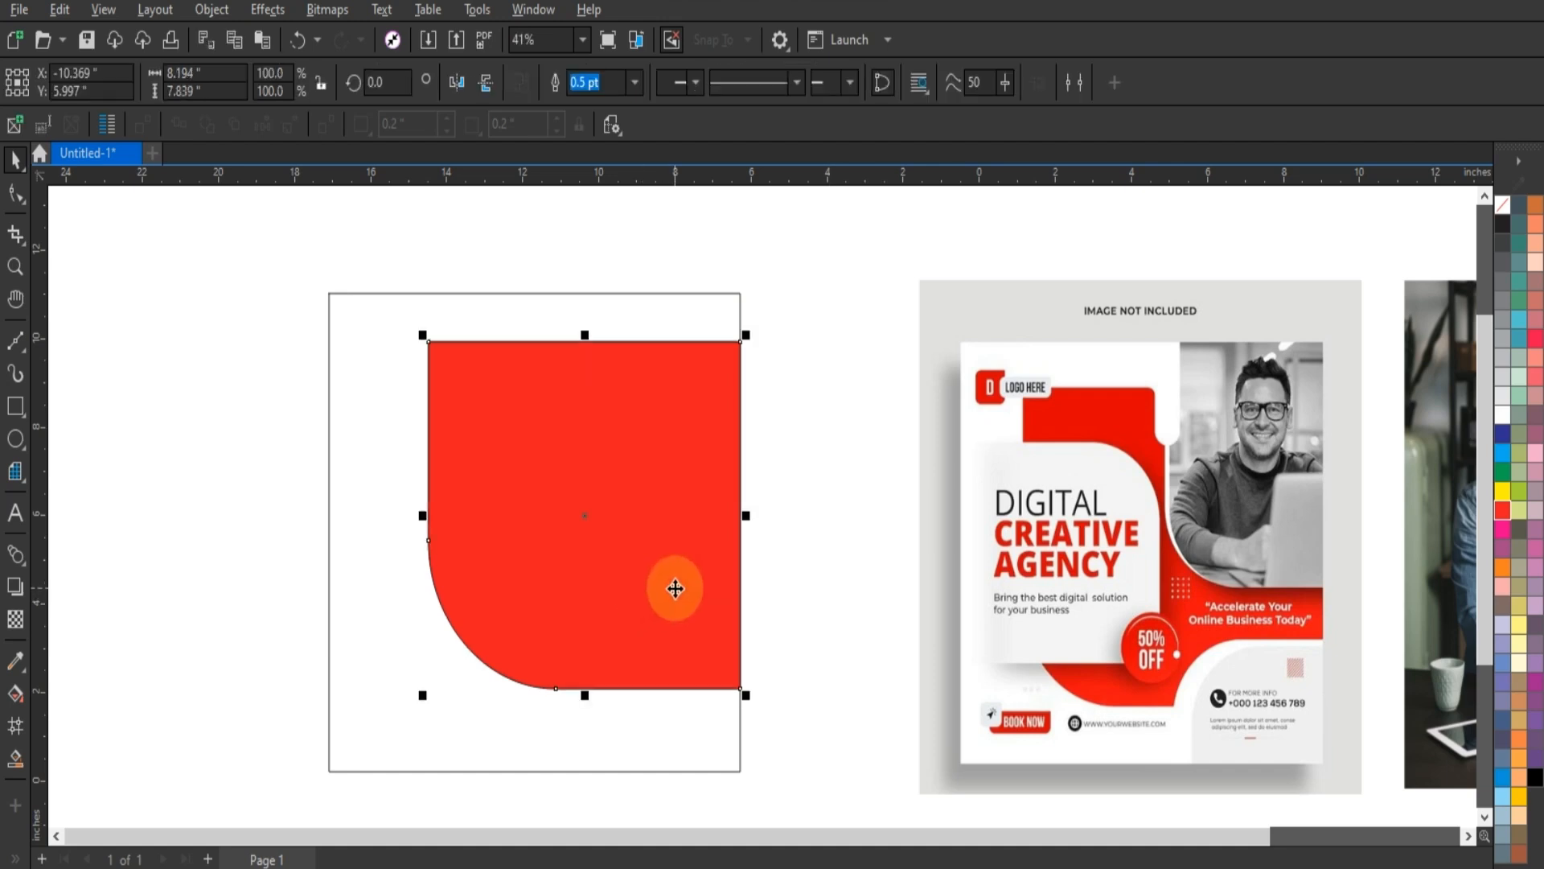
click(644, 593)
drag(754, 696, 692, 353)
click(464, 83)
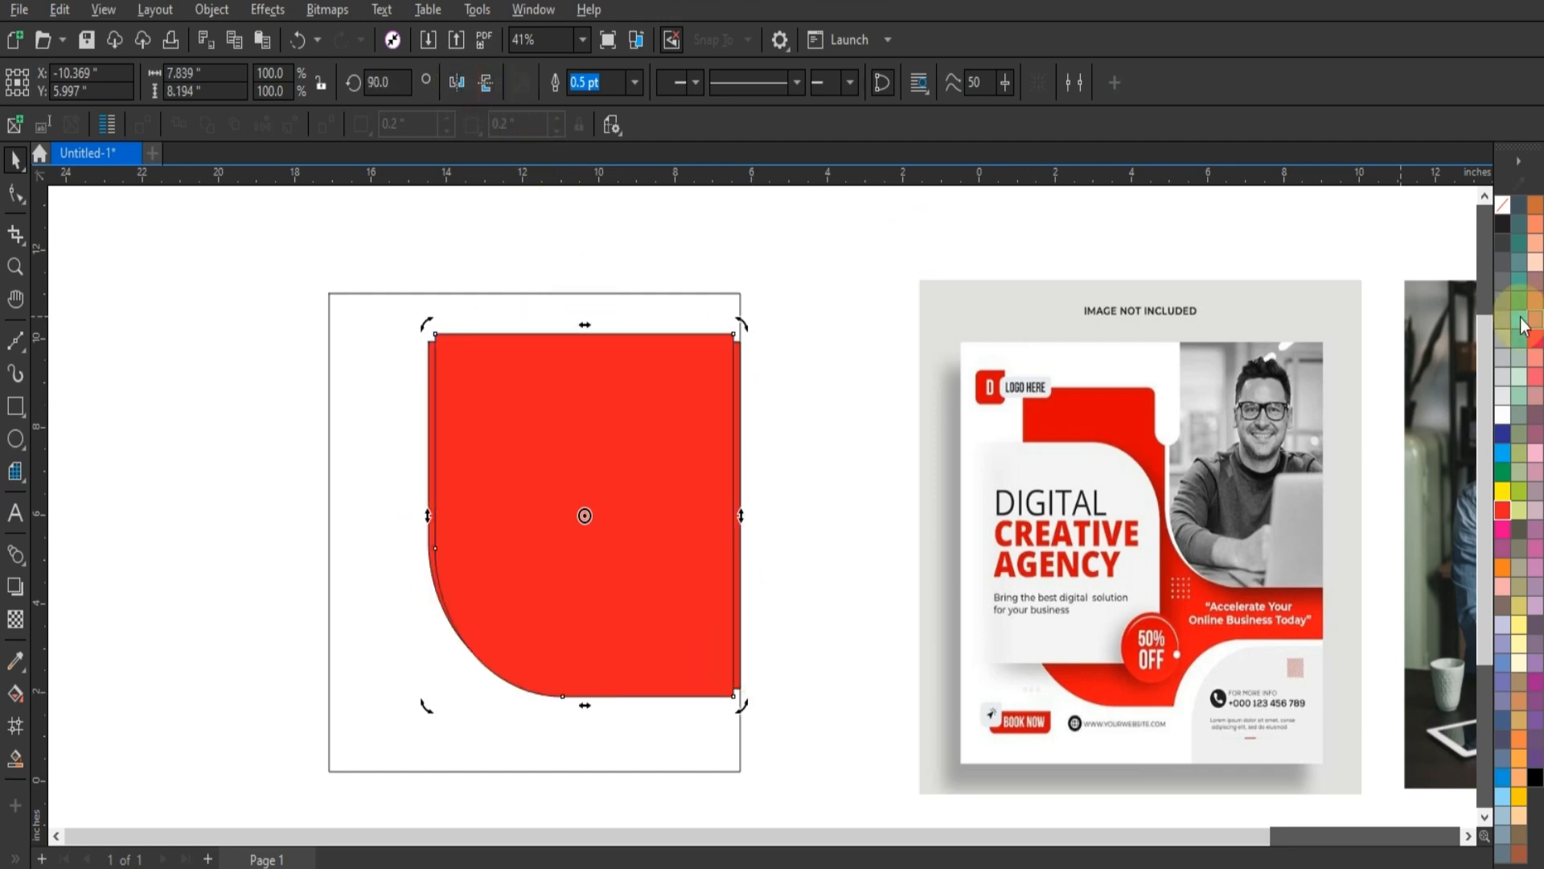
Step: Place the copy without a fill over the red shape's upper-right corner, scaled to about 74.6%
click(1505, 283)
drag(645, 465, 717, 368)
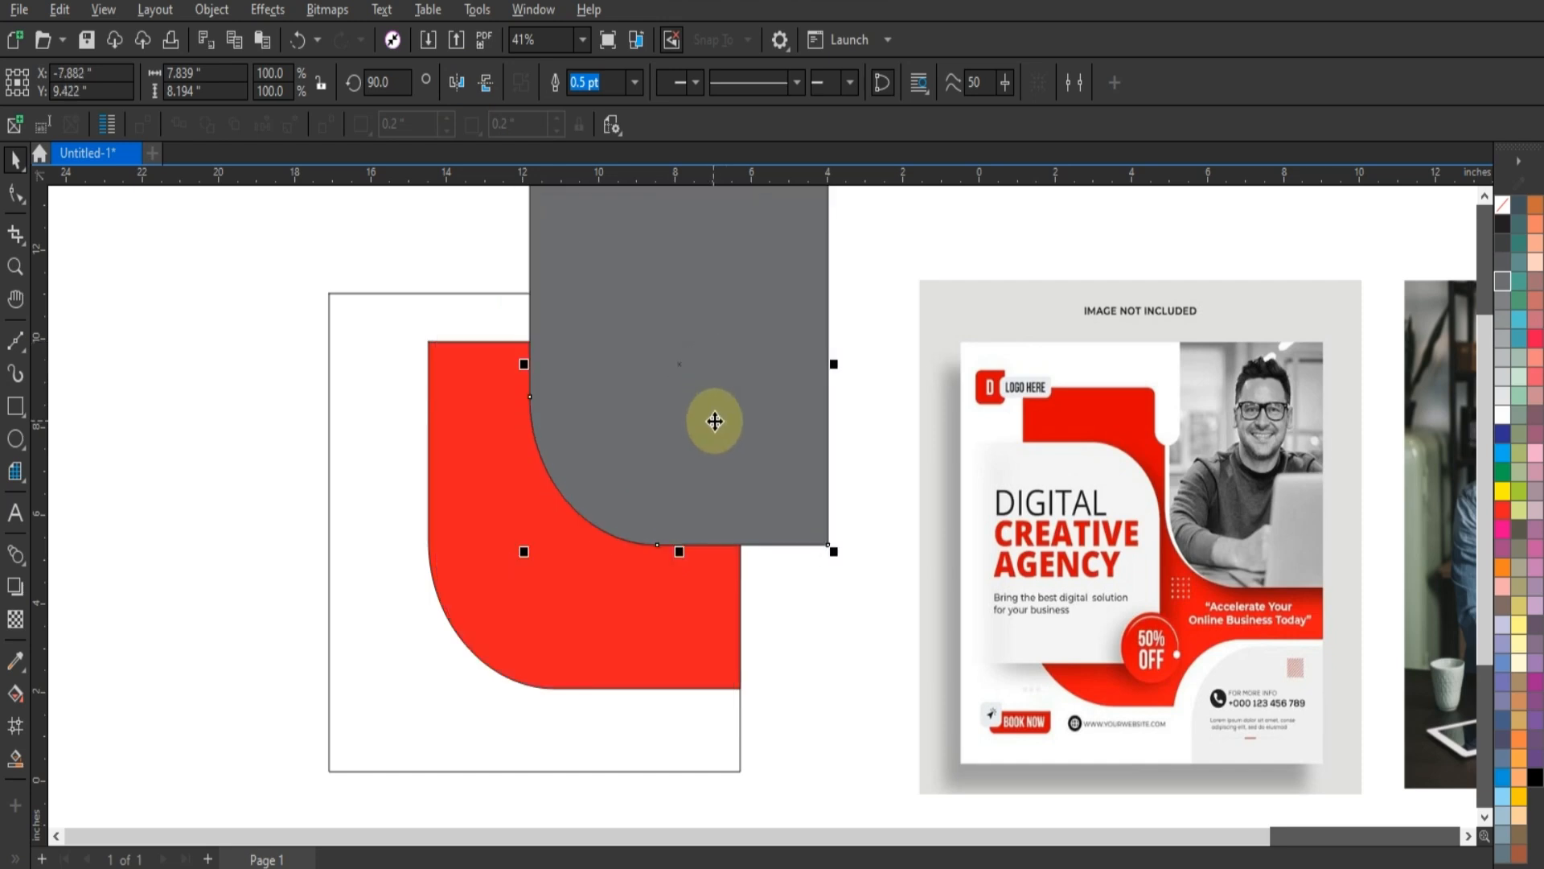
click(1502, 208)
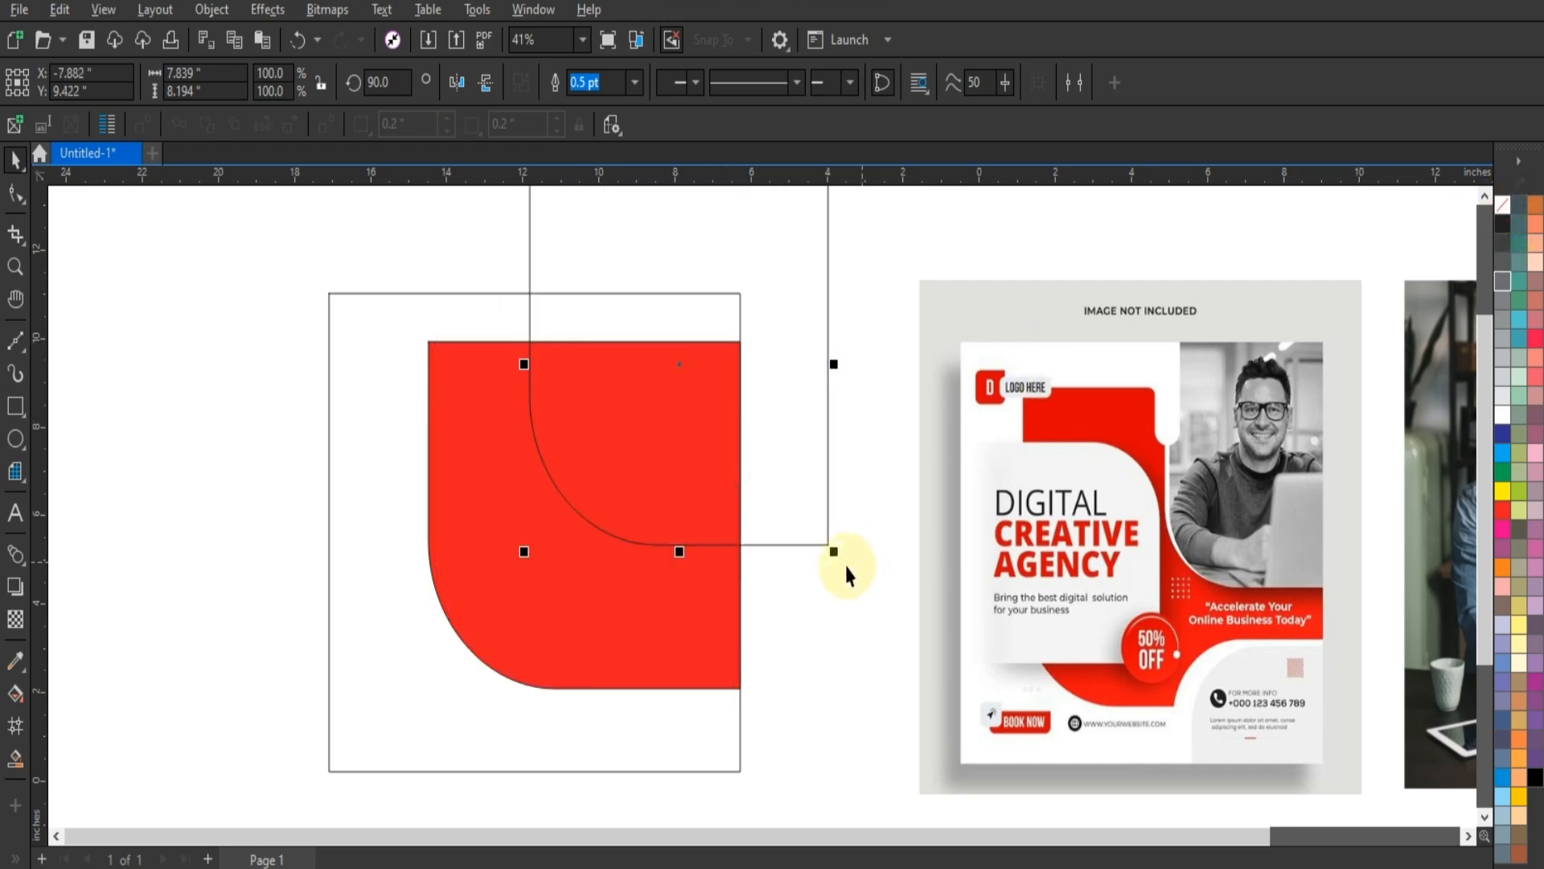
drag(834, 552, 796, 505)
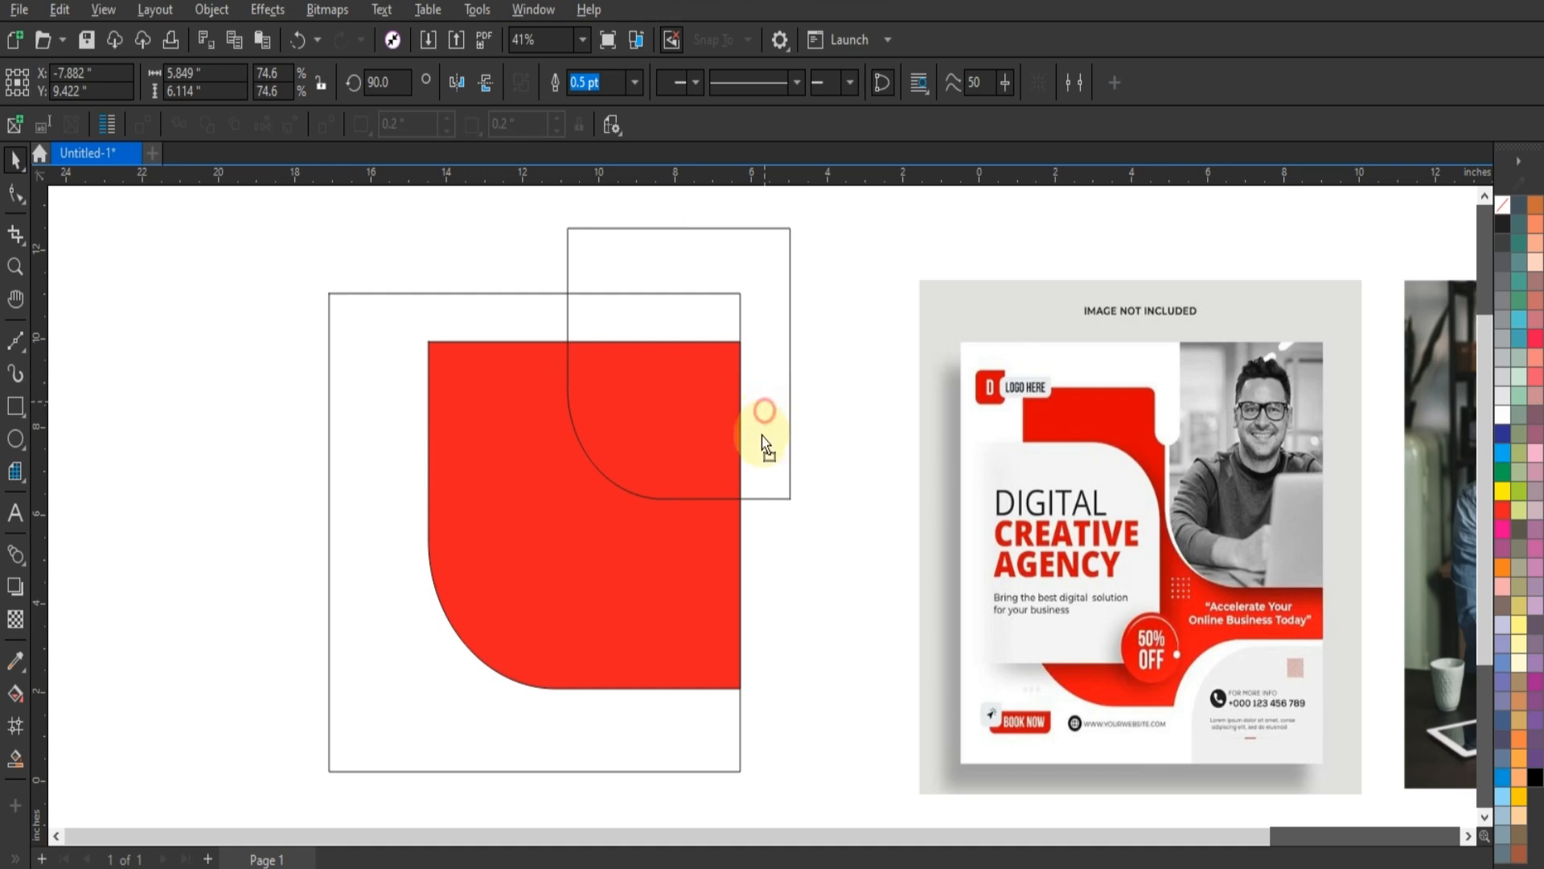
drag(761, 436, 761, 450)
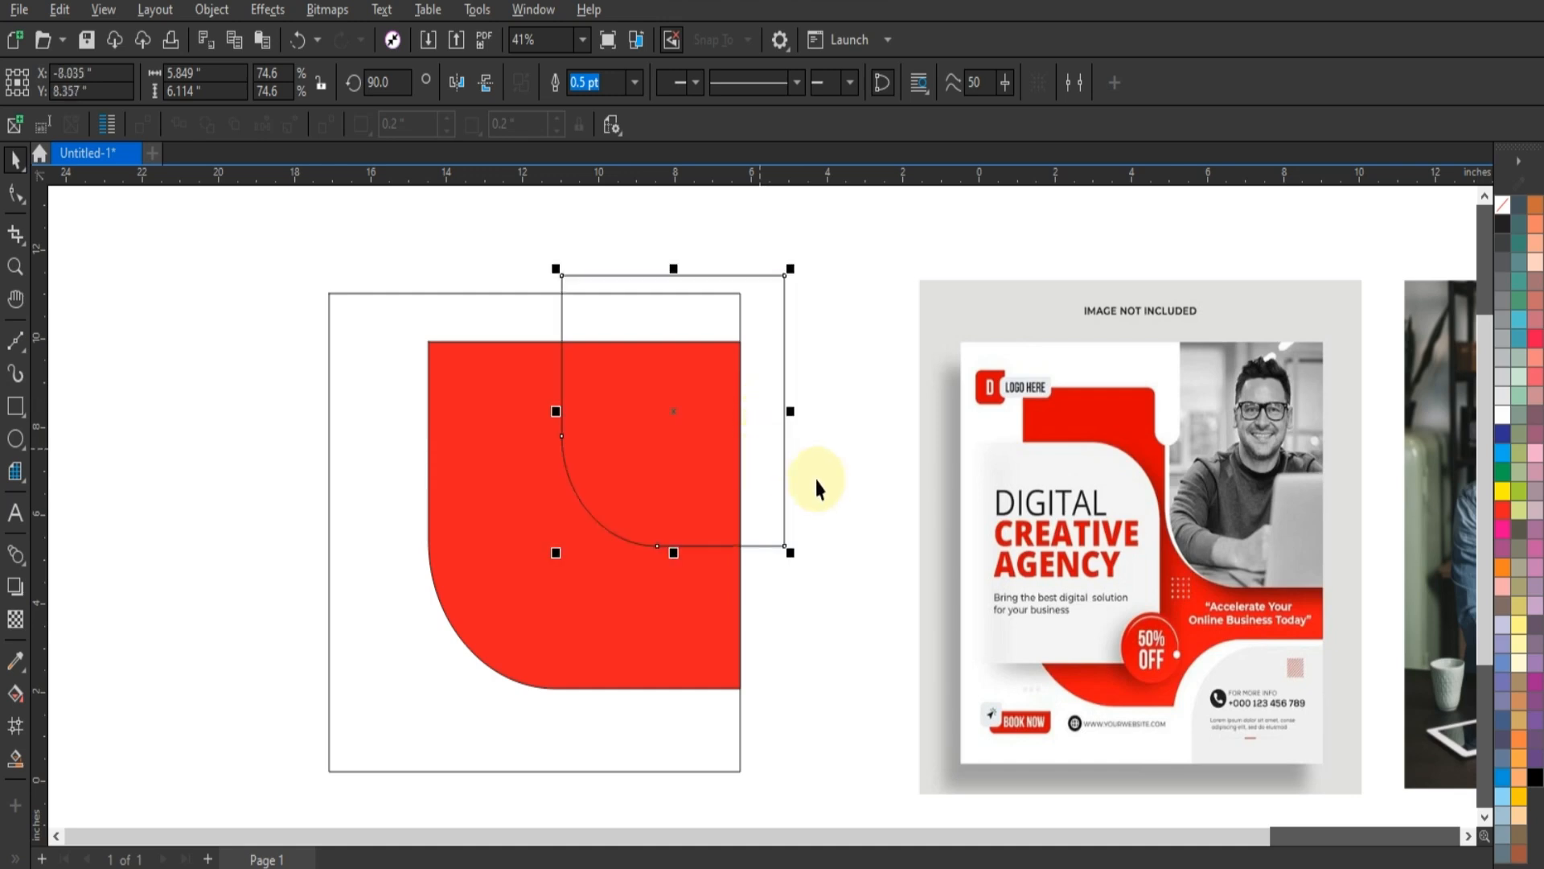
Step: Lengthen the unfilled copy by shifting its lower nodes straight down while keeping its rounded corner
click(15, 194)
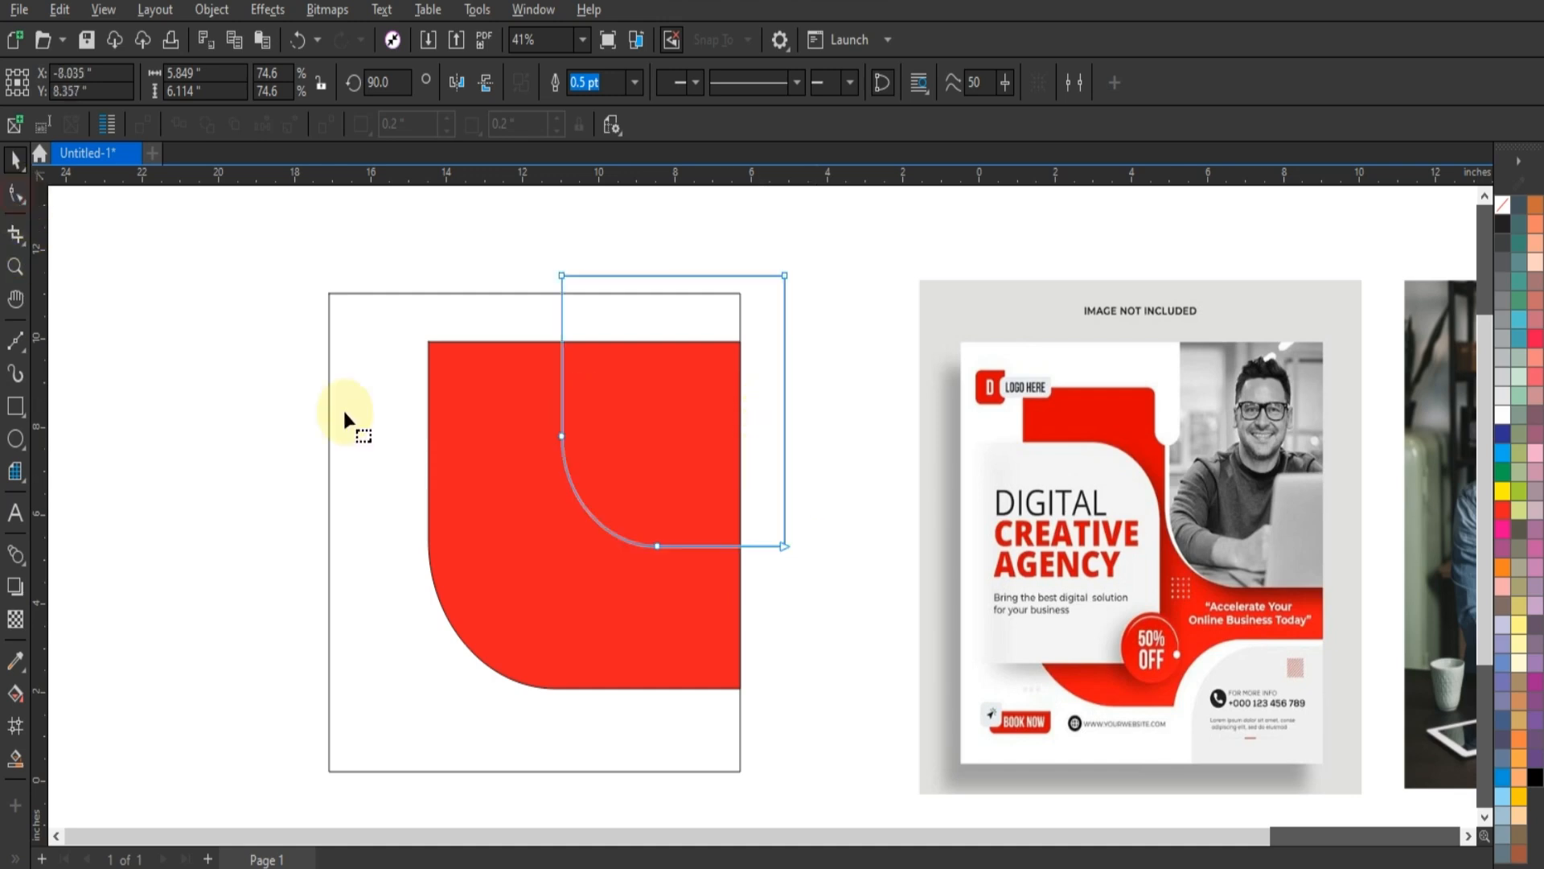
drag(508, 398, 786, 588)
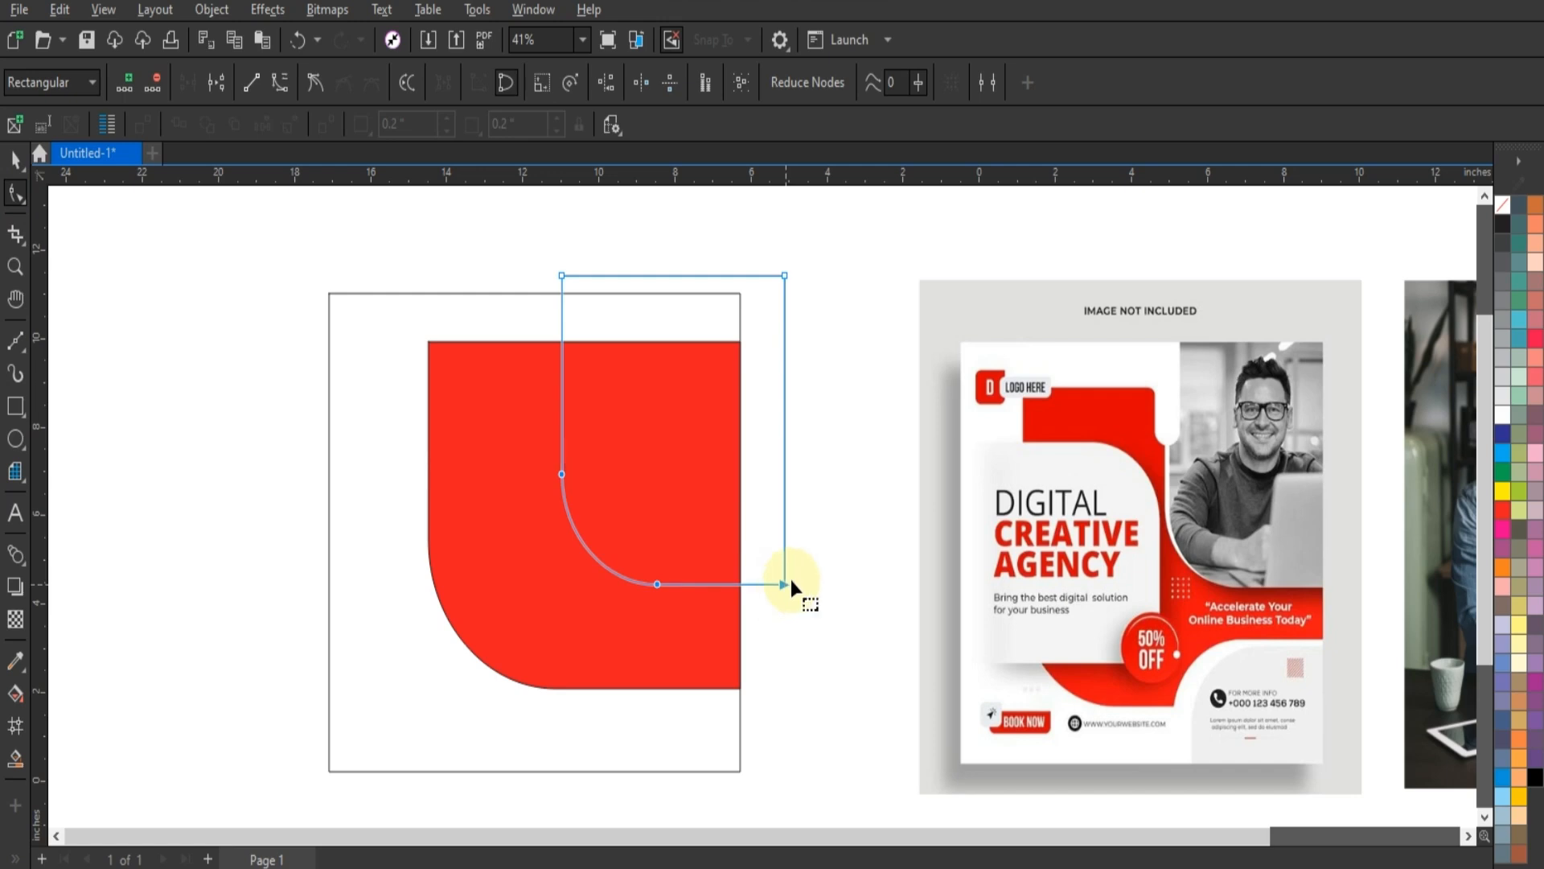
click(16, 160)
click(210, 416)
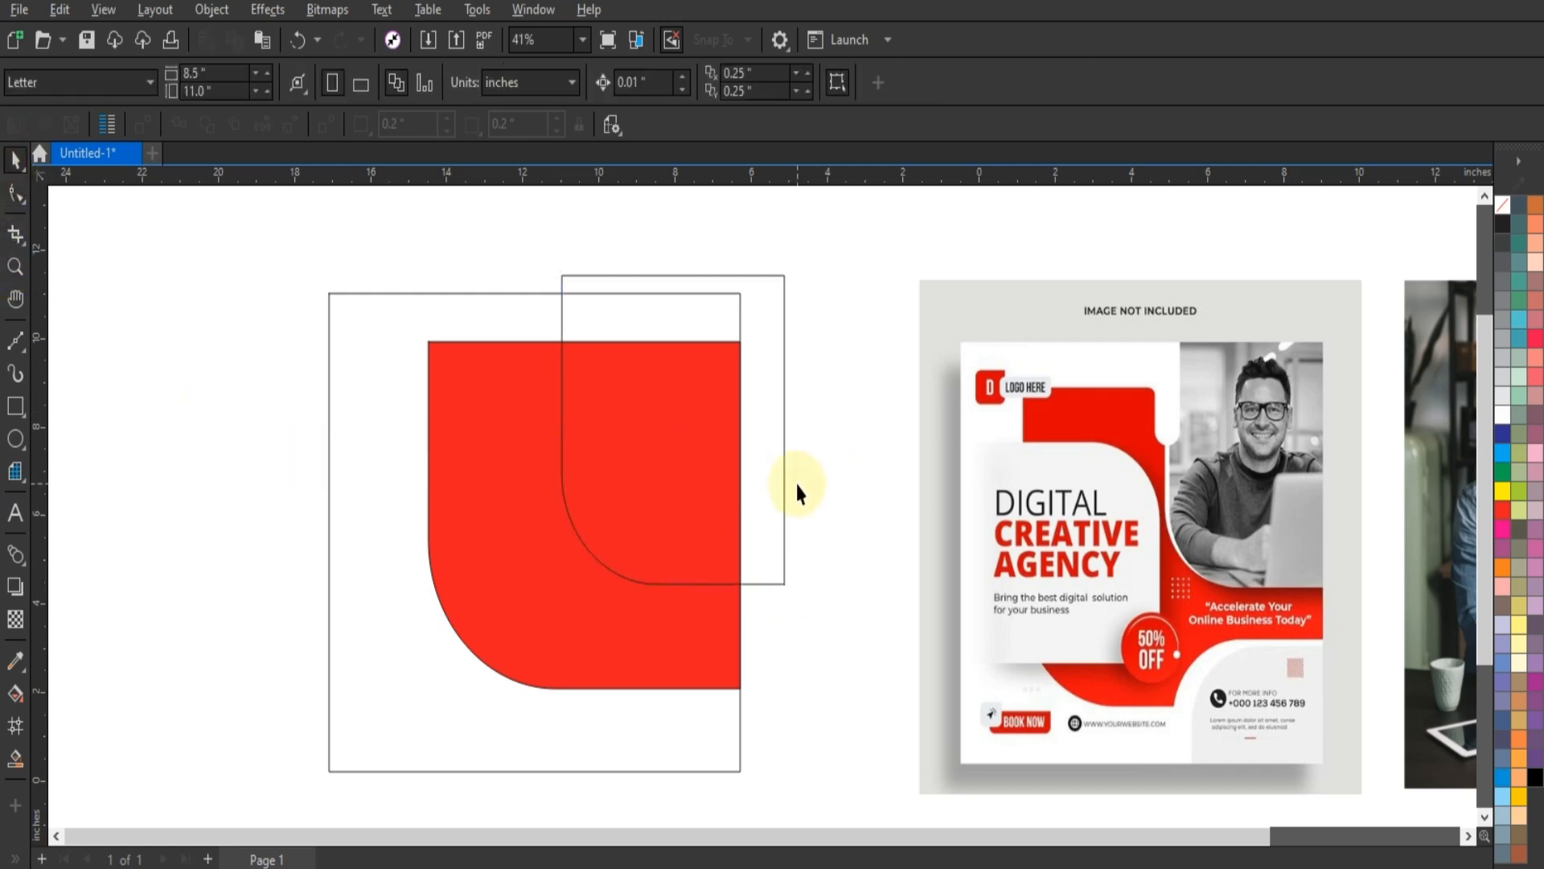
Step: Smart-fill the two regions where the unfilled copy overlaps the frame in blue and delete the leftover outline shape
click(16, 757)
click(702, 479)
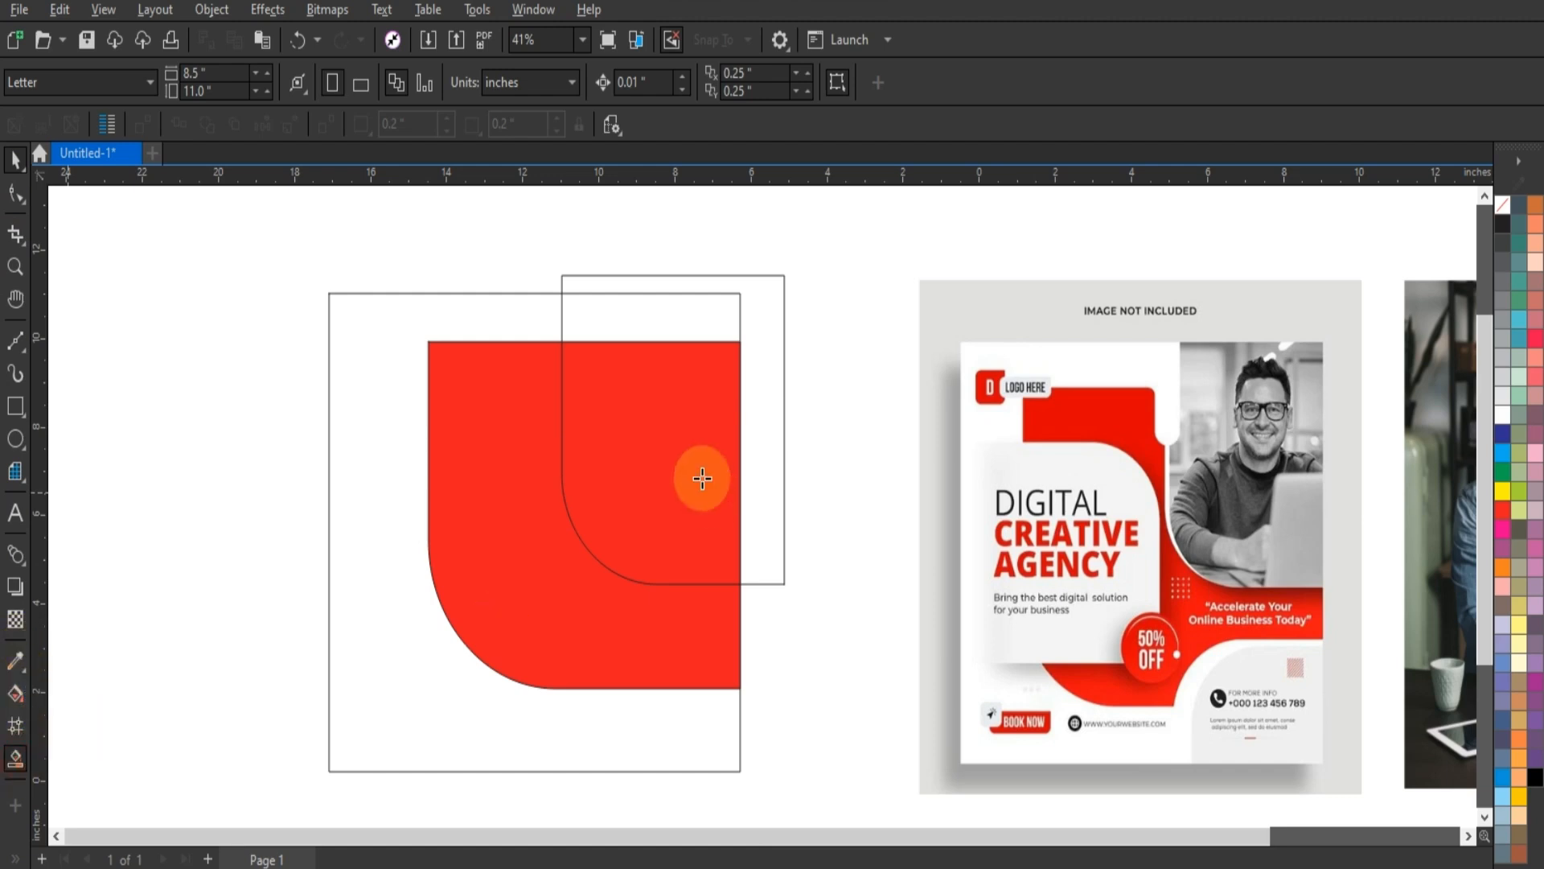
click(654, 326)
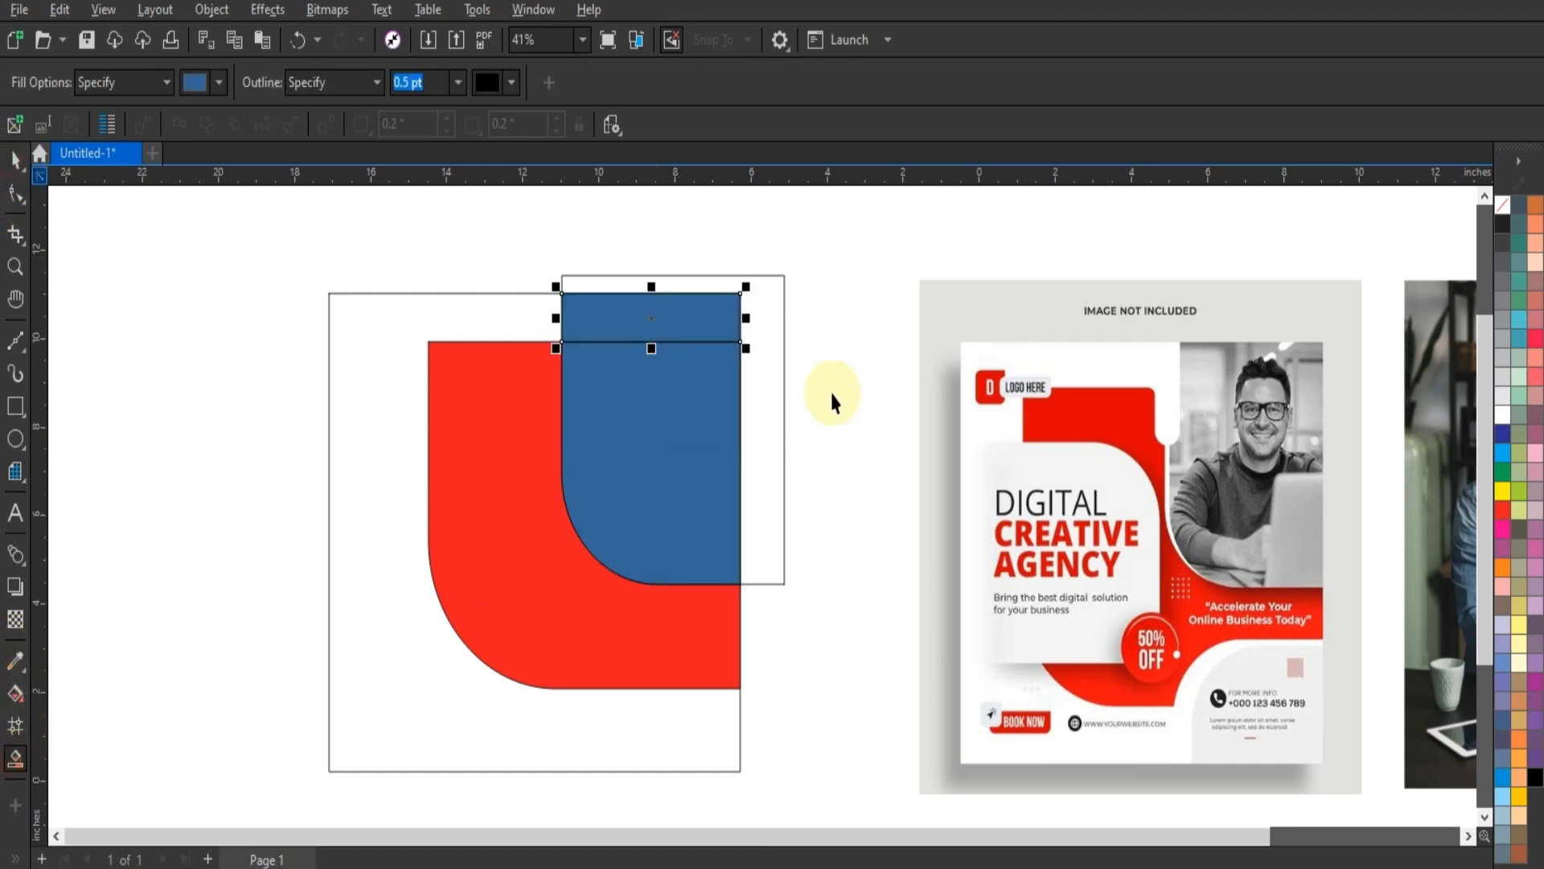
key(space)
click(784, 366)
key(Delete)
Step: Weld the two blue pieces in the frame's upper-right corner into one shape
click(716, 387)
shift+click(686, 309)
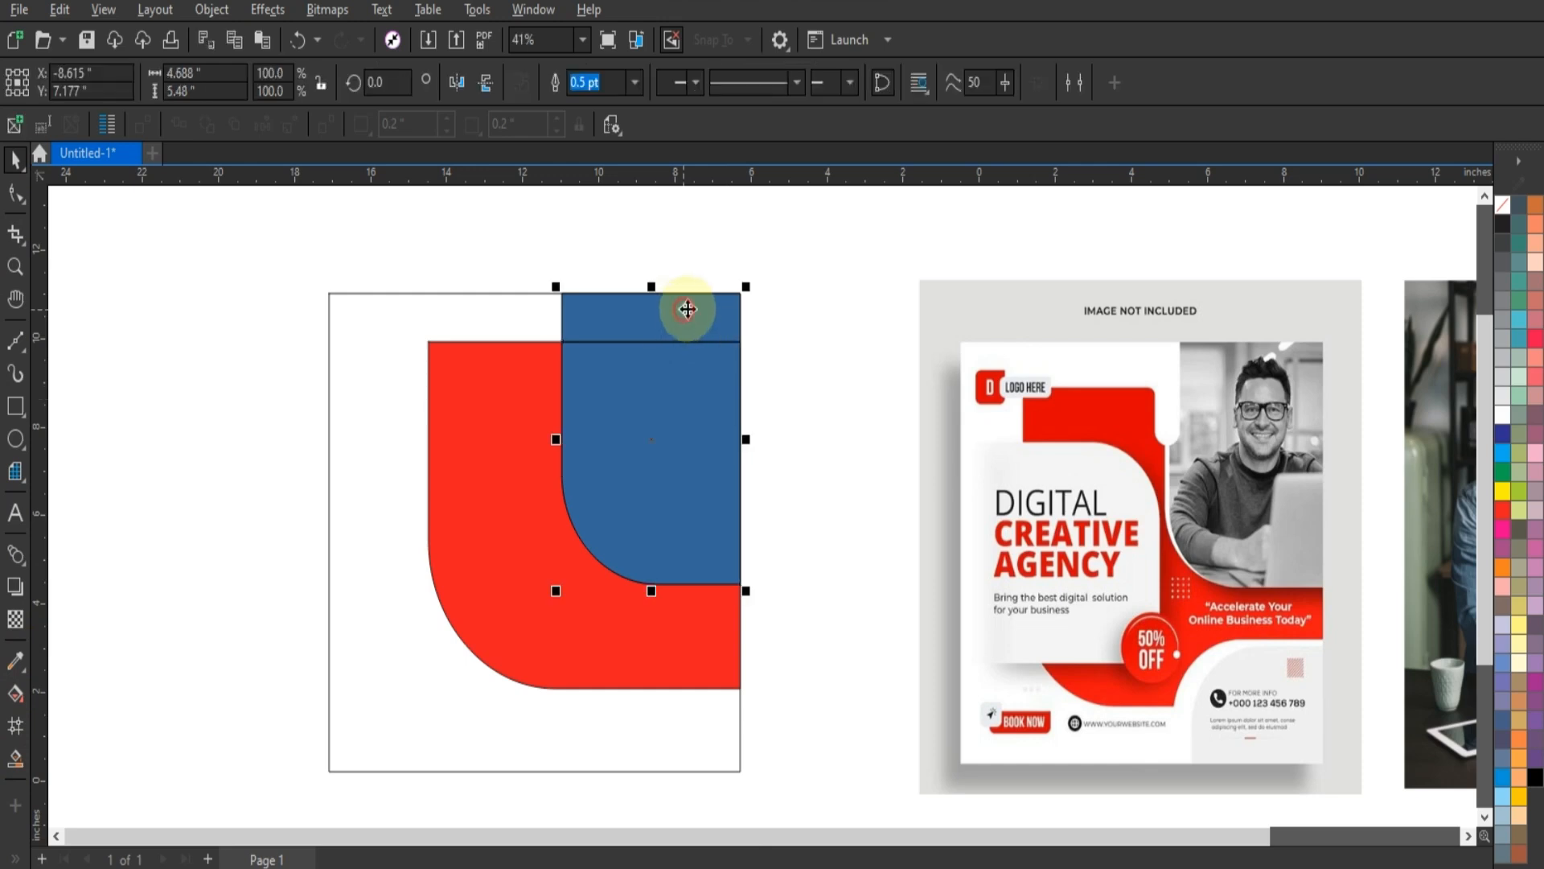
click(564, 88)
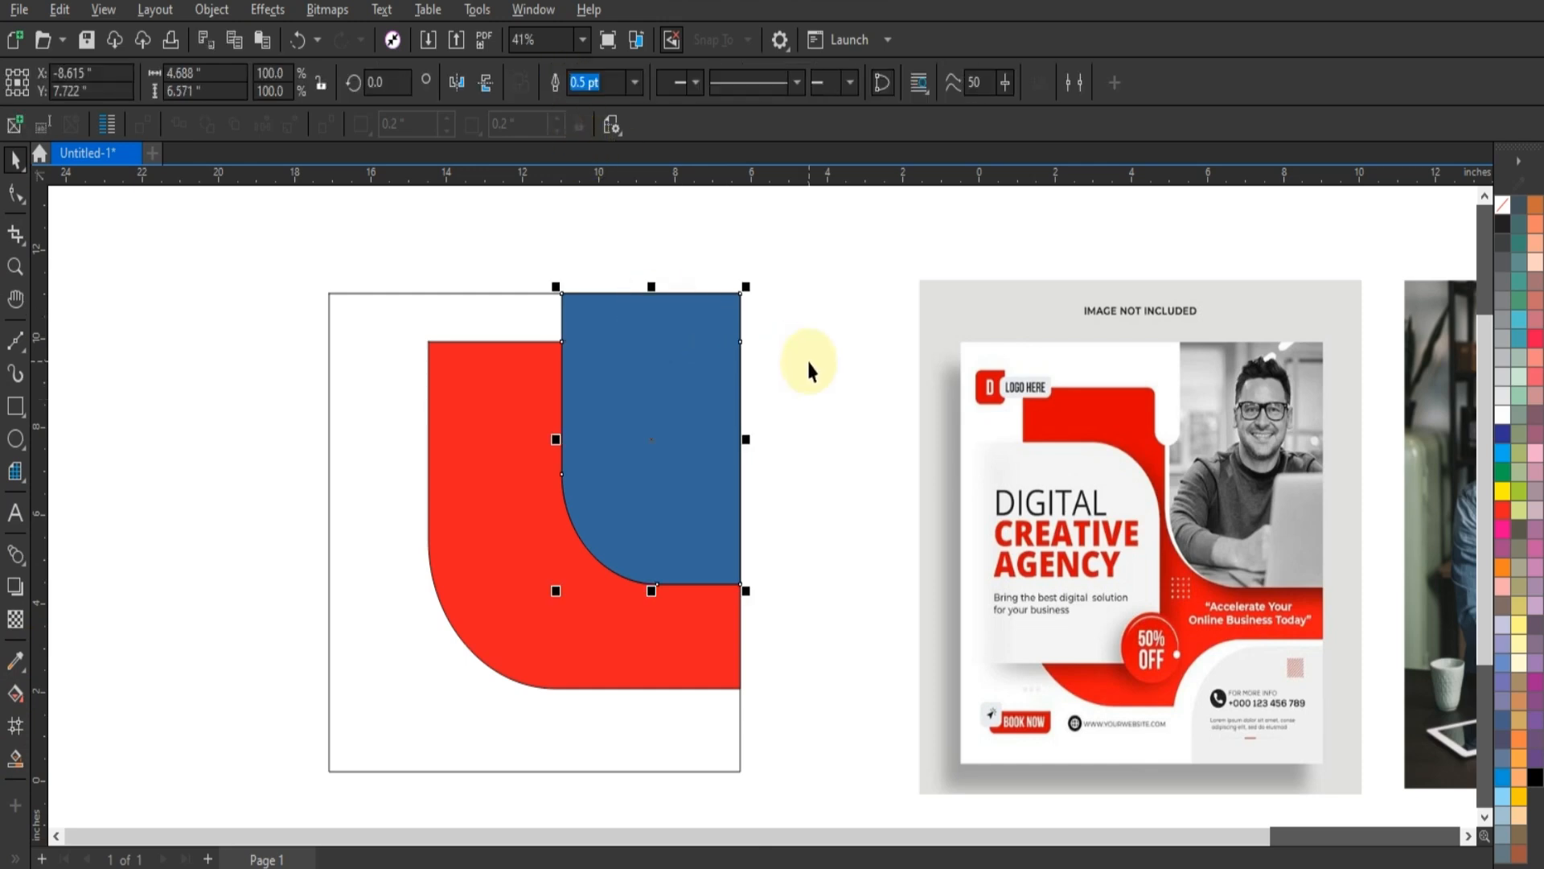
click(810, 362)
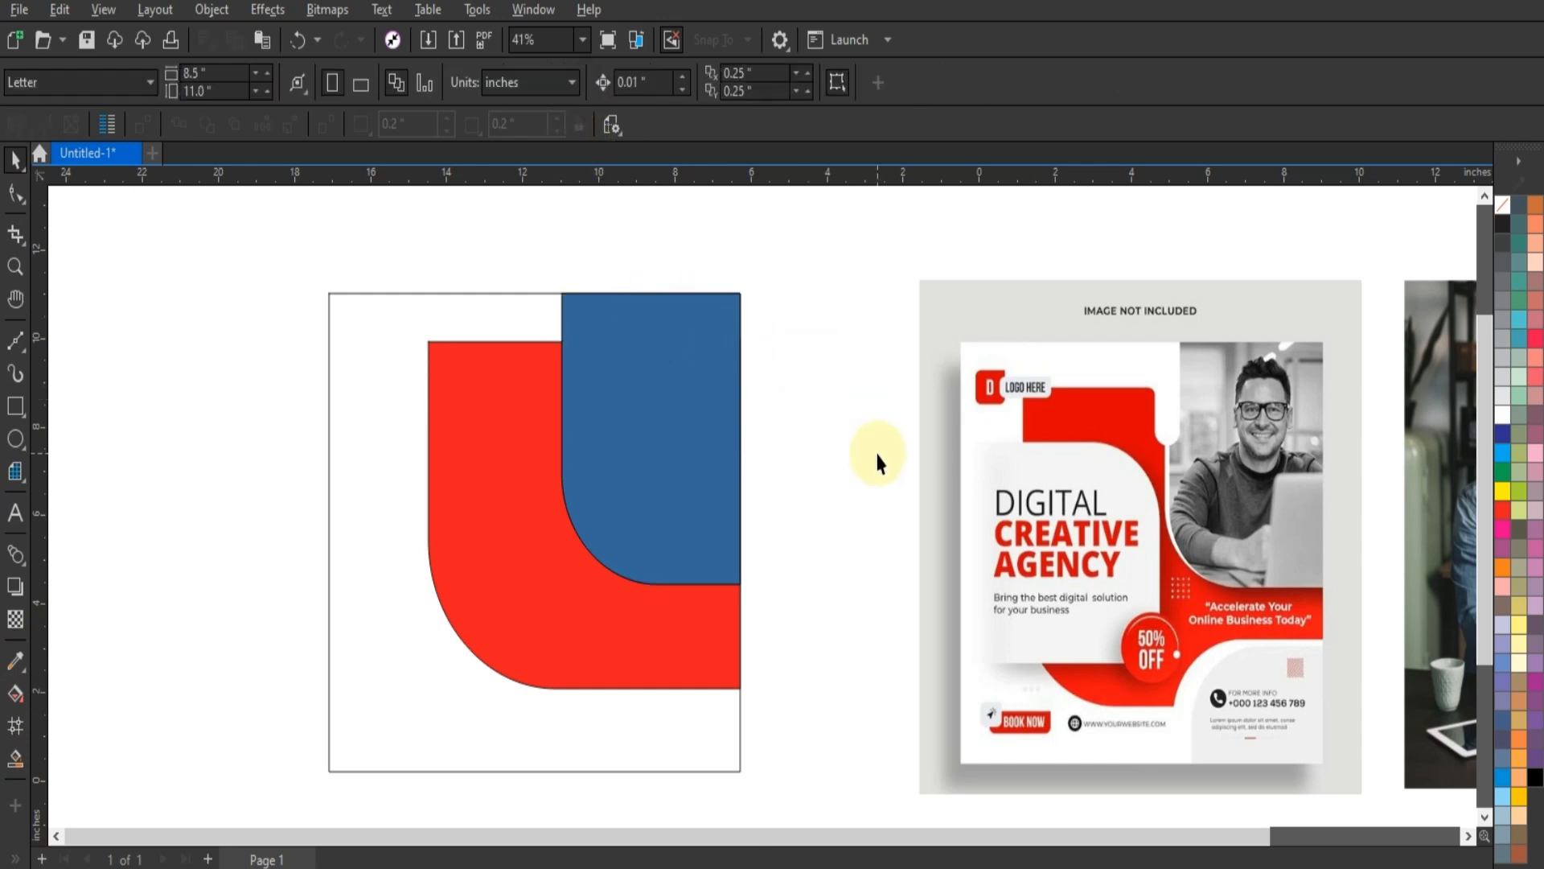
Step: Duplicate the red shape at about 45.8% size, anchored at its lower-left corner, and fill the copy gray
click(514, 672)
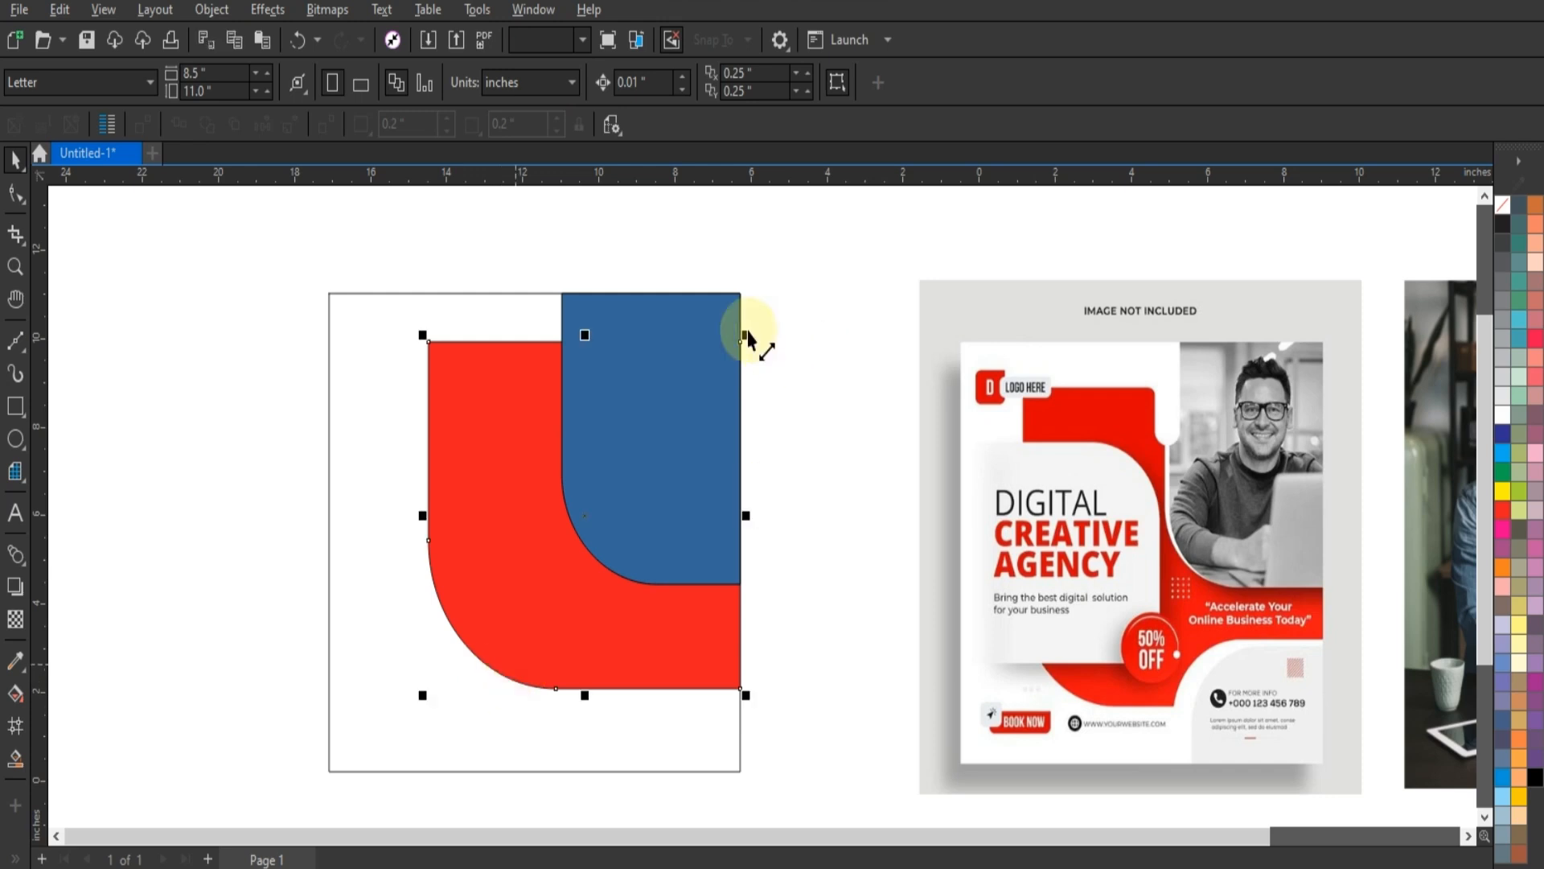
drag(741, 339, 577, 523)
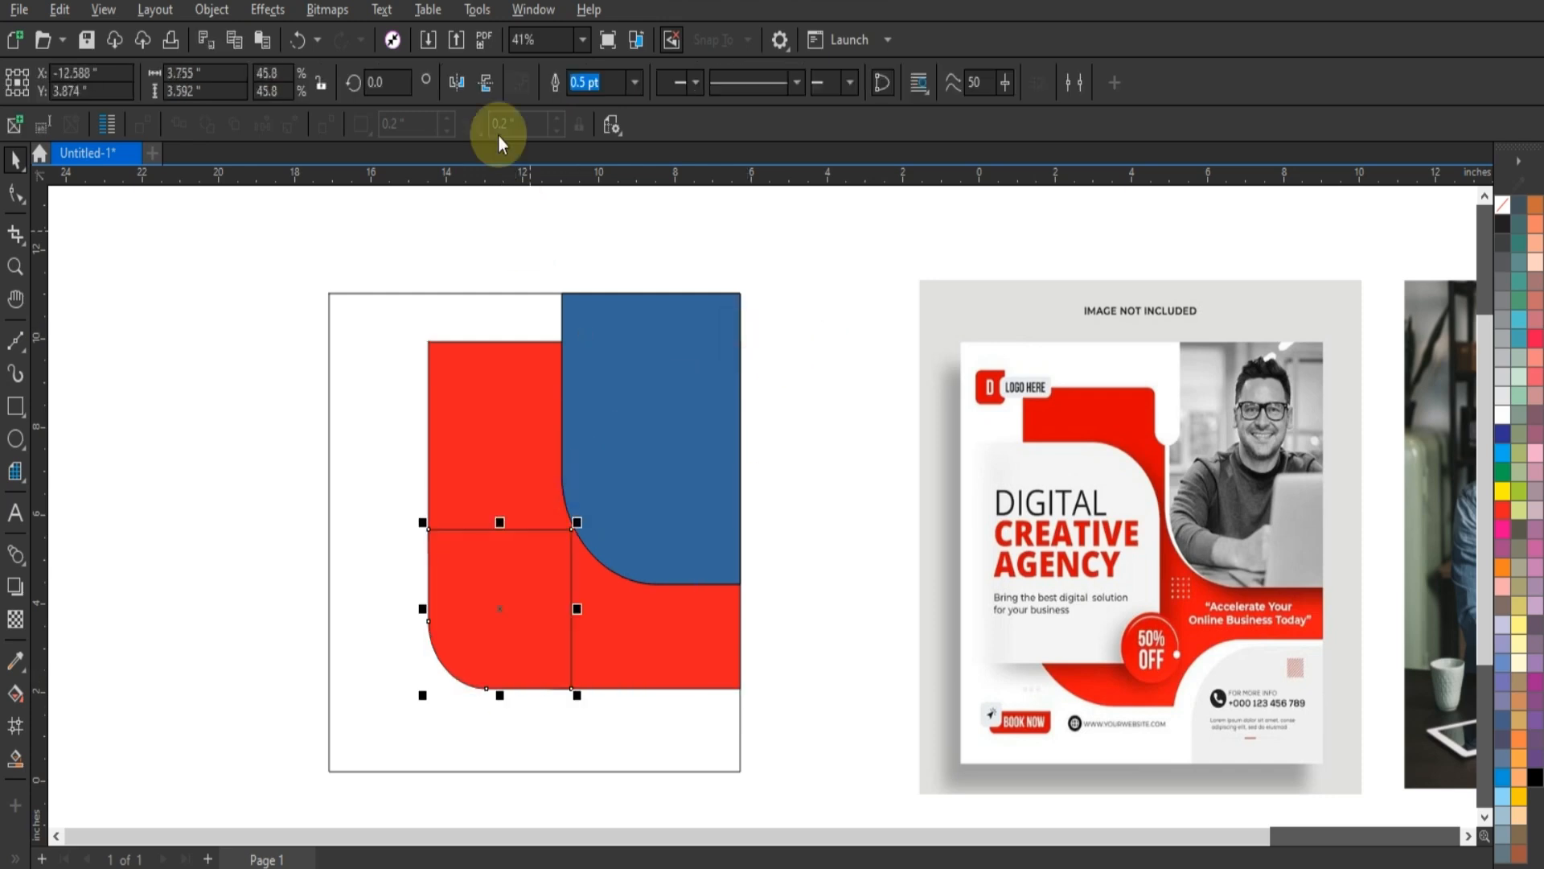
click(1503, 302)
Step: Rotate the gray copy to 270° and mirror it horizontally so its rounded corner sits at the upper right
click(548, 617)
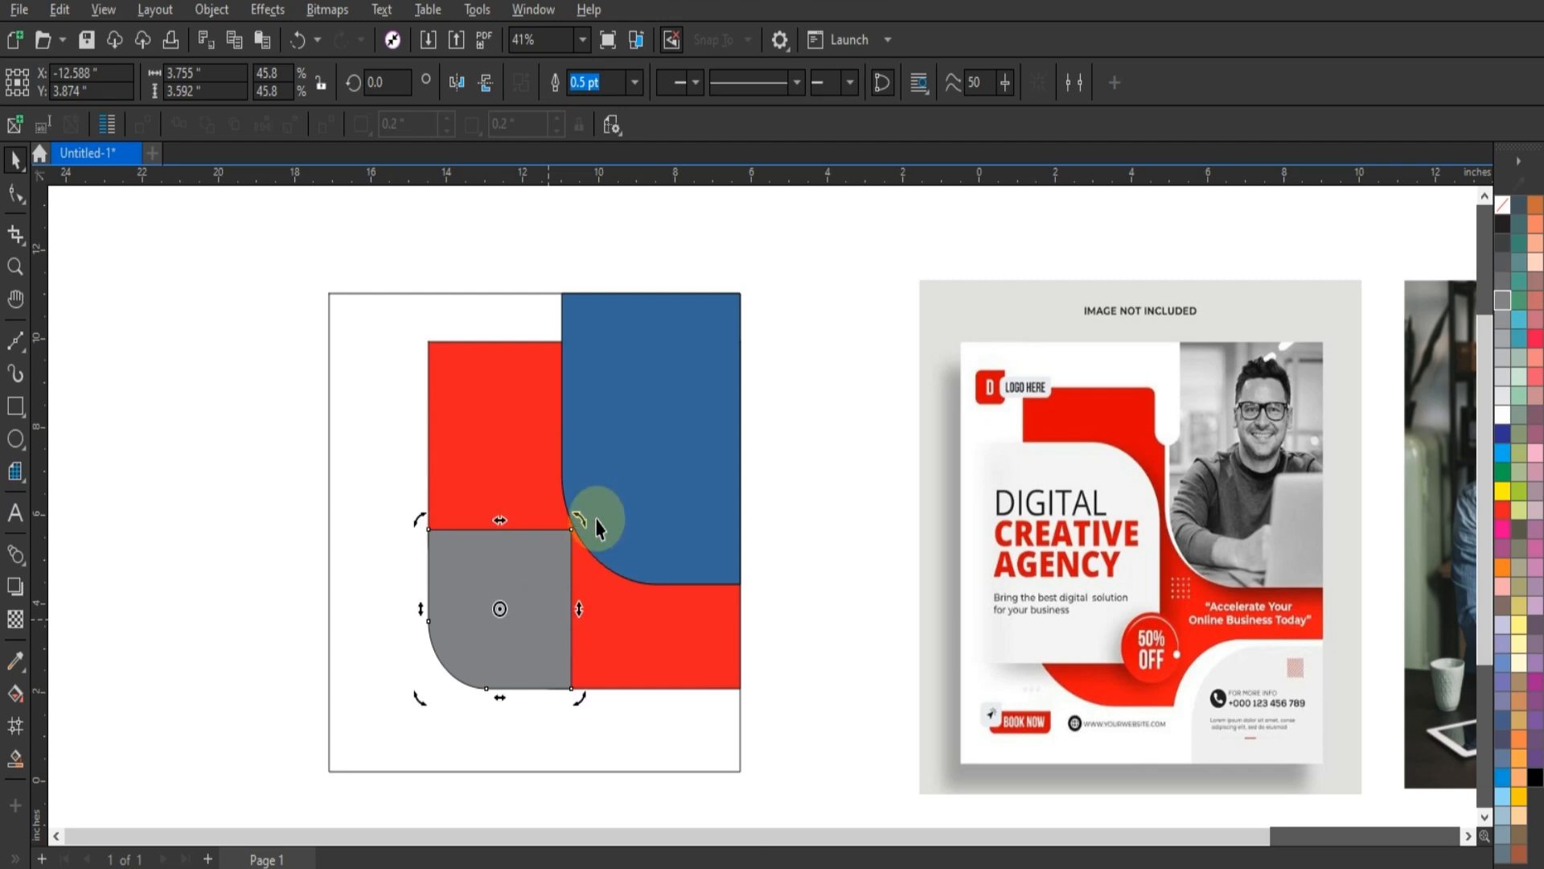
drag(581, 524, 546, 656)
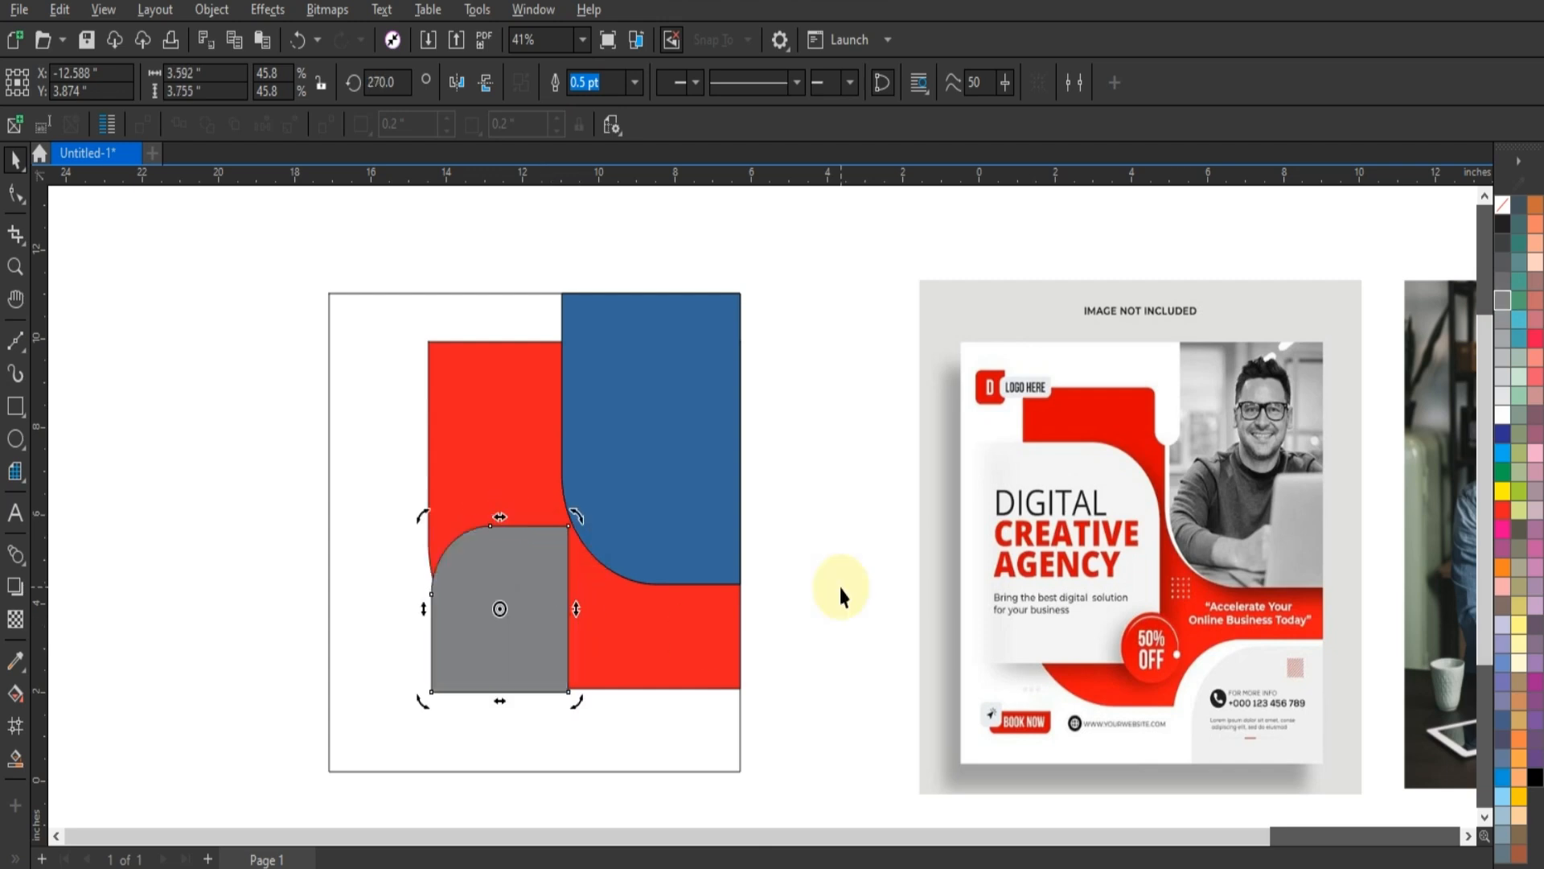
click(456, 83)
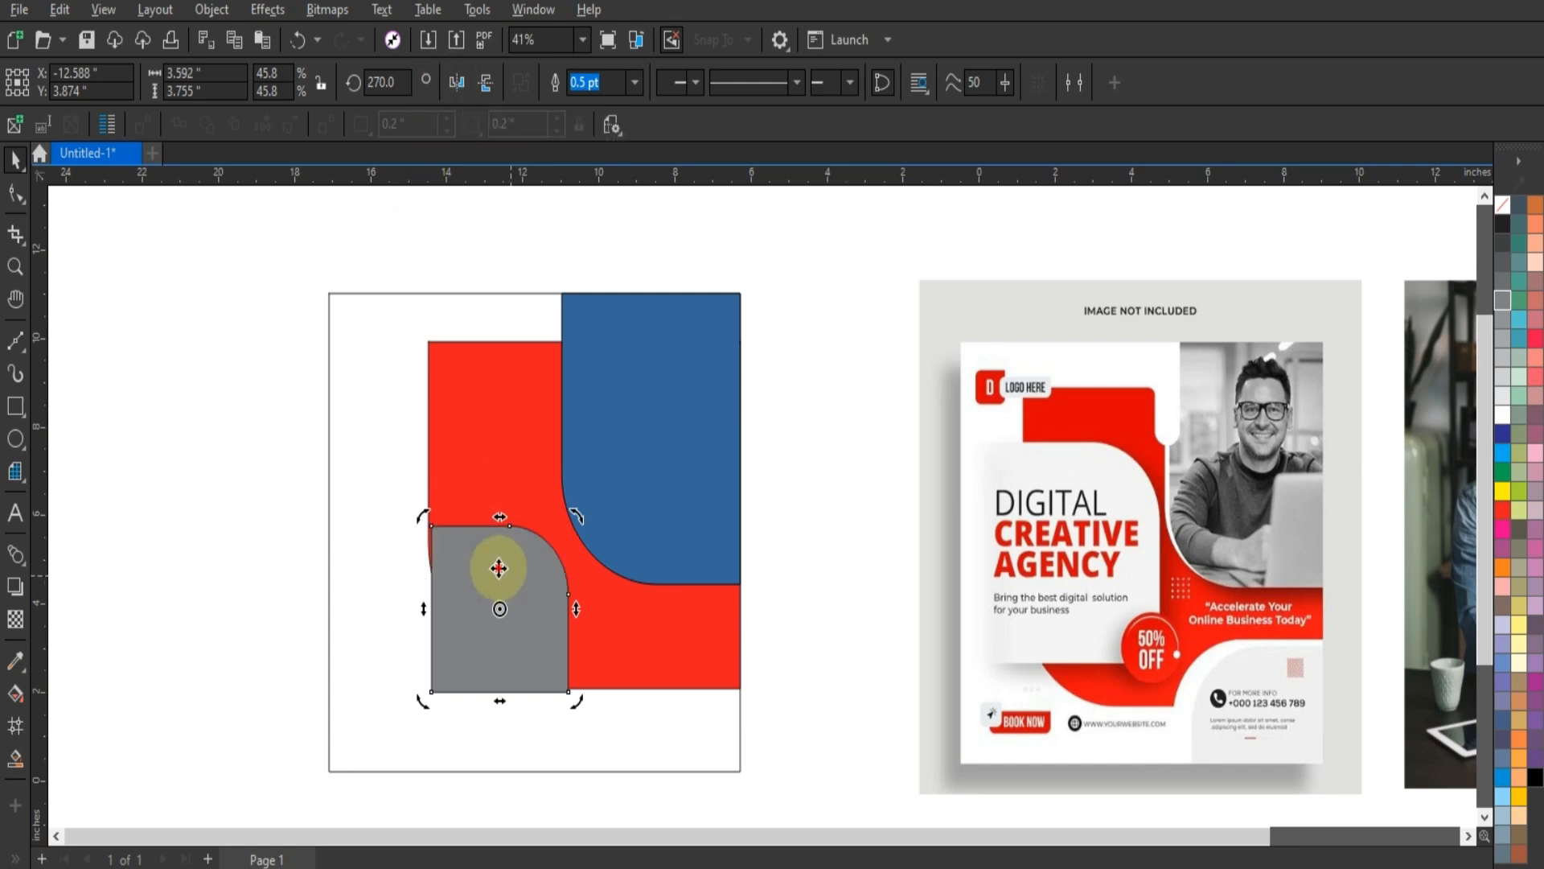
Step: Enlarge the gray shape to about 5.37 by 5.62 inches and position it over the left part of the red shape
drag(499, 562, 424, 480)
drag(490, 606, 538, 665)
drag(539, 426, 558, 403)
drag(512, 460, 514, 449)
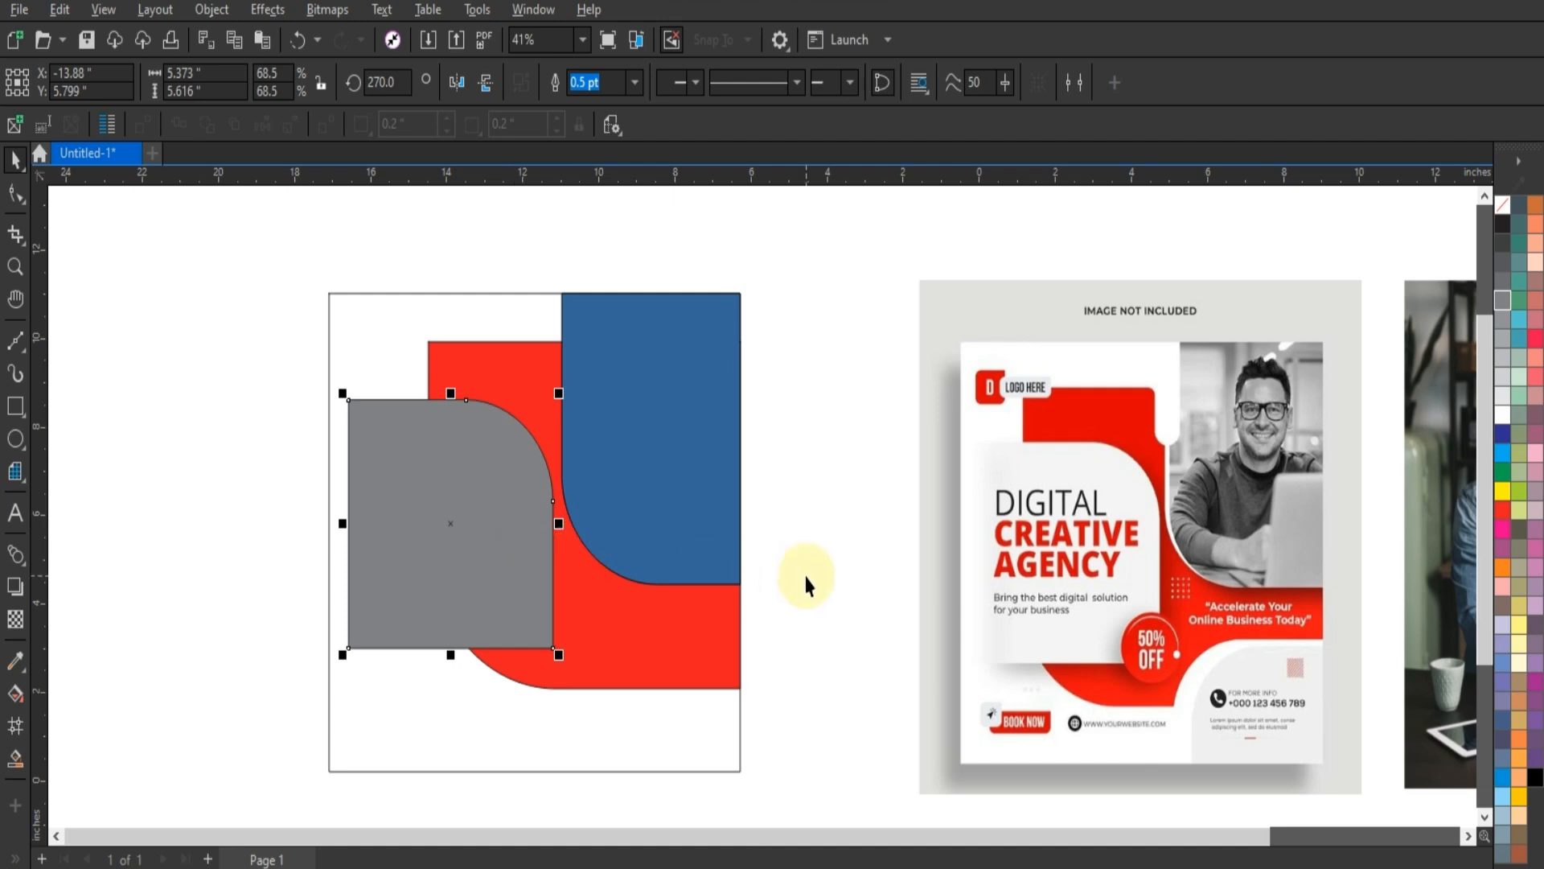
Step: Make a copy of the gray shape rotated to 360°, move it over the frame's lower-right corner and remove its fill
click(499, 555)
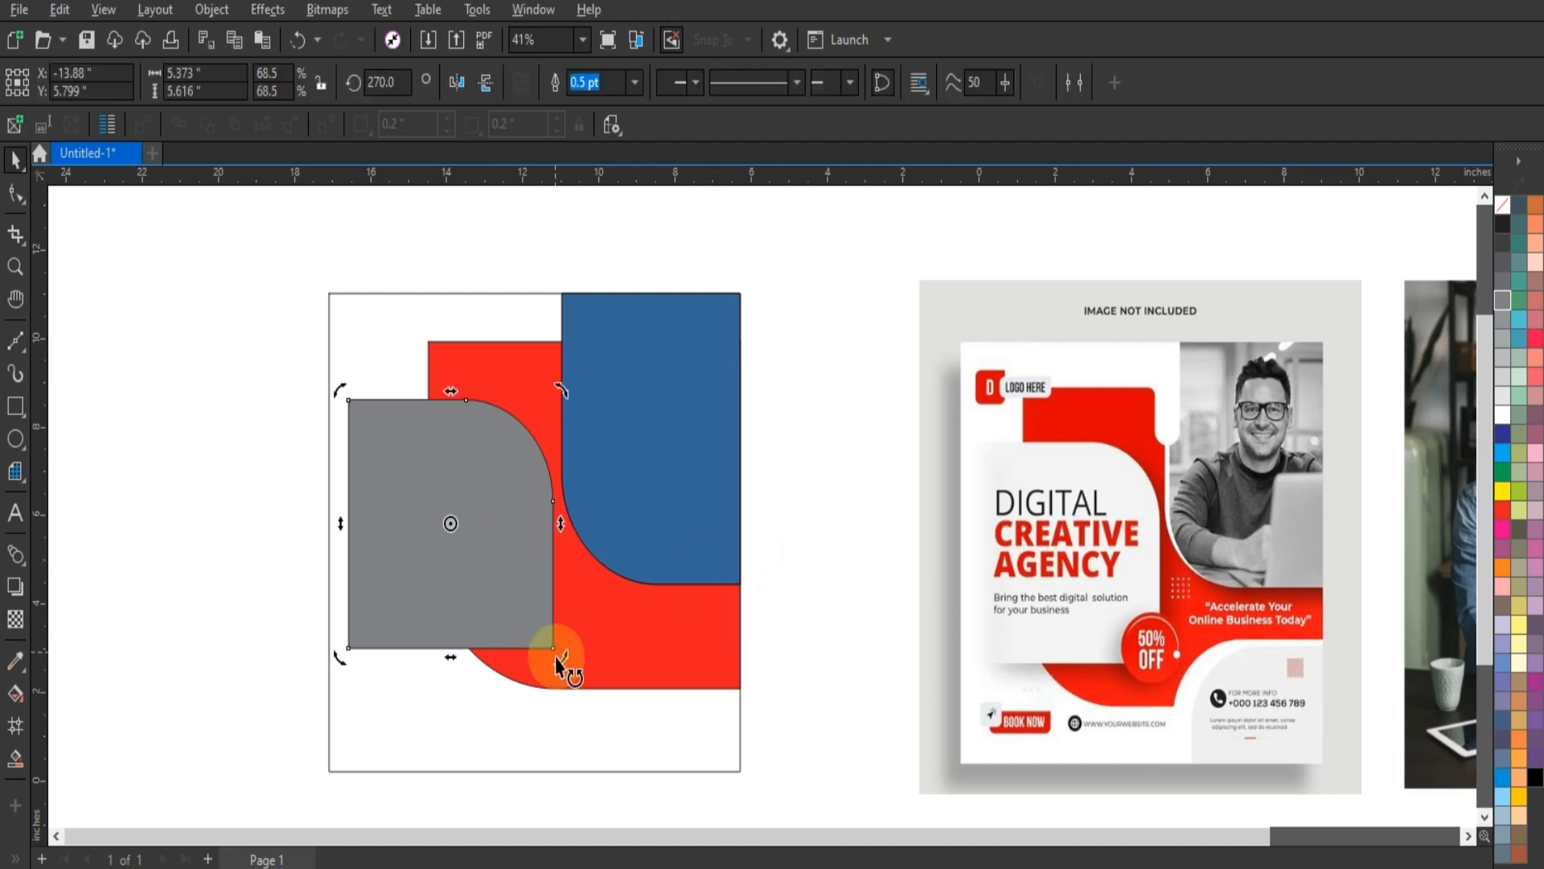
drag(561, 654, 534, 419)
right_click(535, 419)
drag(484, 485, 706, 690)
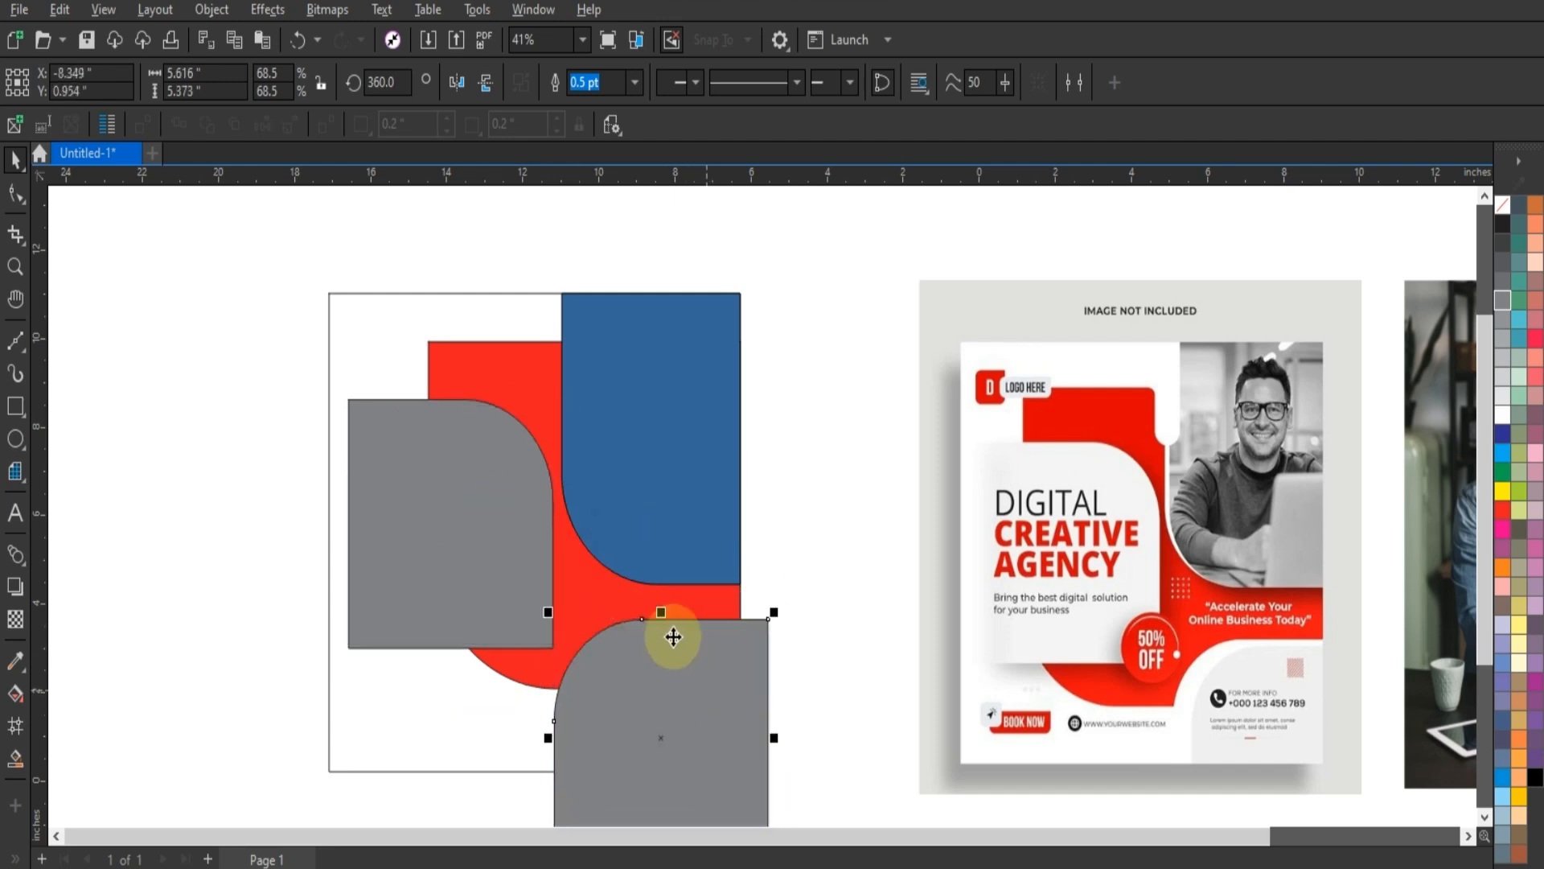
click(1502, 204)
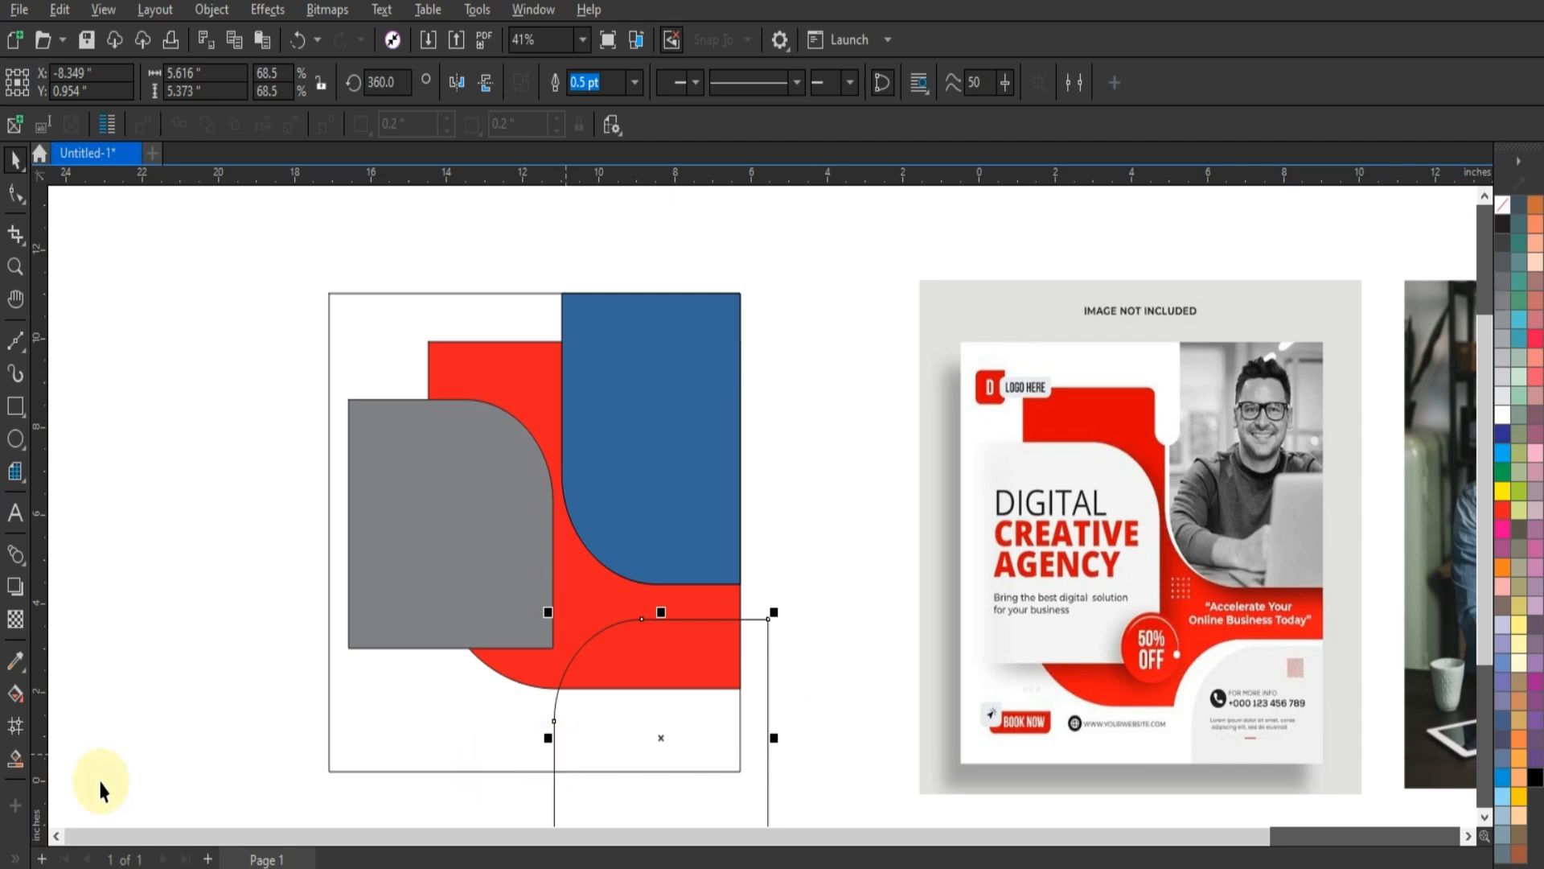
Step: Smart-fill the two regions where the lower unfilled copy overlaps the frame in blue
click(15, 760)
click(603, 727)
click(628, 652)
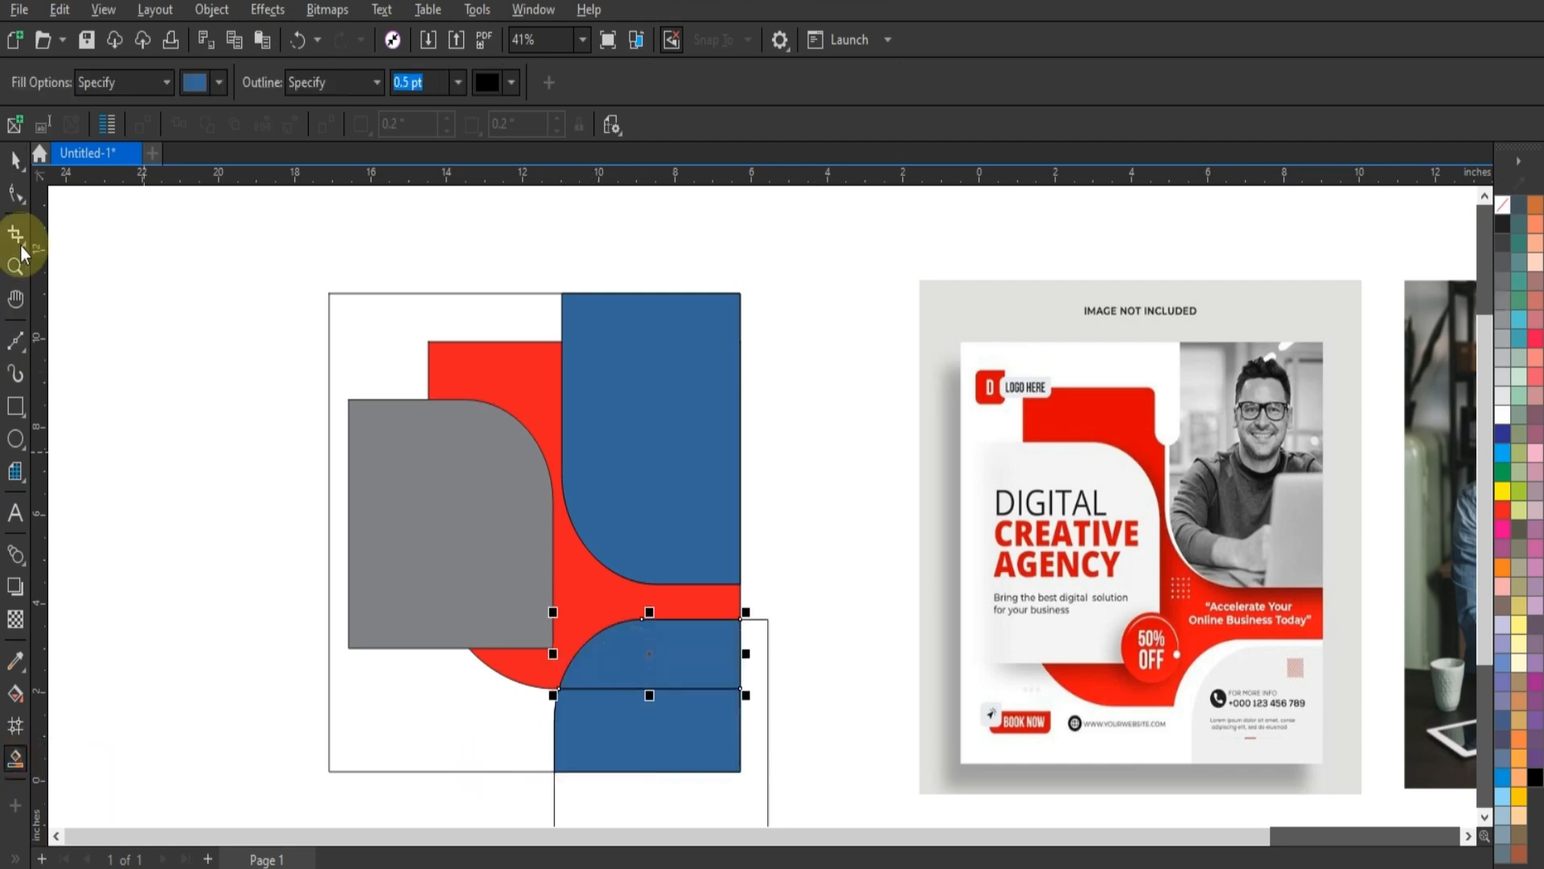
Step: Weld the two blue regions in the frame's lower-right corner into a single shape
click(15, 161)
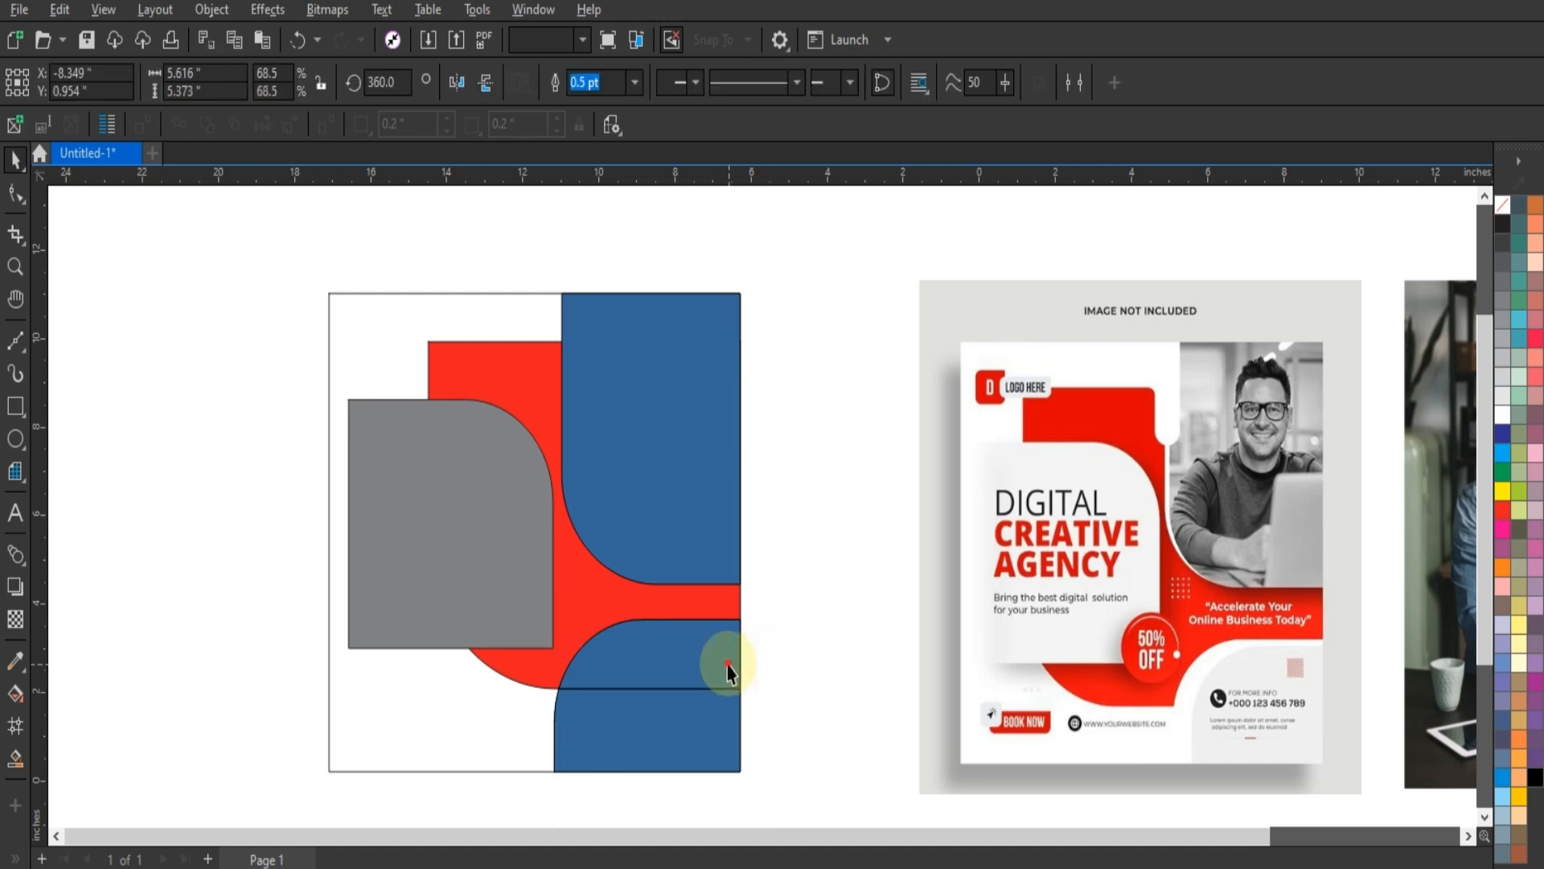
shift+click(716, 752)
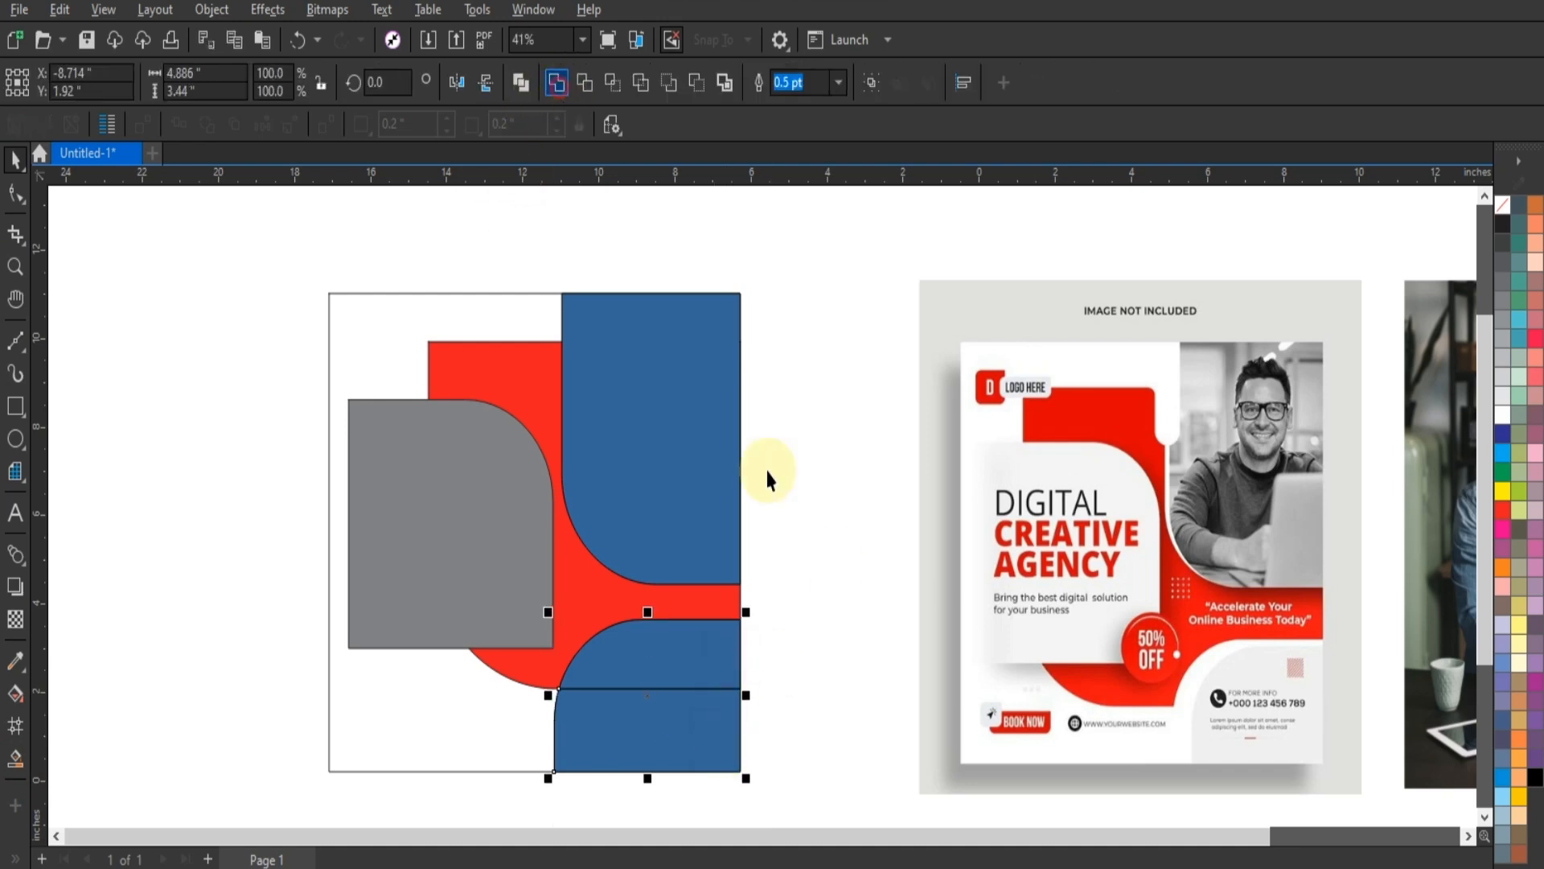
click(835, 567)
Step: Make a smaller copy of the lower blue shape, about 4.64 by 3.30 inches, aligned to its lower-right corner
click(703, 720)
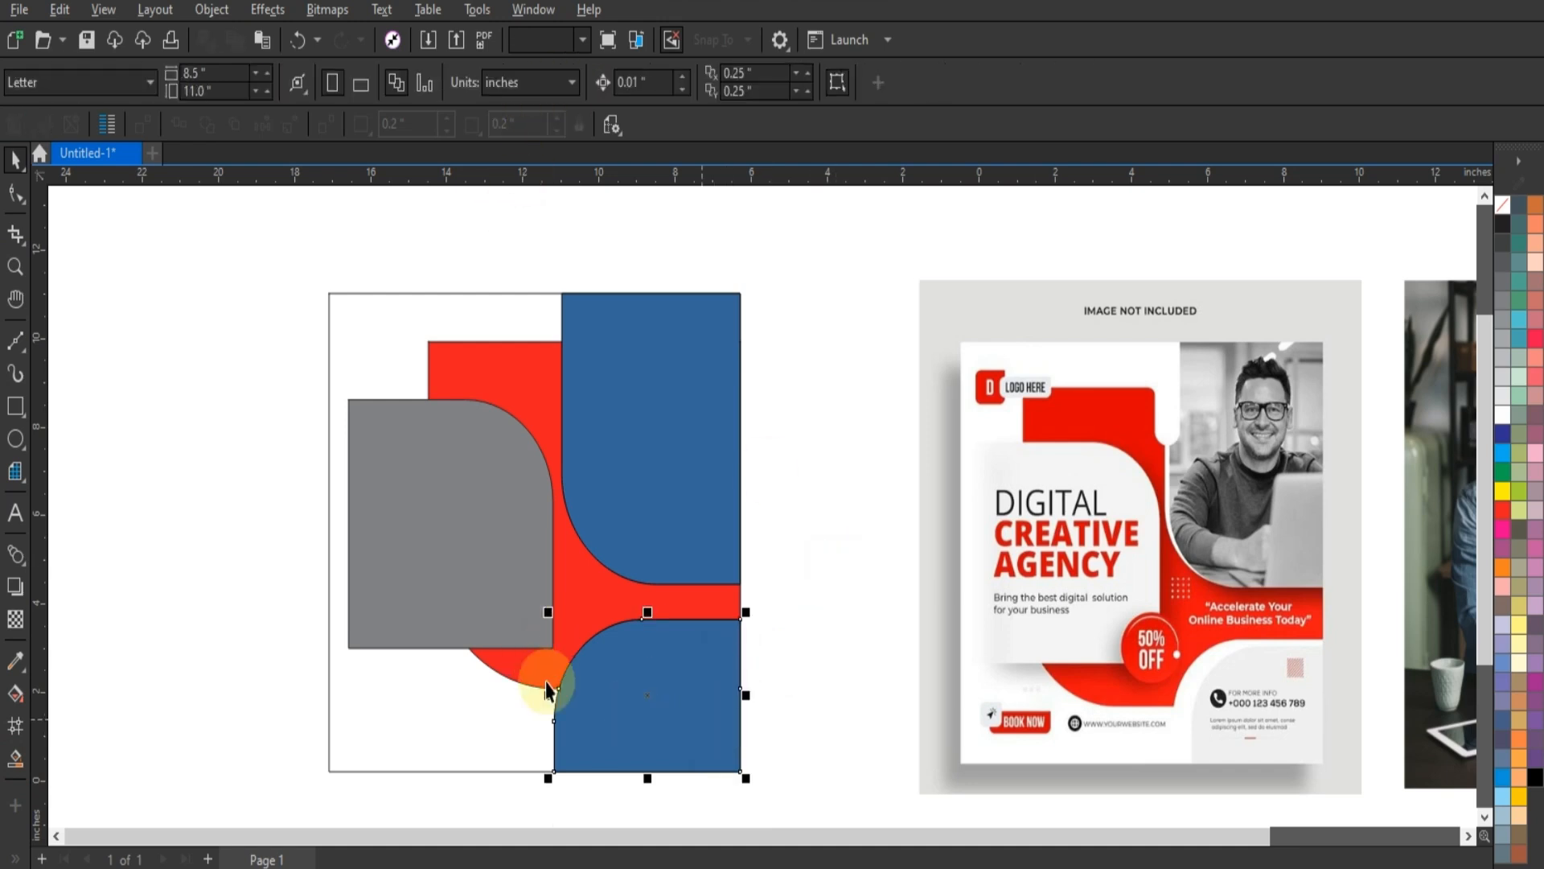
drag(546, 690, 558, 697)
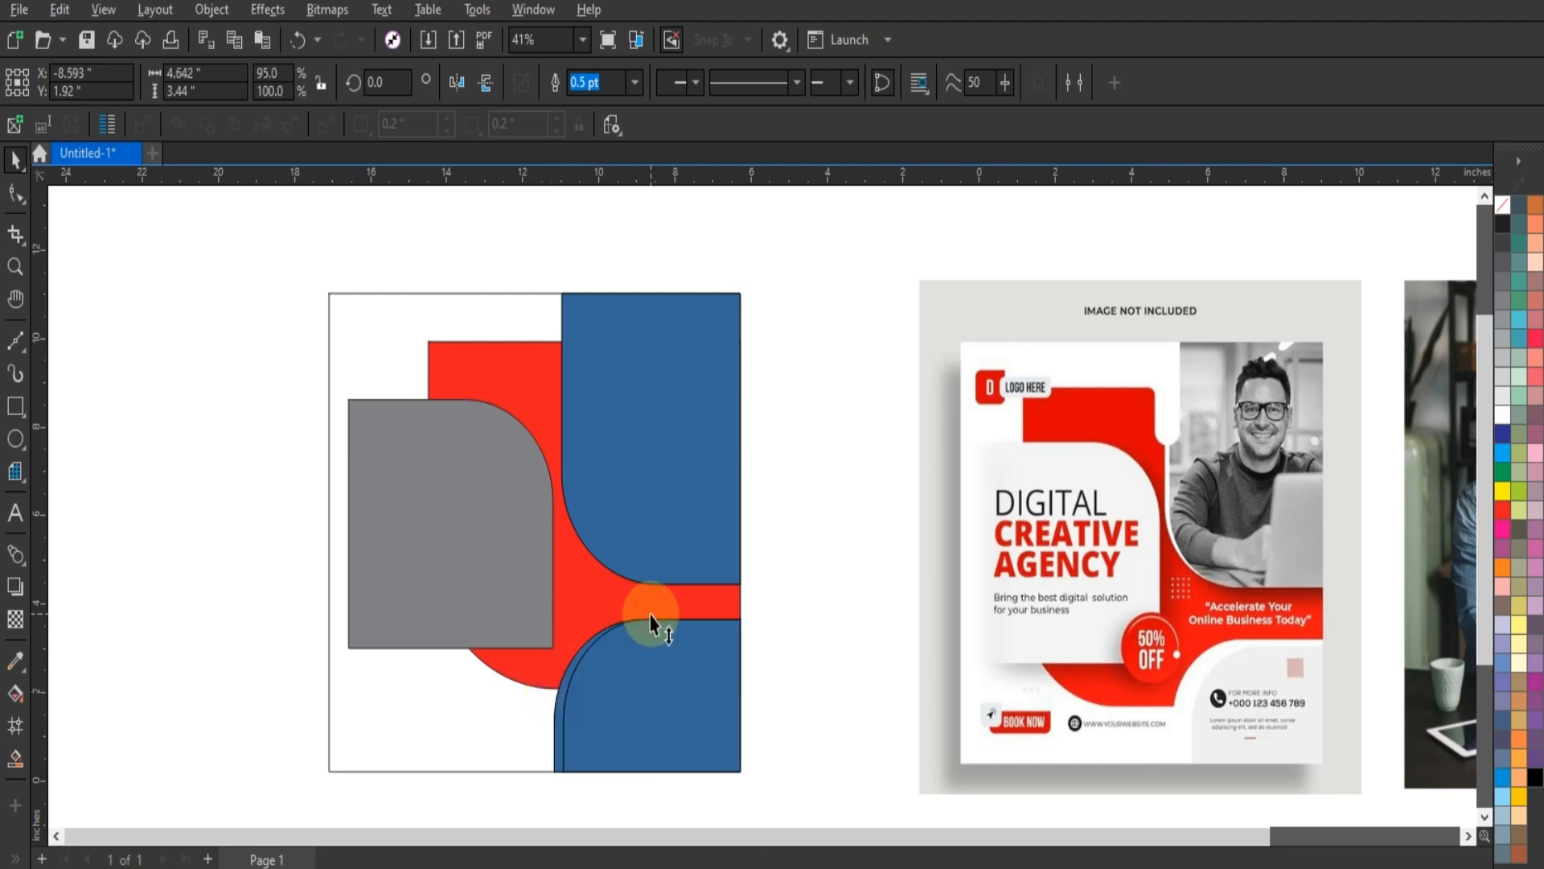
drag(650, 620, 652, 624)
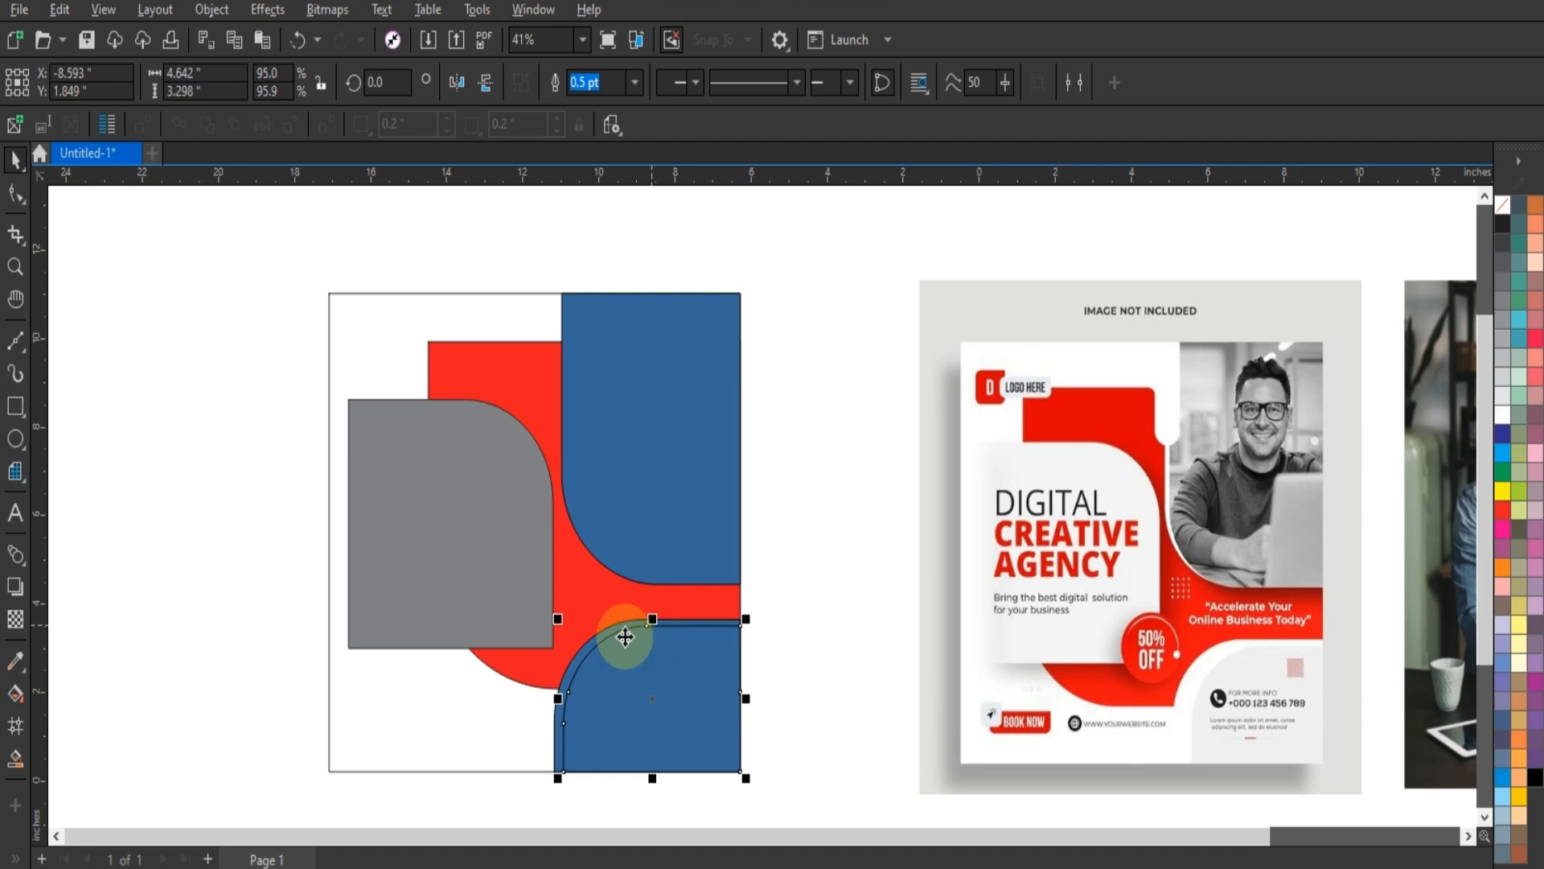
Step: Fill the larger lower-right shape white and its smaller inner copy very light gray
click(613, 630)
click(1503, 416)
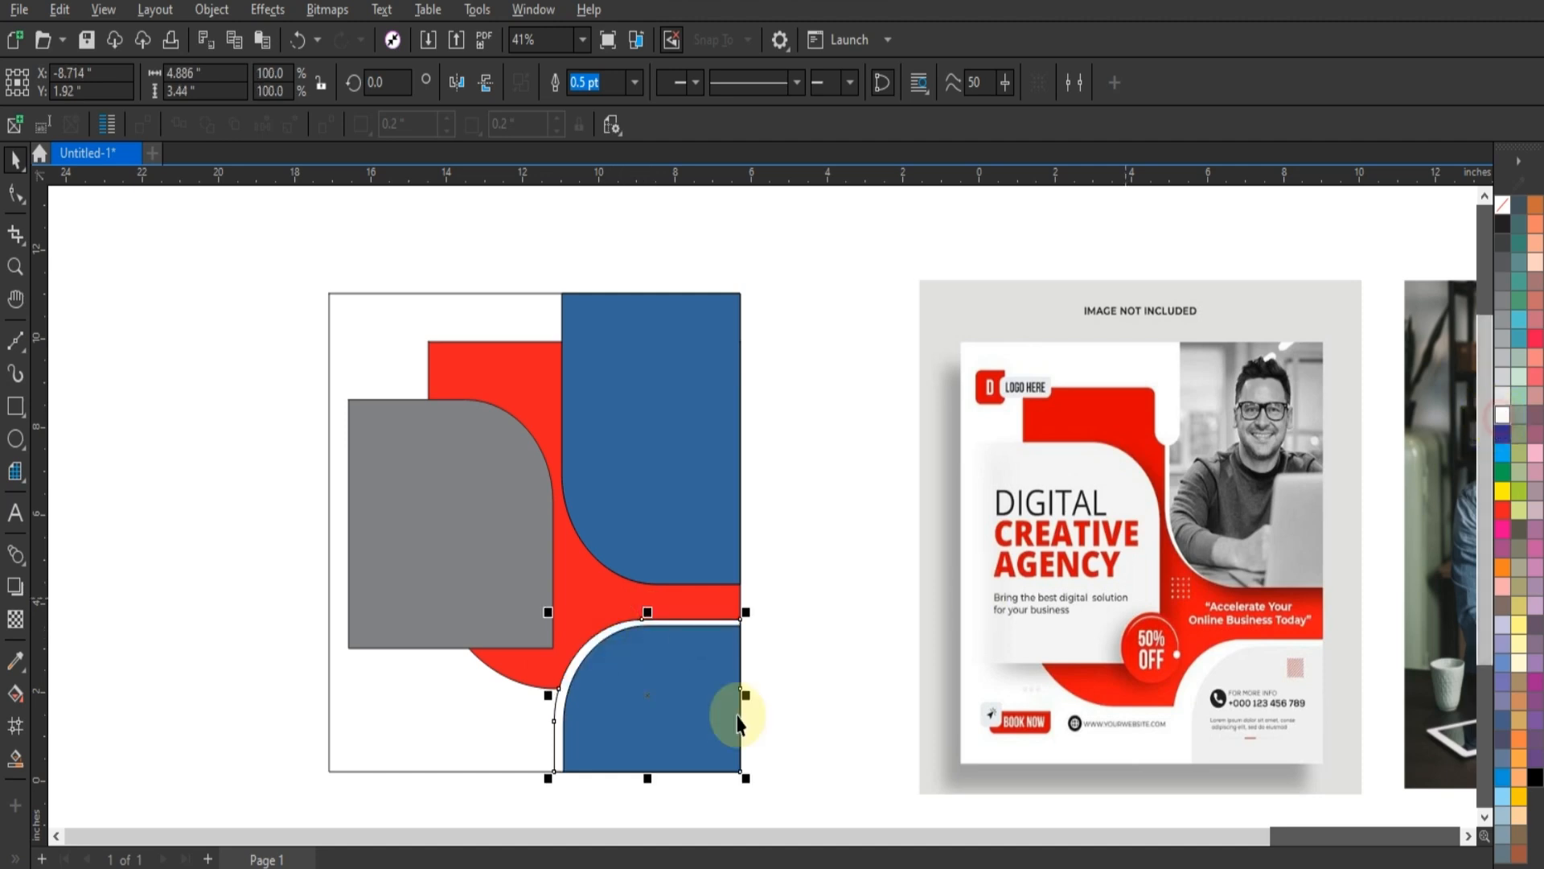
click(724, 716)
click(1502, 396)
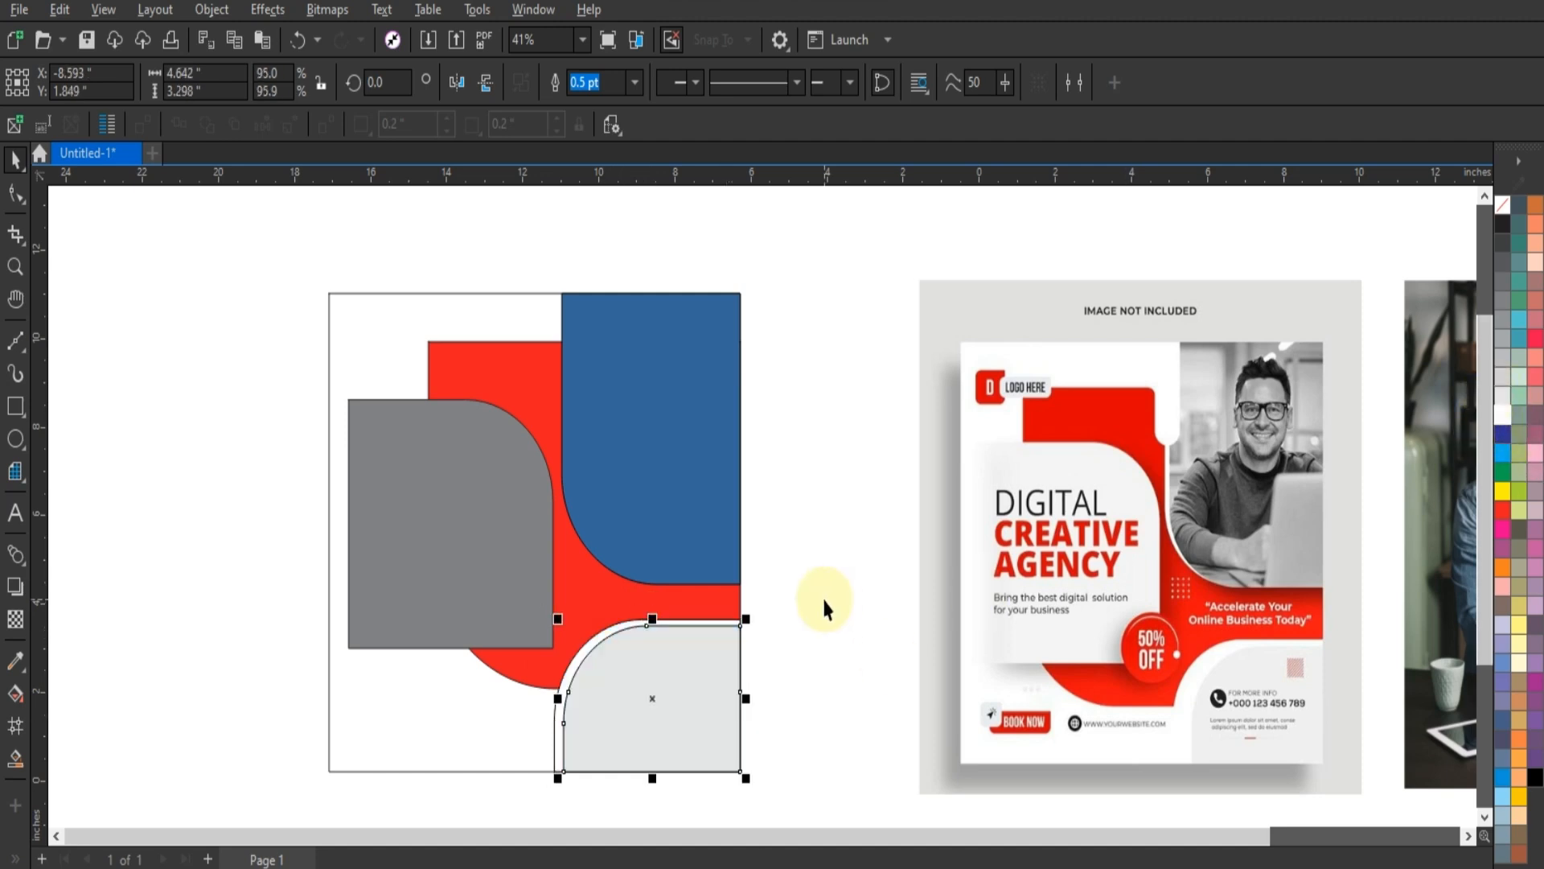
Step: Recolor the dark gray shape light gray and apply a linear gradient fading from gray below its lower-left corner to white near its top
click(497, 619)
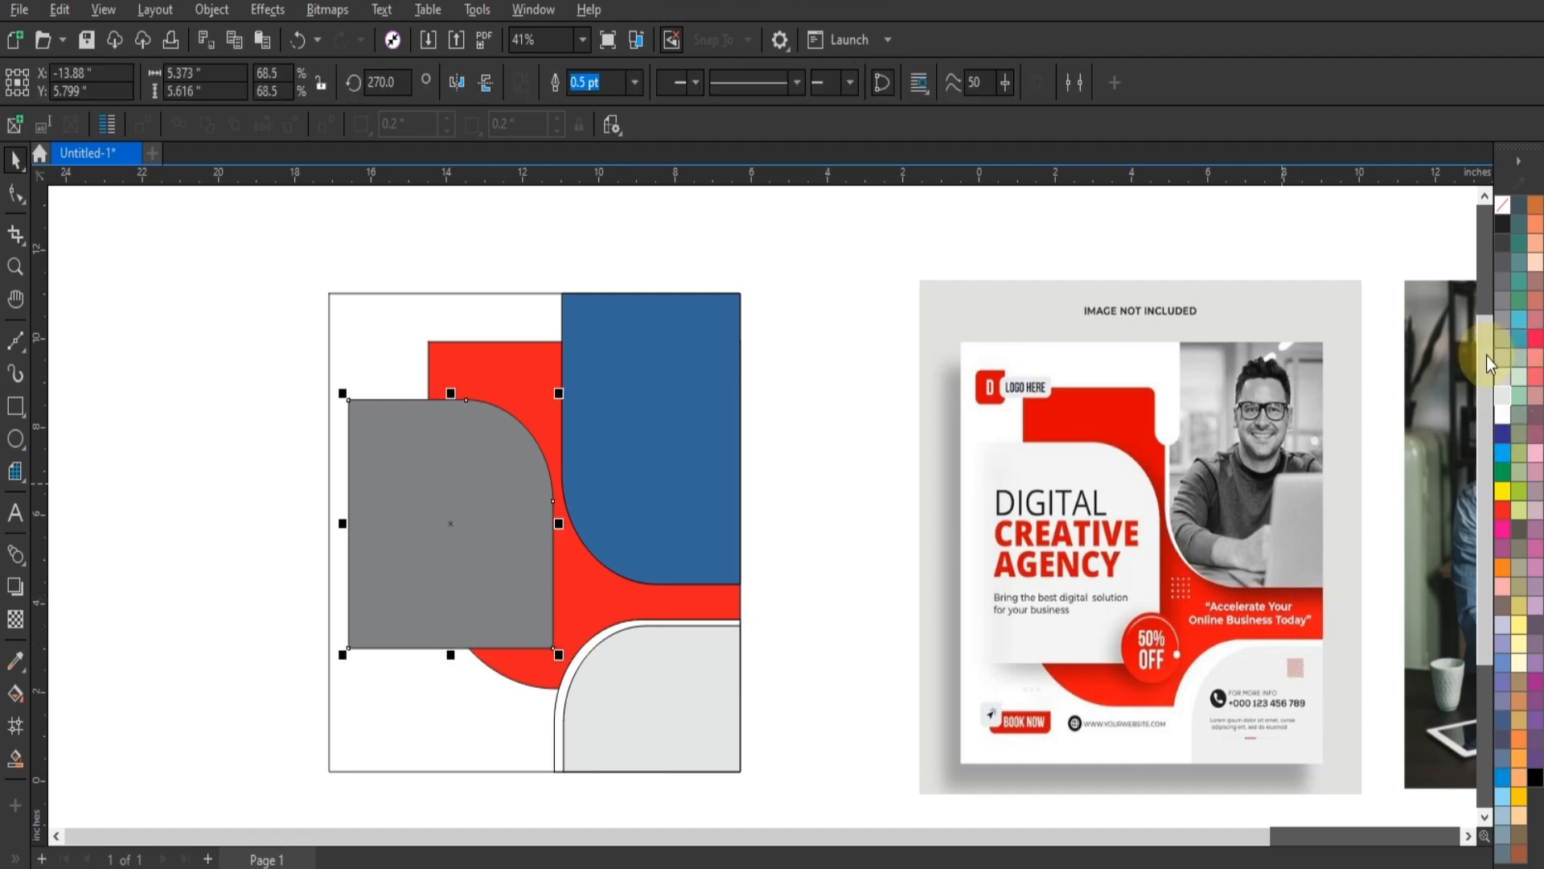
click(1503, 390)
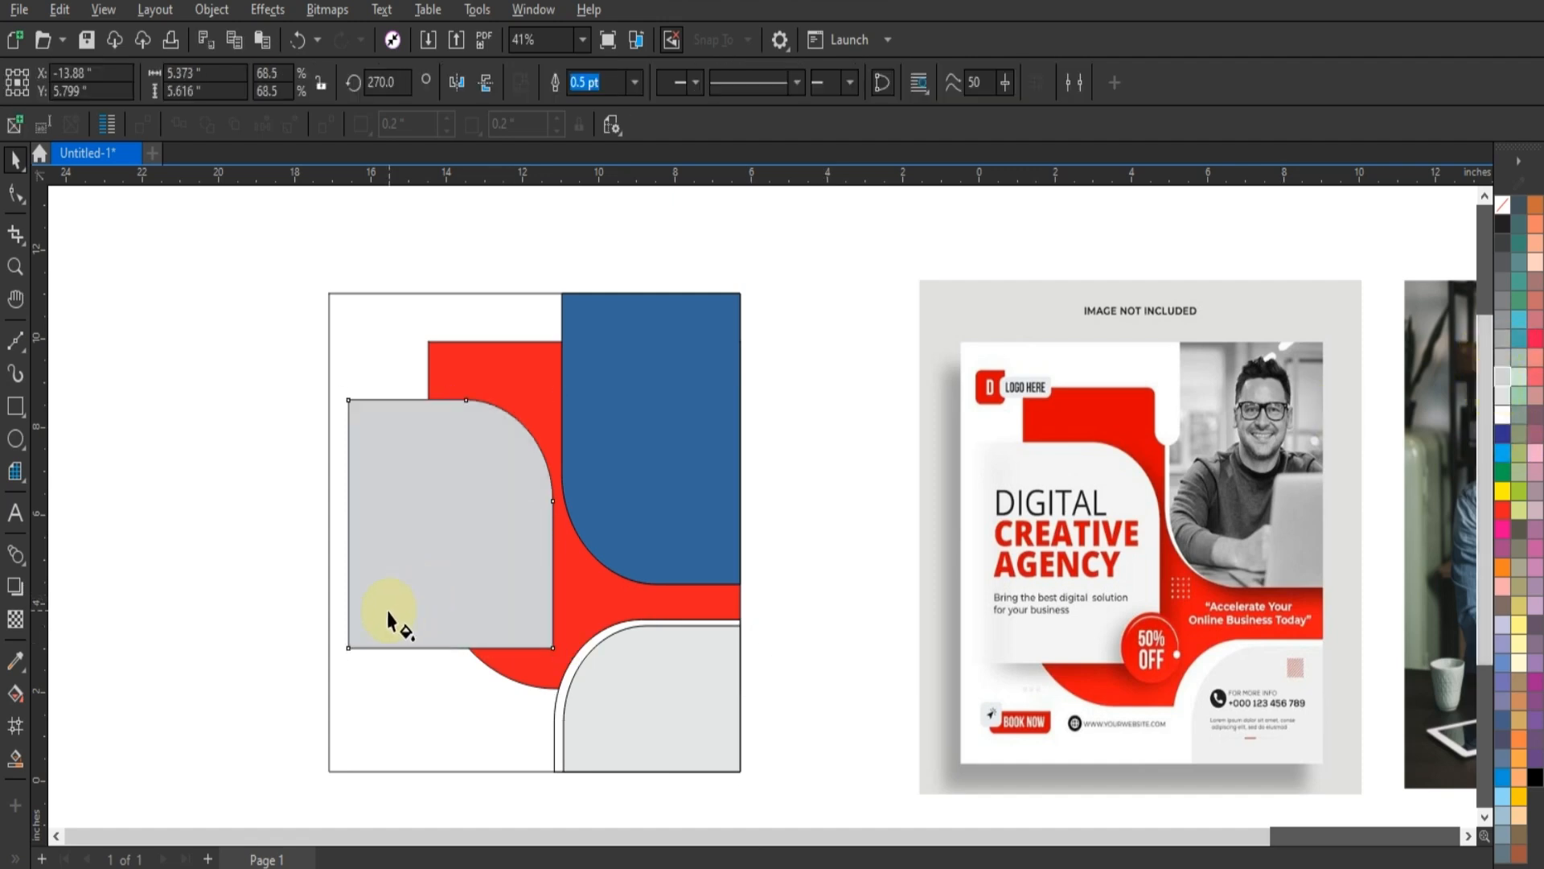
drag(389, 622, 478, 434)
drag(389, 616, 344, 686)
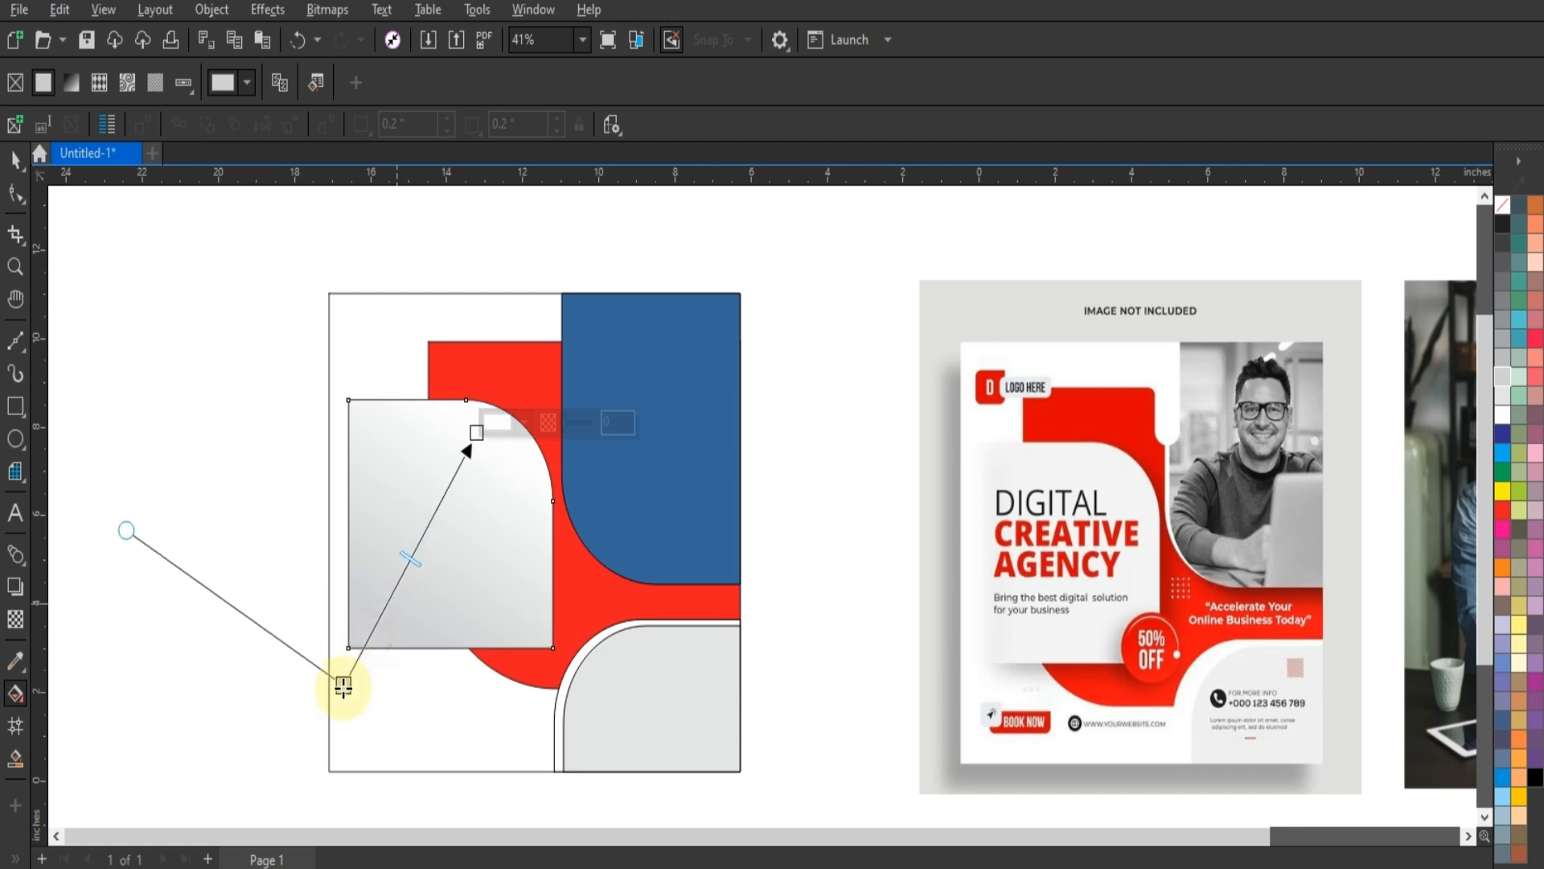
drag(471, 441, 466, 457)
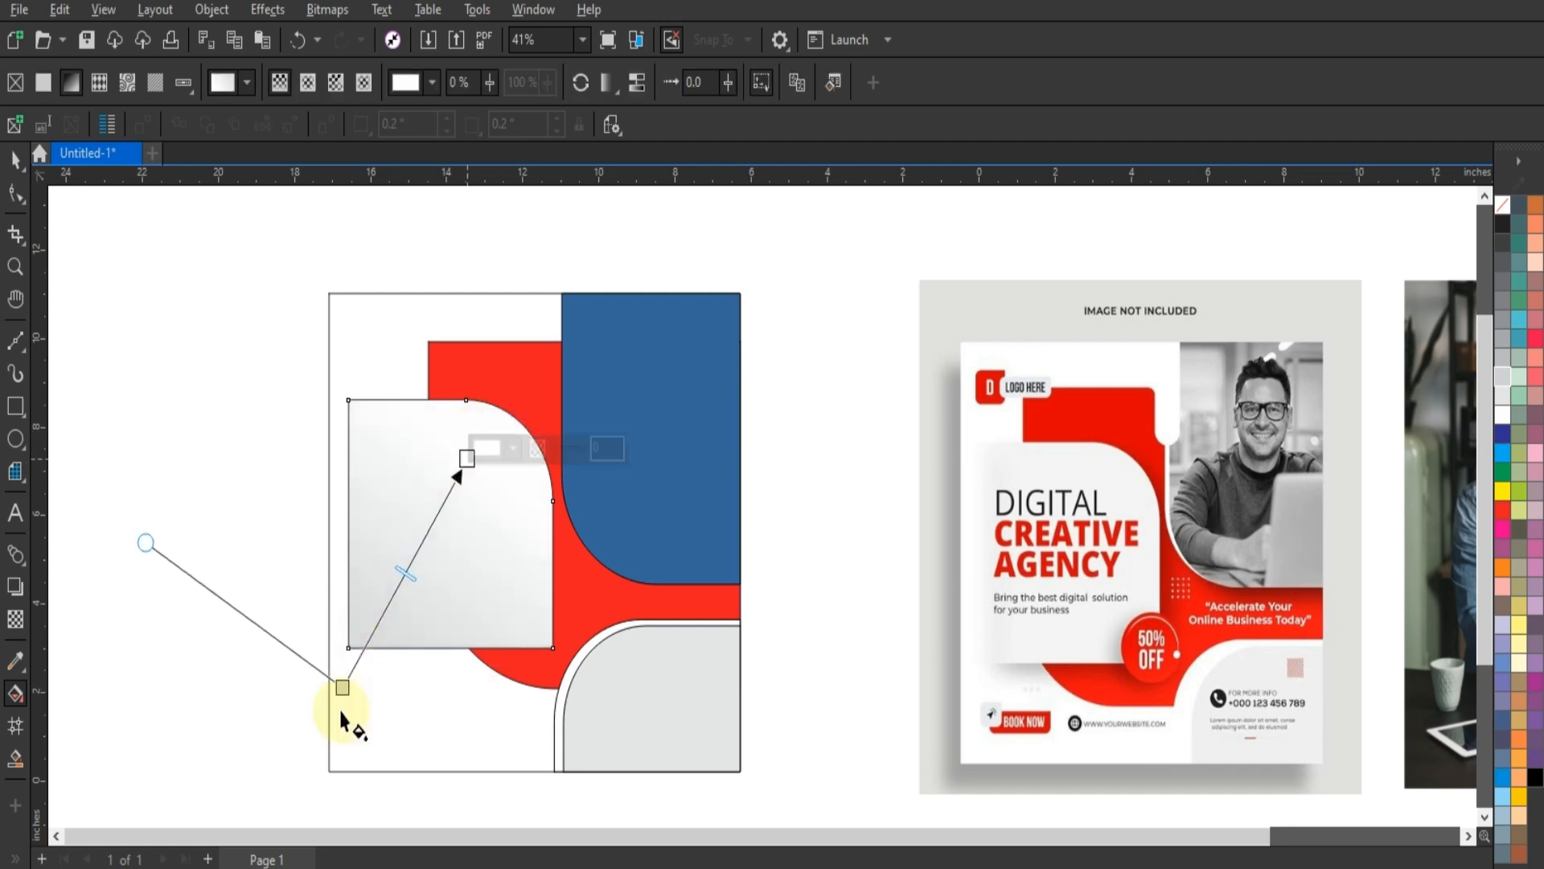
drag(338, 690, 333, 701)
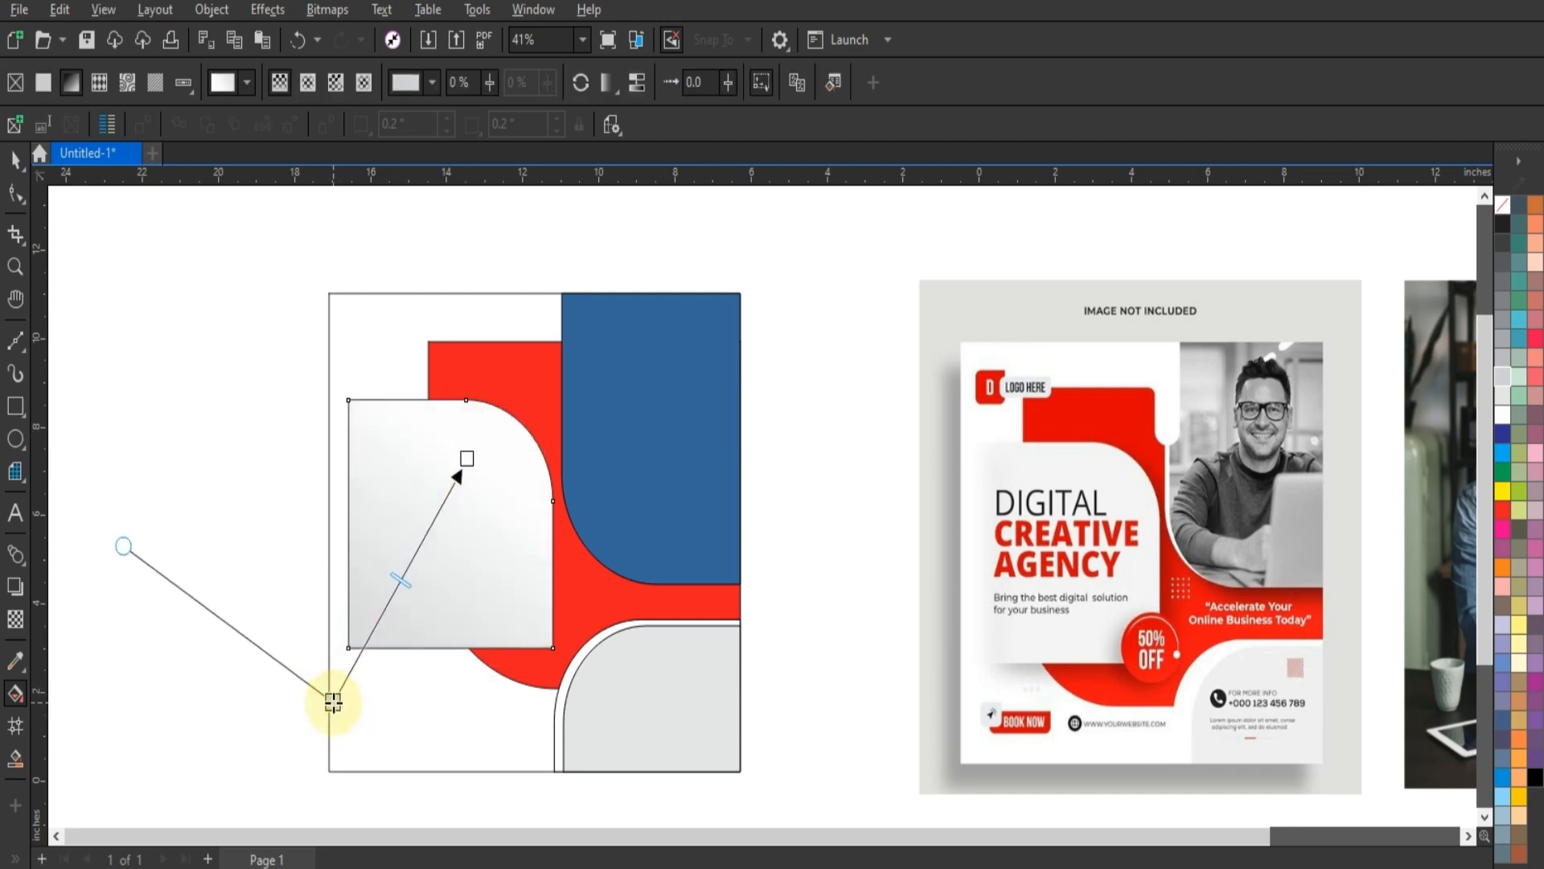
click(13, 164)
click(258, 430)
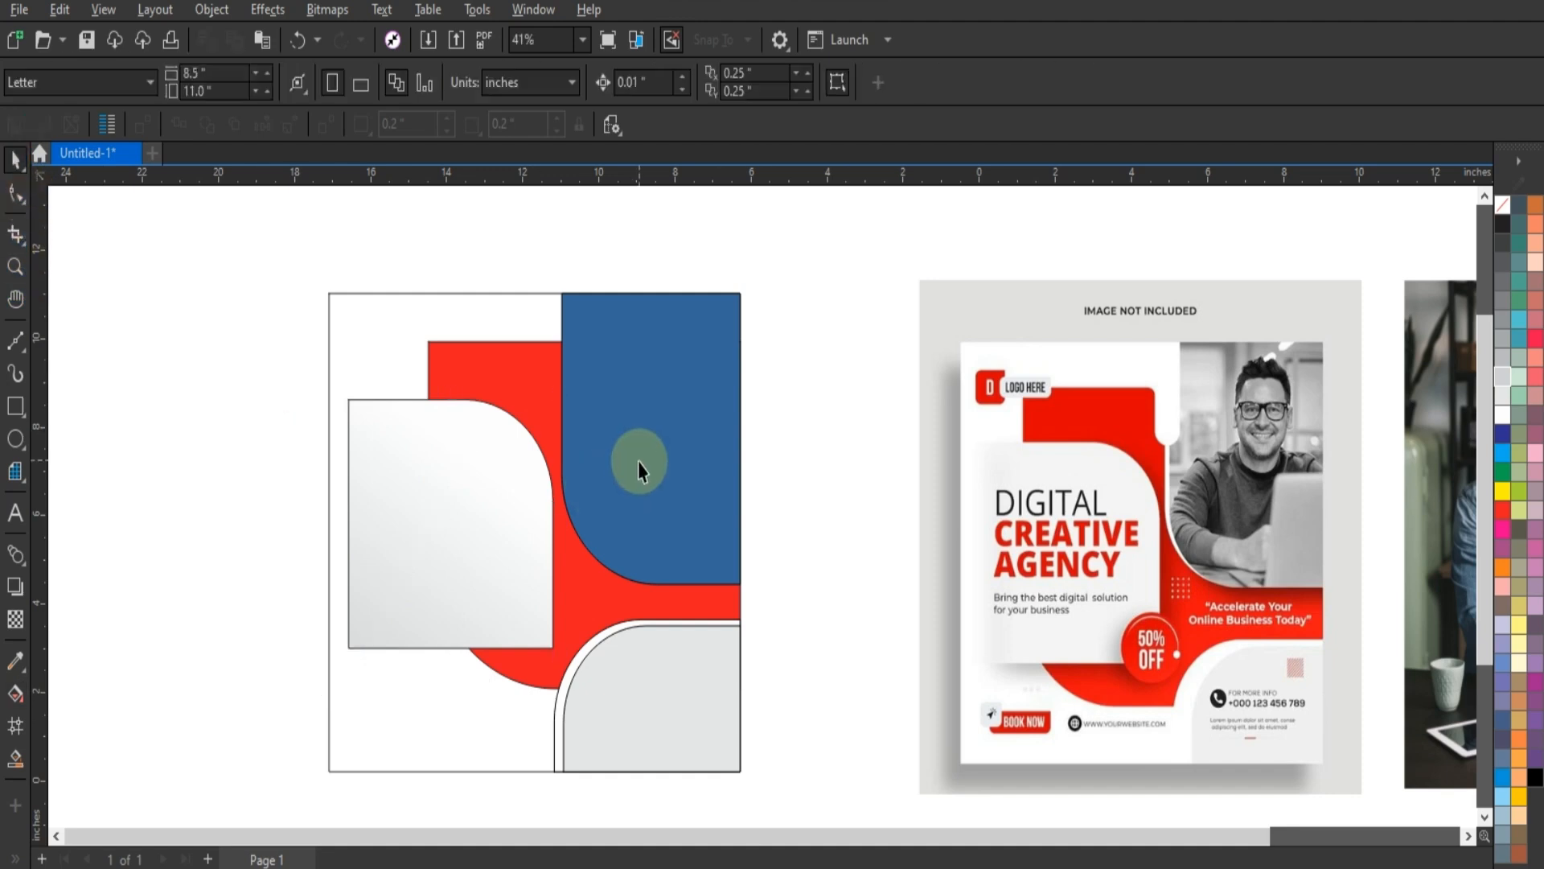
Step: Make a white copy of the upper blue shape, enlarged to about 4.81 by 6.75 inches, and place it behind the original
click(657, 480)
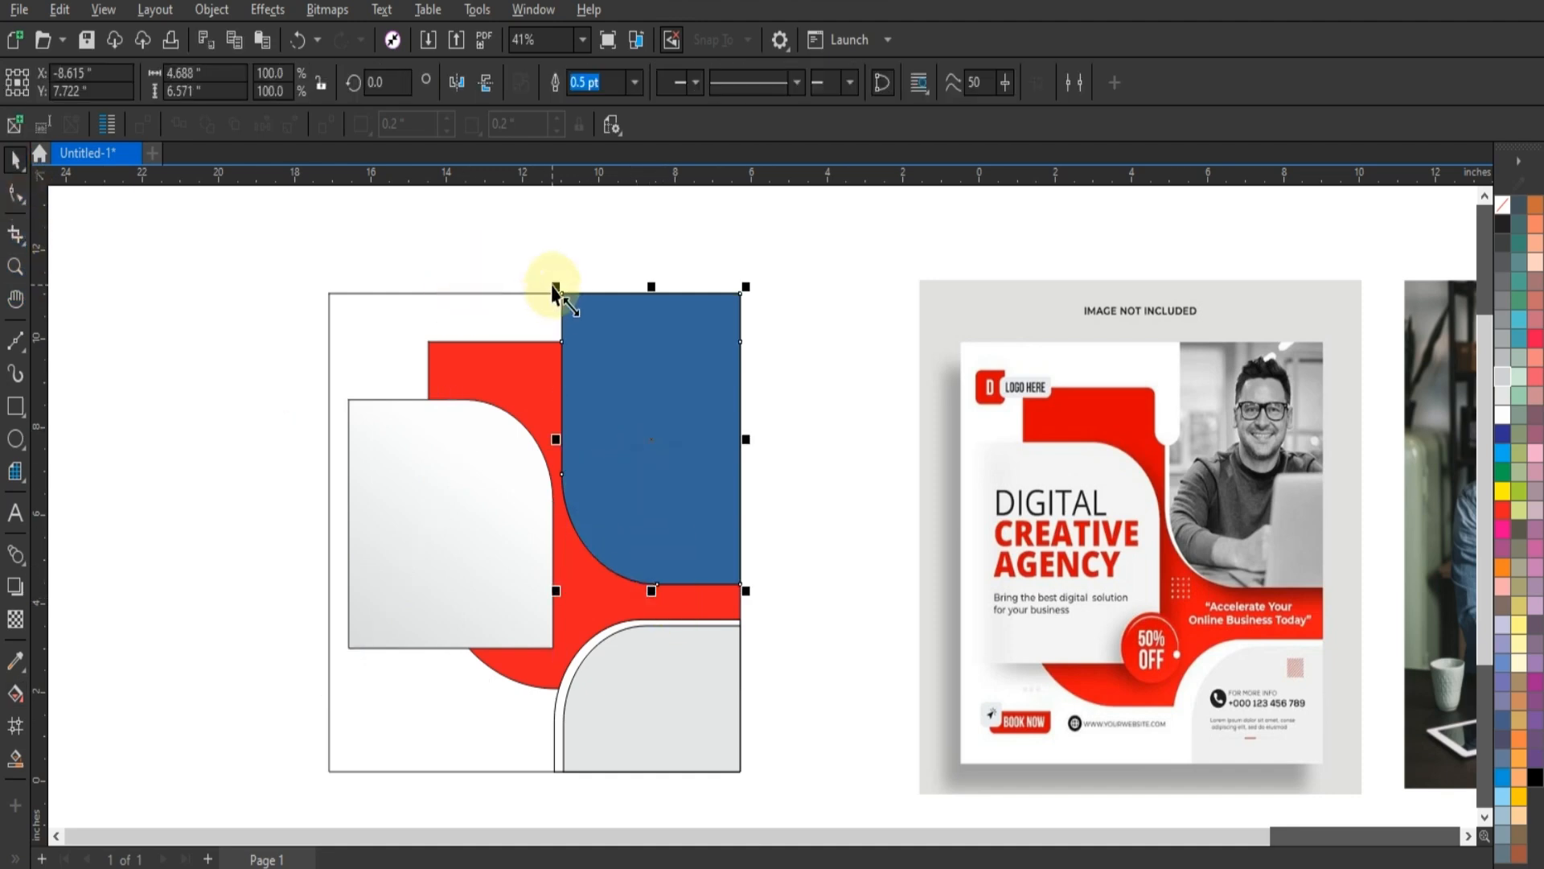
drag(556, 287, 551, 279)
click(1503, 418)
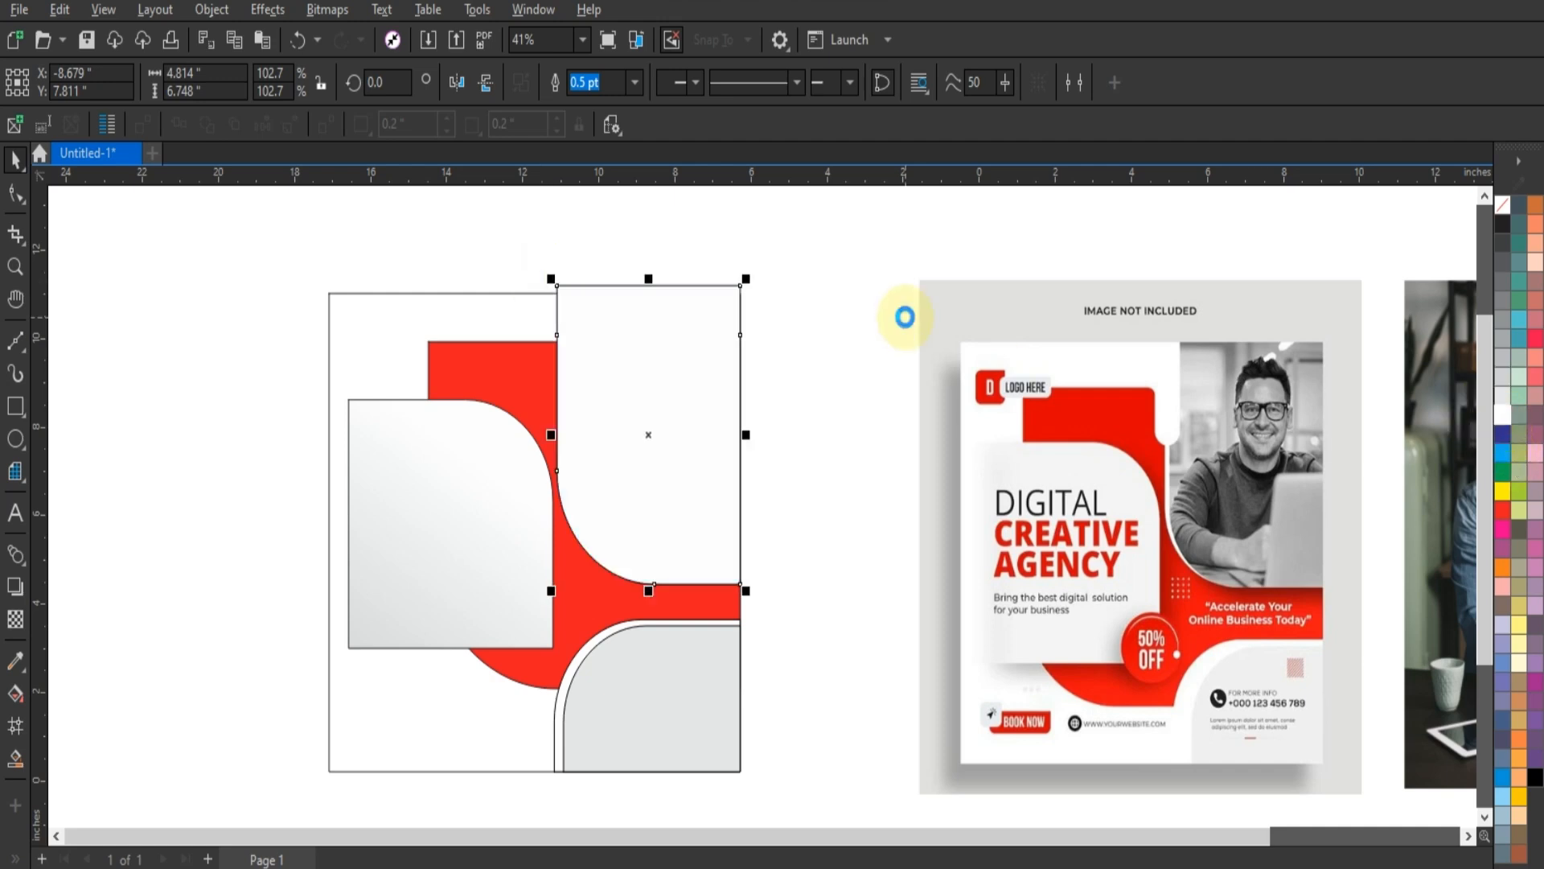
key(ctrl+z)
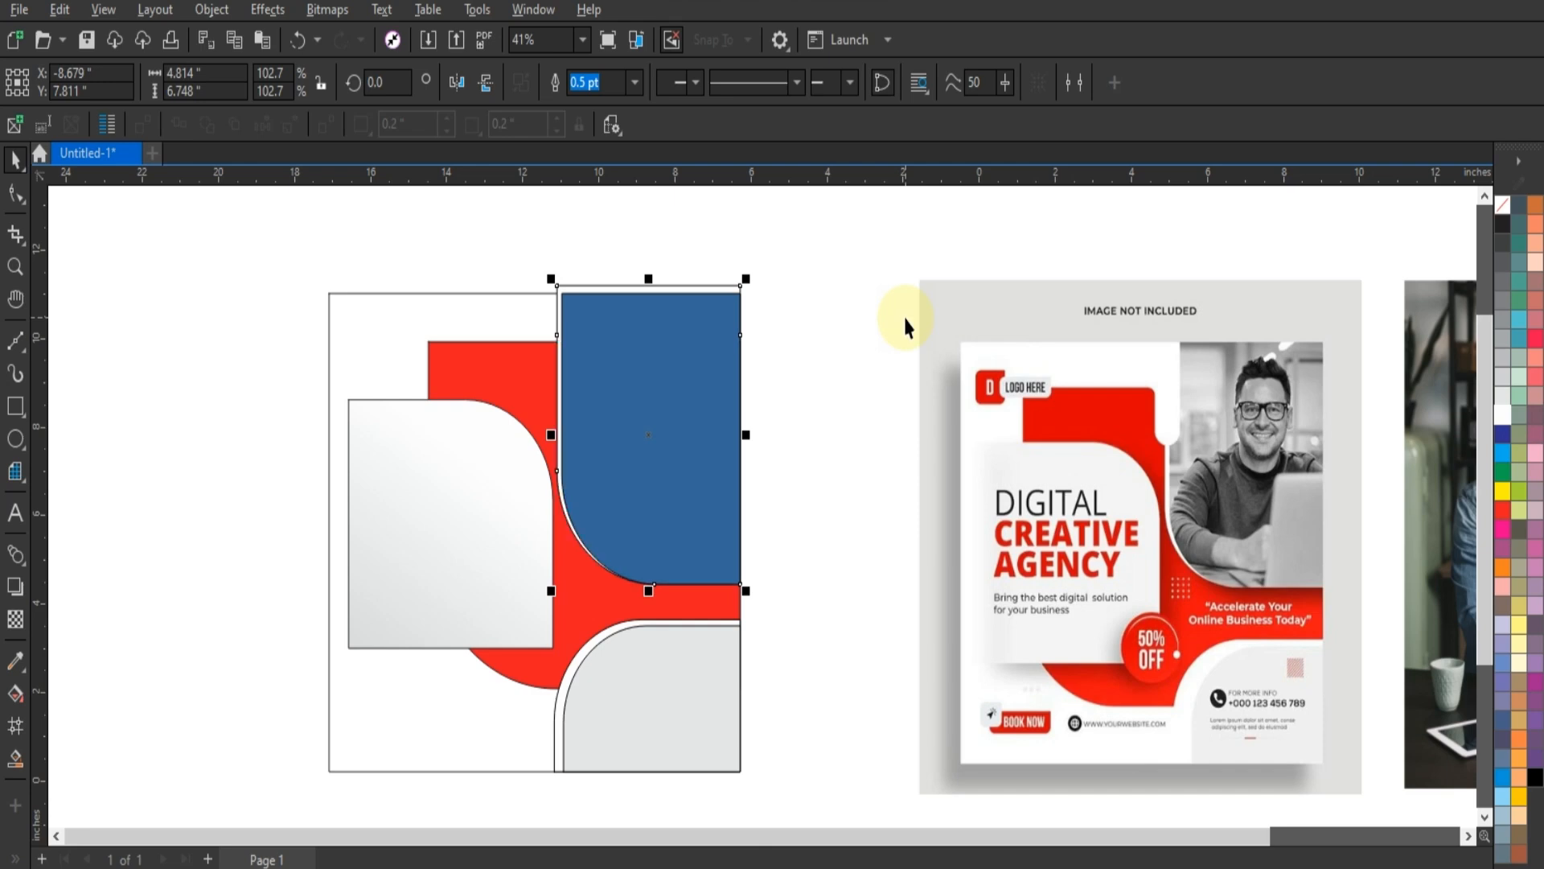
click(906, 325)
Step: Convert the photo of the man with the laptop to a grayscale bitmap at 300 dpi
scroll(689, 491, down, 1)
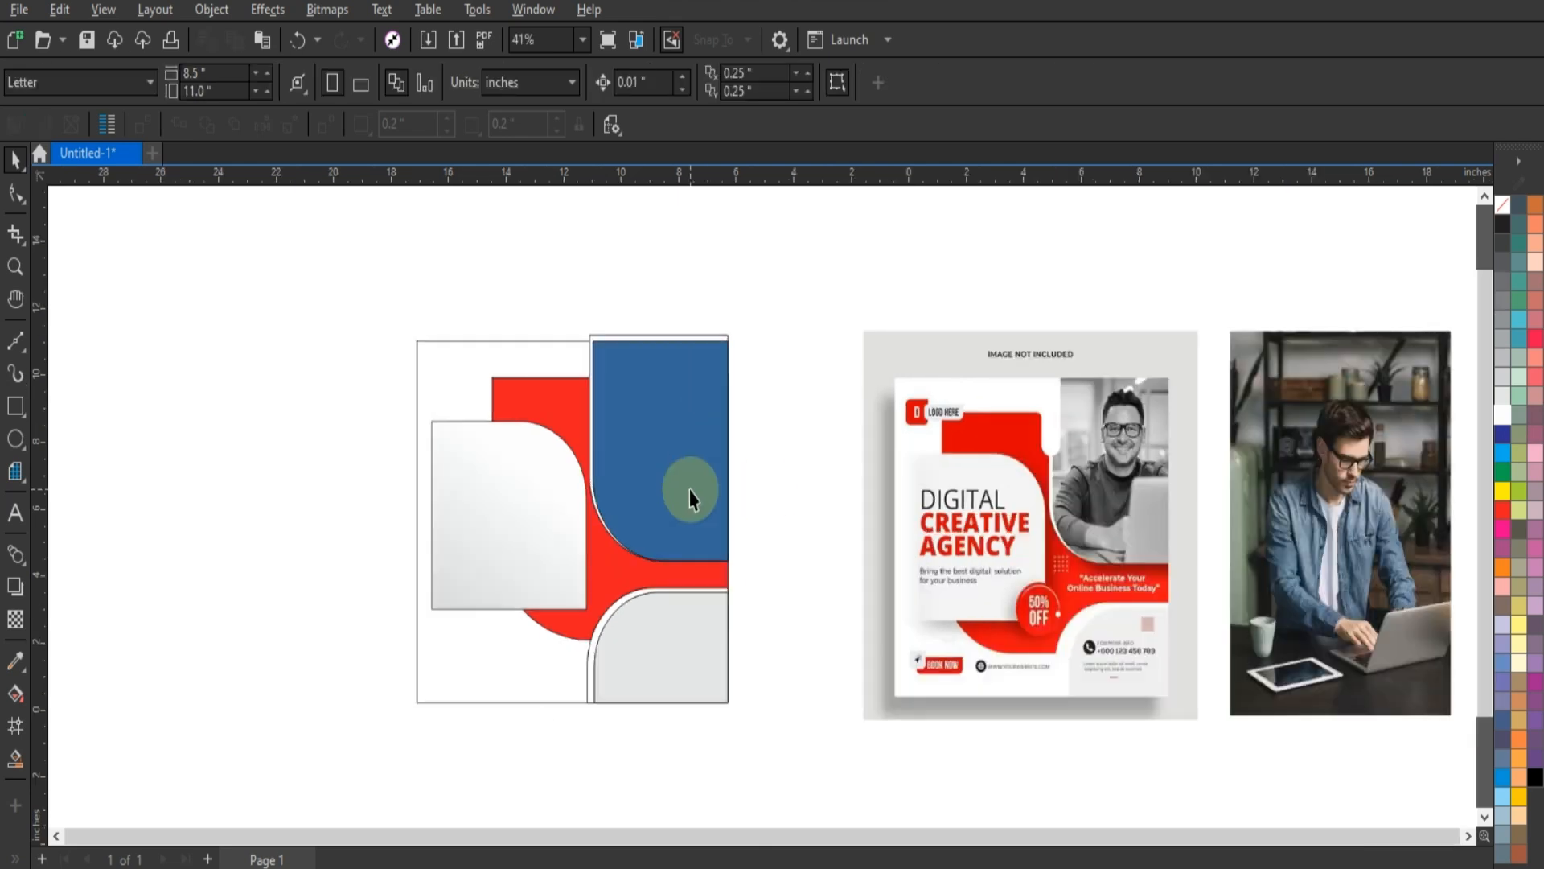
click(1342, 497)
click(328, 10)
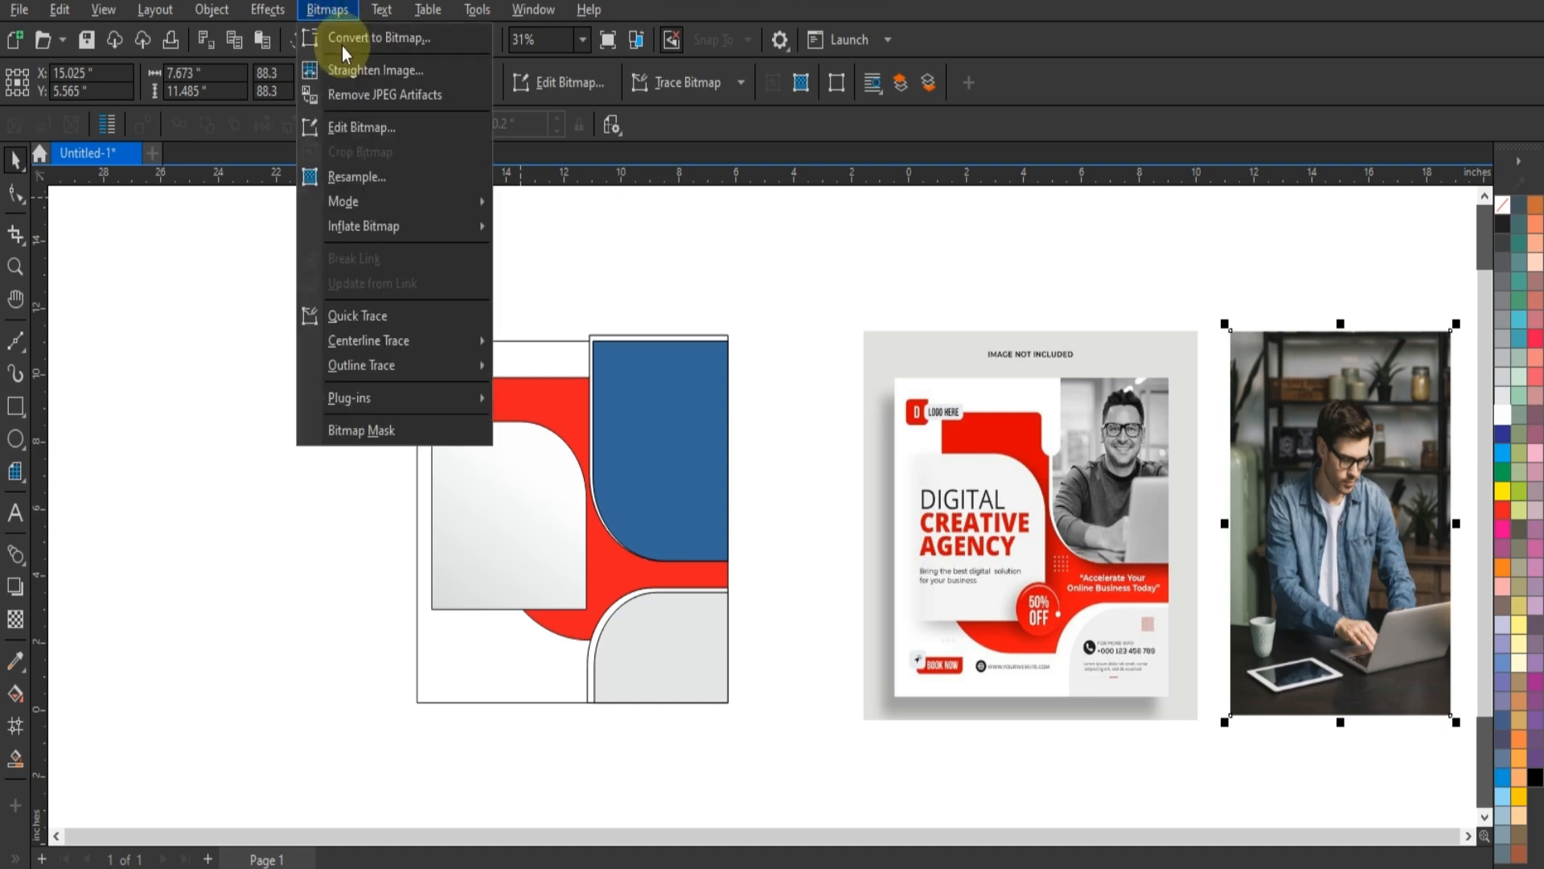
click(348, 40)
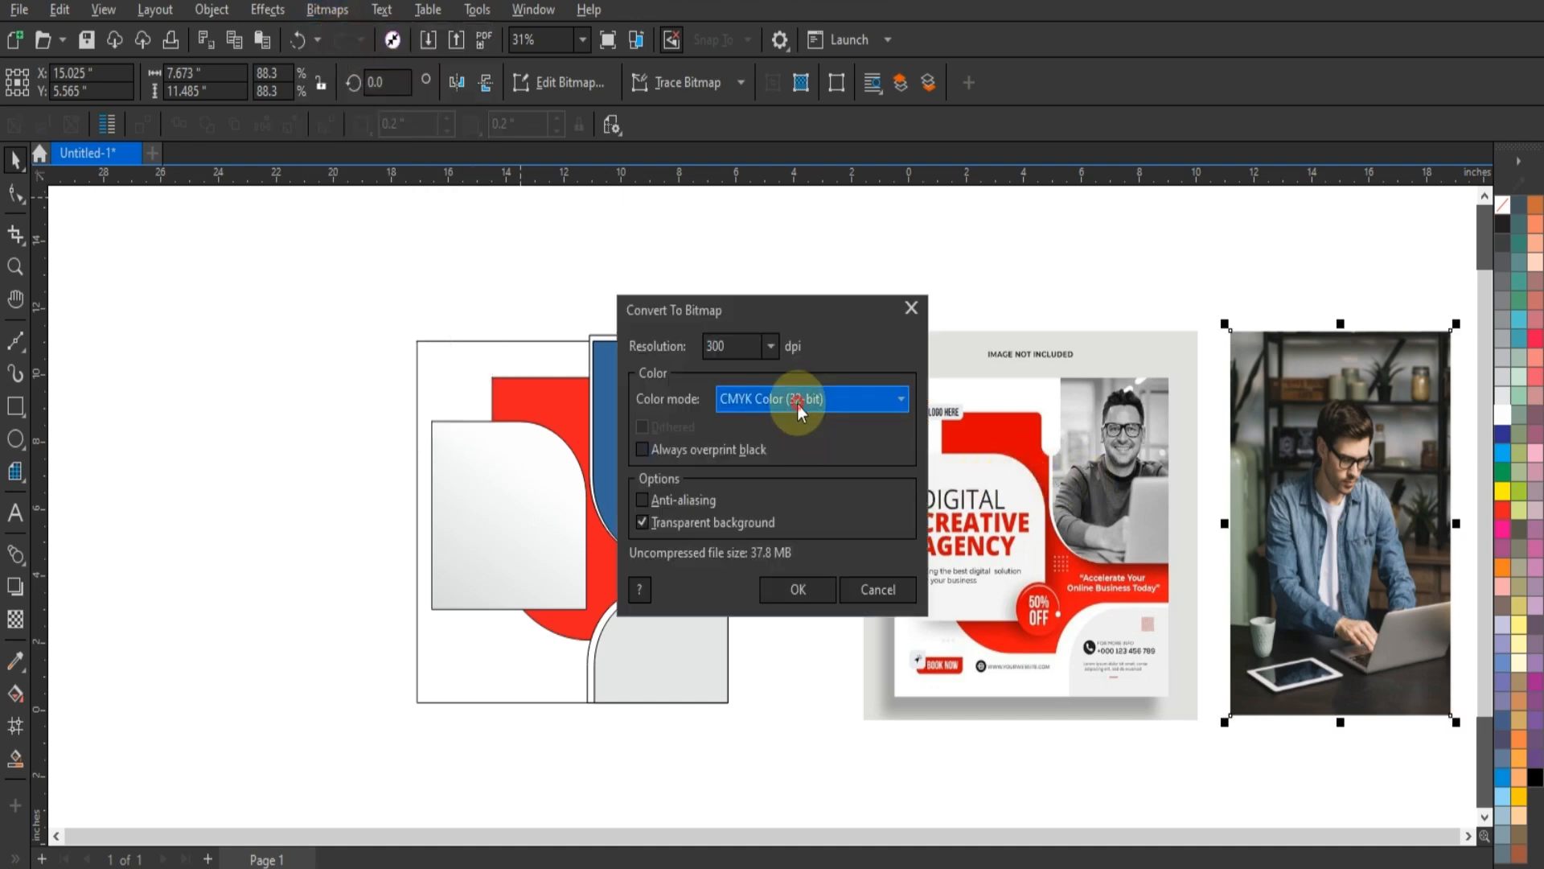
click(798, 400)
click(782, 457)
click(808, 588)
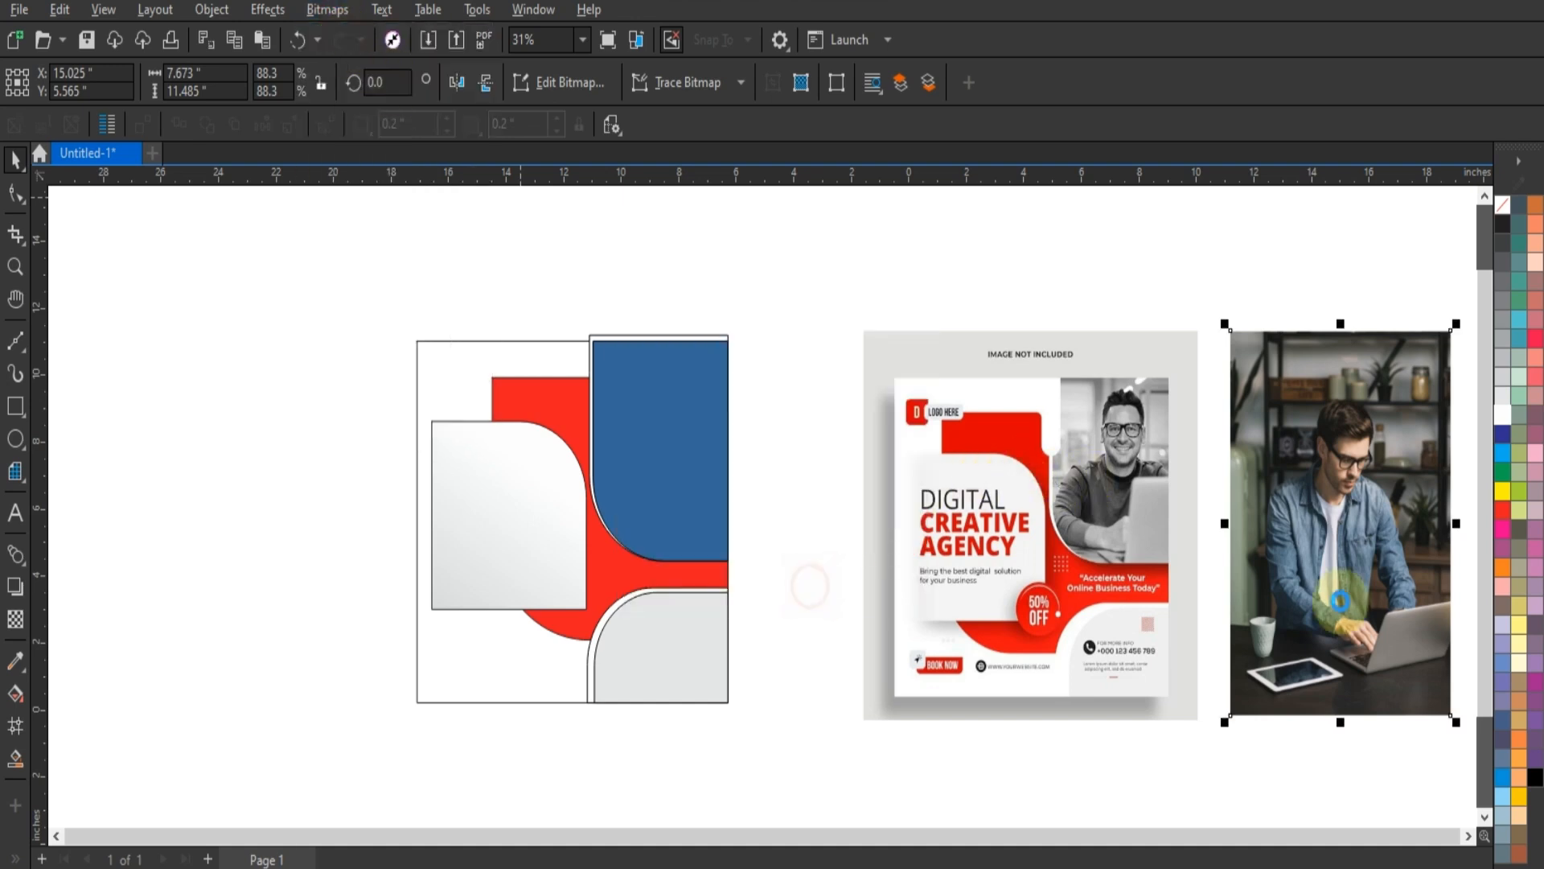
Step: PowerClip the grayscale photo inside the upper blue shape
right_click(1394, 519)
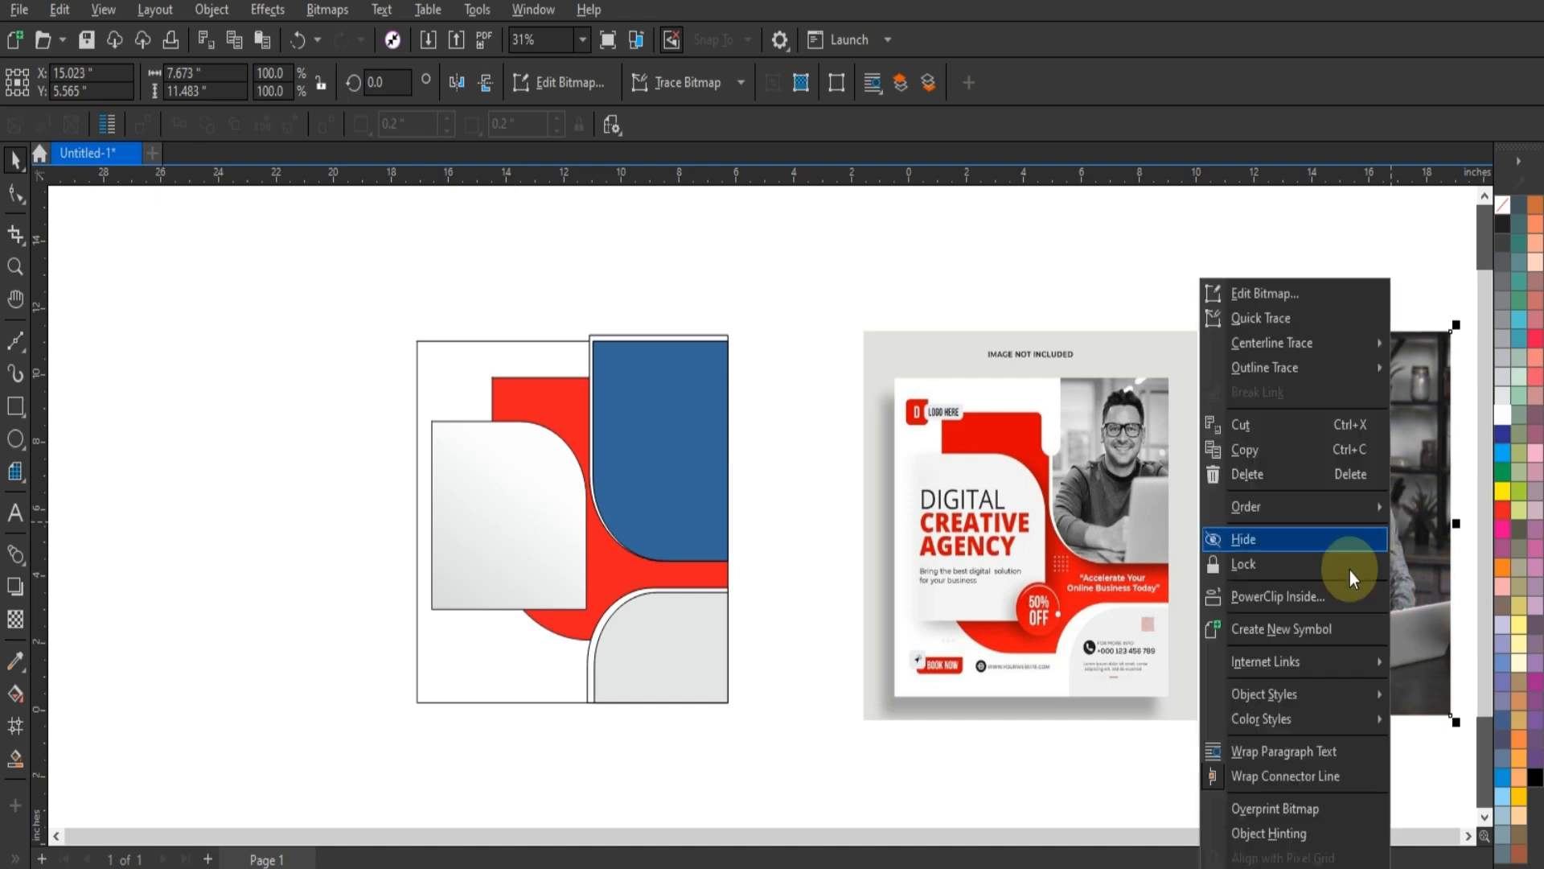
click(1331, 596)
click(665, 410)
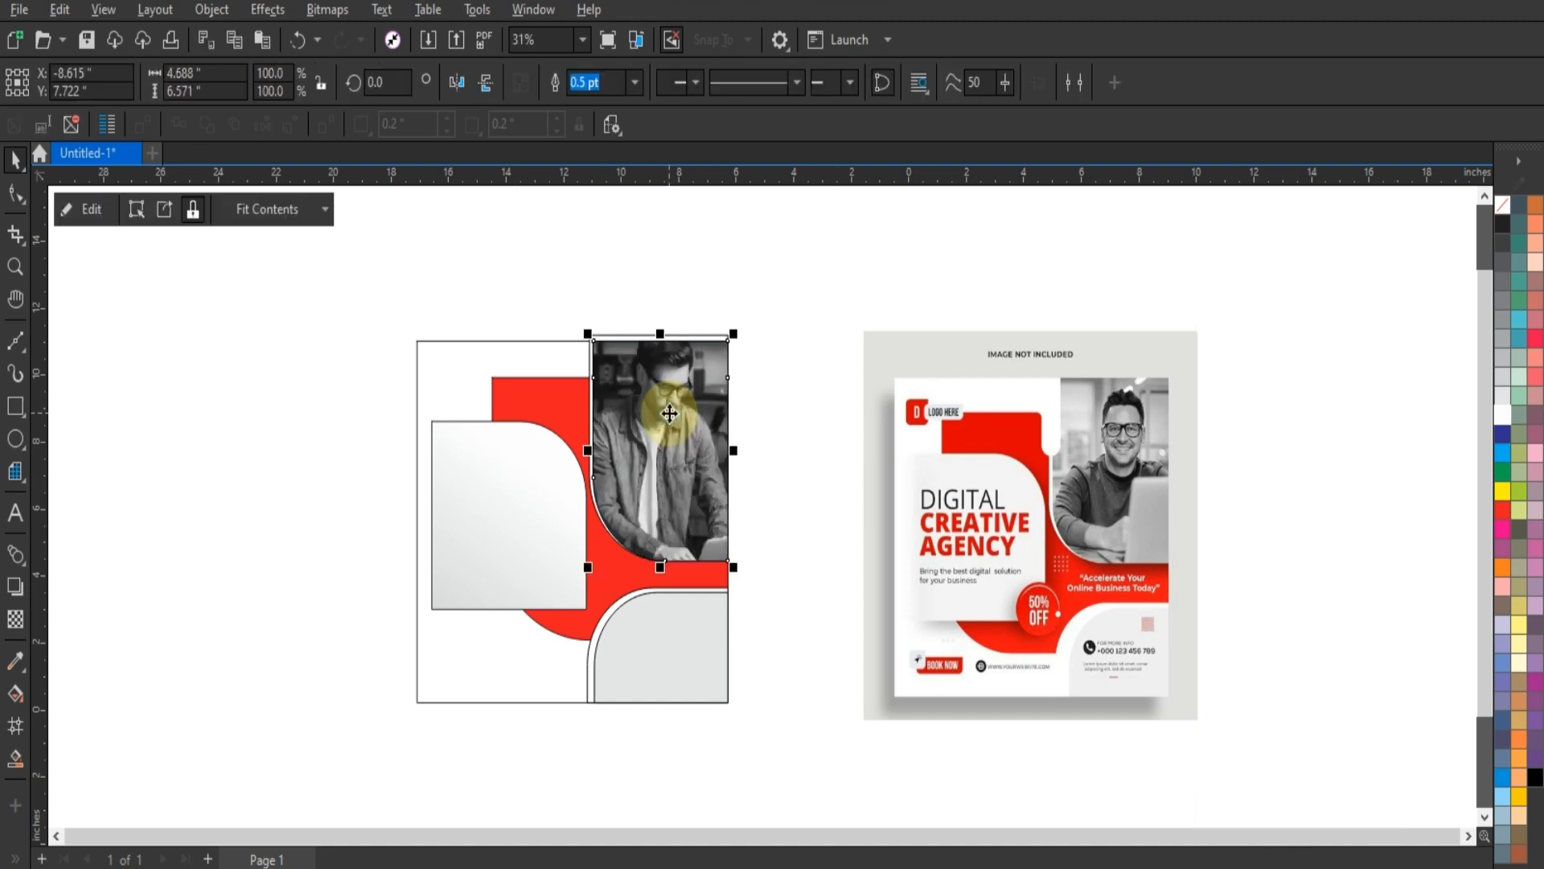
Step: Edit the PowerClip contents, mirroring the photo horizontally and repositioning it so the man's head and torso fill the frame
right_click(669, 413)
click(702, 276)
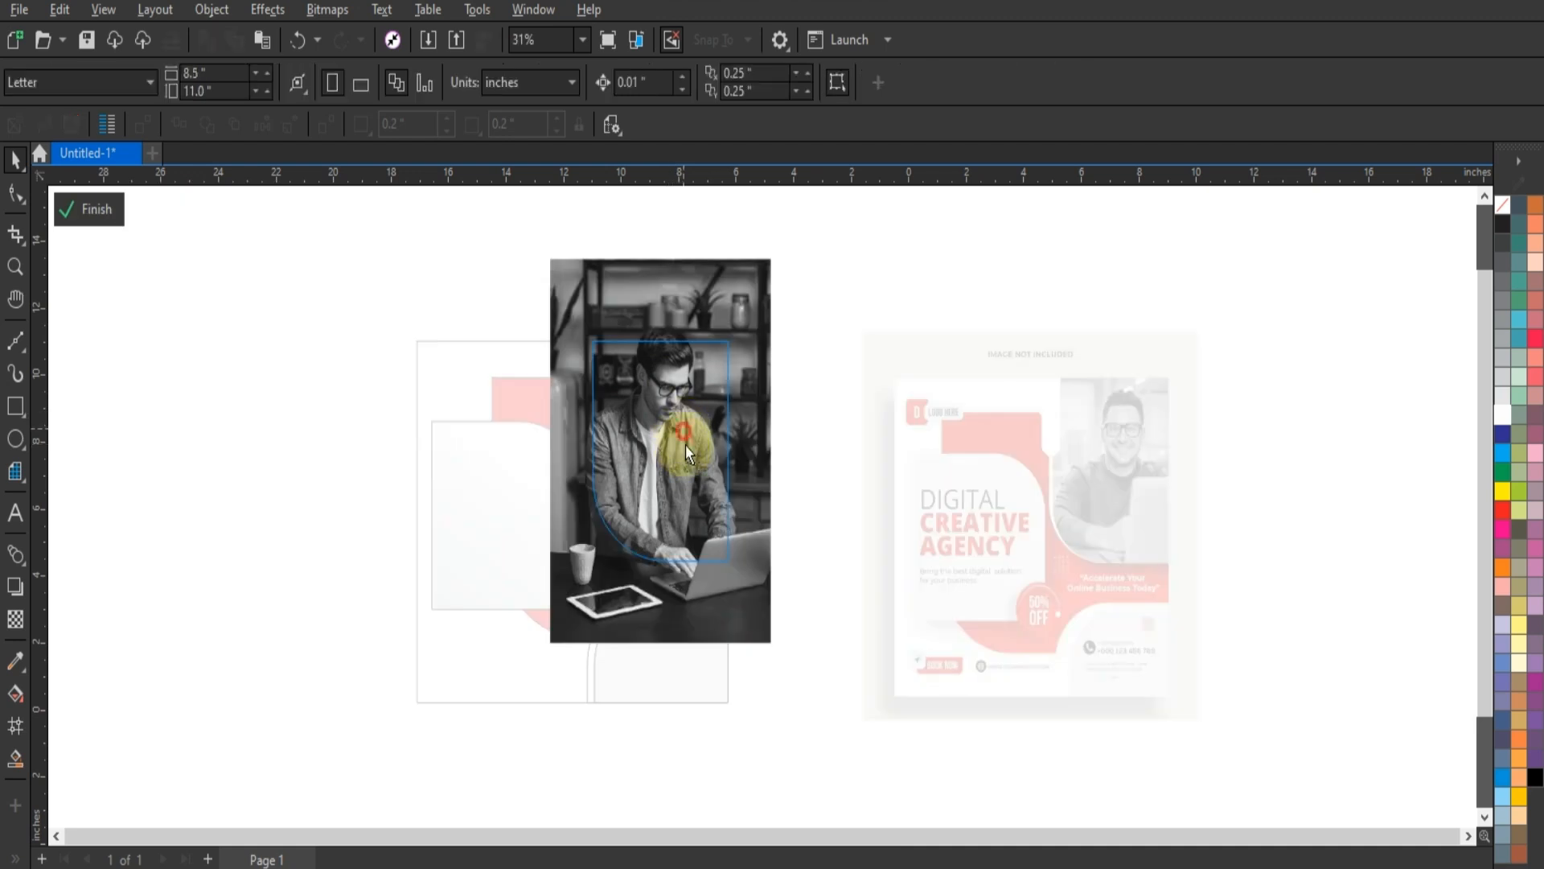
drag(686, 446, 683, 444)
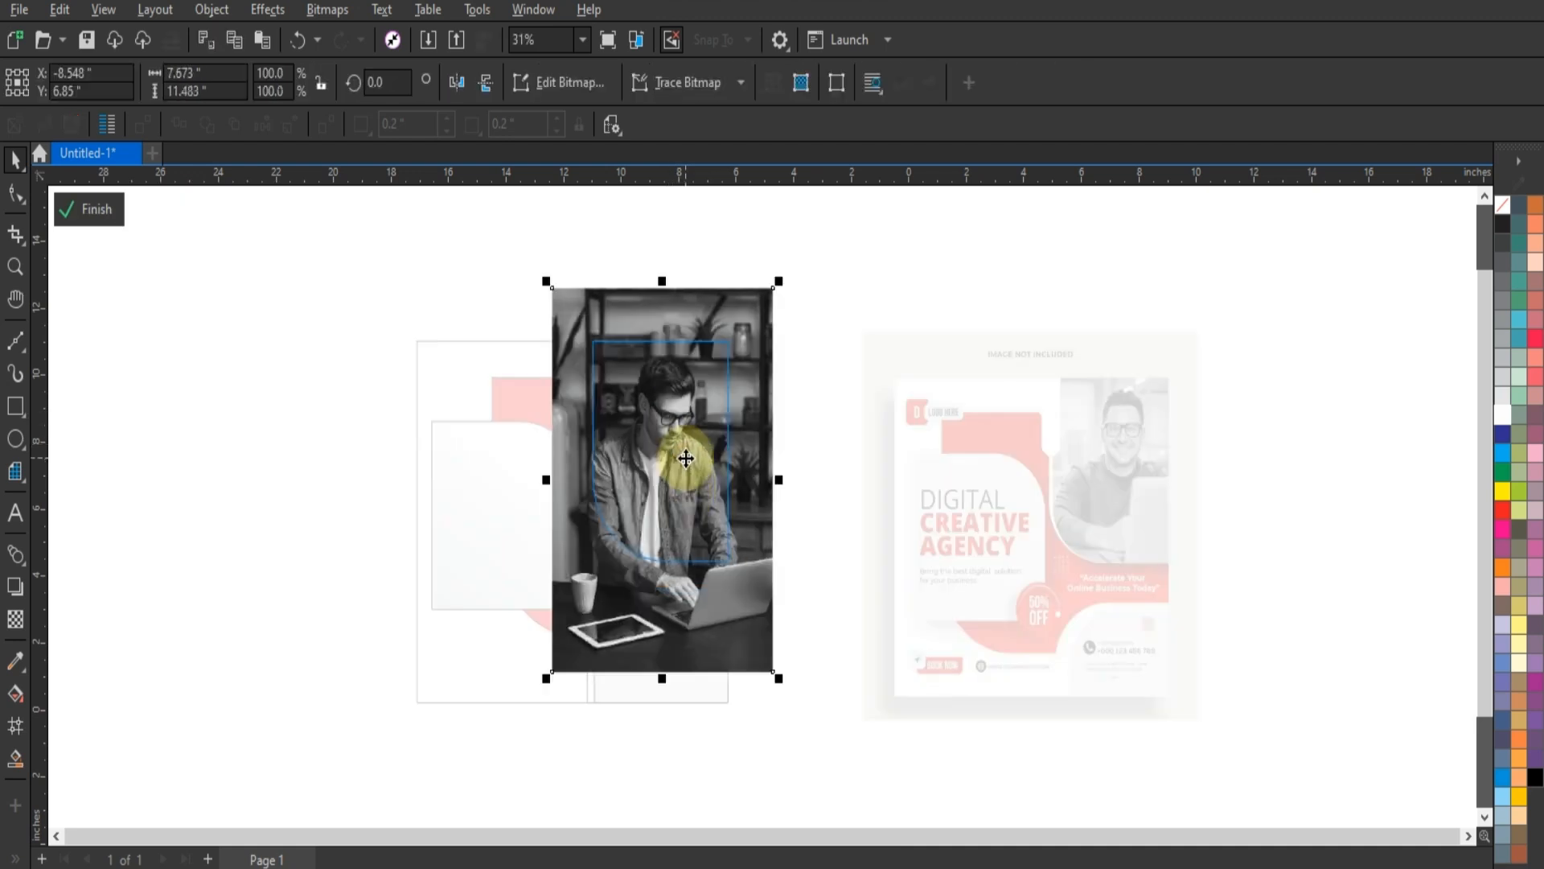
click(457, 82)
drag(700, 528, 699, 521)
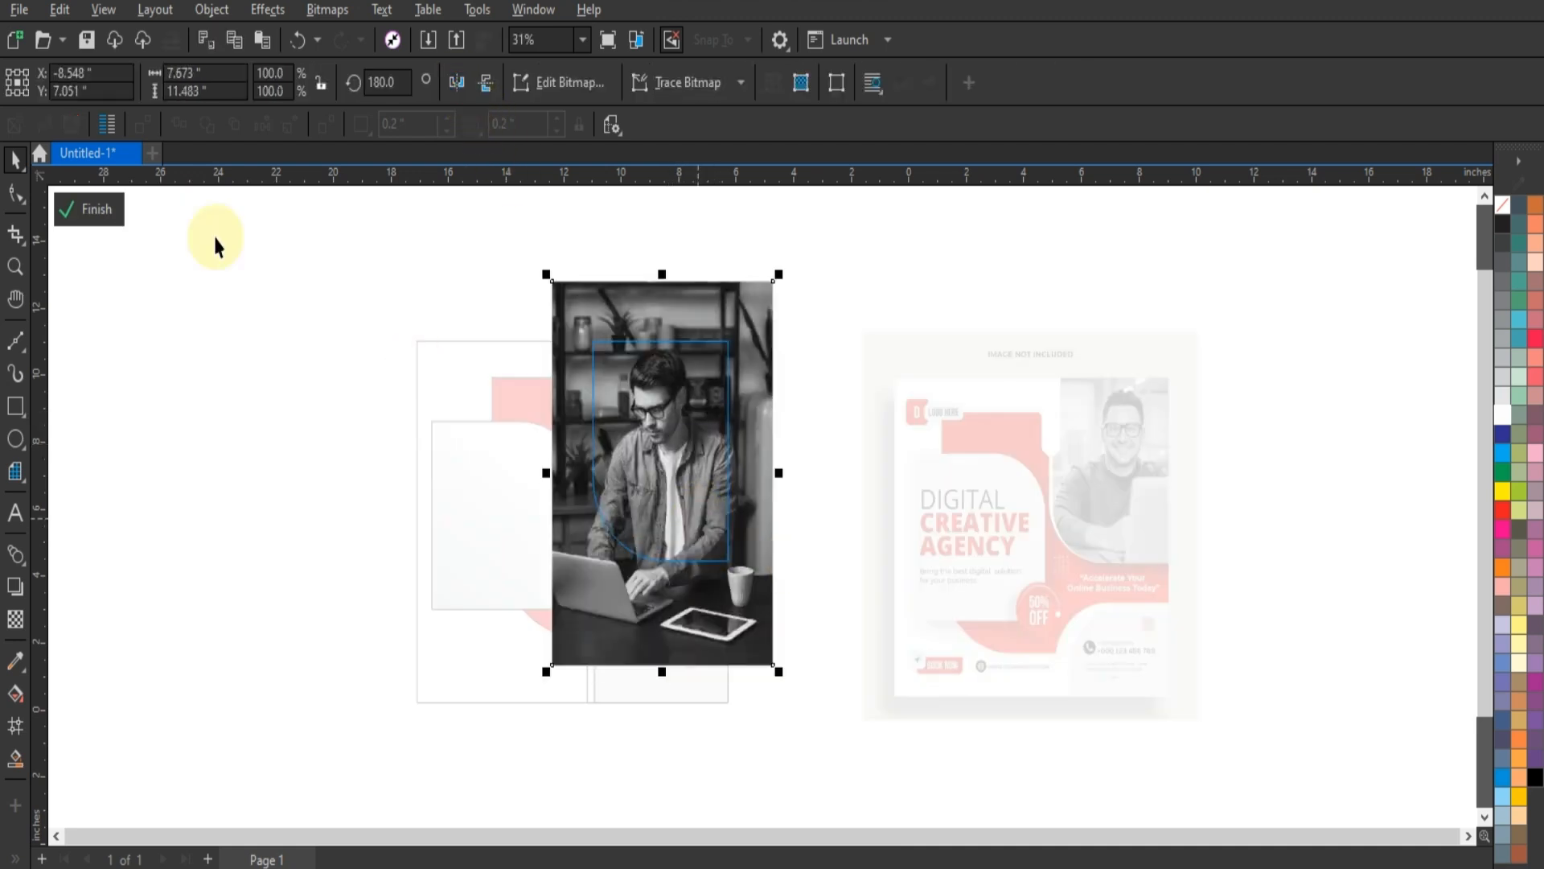
click(114, 208)
click(403, 335)
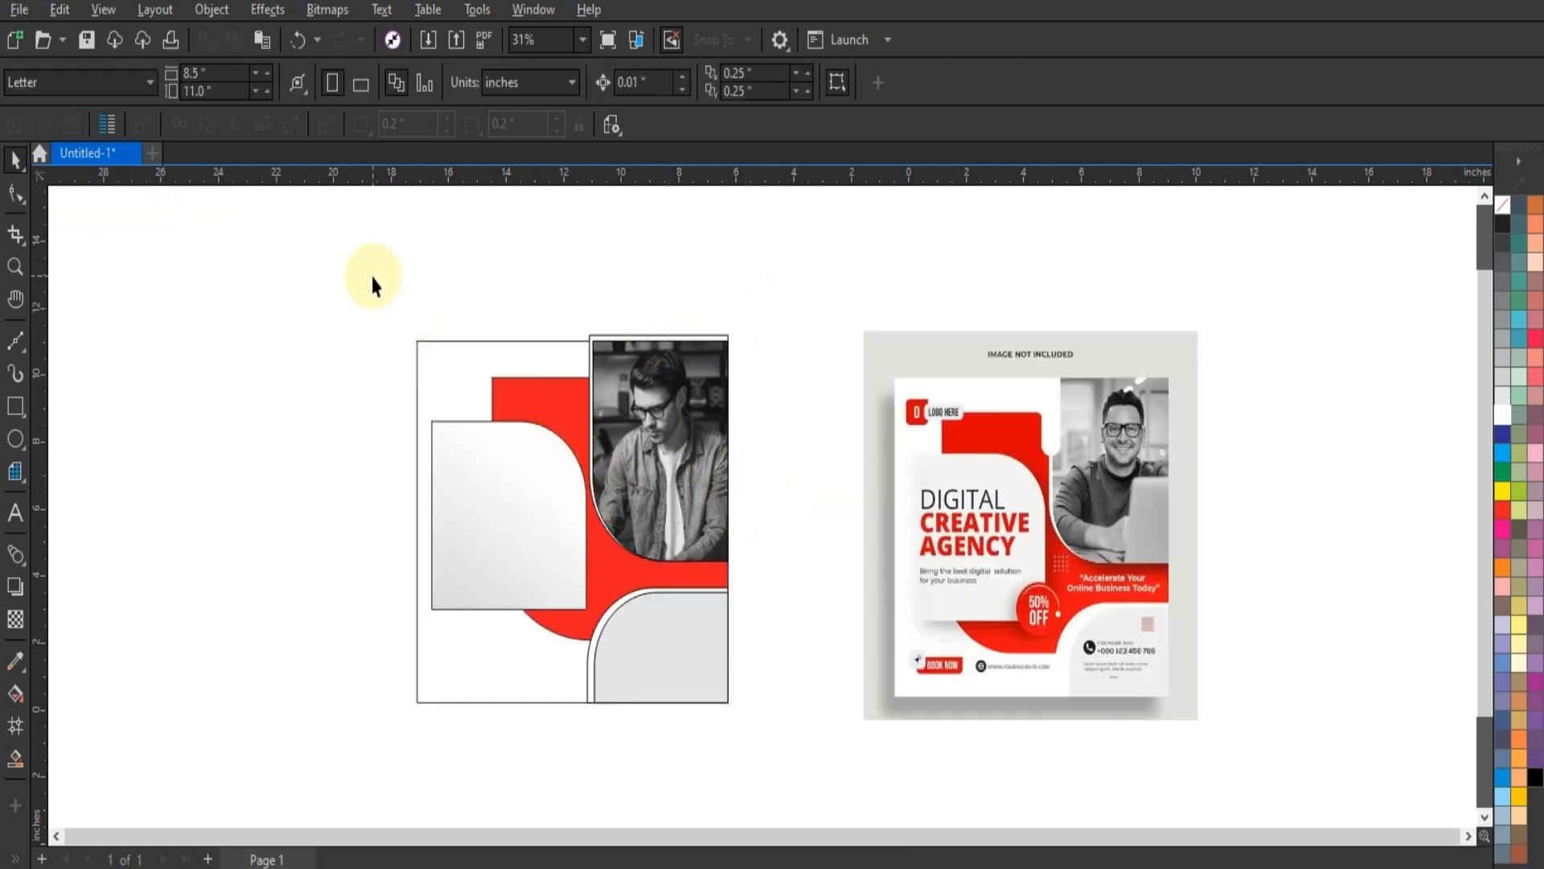
Step: Add a Multiply drop shadow to the light gradient shape at 270° with opacity 40 and feathering 15
drag(372, 276, 1241, 741)
scroll(885, 553, up, 2)
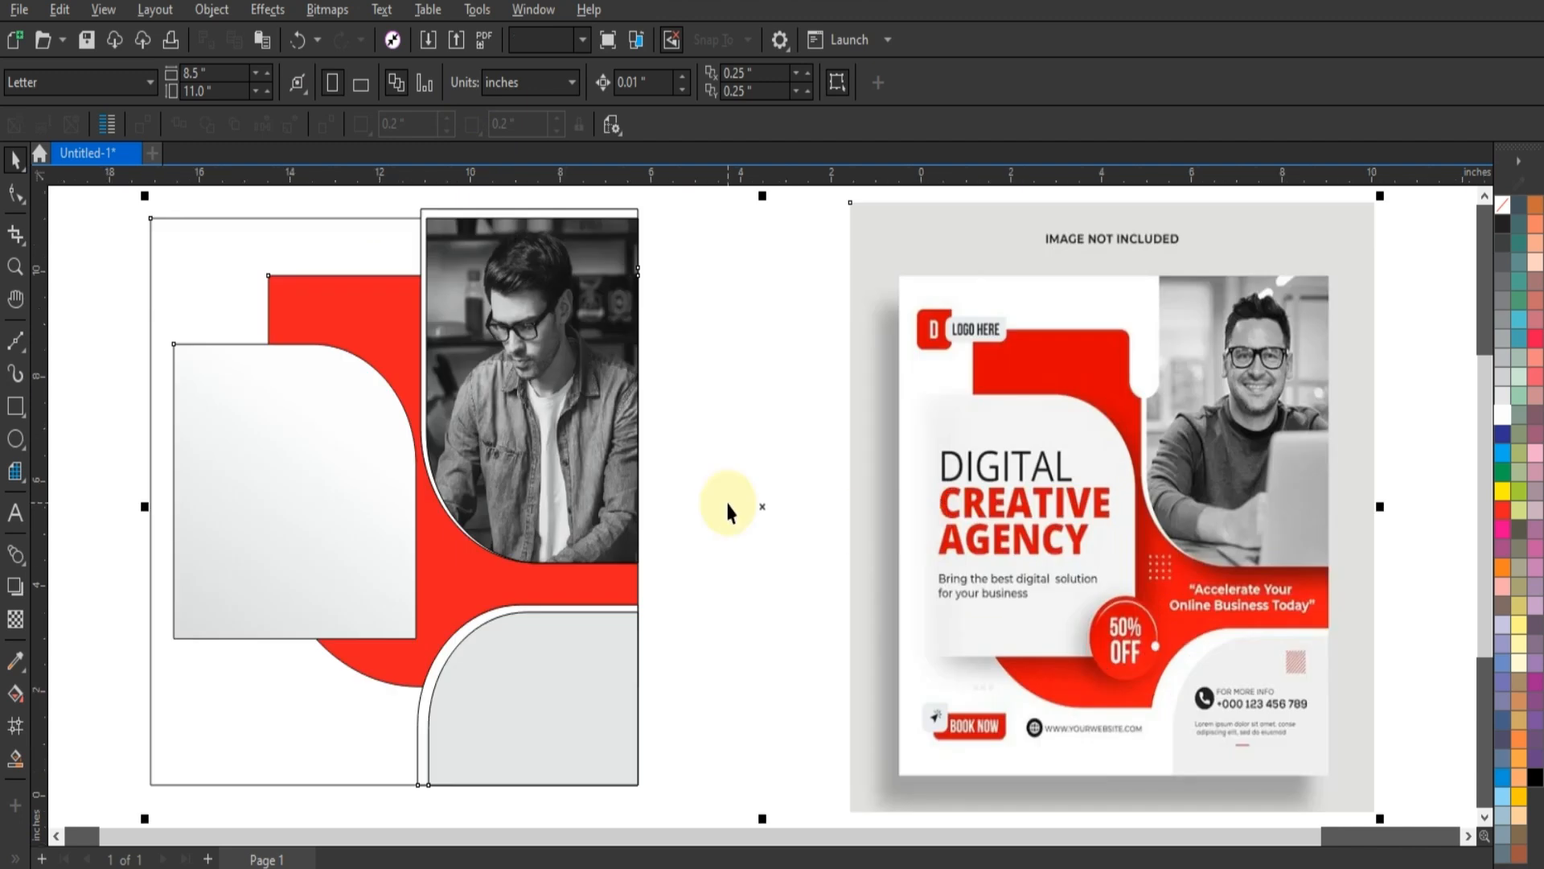
click(729, 503)
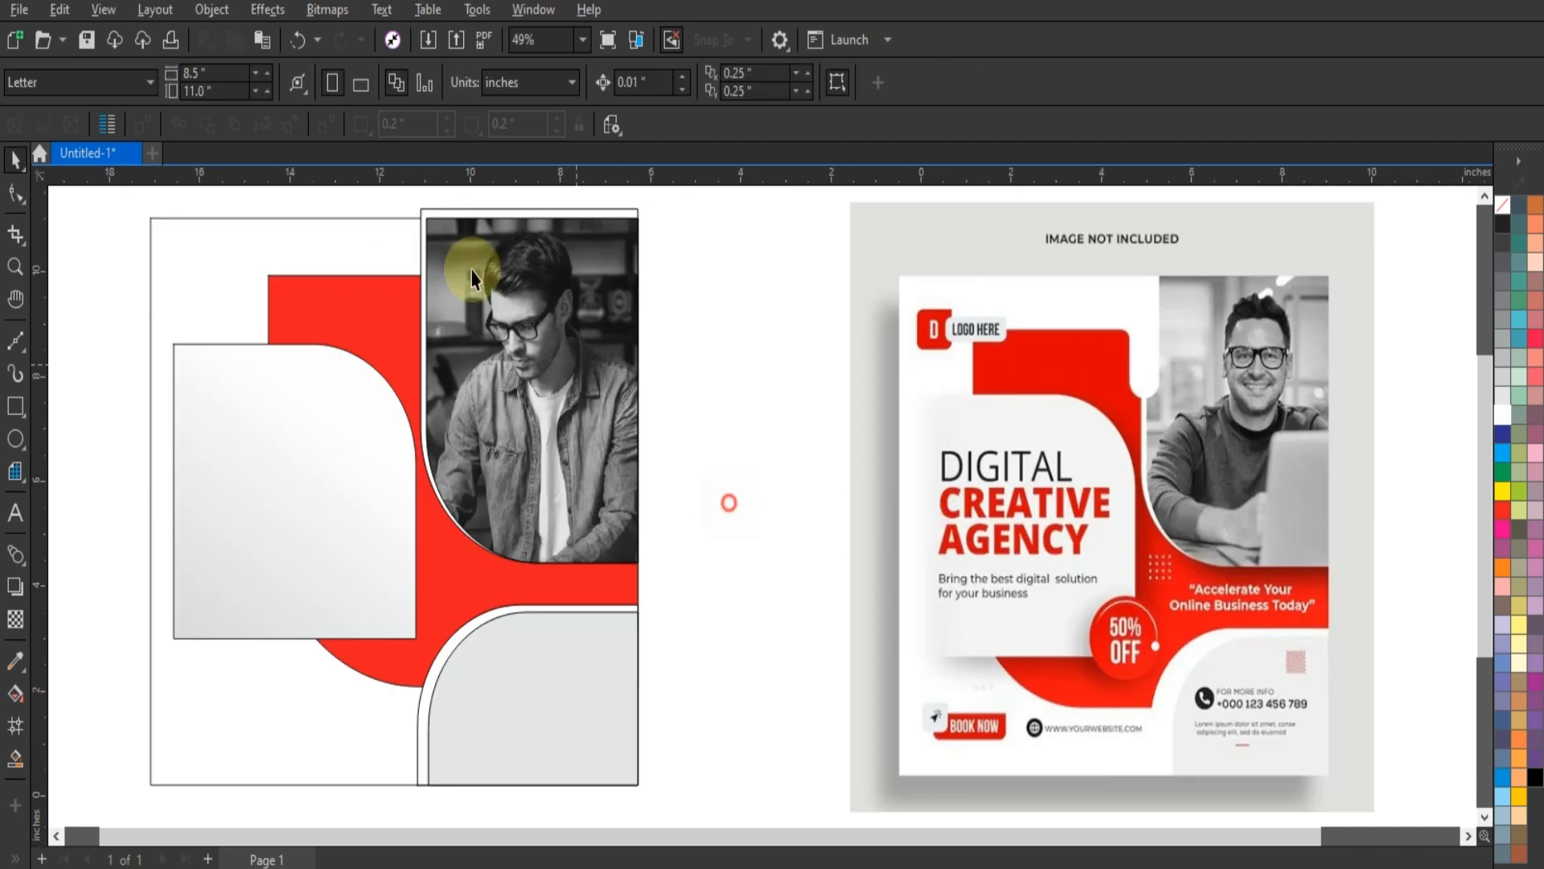
click(369, 288)
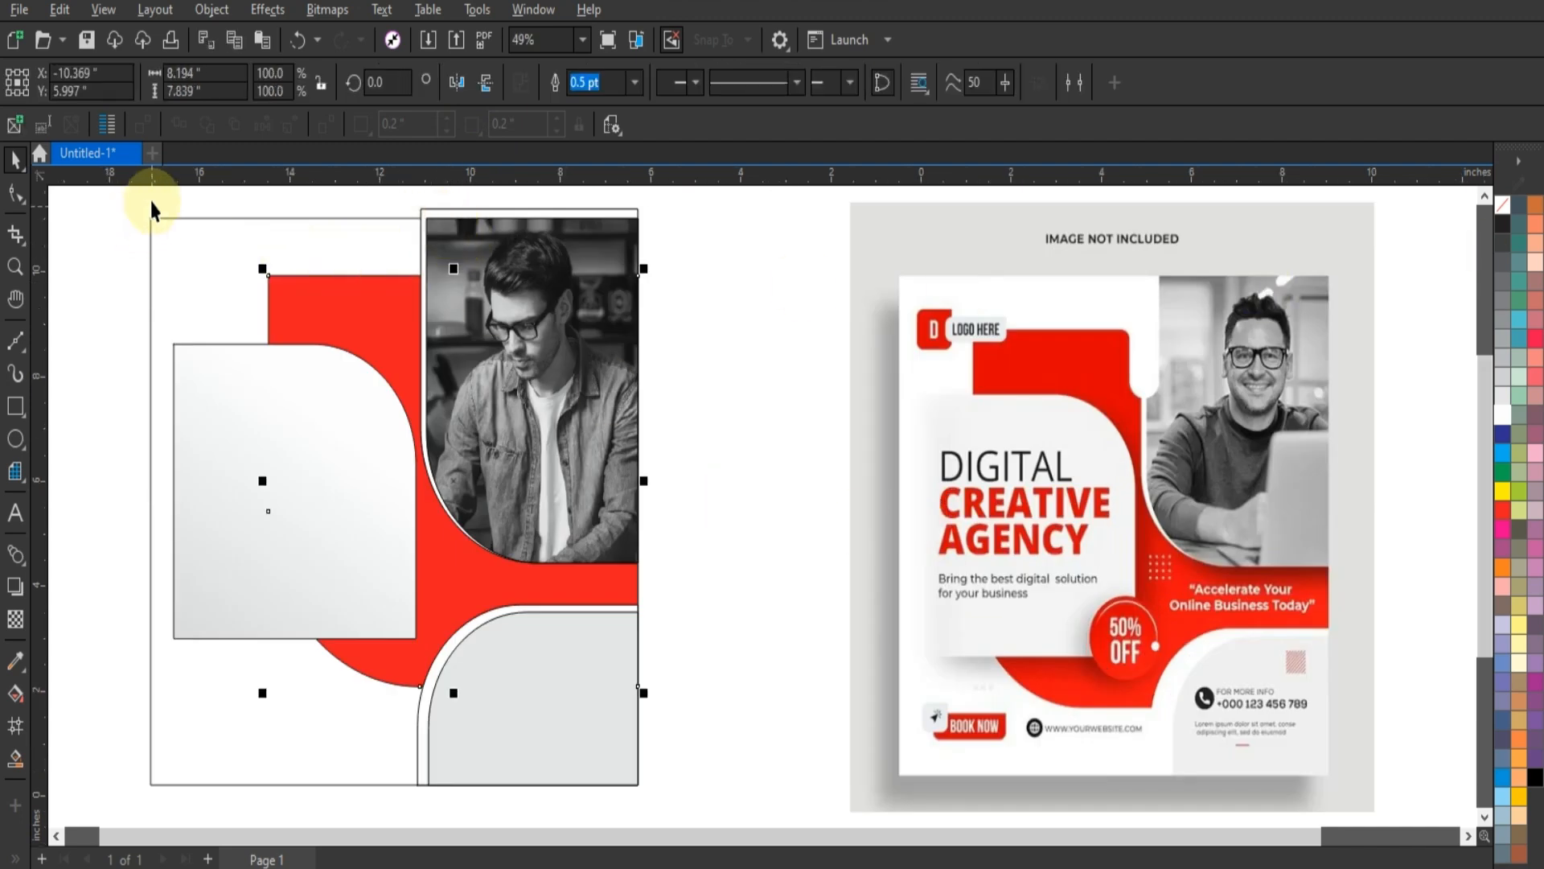
click(219, 360)
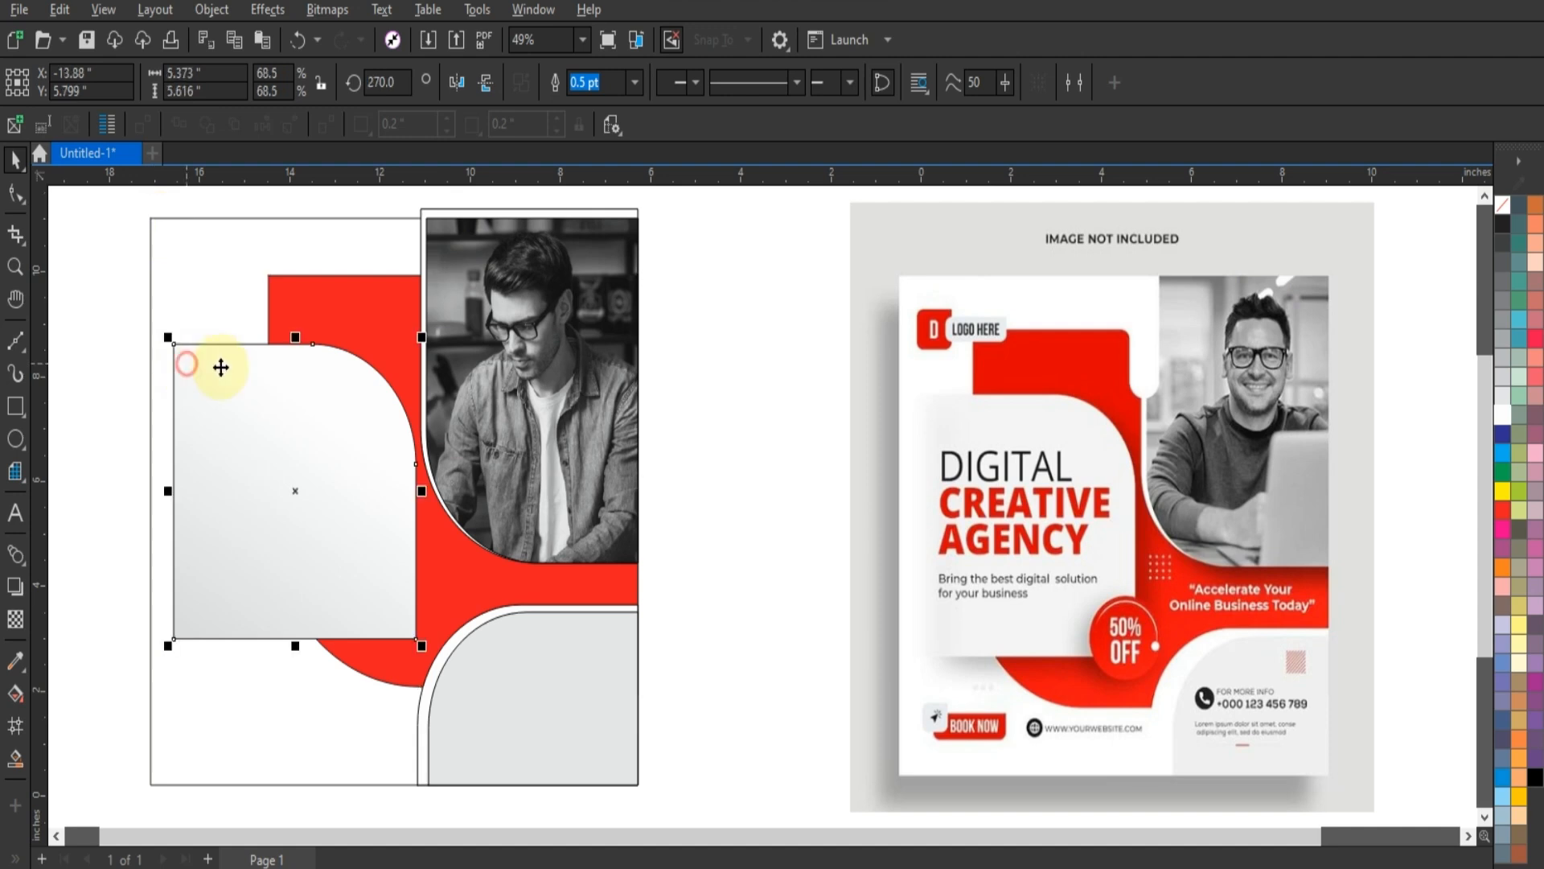
click(13, 588)
drag(317, 591, 297, 639)
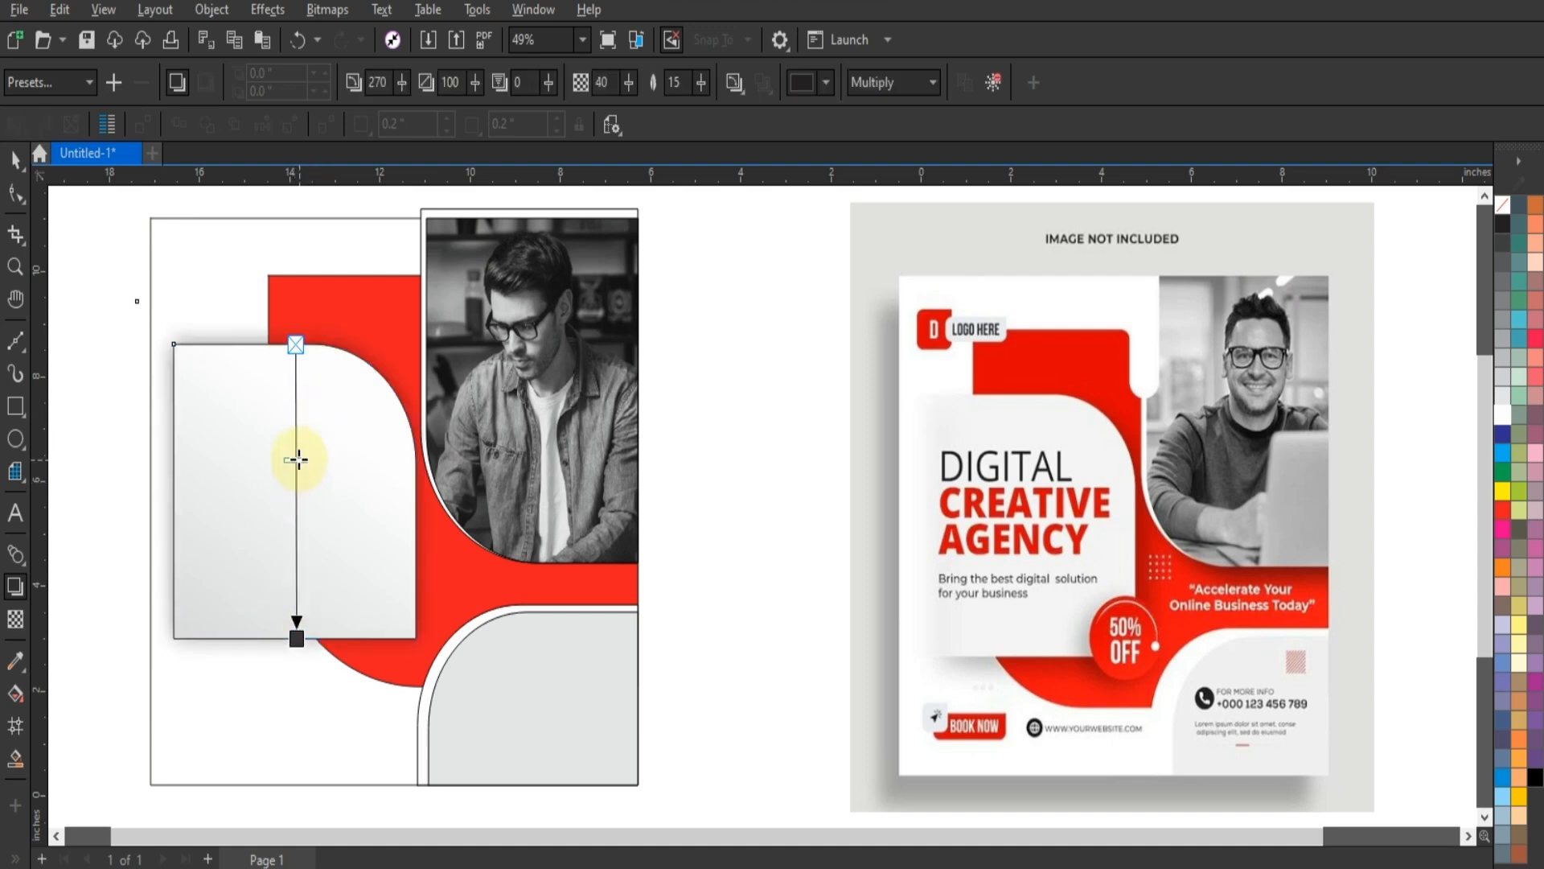
Step: Break the drop shadow apart from the light gradient shape
click(15, 159)
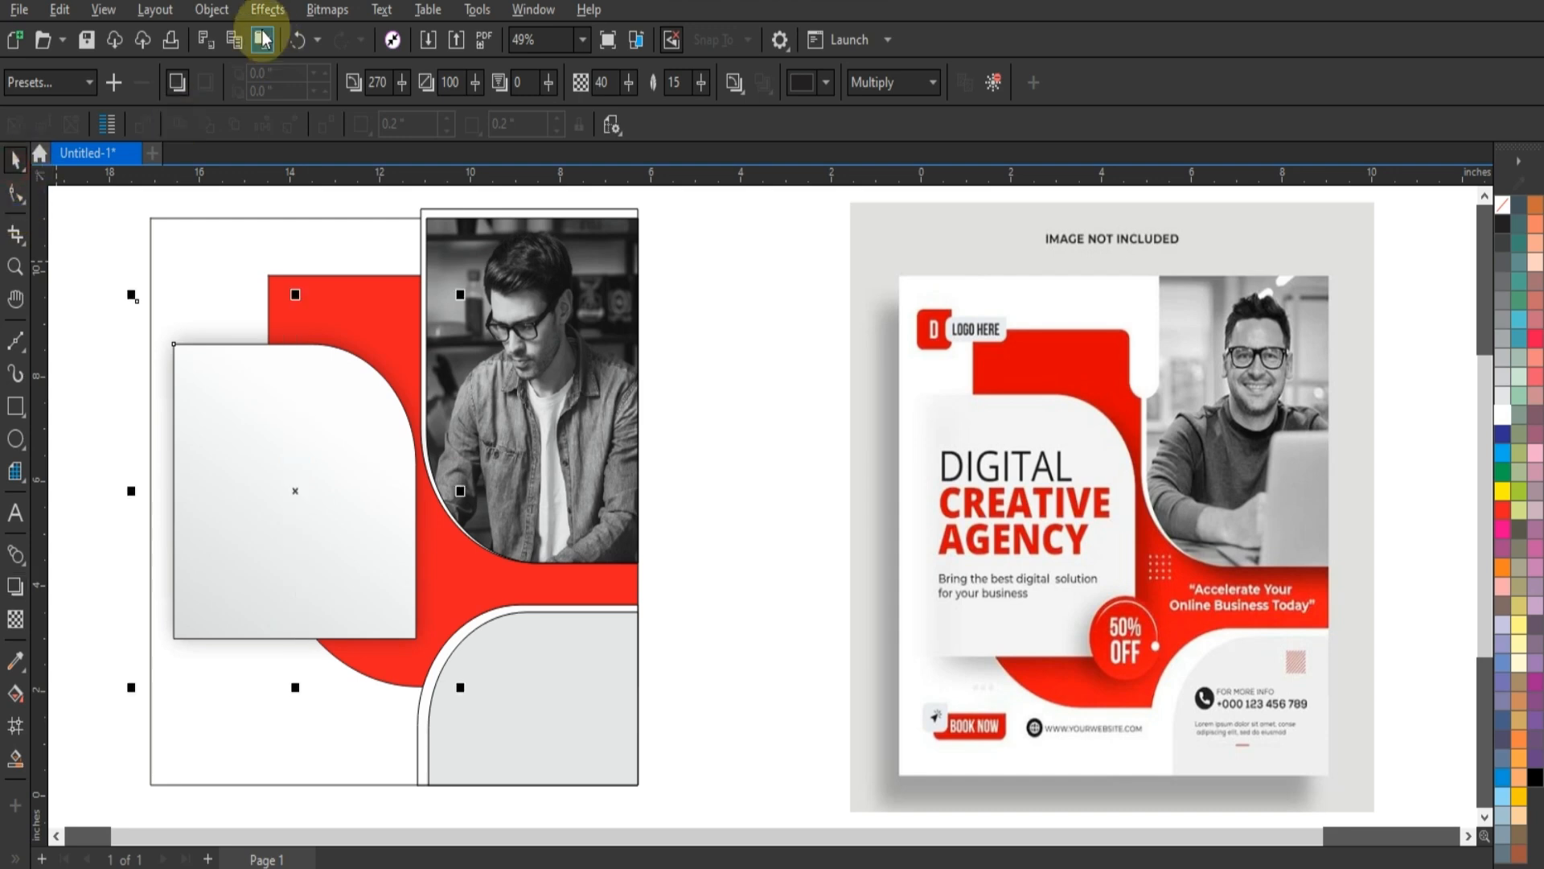
click(212, 9)
click(254, 528)
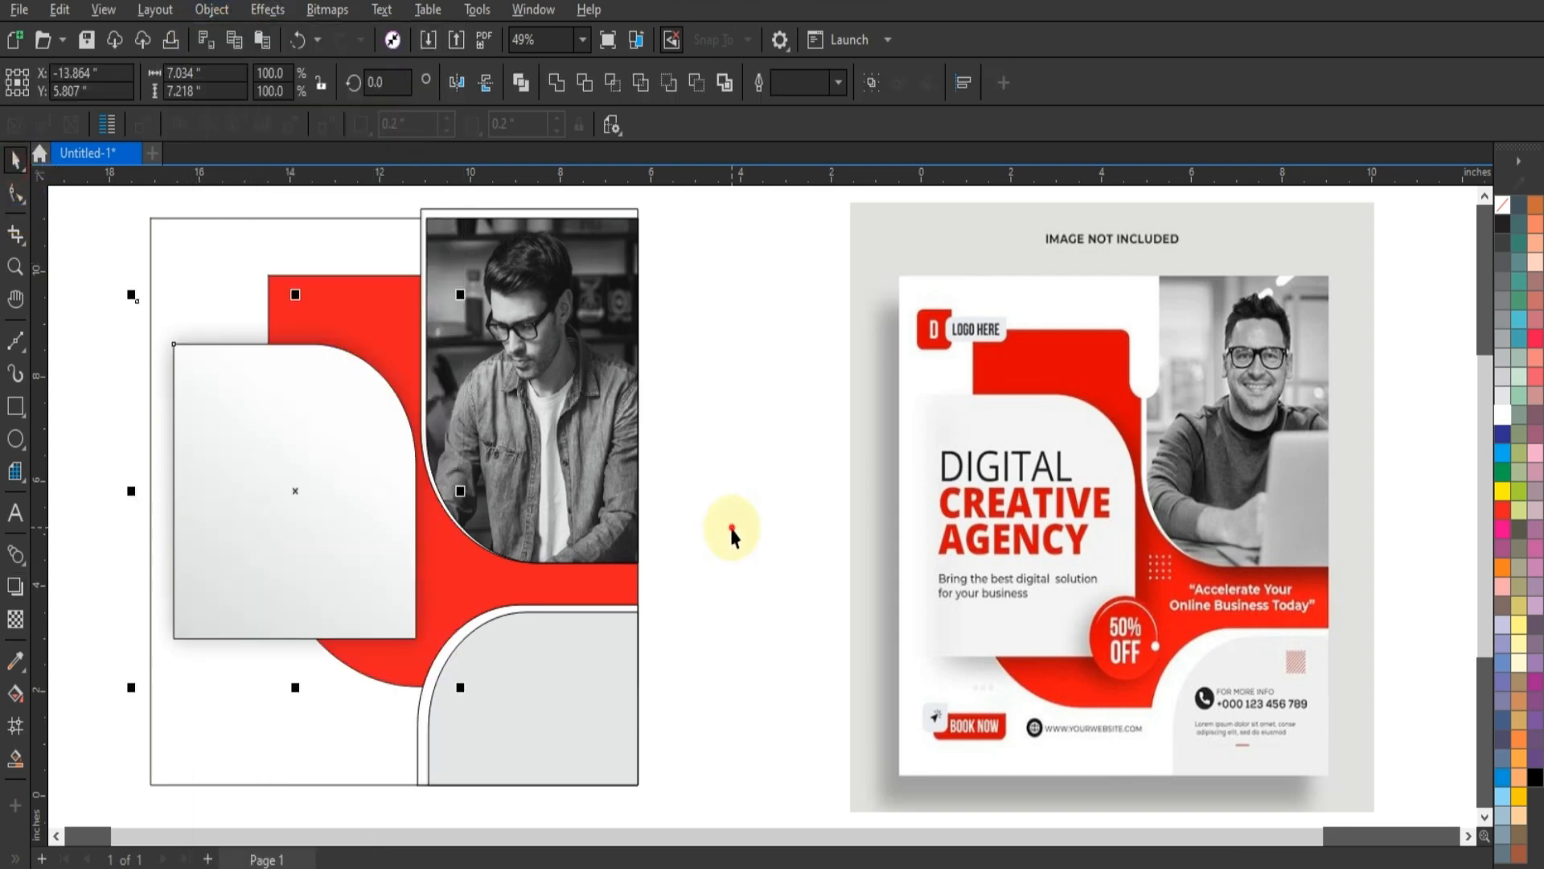
click(730, 534)
Step: Add a Multiply drop shadow to the photo shape at 270° with opacity 50 and feathering 15
click(441, 360)
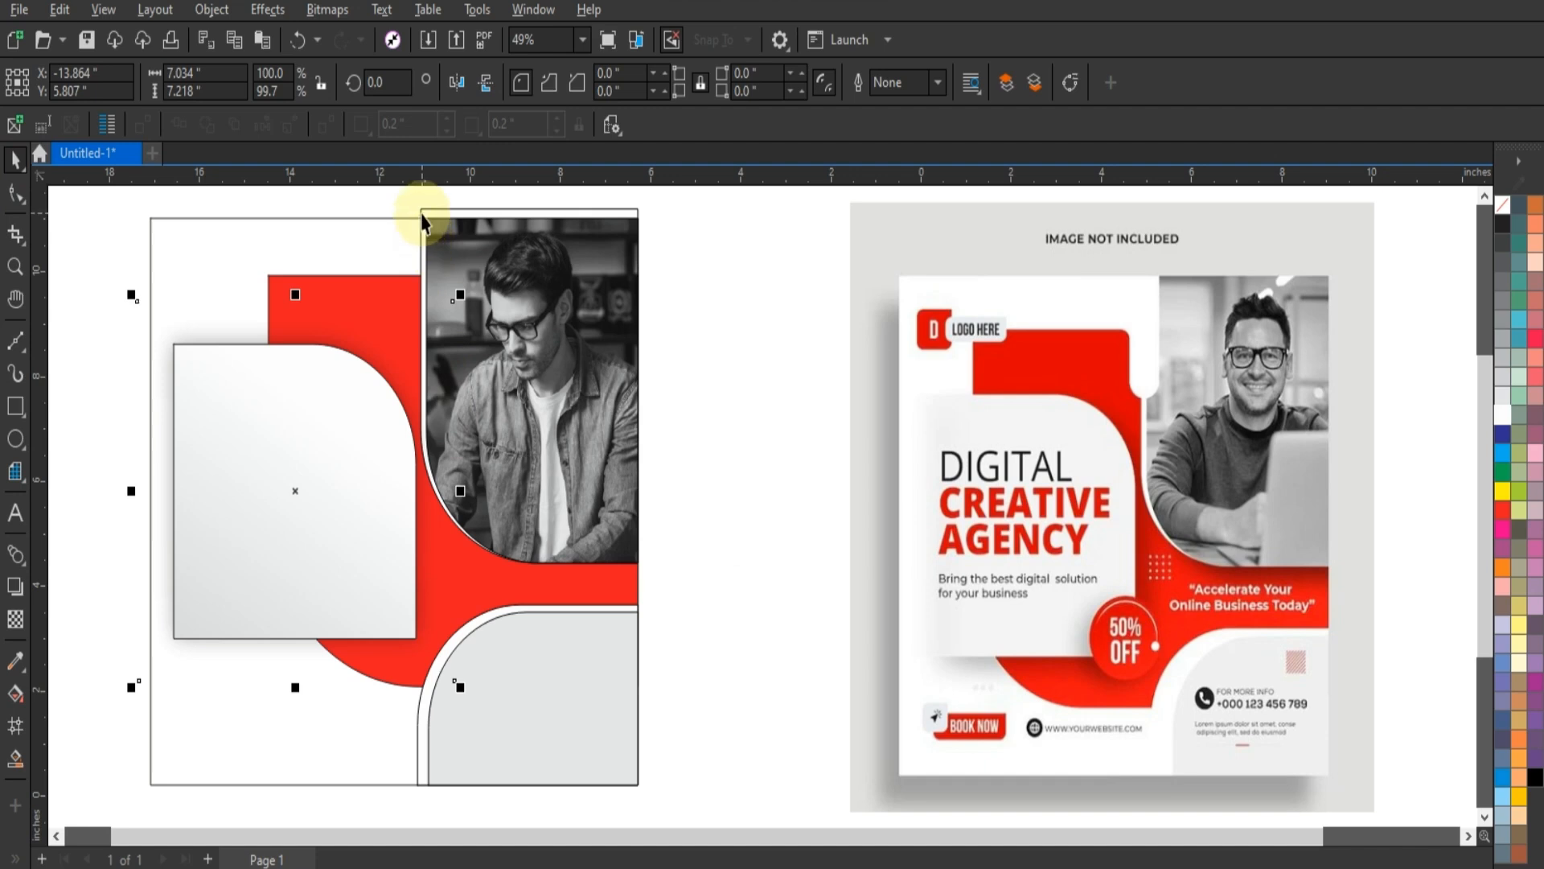
click(499, 258)
click(18, 586)
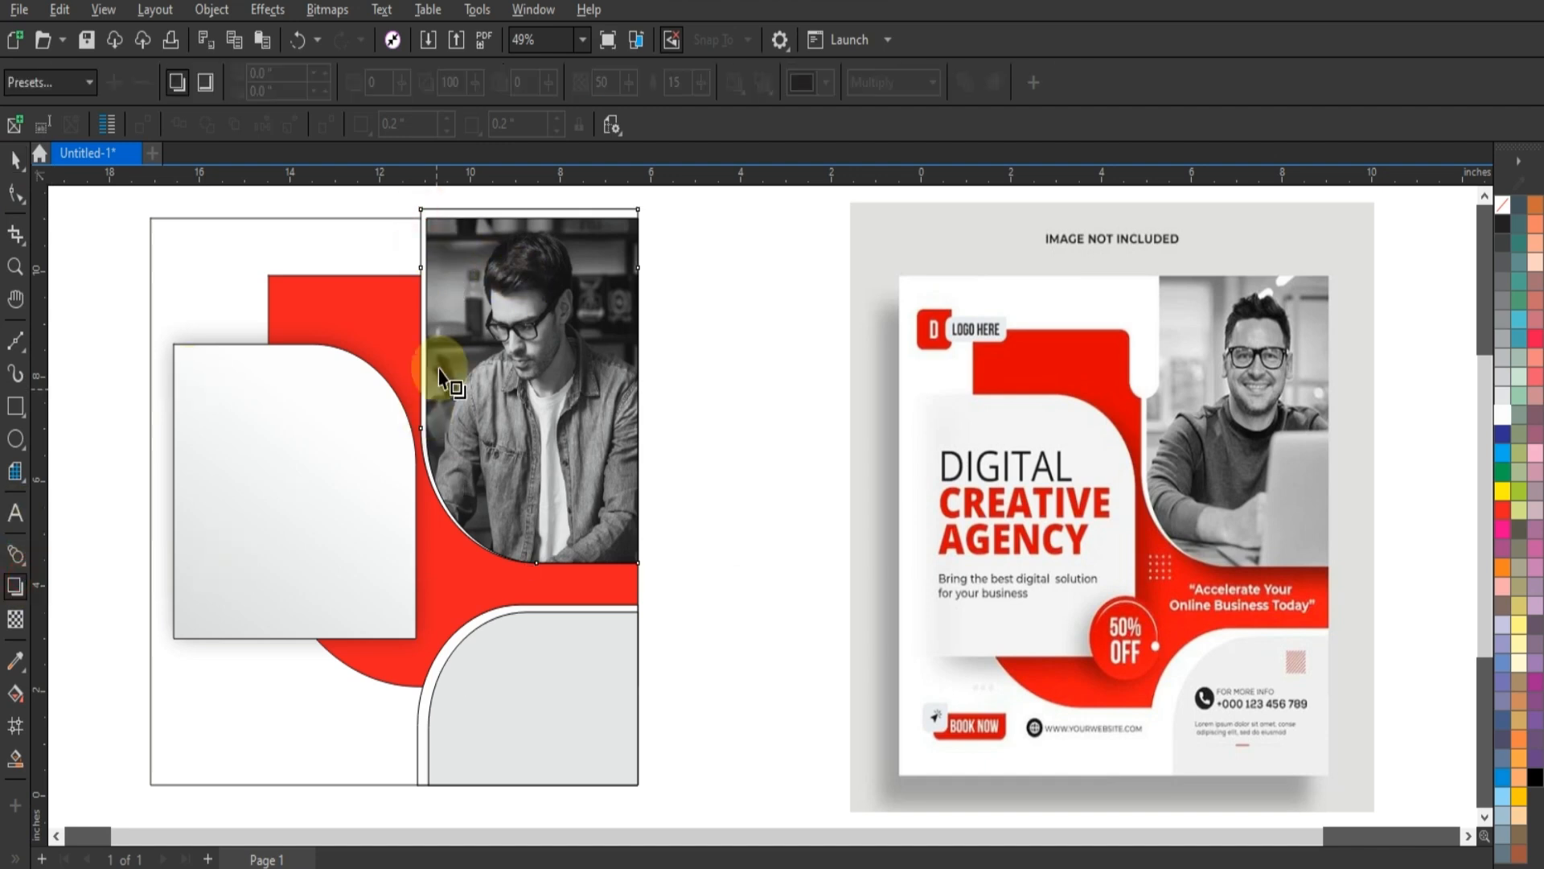
drag(497, 292, 530, 563)
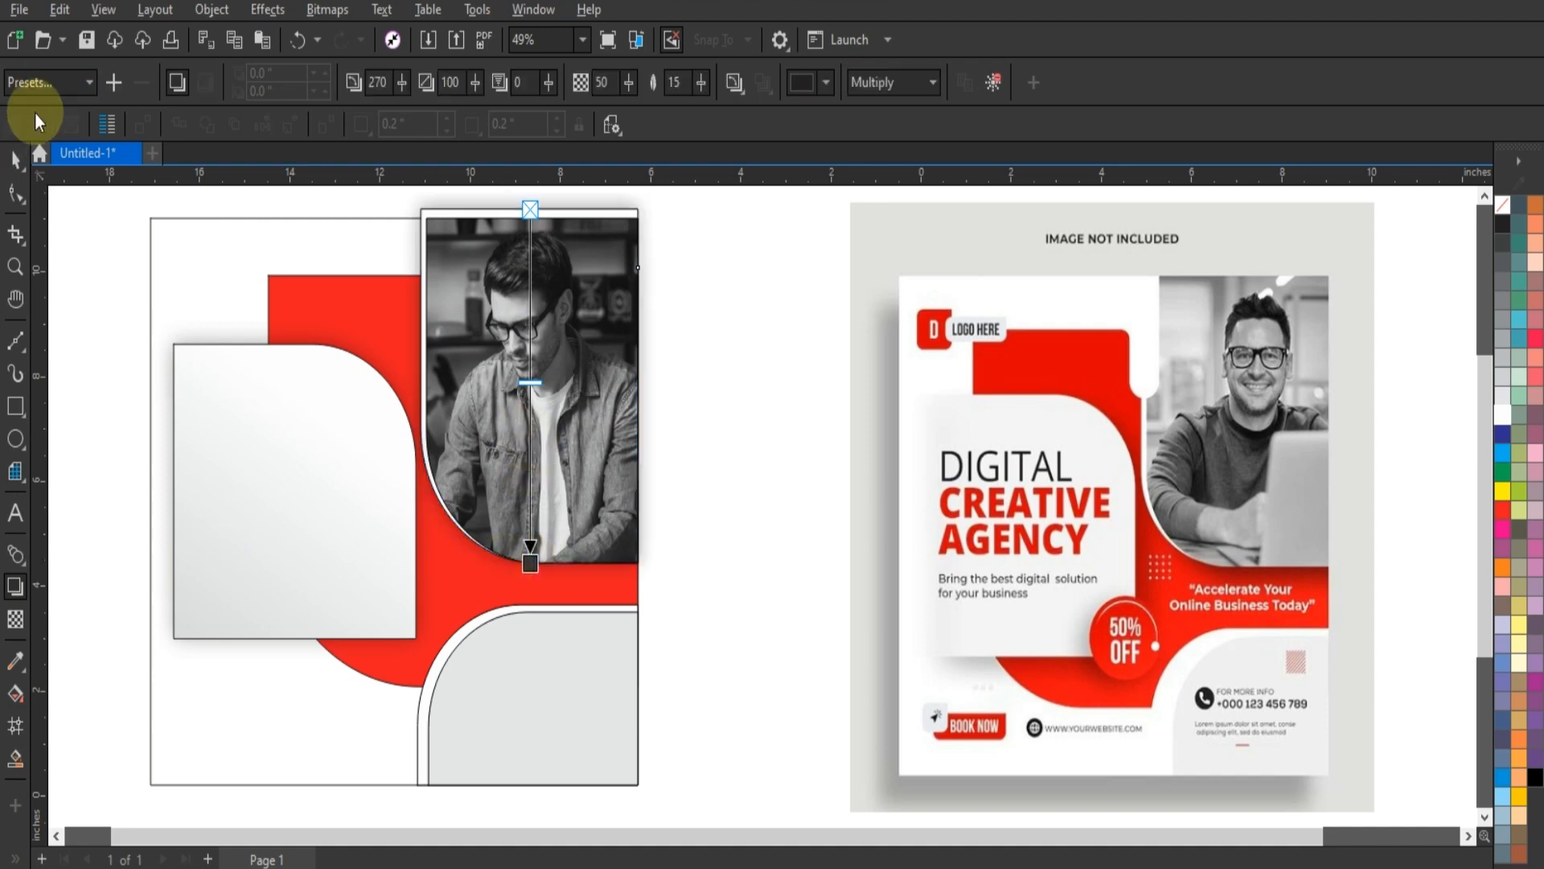
Step: Break the drop shadow apart from the photo shape
key(space)
click(178, 14)
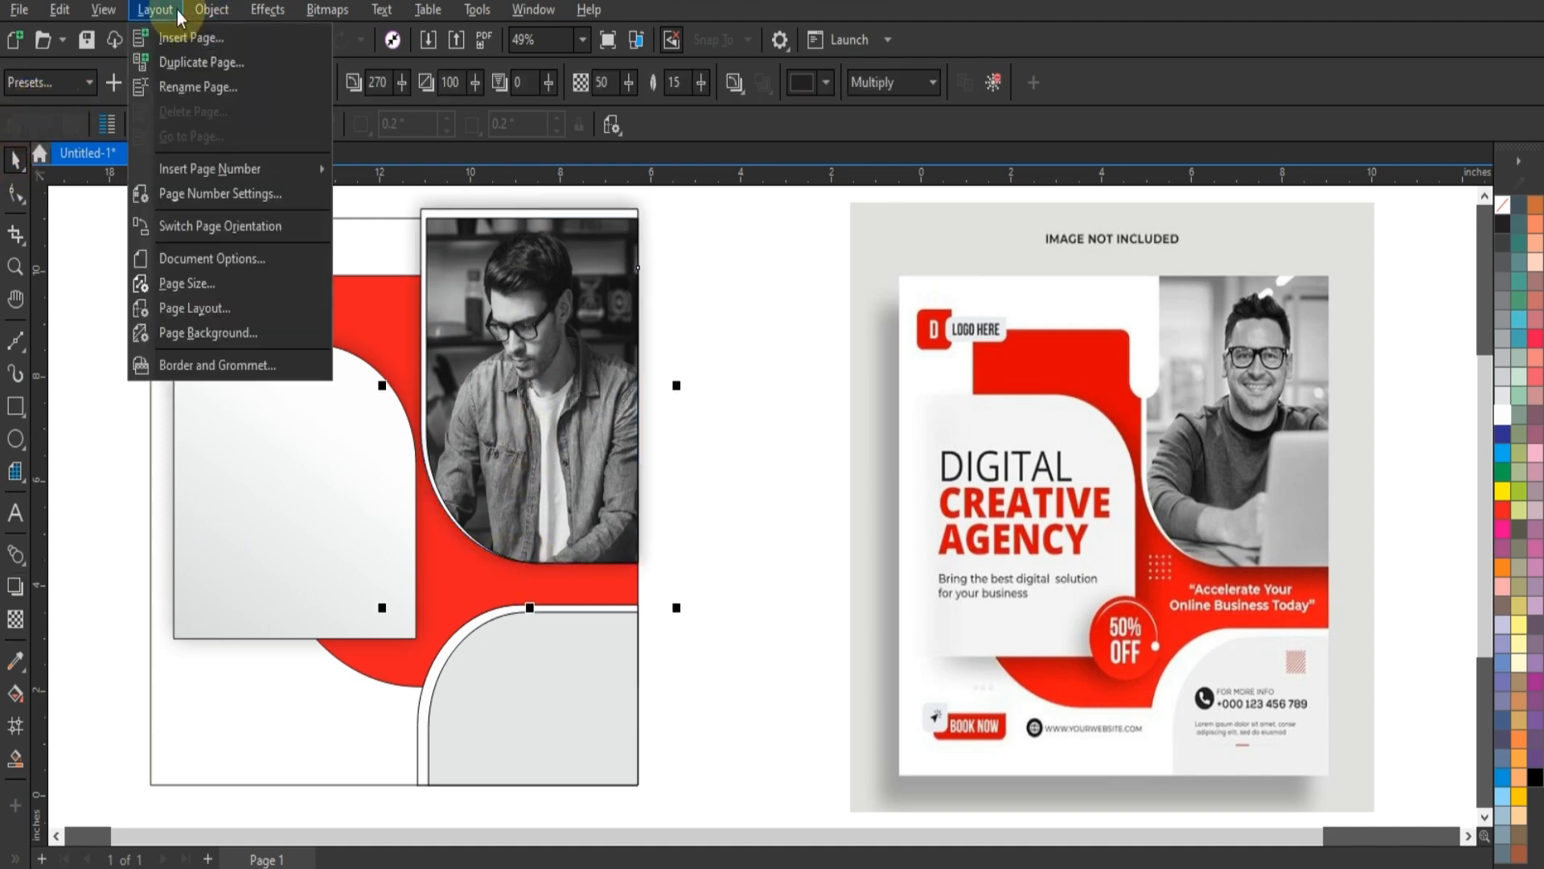
mouse_move(204, 14)
click(273, 528)
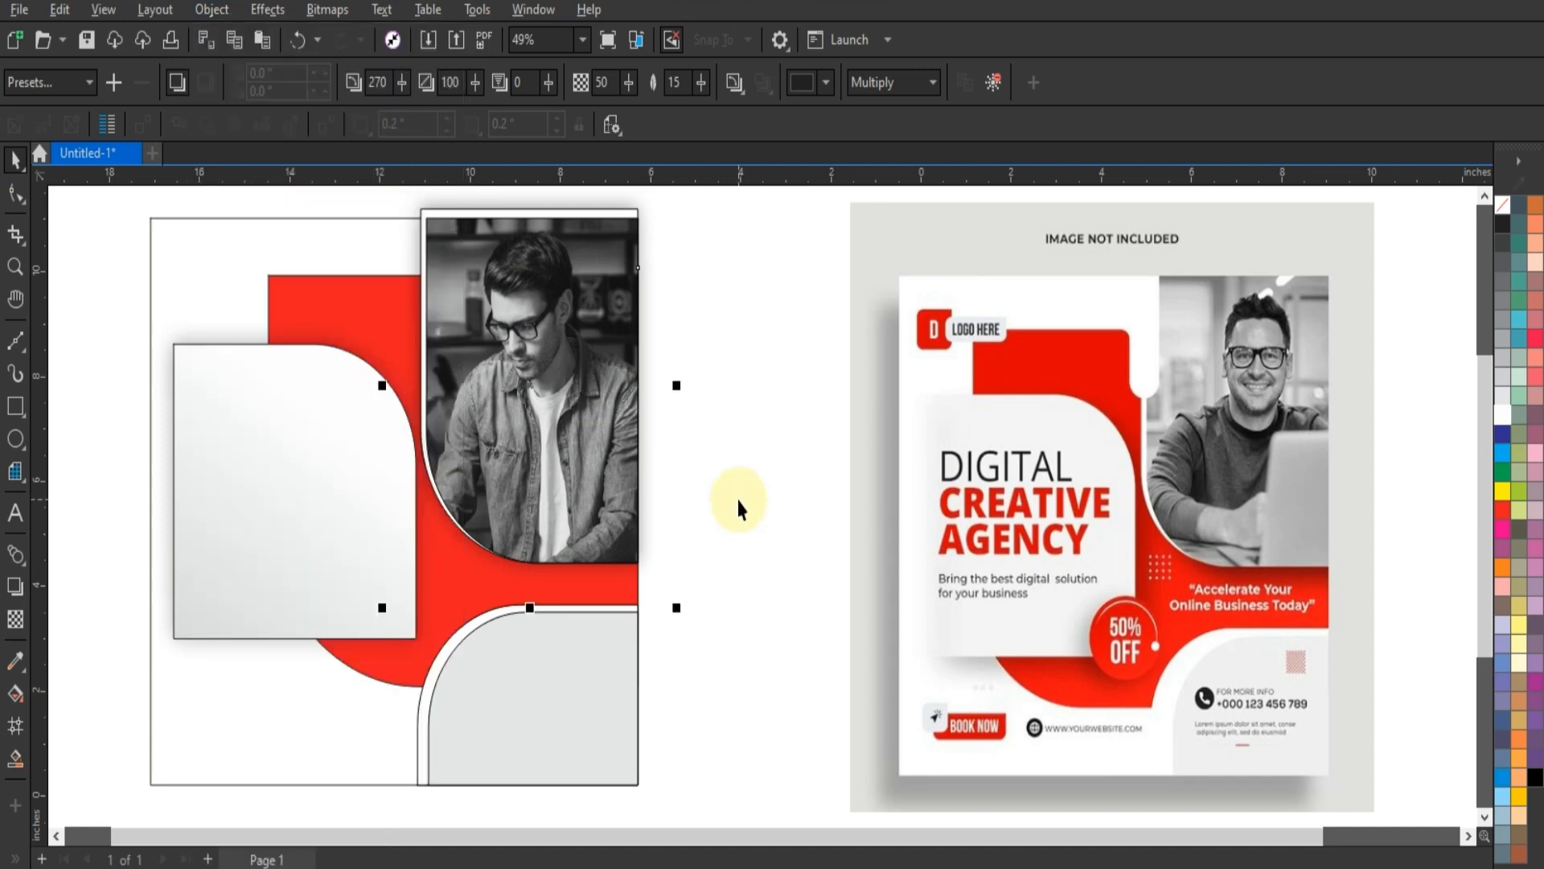
click(721, 494)
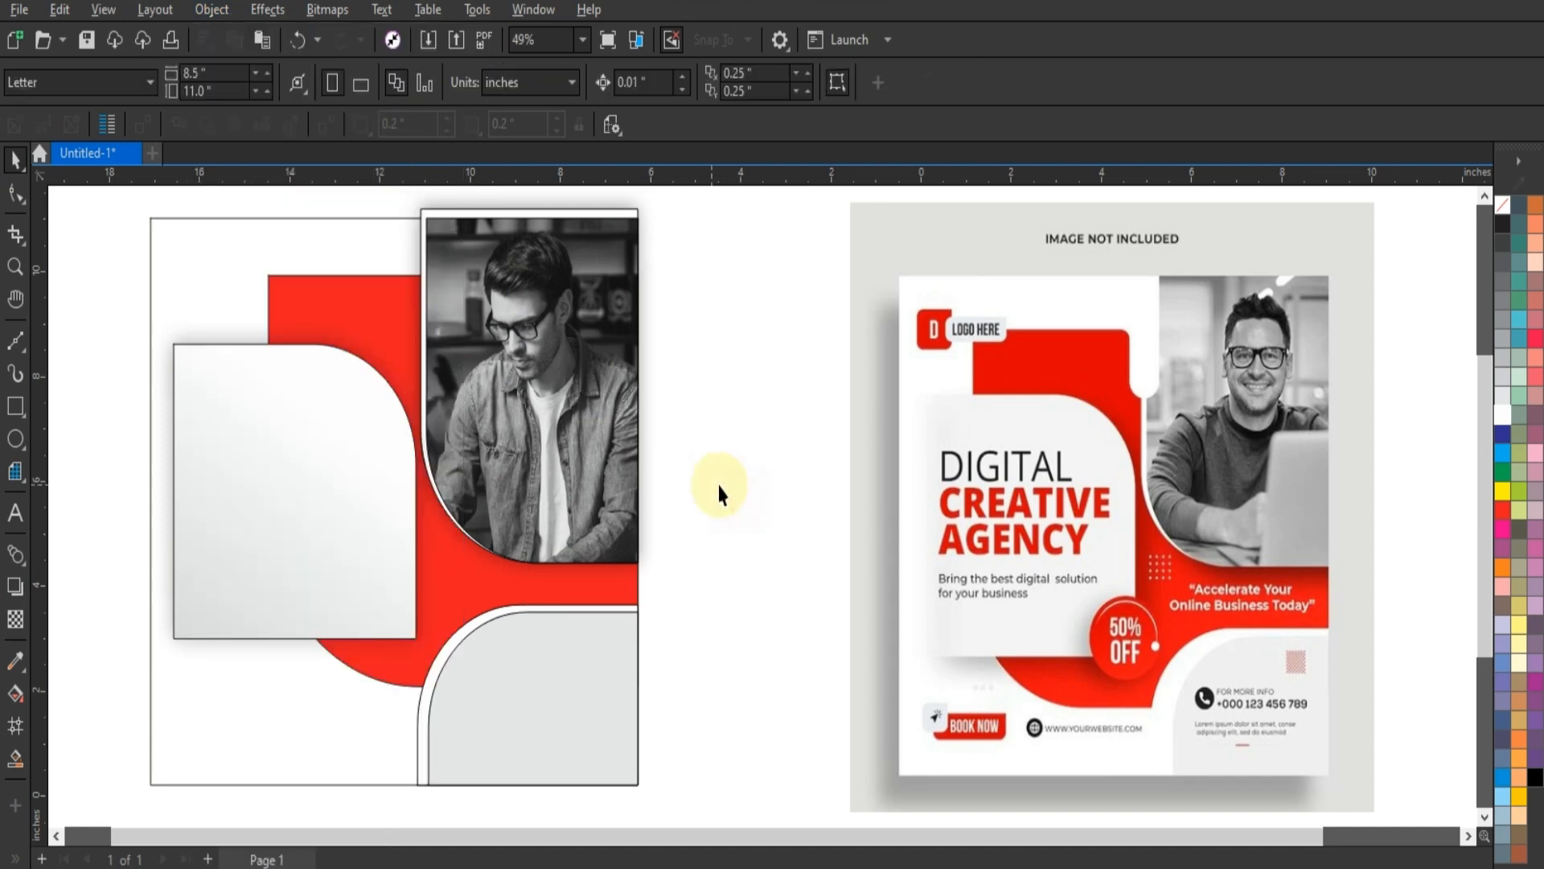
Step: Draw a narrow rectangle about 0.69 by 3.07 in across the photo's upper-left edge and round its bottom corners to about 0.347 in
click(15, 267)
drag(131, 191, 801, 488)
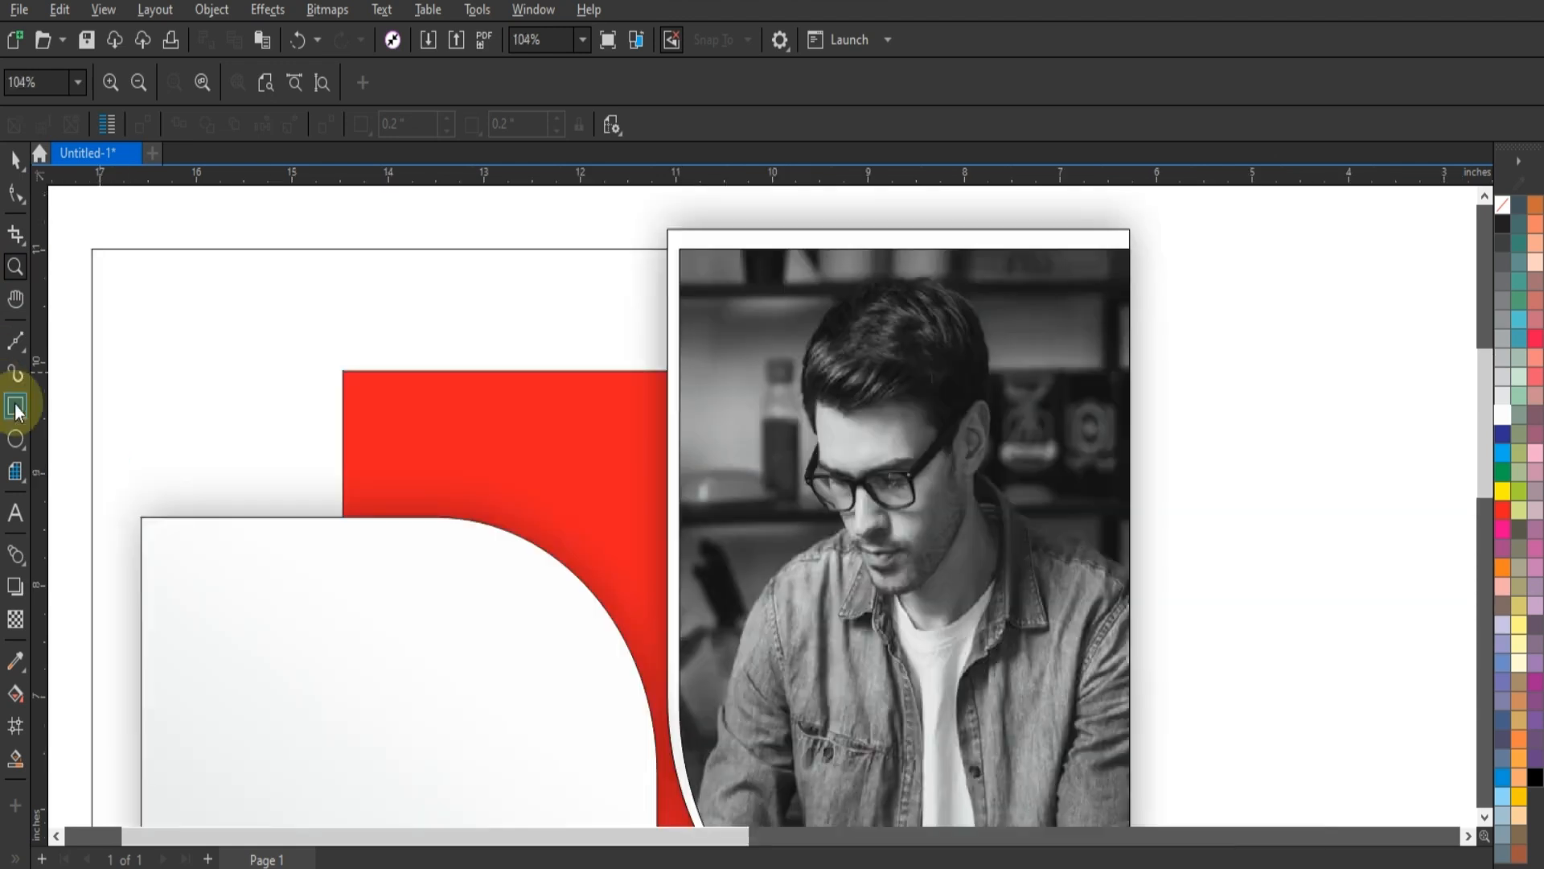
click(16, 406)
drag(644, 207, 626, 479)
click(16, 194)
drag(602, 399, 601, 399)
click(15, 159)
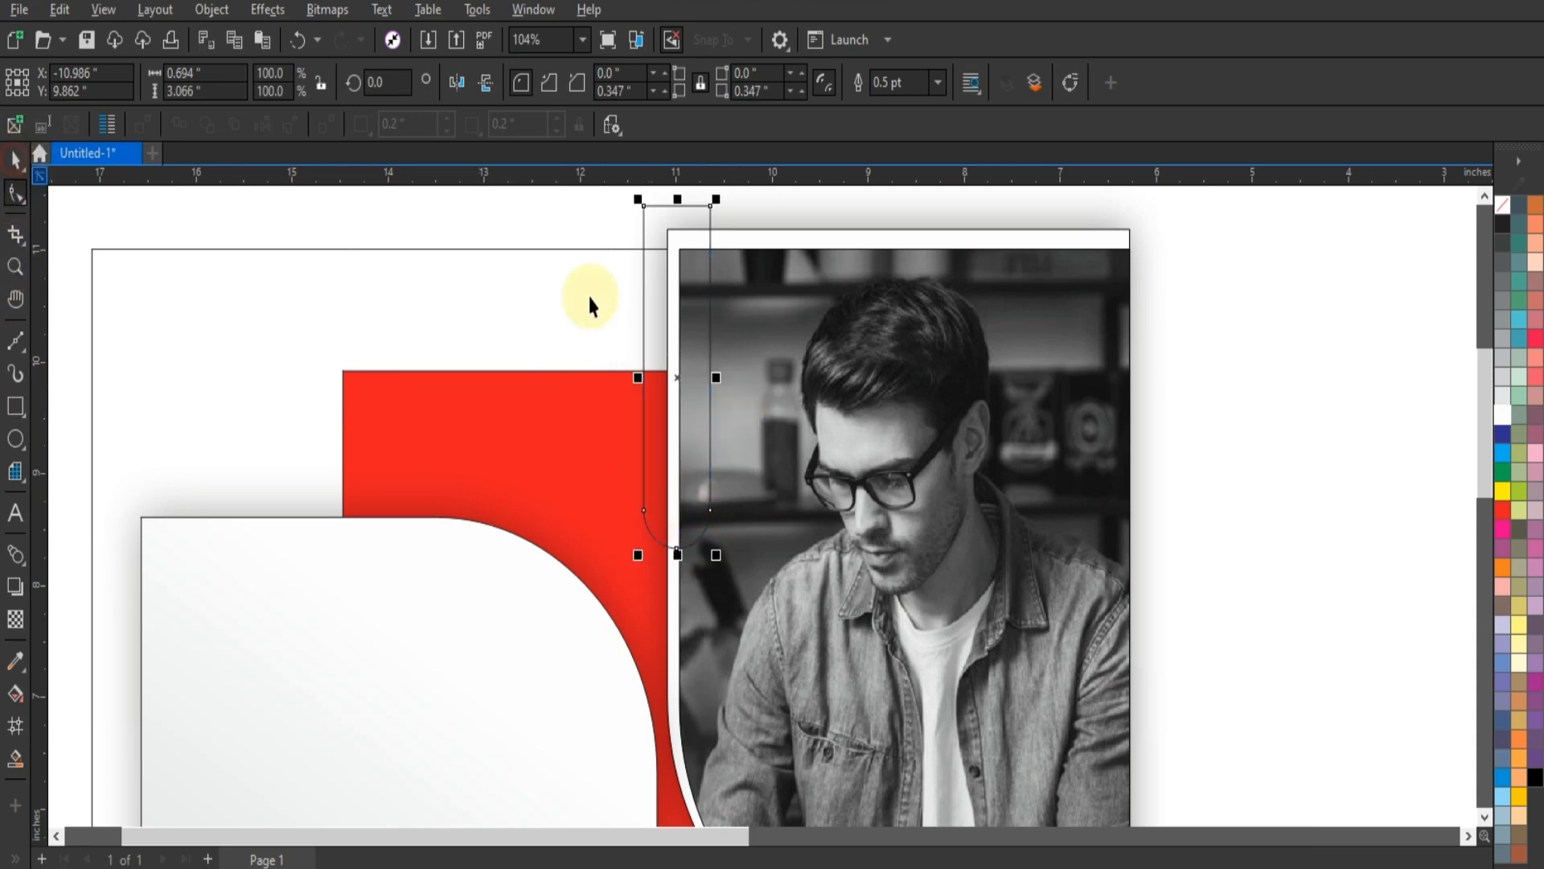
Step: Fill the narrow rounded rectangle with white and remove its outline
click(1501, 416)
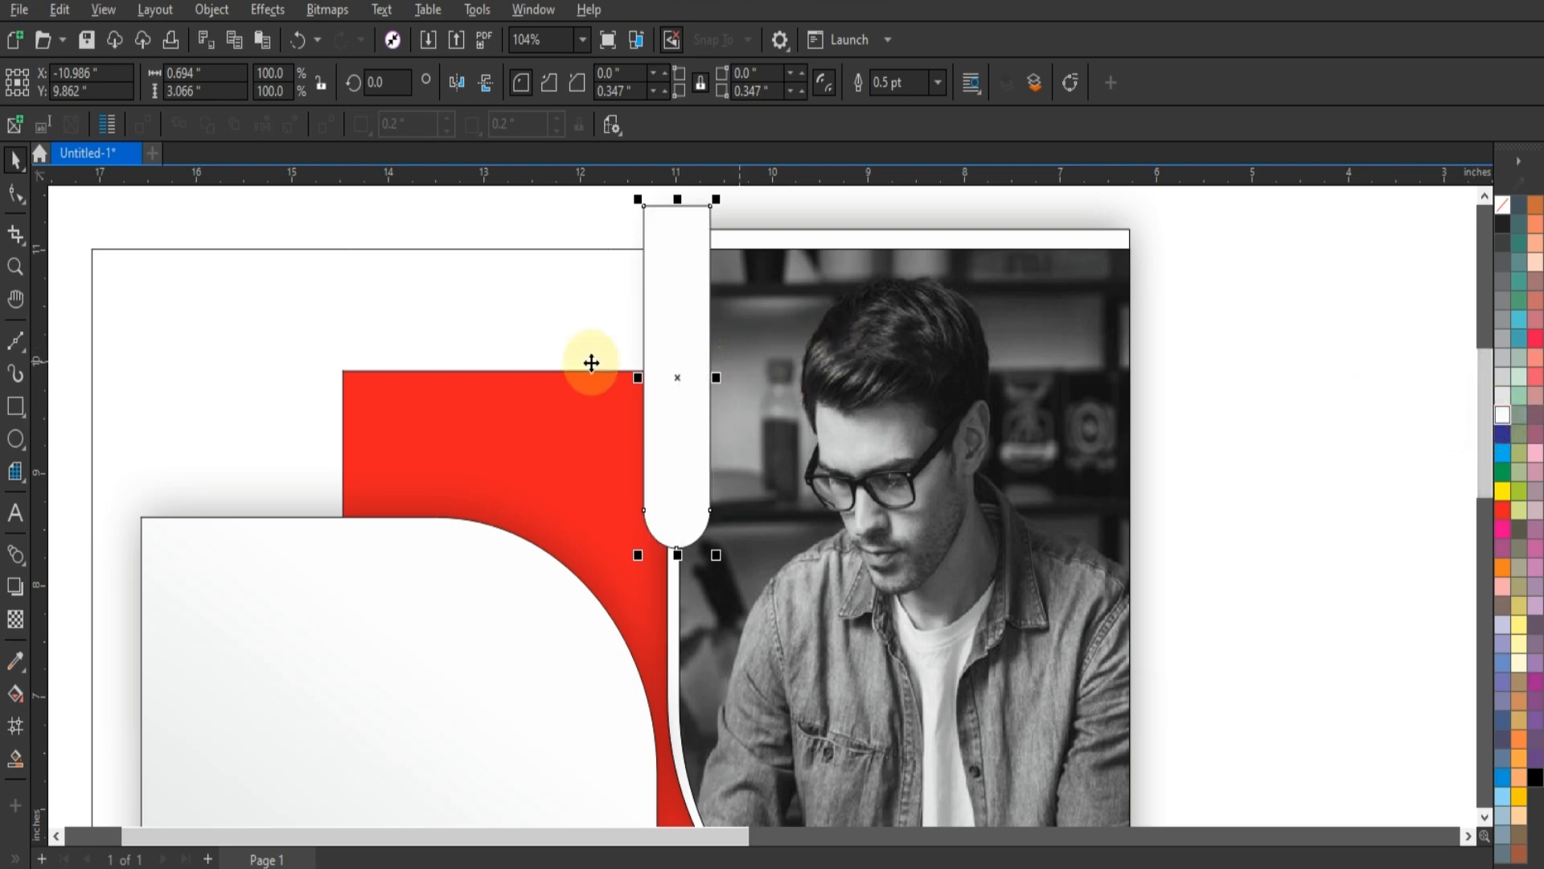
scroll(688, 382, down, 3)
scroll(688, 382, down, 2)
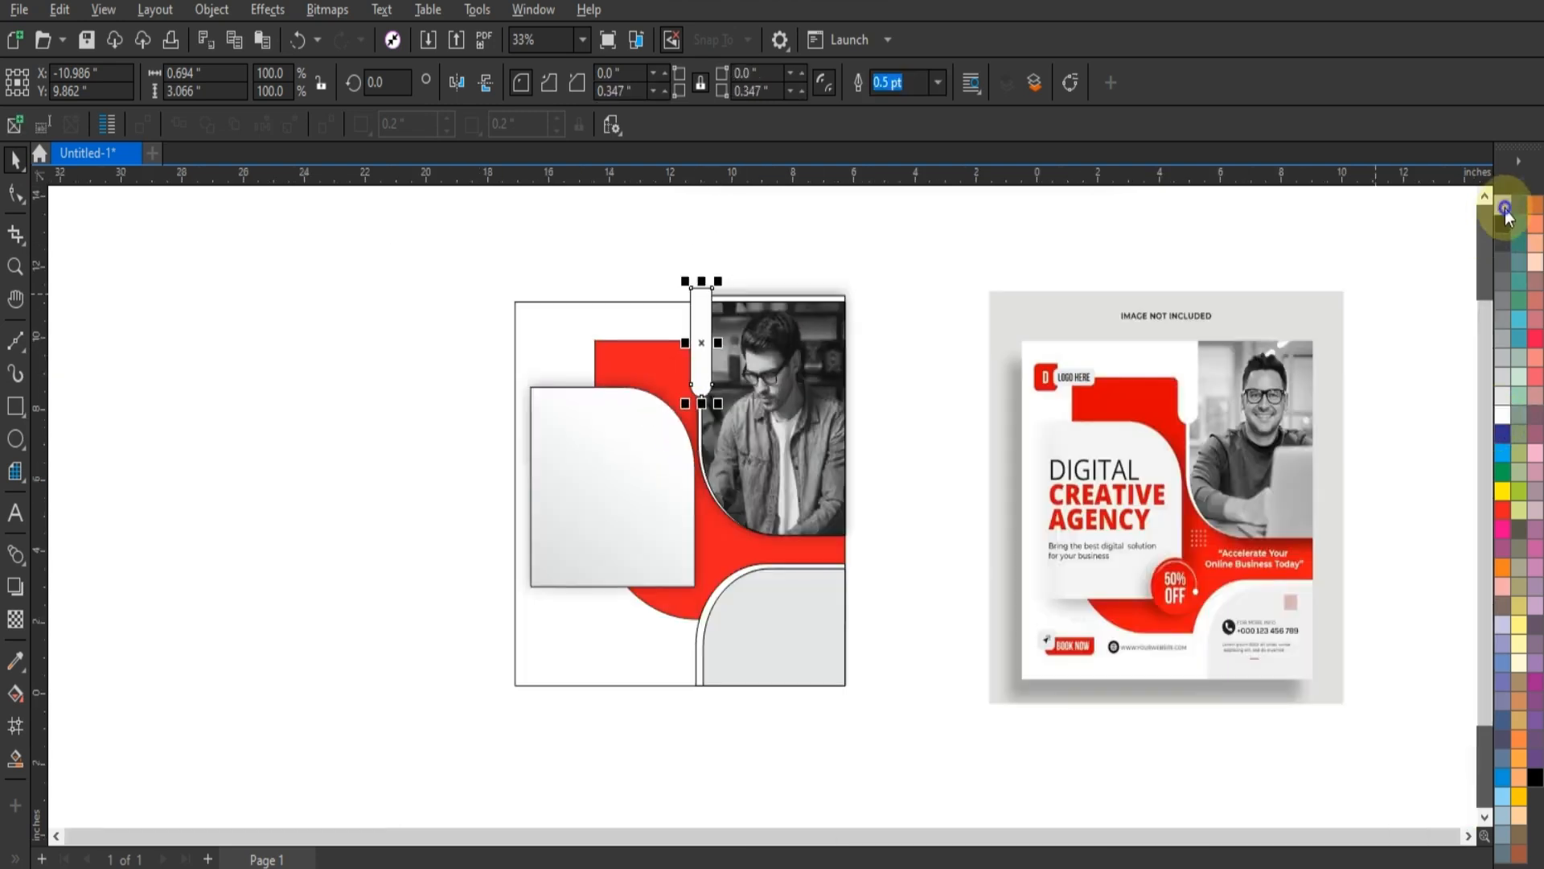
right_click(1504, 205)
click(1472, 217)
key(Escape)
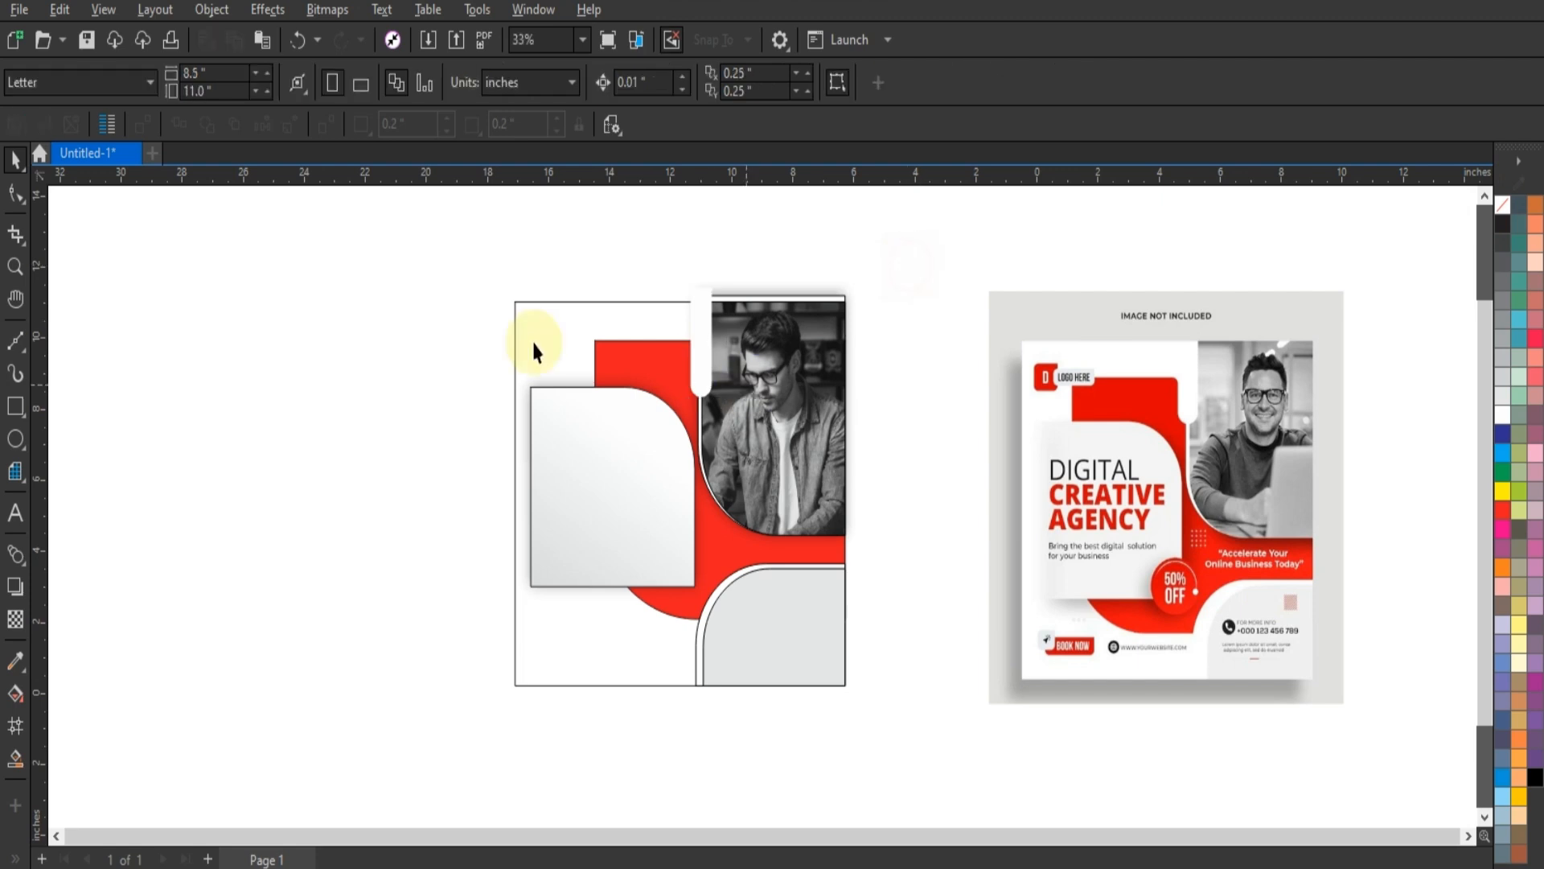
Step: Remove the outlines from all design shapes inside the square frame, leaving the frame itself out
drag(483, 269, 901, 712)
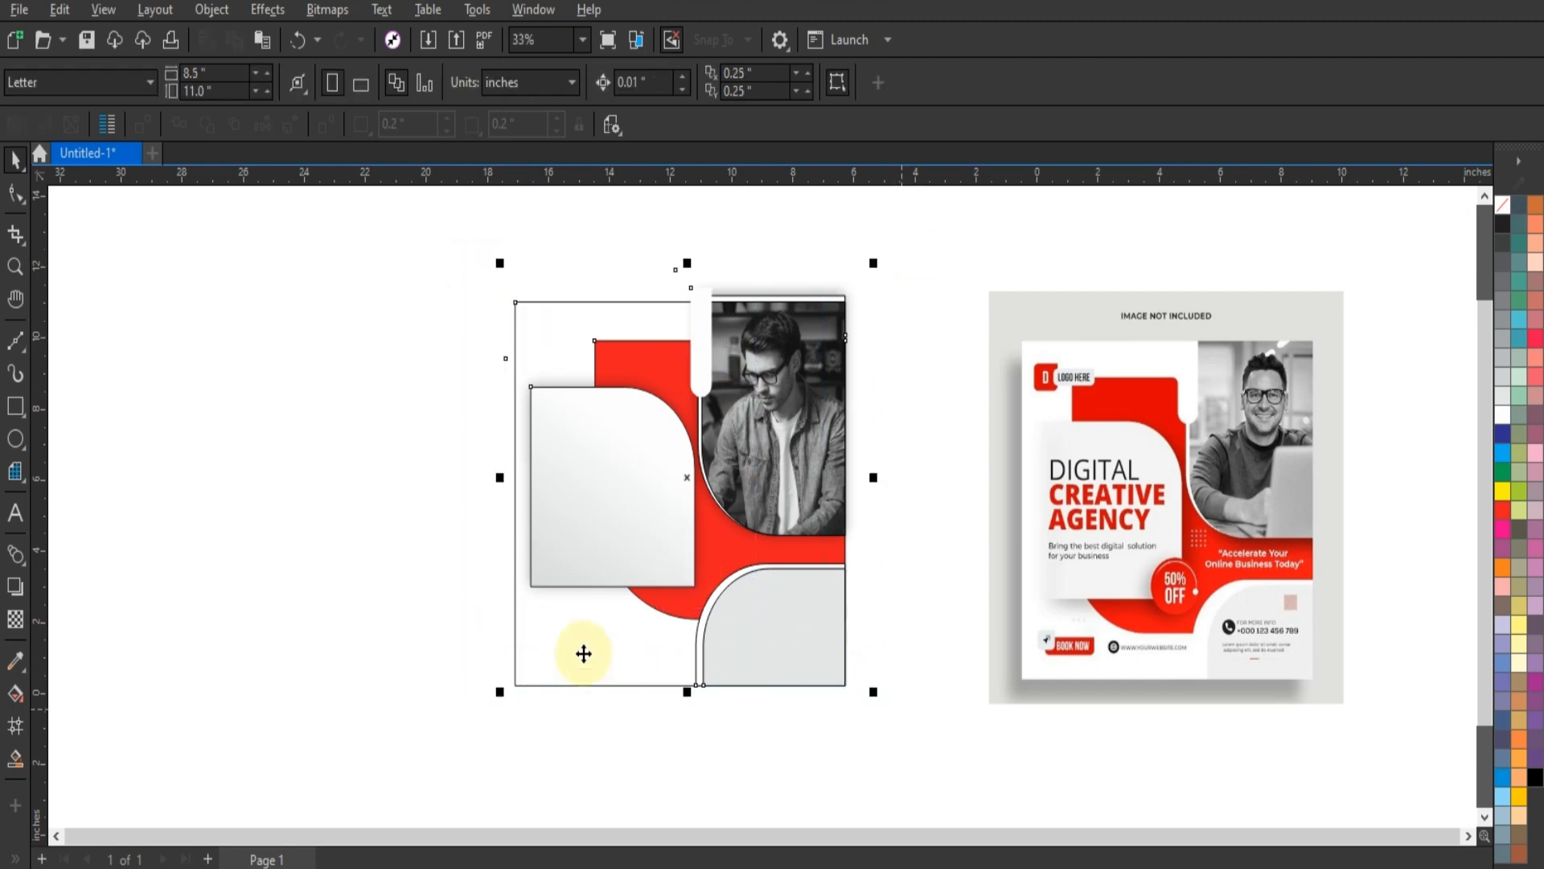
right_click(1509, 205)
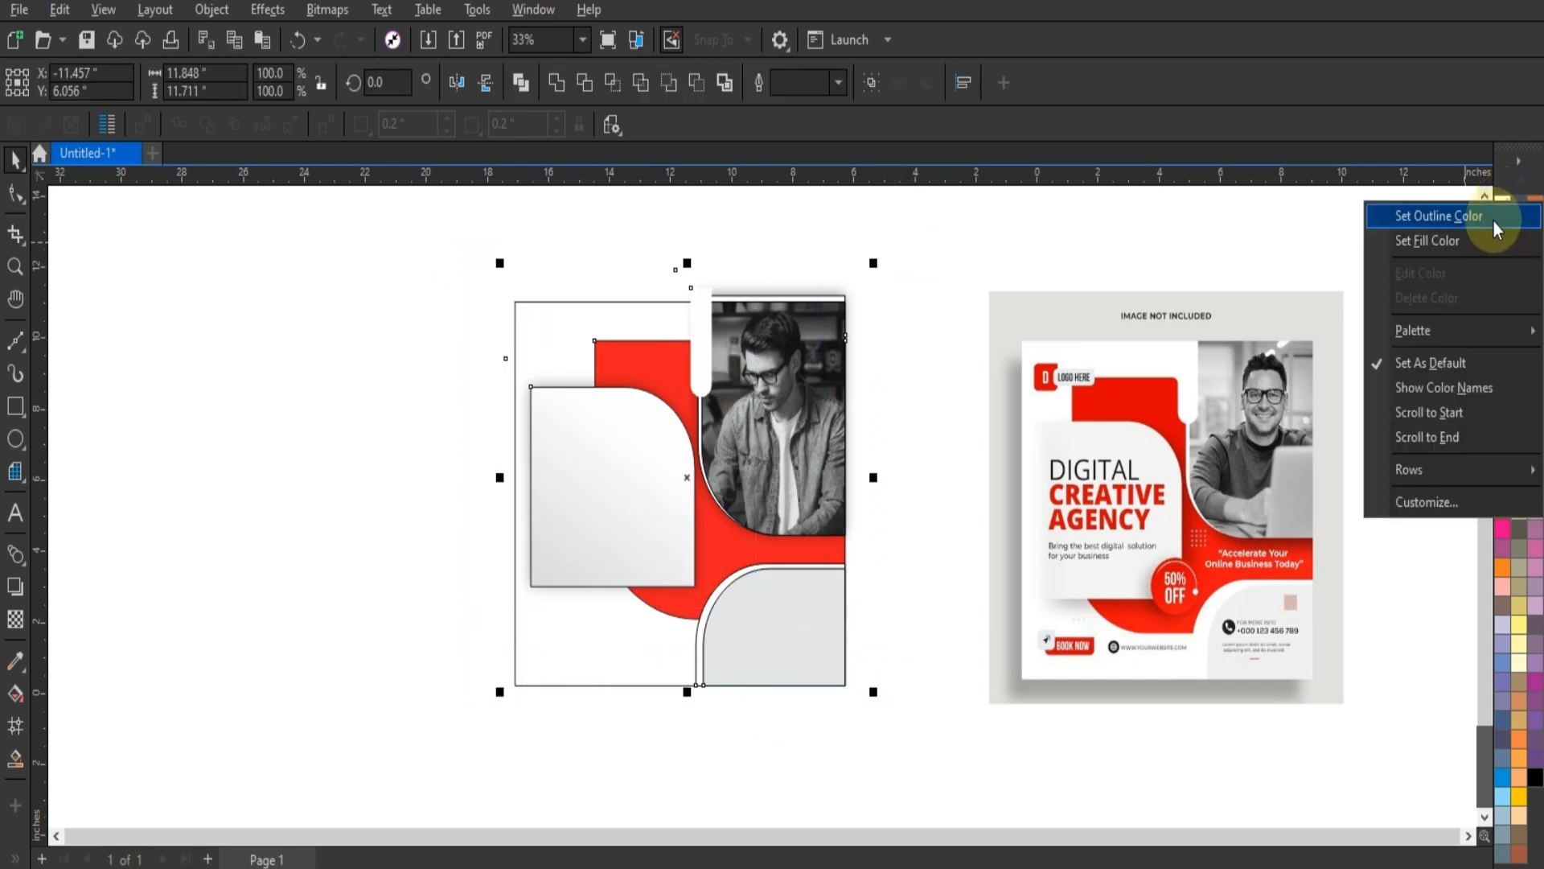
click(1478, 213)
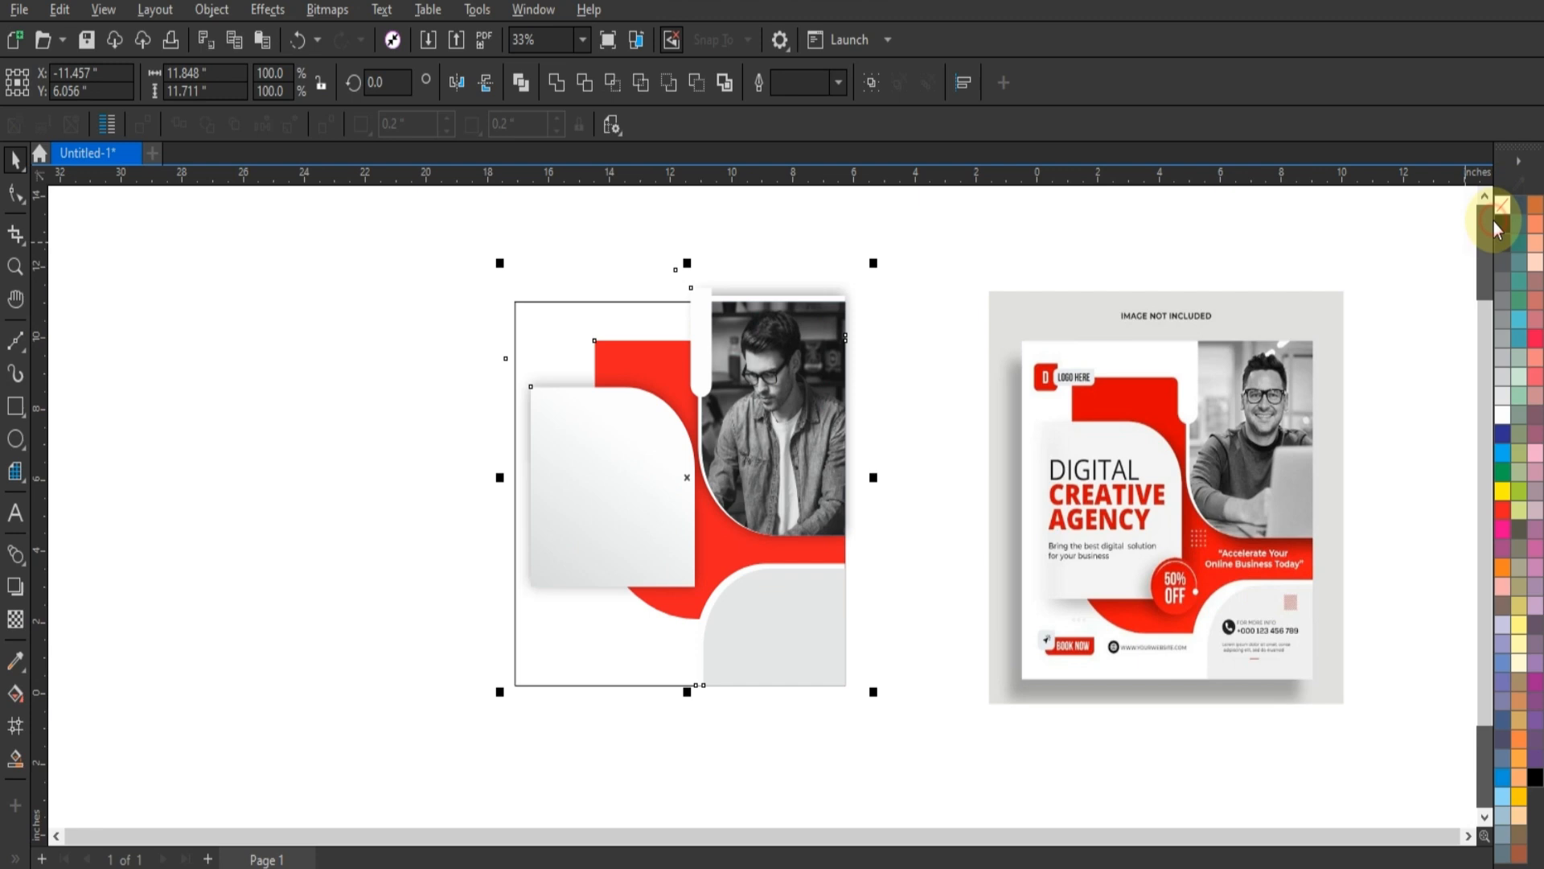
Step: PowerClip the selected design shapes inside the square frame
right_click(801, 368)
click(870, 598)
click(561, 663)
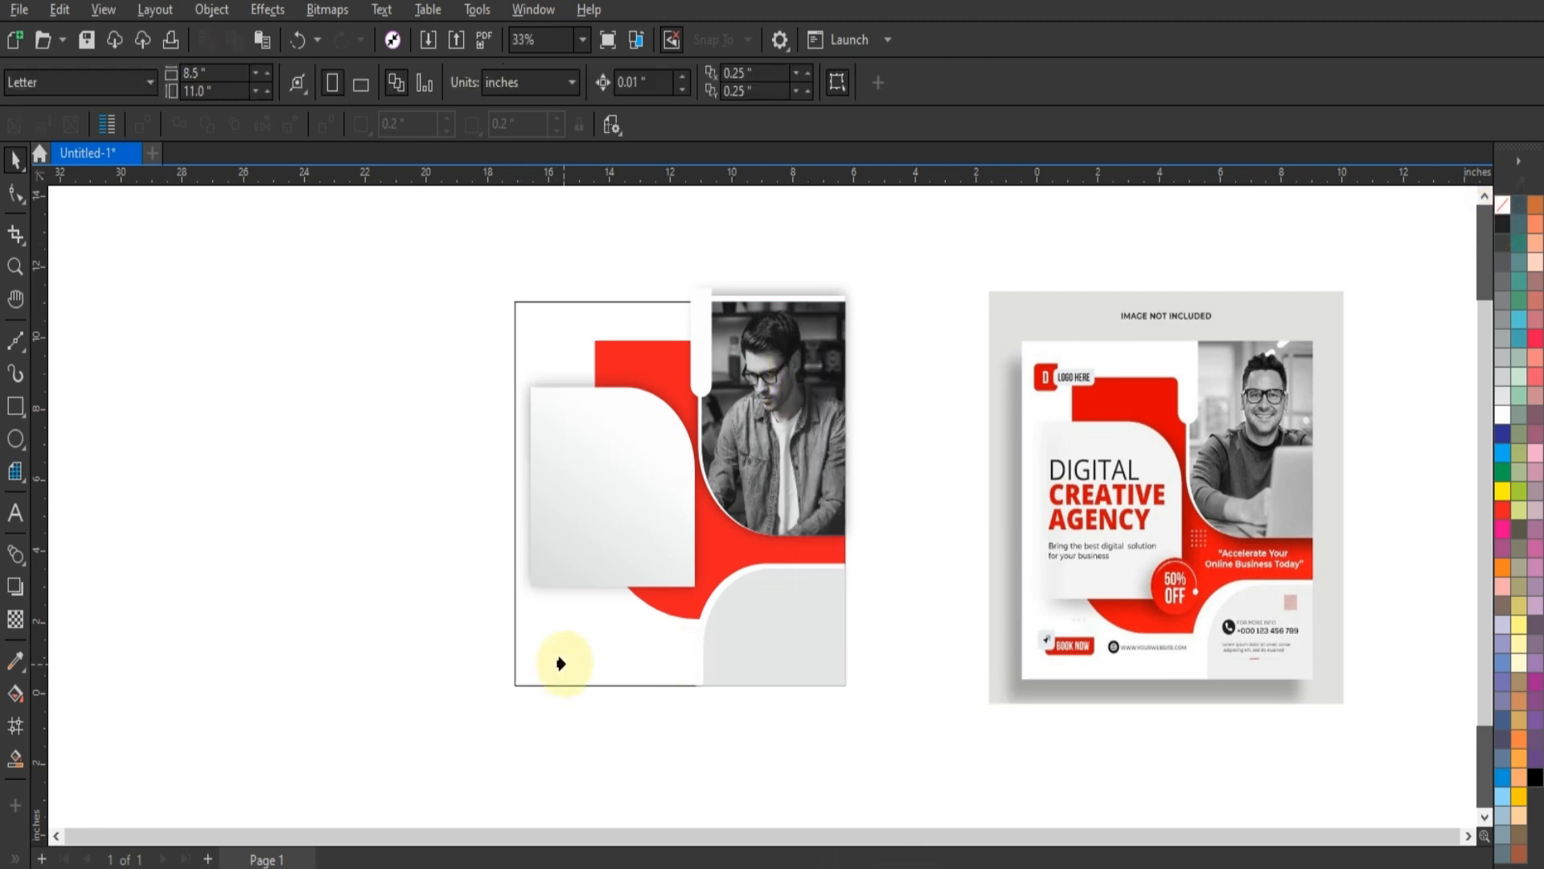
click(670, 731)
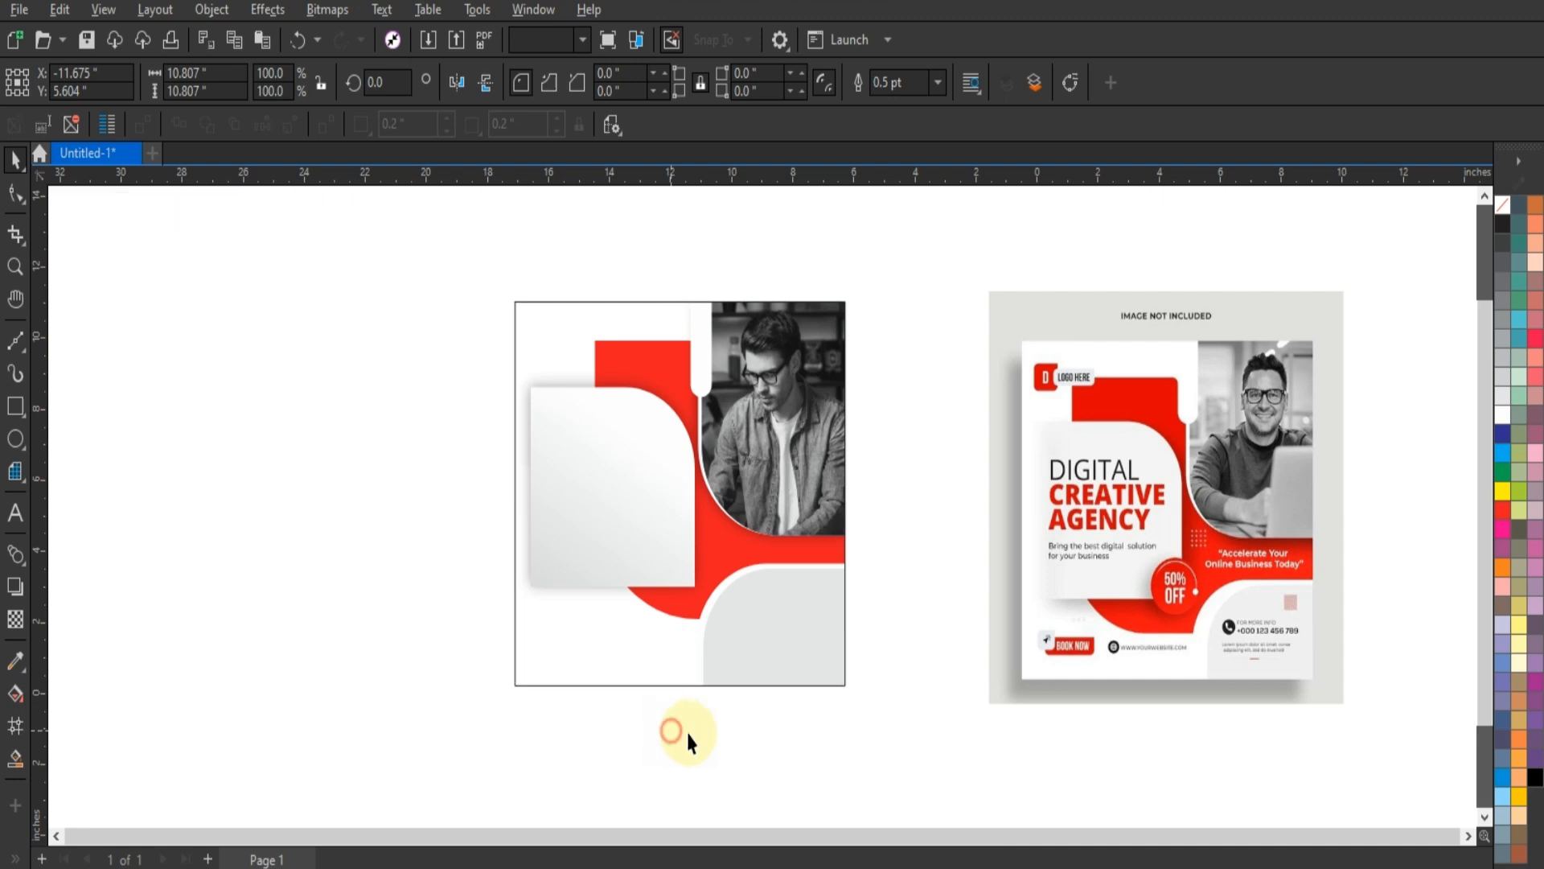
Step: Add "DIGITAL CREATIVE AGENCY" and "Bring the best digital solution for your business" as stacked text on the light gradient shape and break it into lines
click(15, 266)
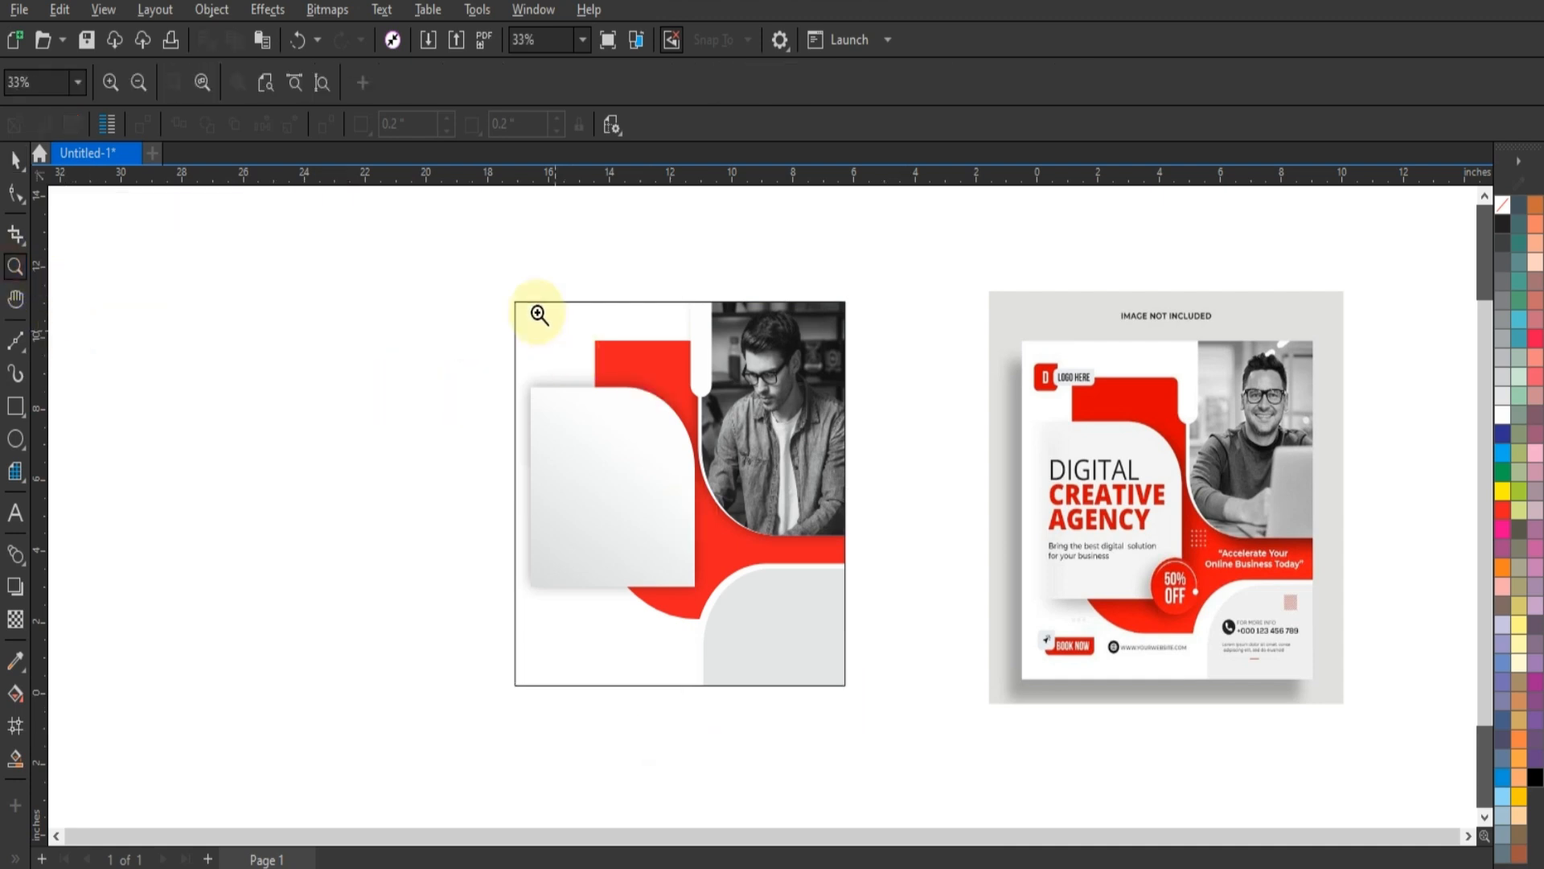
drag(504, 287, 1326, 678)
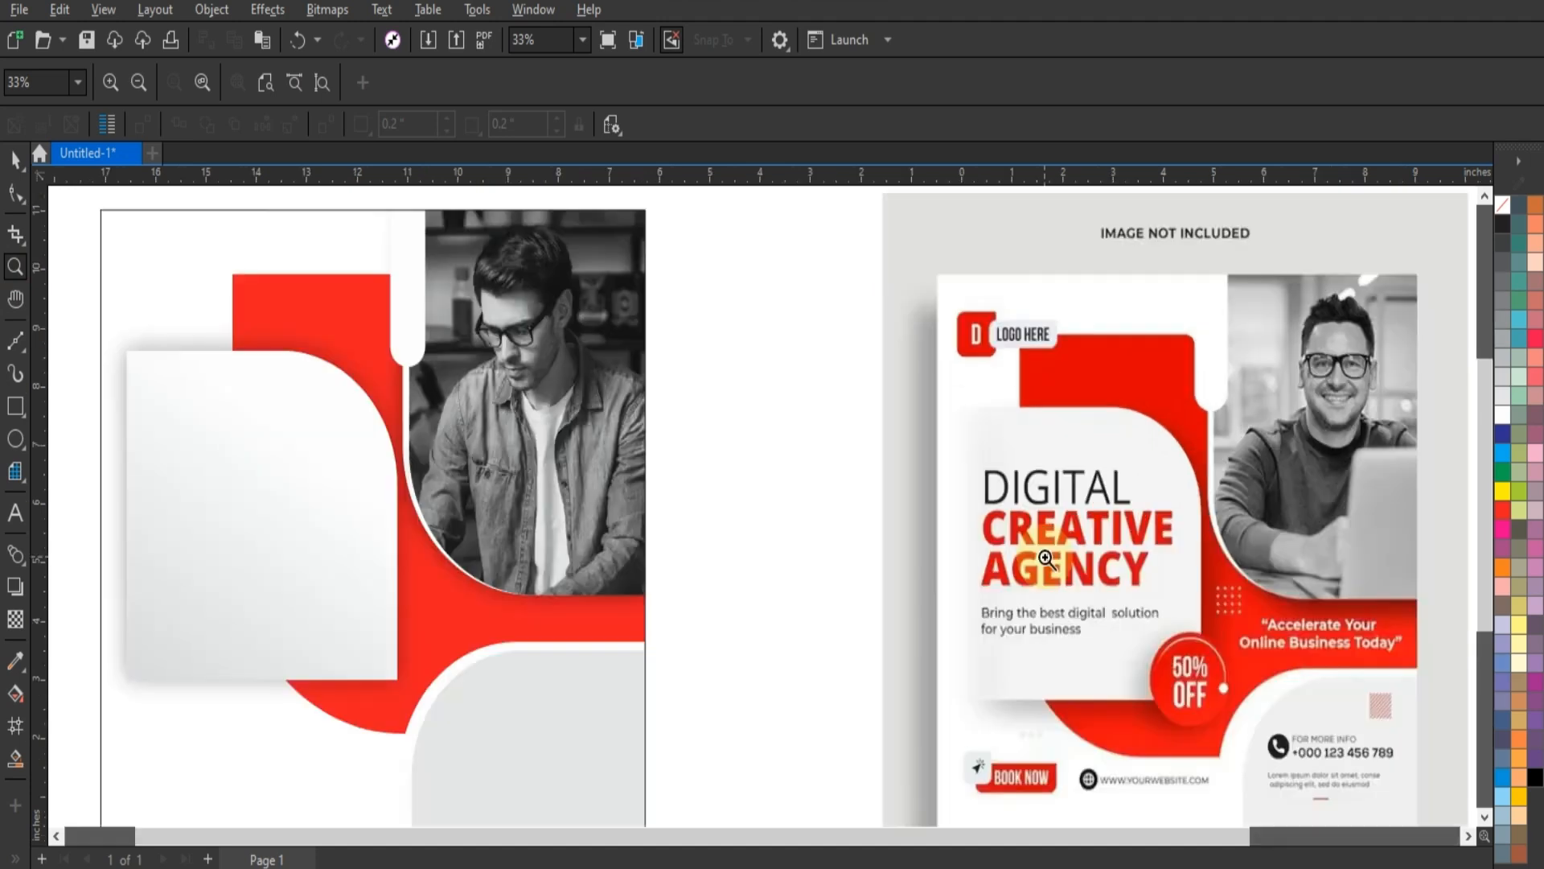
click(15, 513)
click(174, 493)
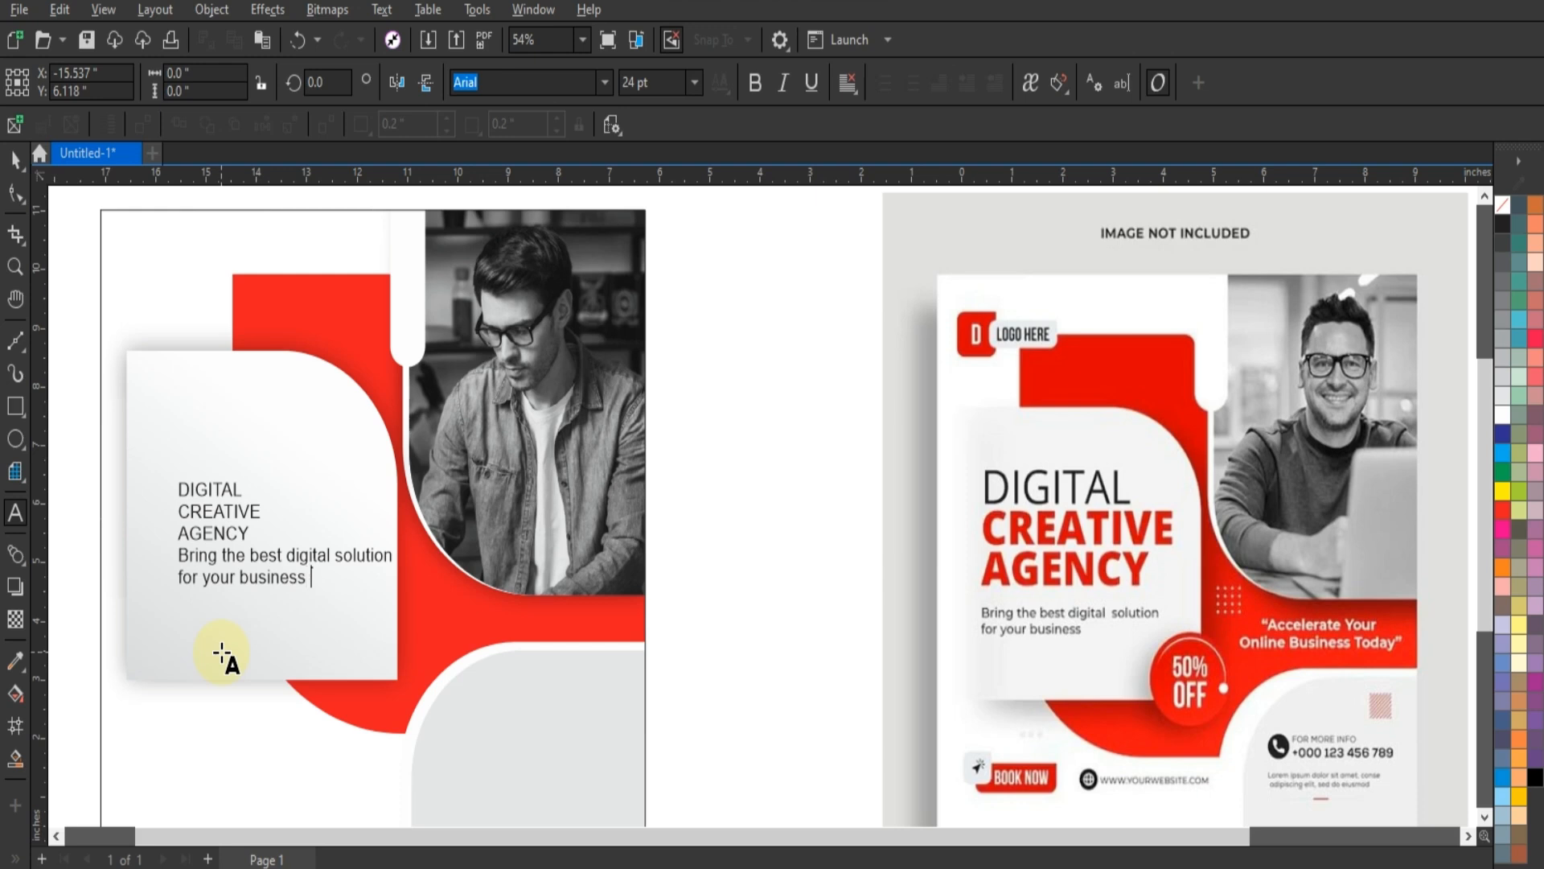
click(15, 158)
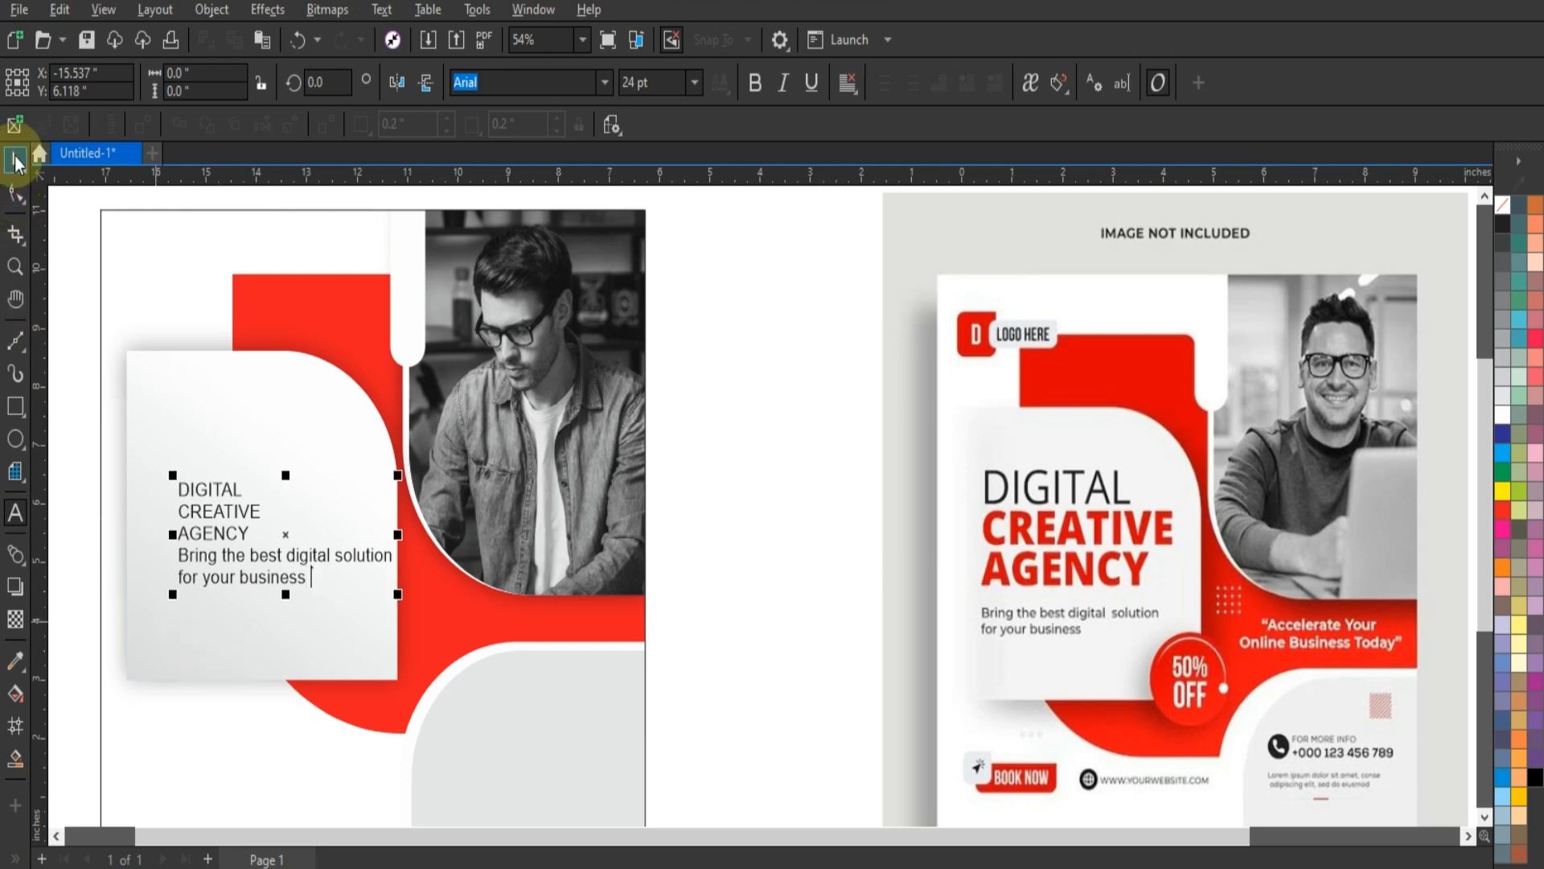
drag(218, 517, 196, 543)
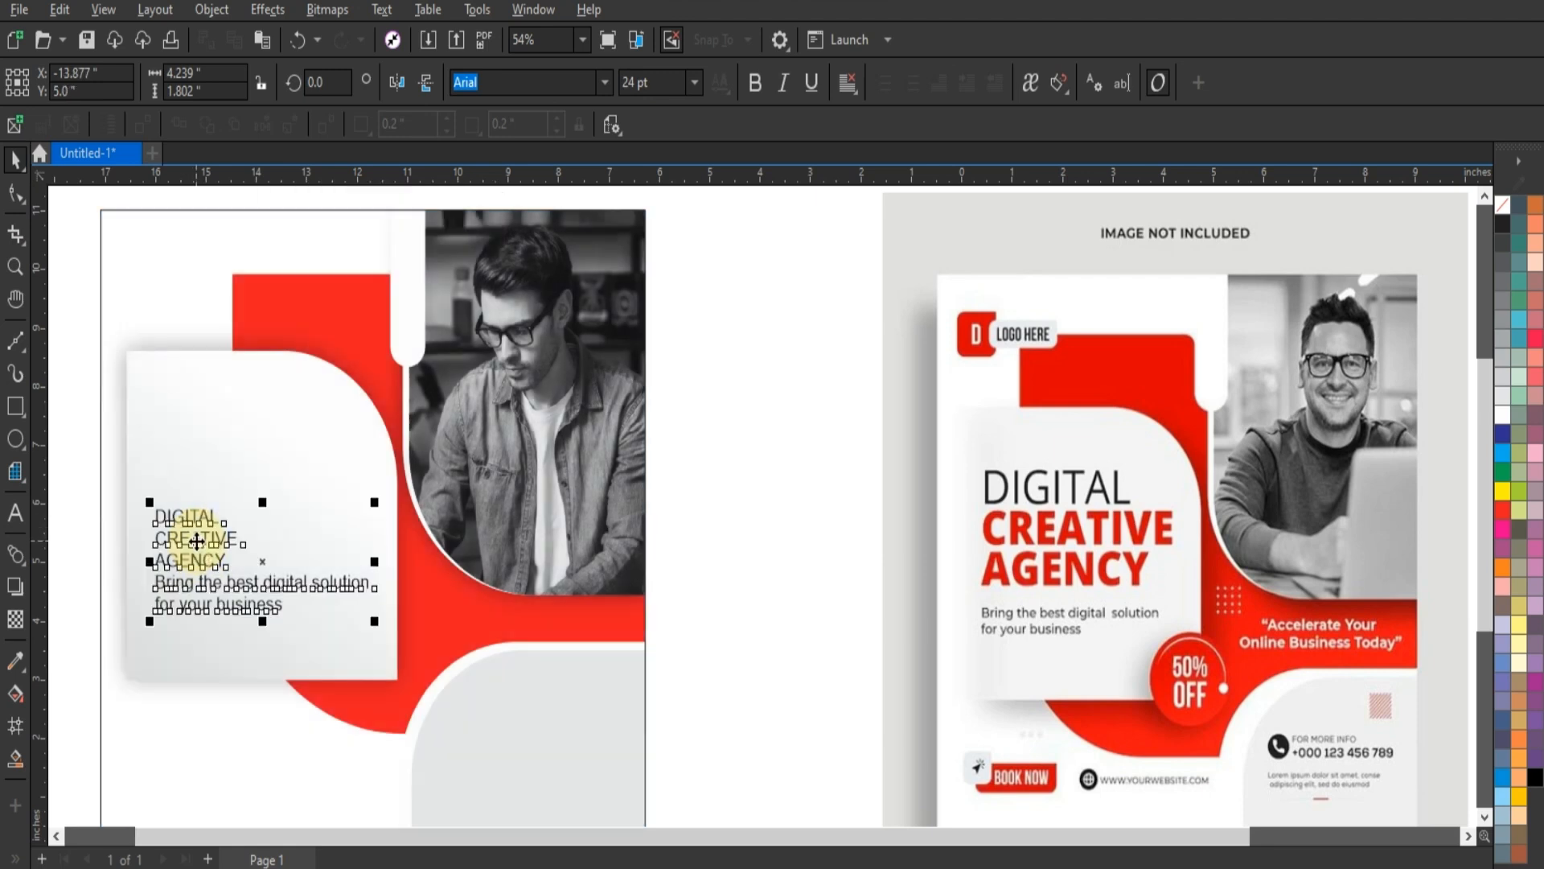
Step: Set the lines DIGITAL, CREATIVE and AGENCY in Bahnschrift SemiBold and enlarge them to about 64 pt
drag(72, 432, 258, 576)
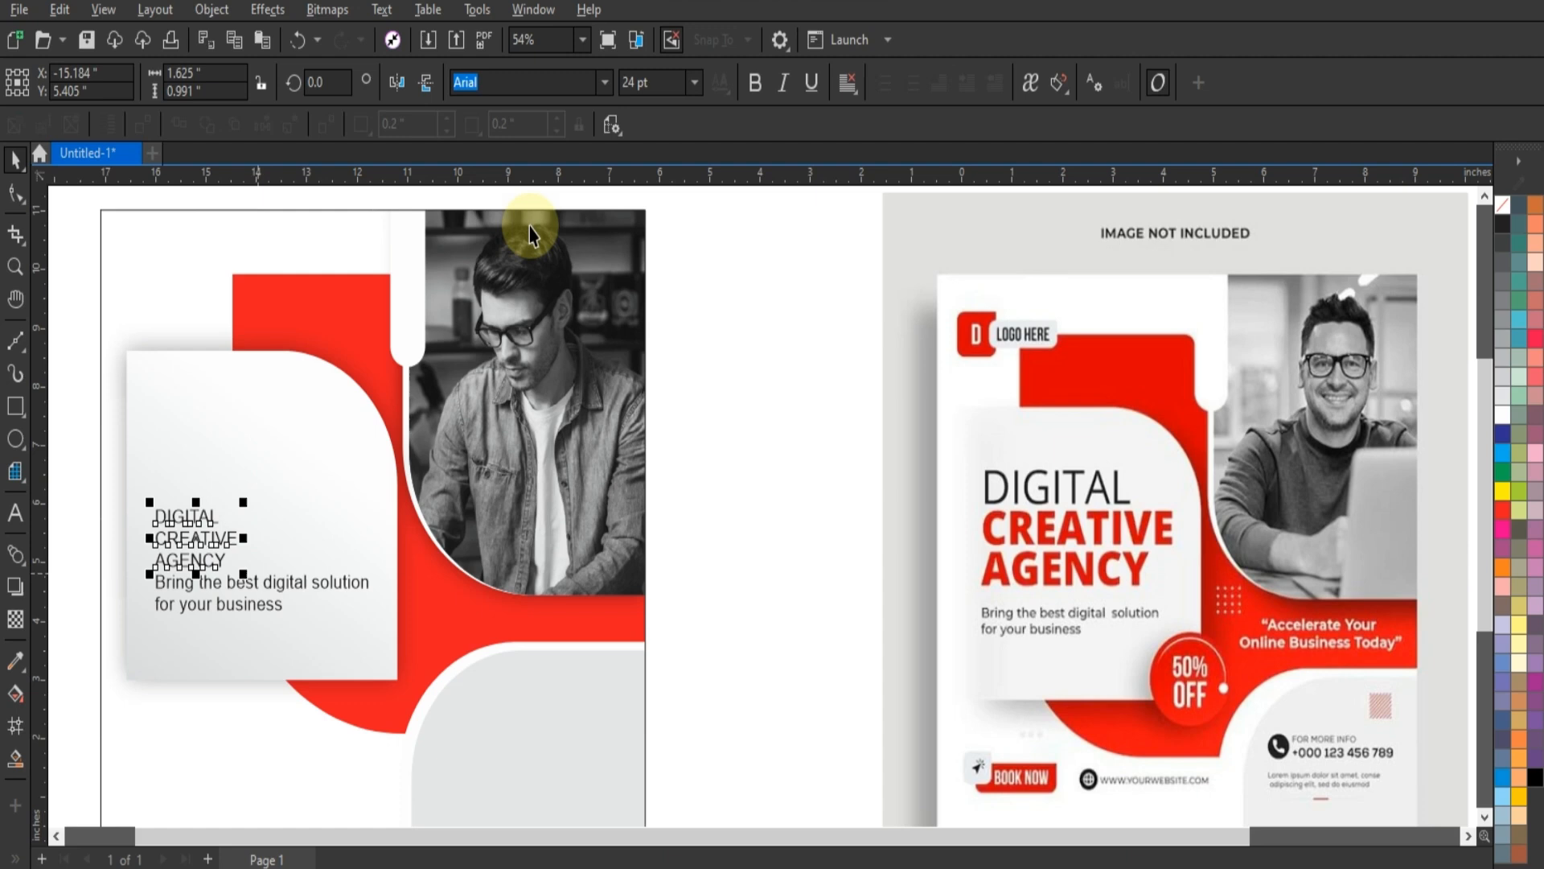
click(603, 82)
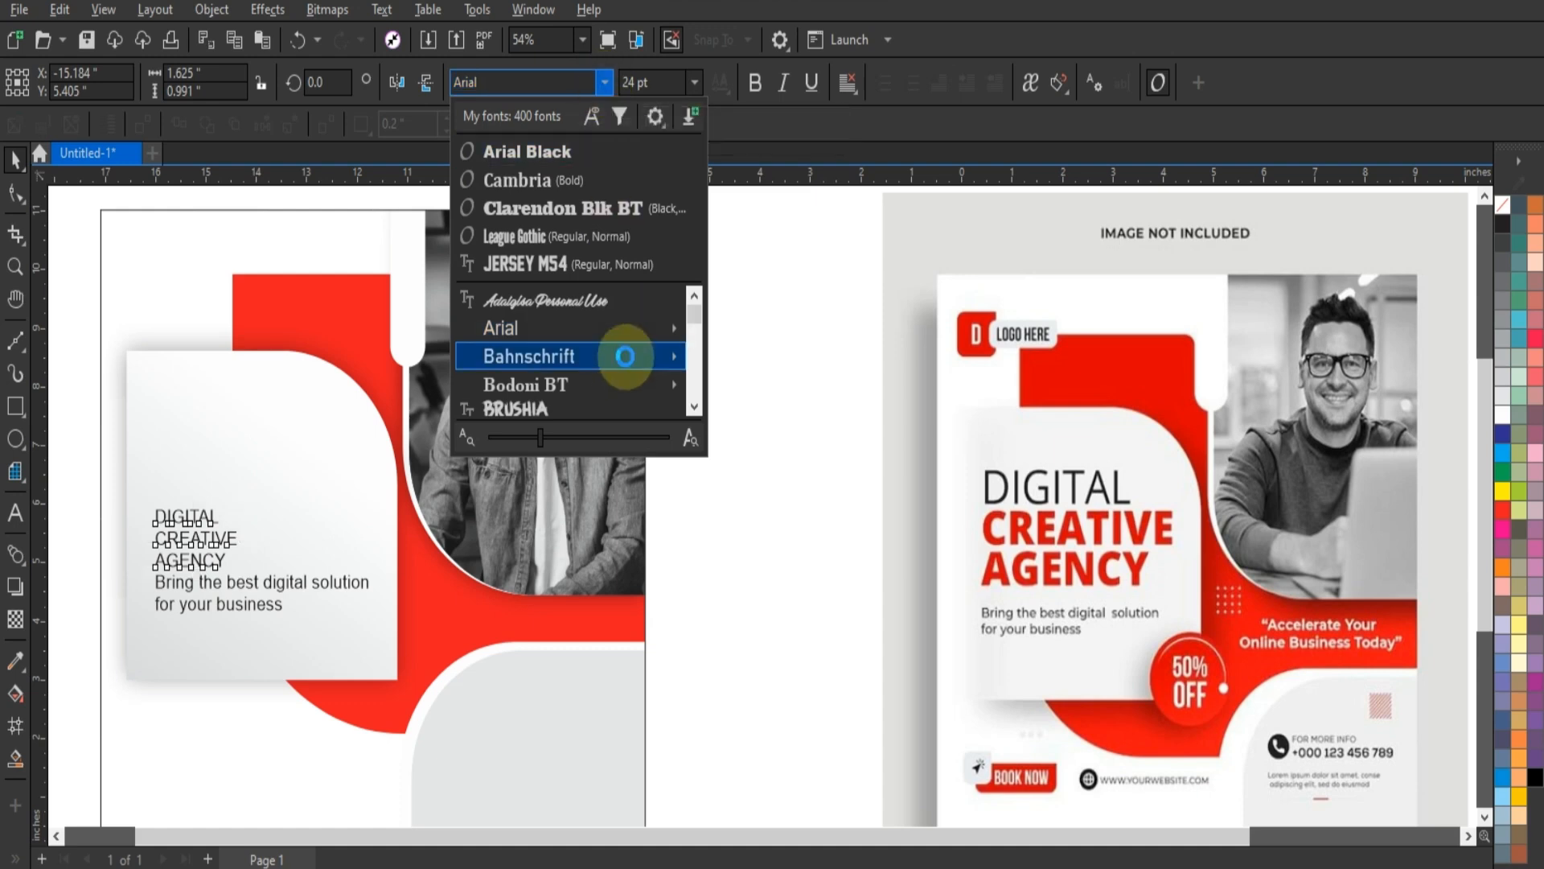
mouse_move(717, 347)
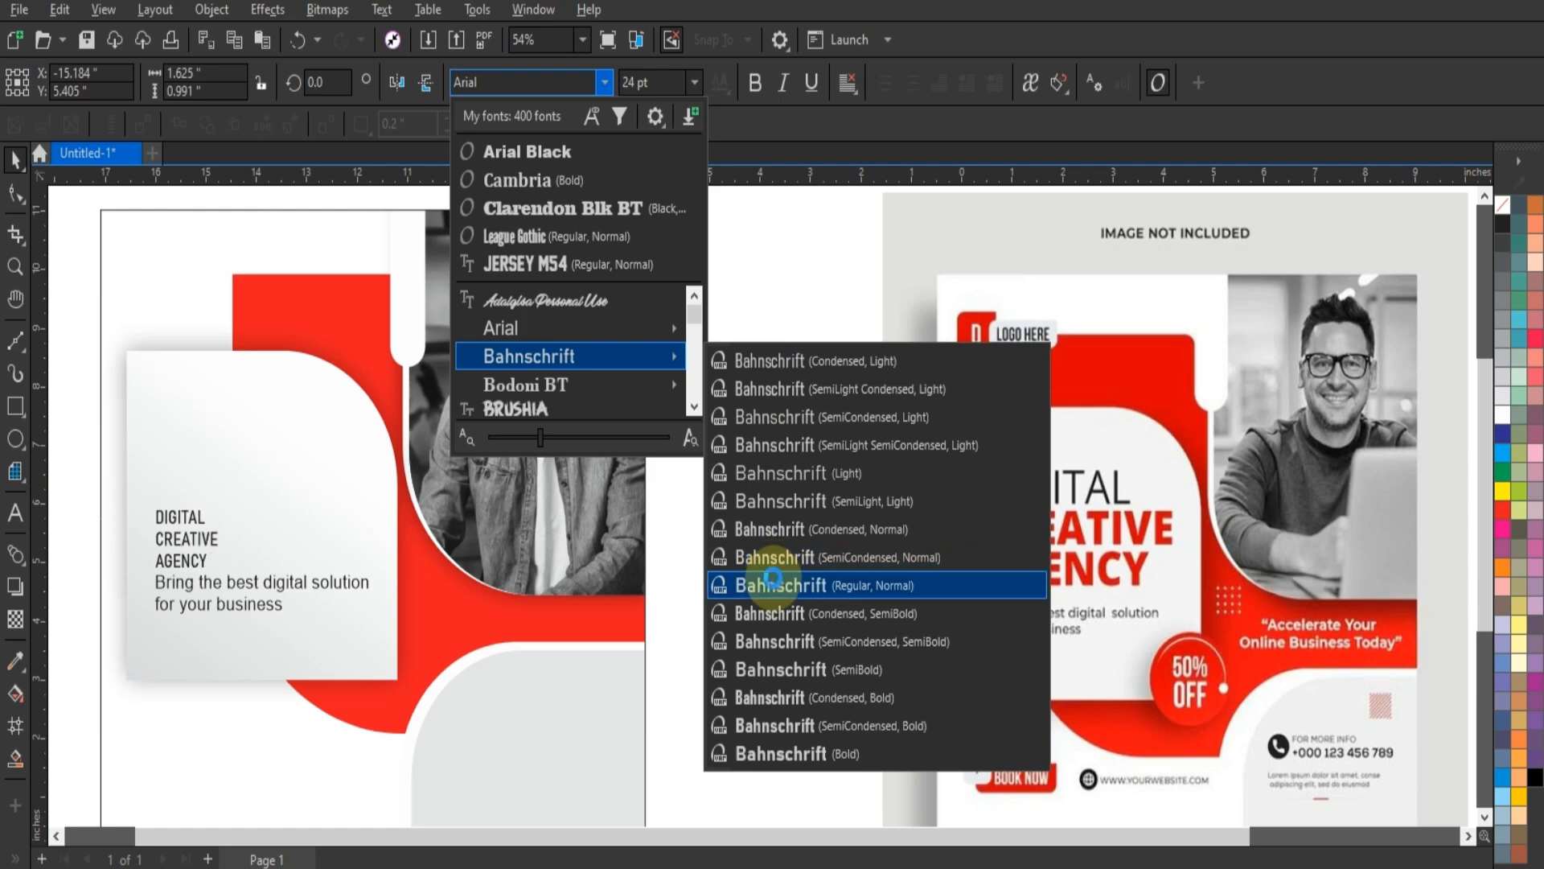
click(774, 668)
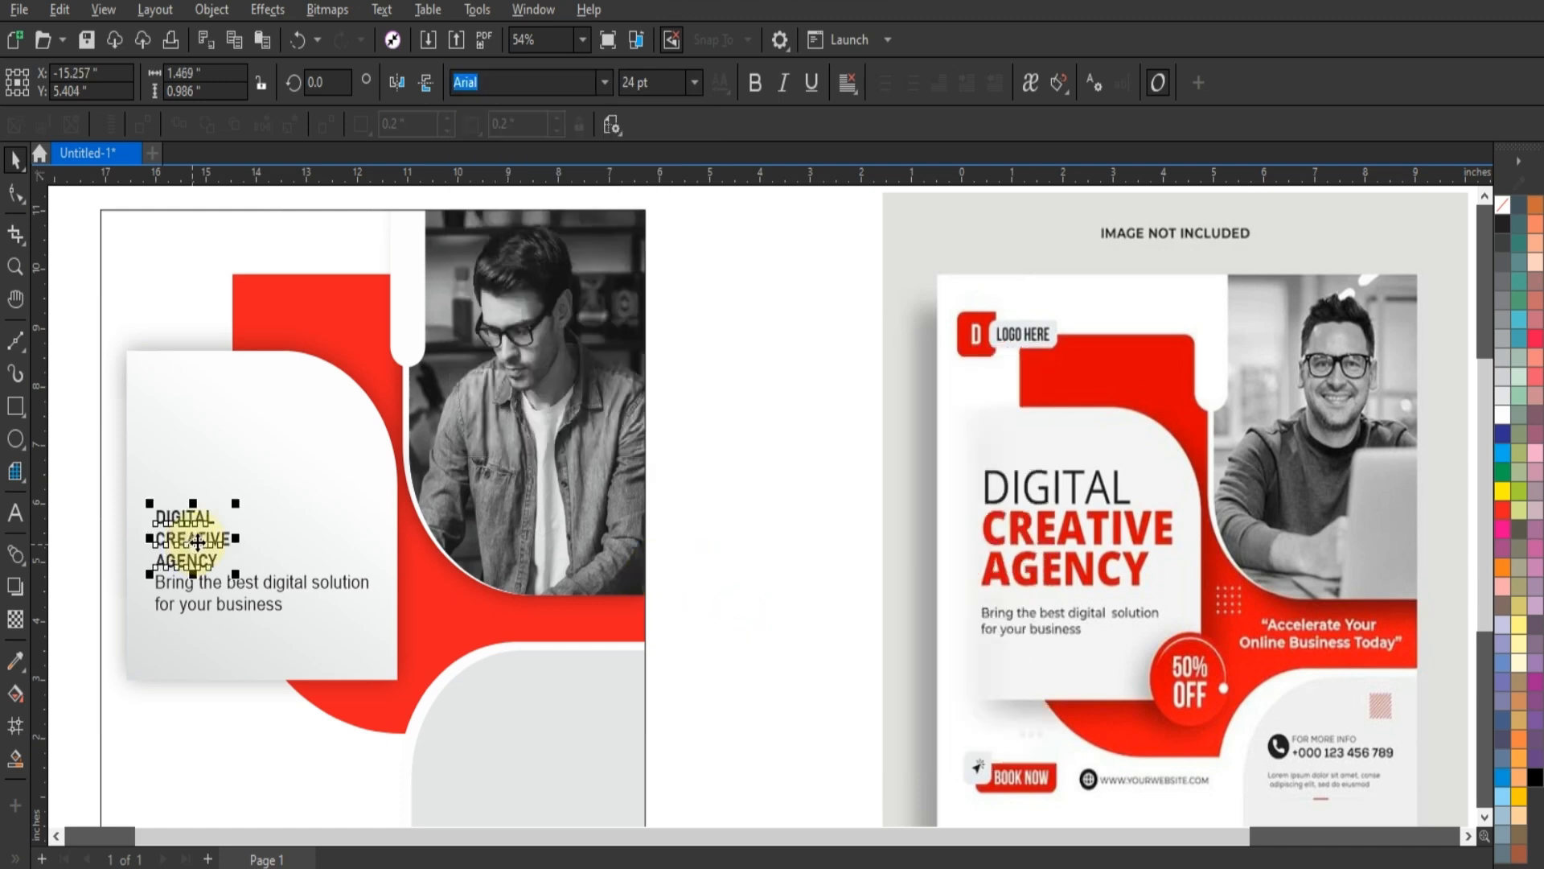
drag(201, 548, 363, 585)
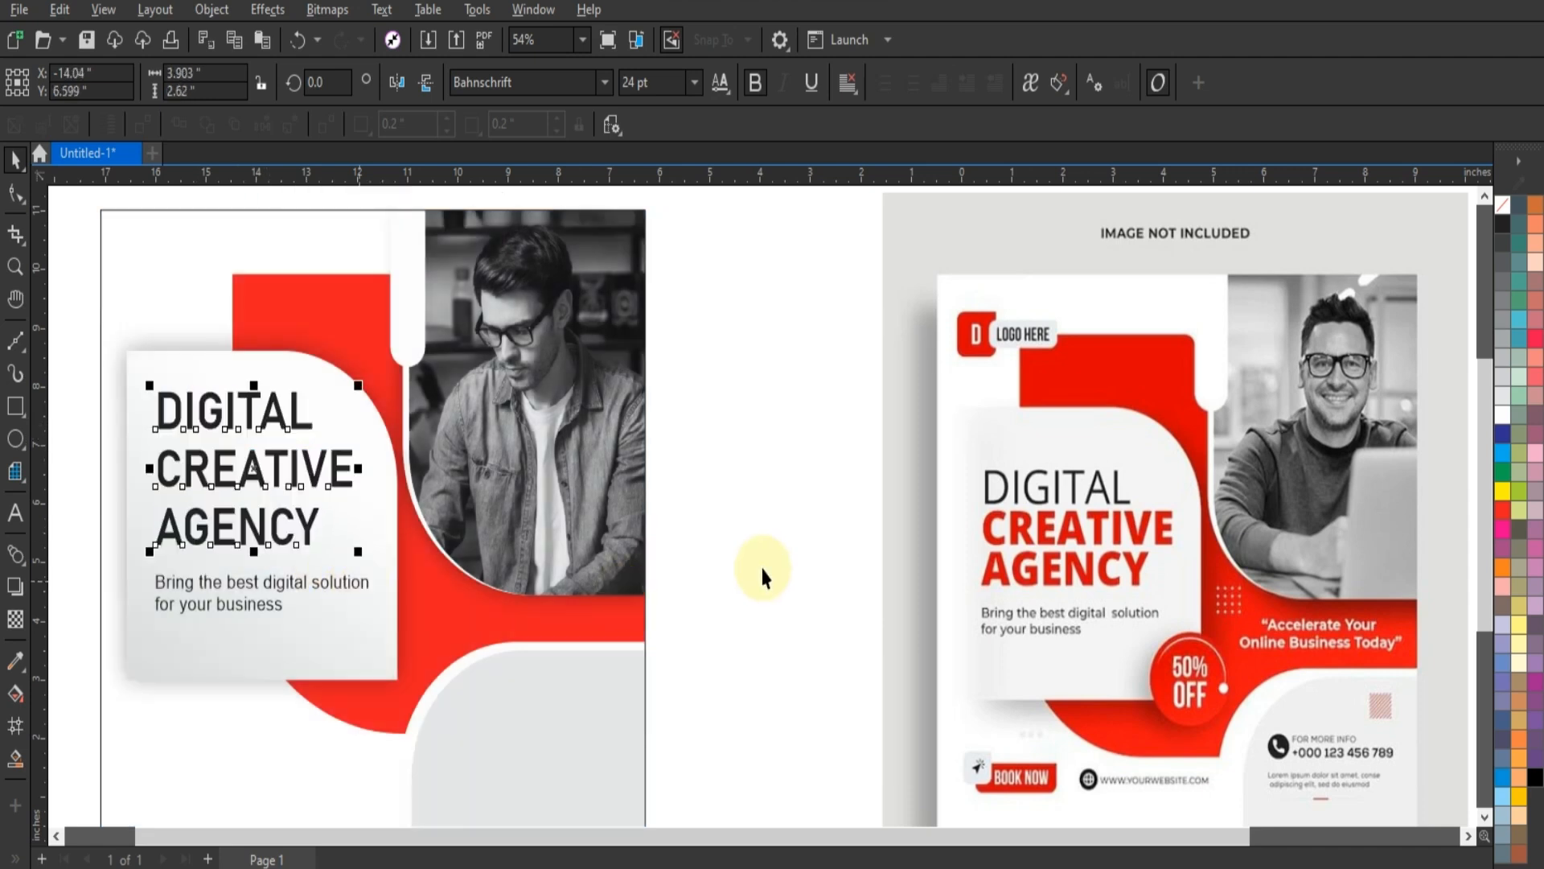
Step: Change the font of CREATIVE and AGENCY to Bahnschrift Bold
click(767, 566)
click(294, 476)
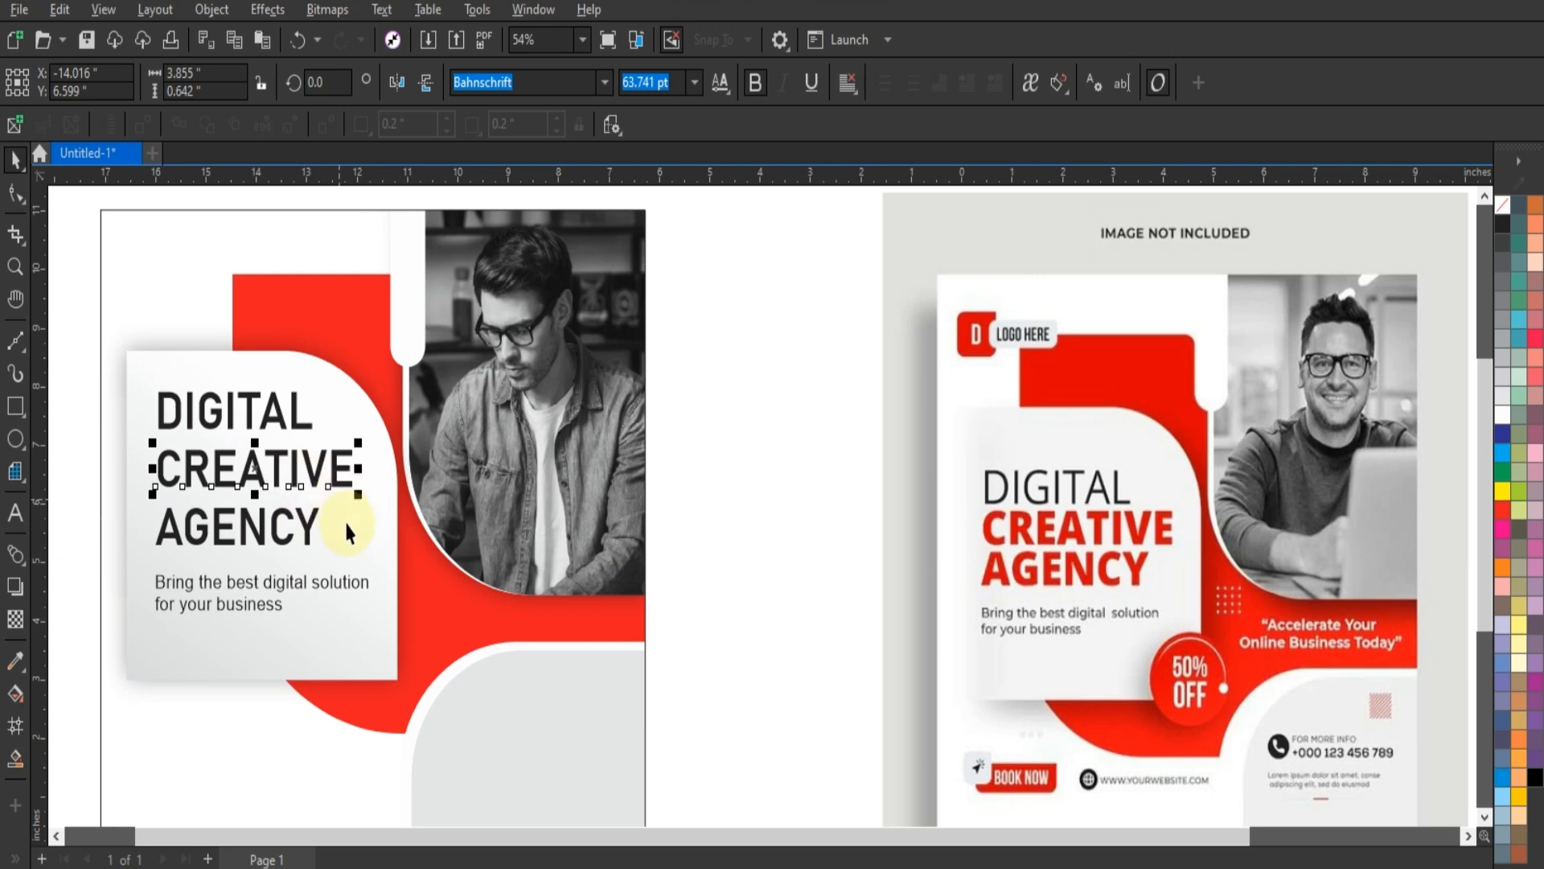
shift+click(308, 537)
click(603, 82)
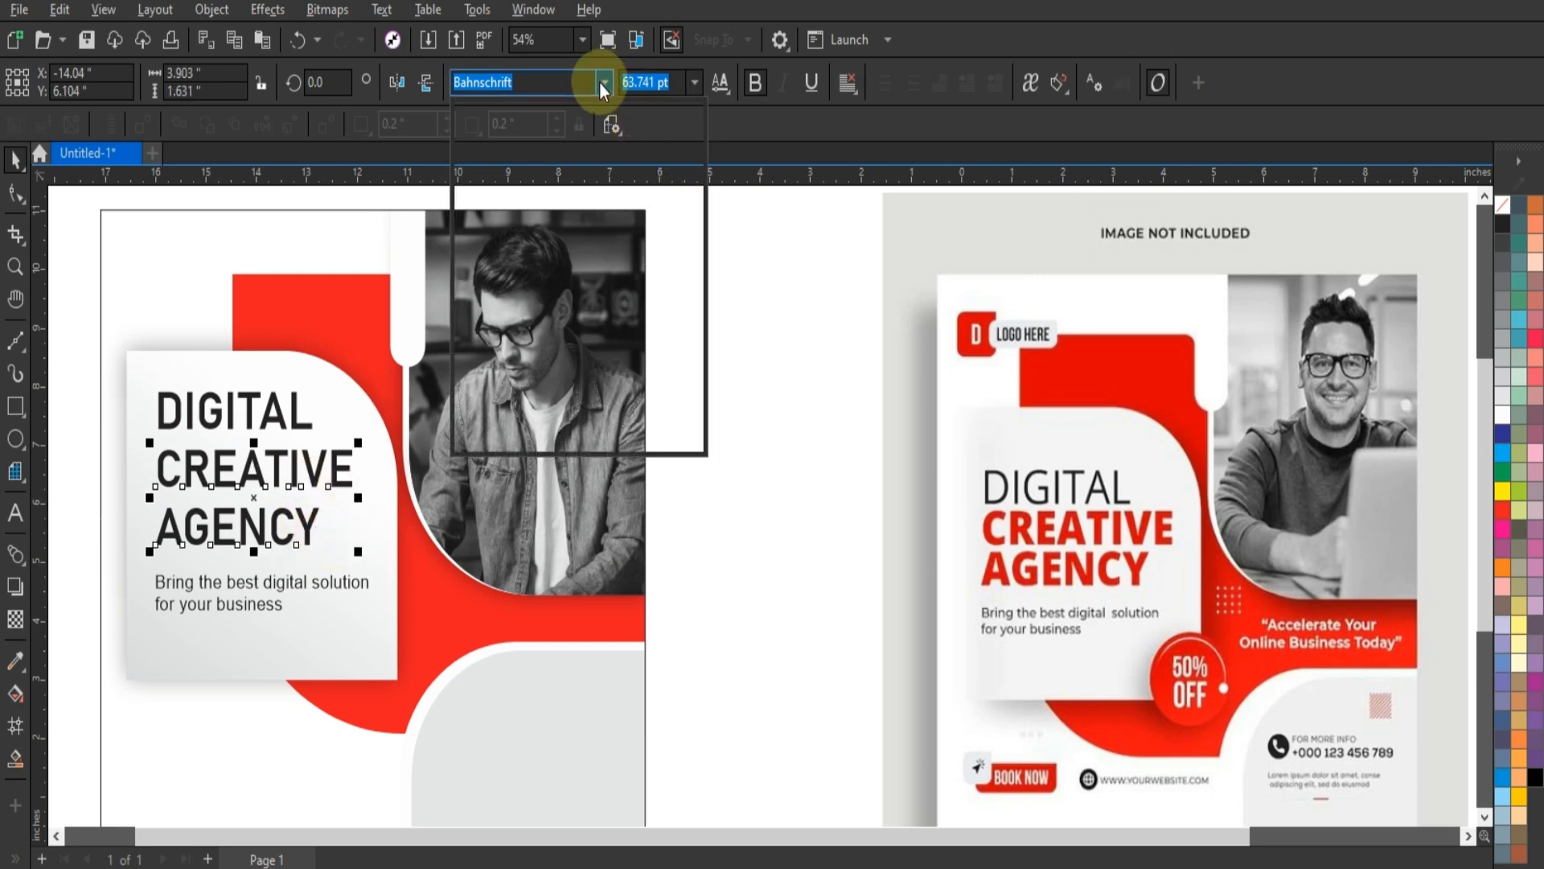
mouse_move(627, 299)
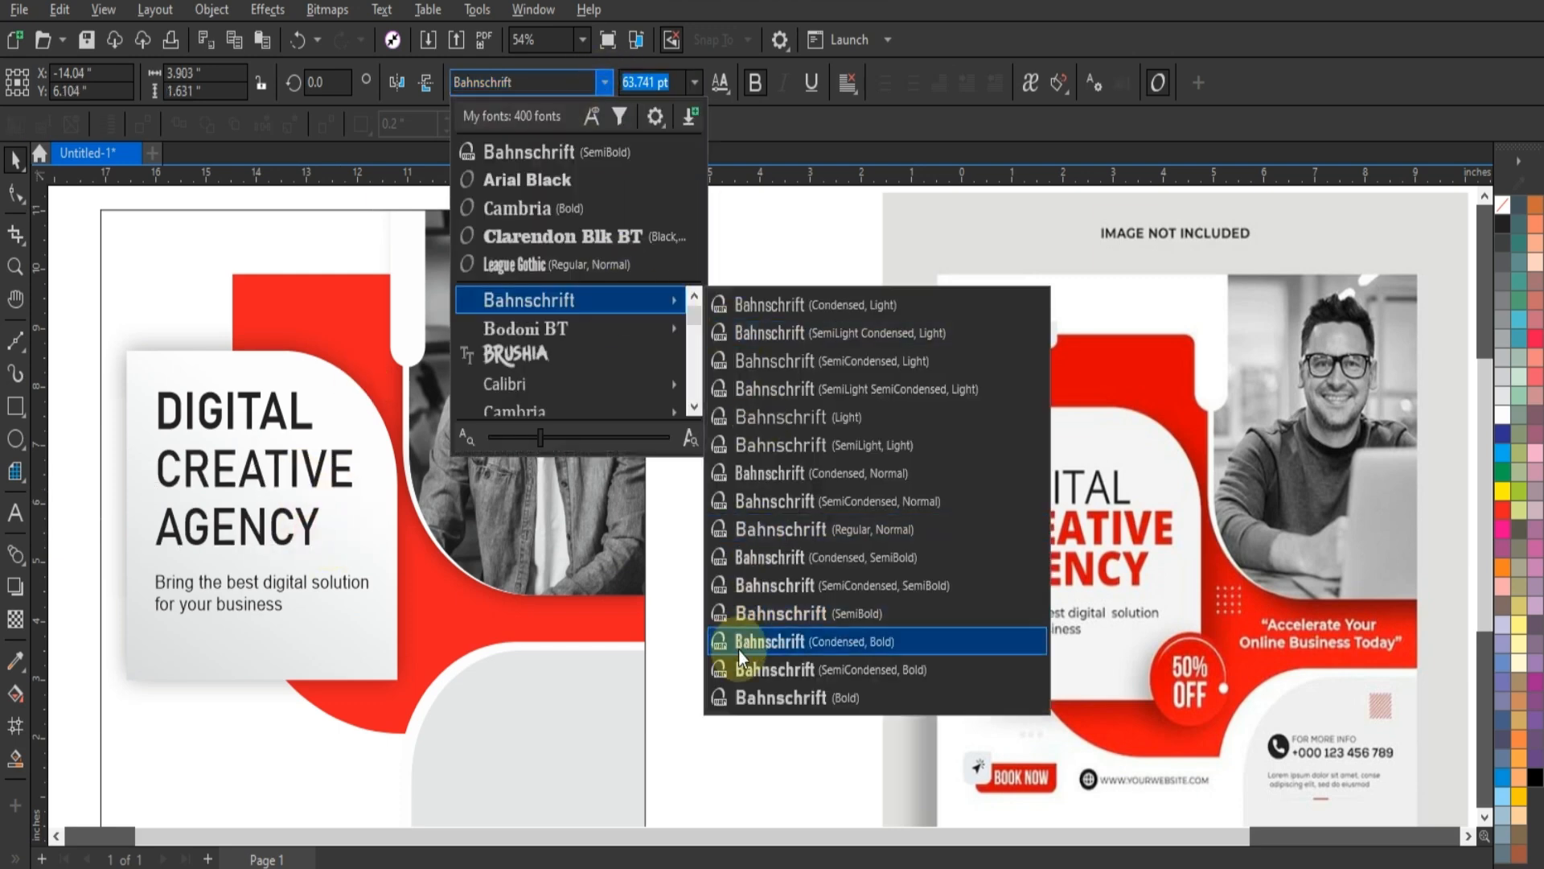
click(748, 788)
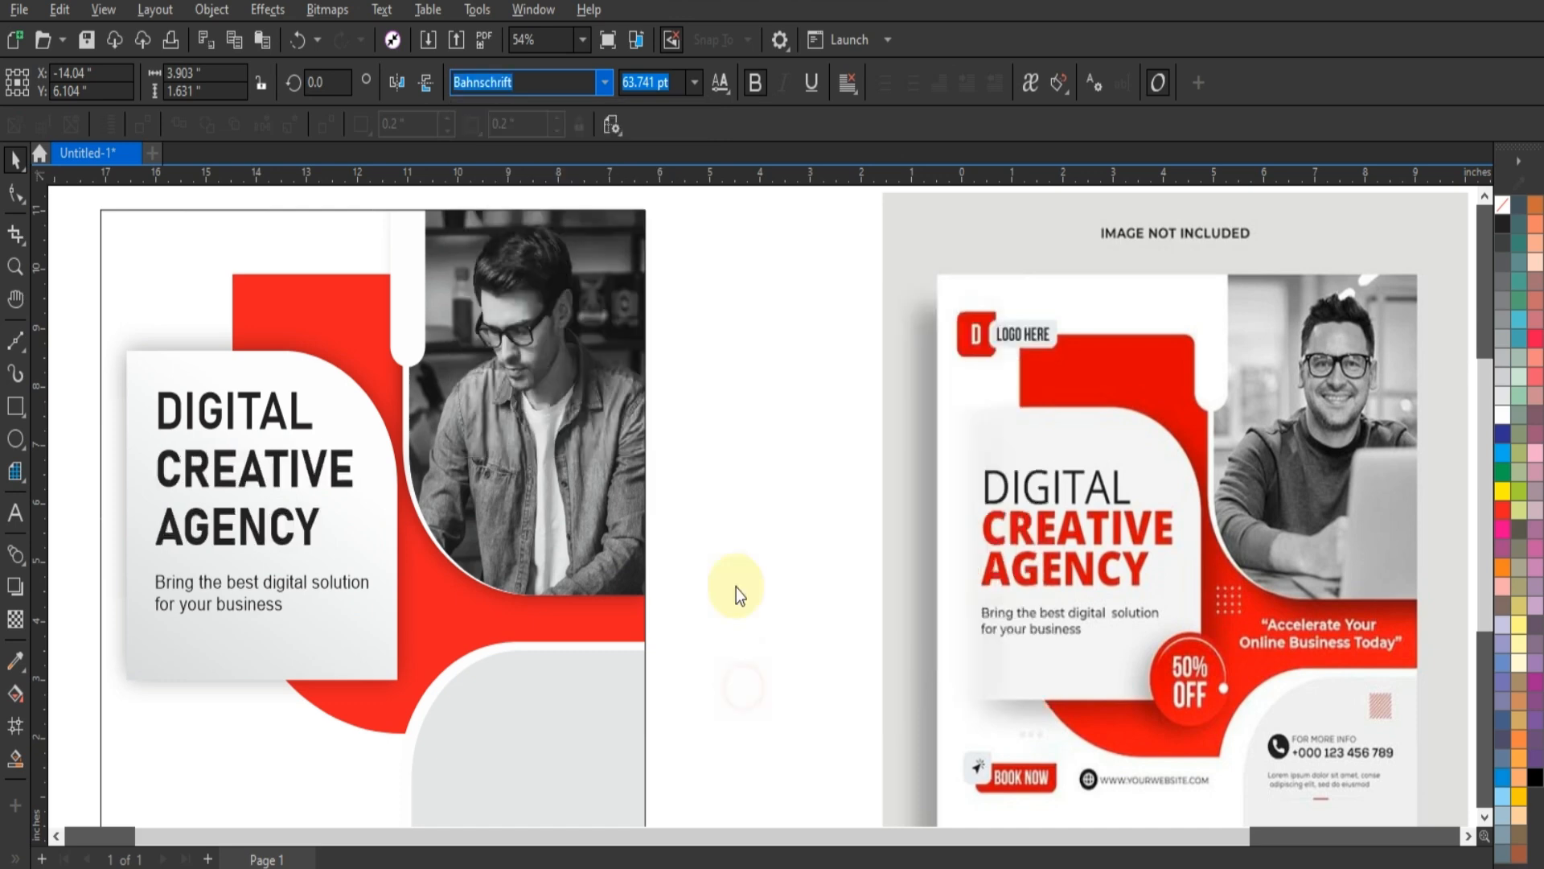
Step: Tighten the spacing between the three heading lines and fill CREATIVE and AGENCY with red
click(754, 537)
drag(277, 525, 277, 482)
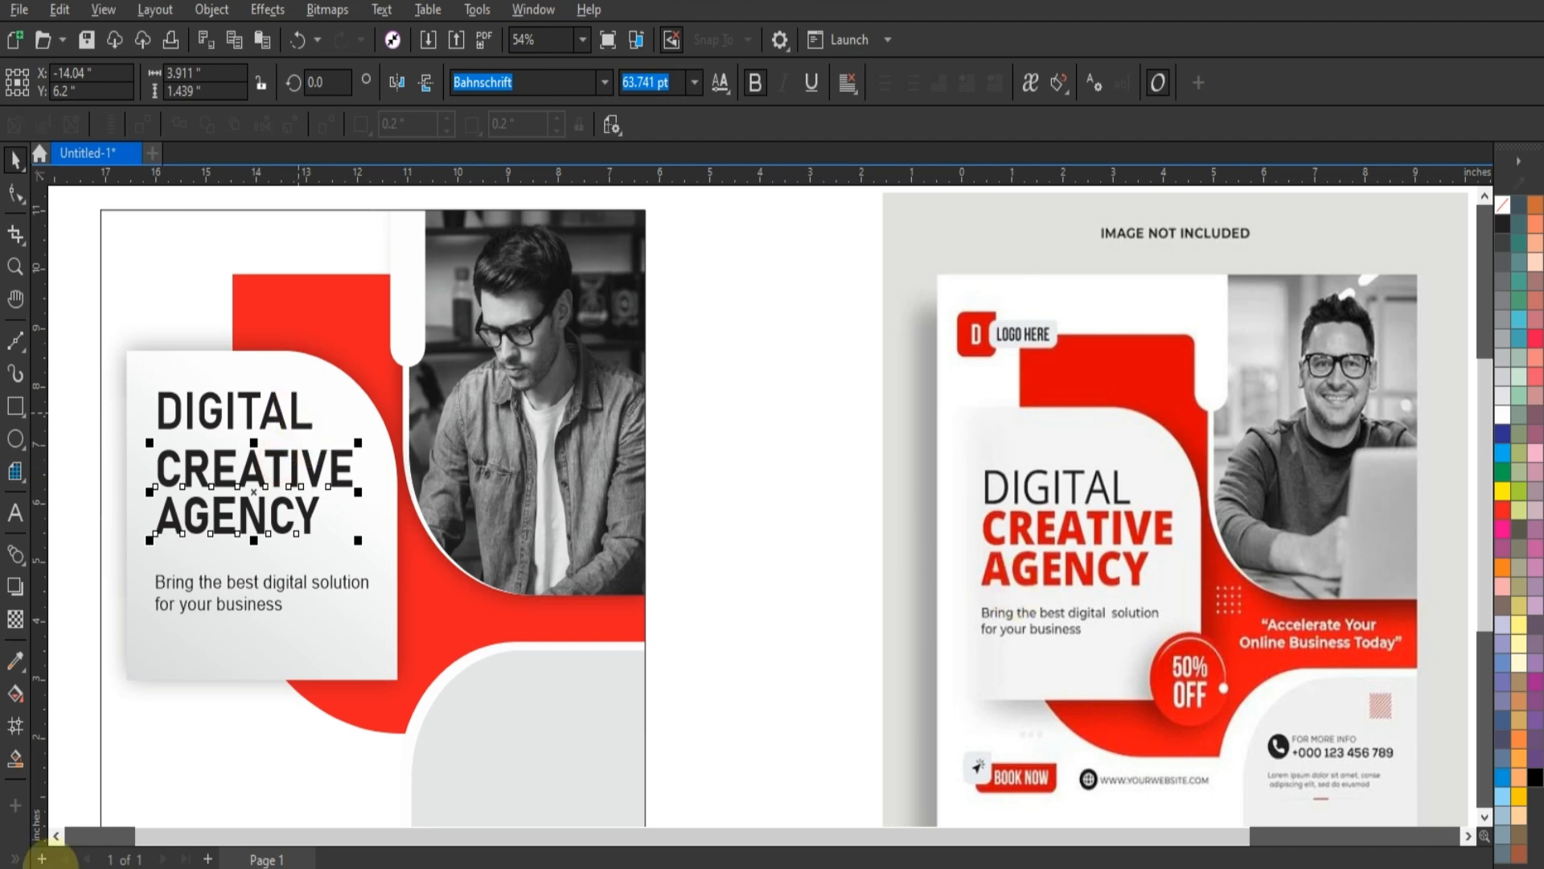
click(164, 868)
drag(84, 361, 292, 432)
click(741, 492)
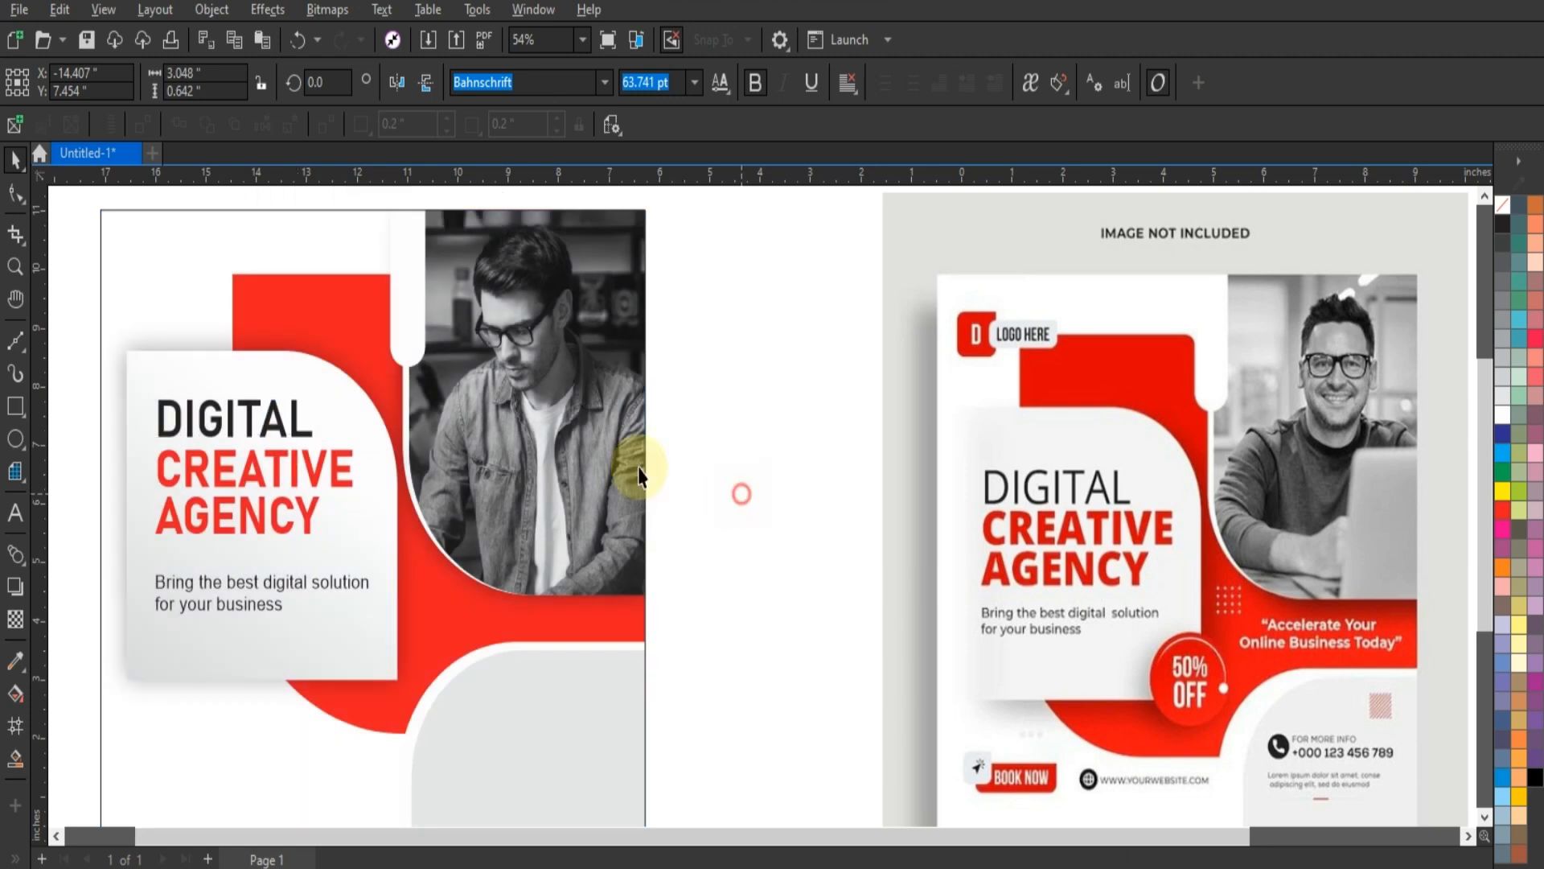
Step: Reposition the heading and the two-line tagline as one closely spaced block on the light gradient shape
click(243, 584)
drag(77, 555, 389, 624)
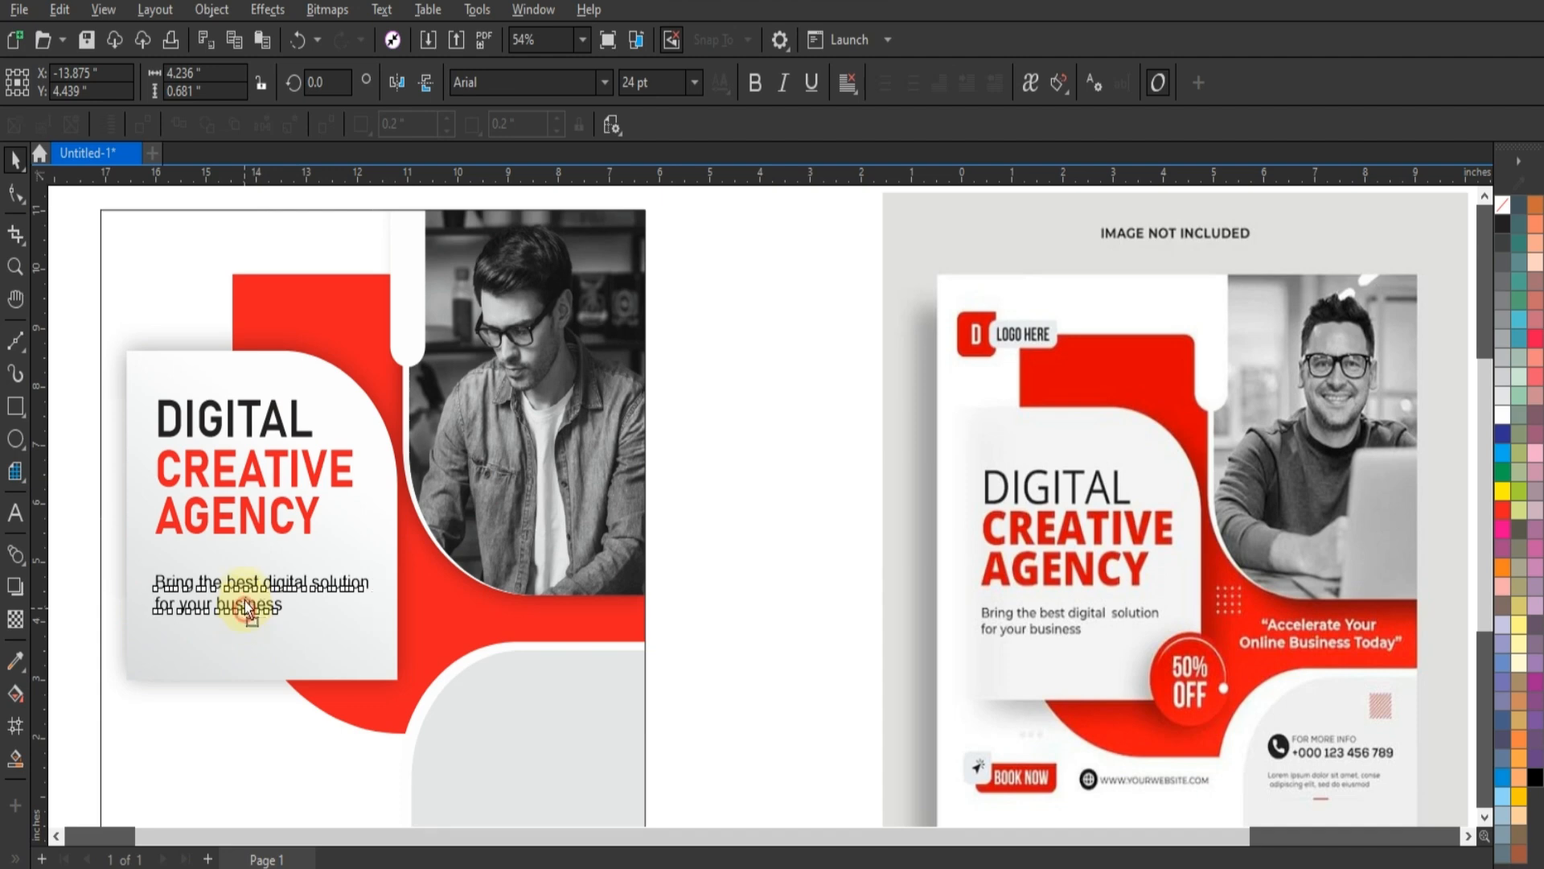
drag(244, 607, 244, 584)
drag(64, 358, 600, 631)
Step: Copy the tagline's first line onto the red band below the photo and replace its text with "Accelerate Your Online Business Today" on two lines
click(759, 576)
click(16, 512)
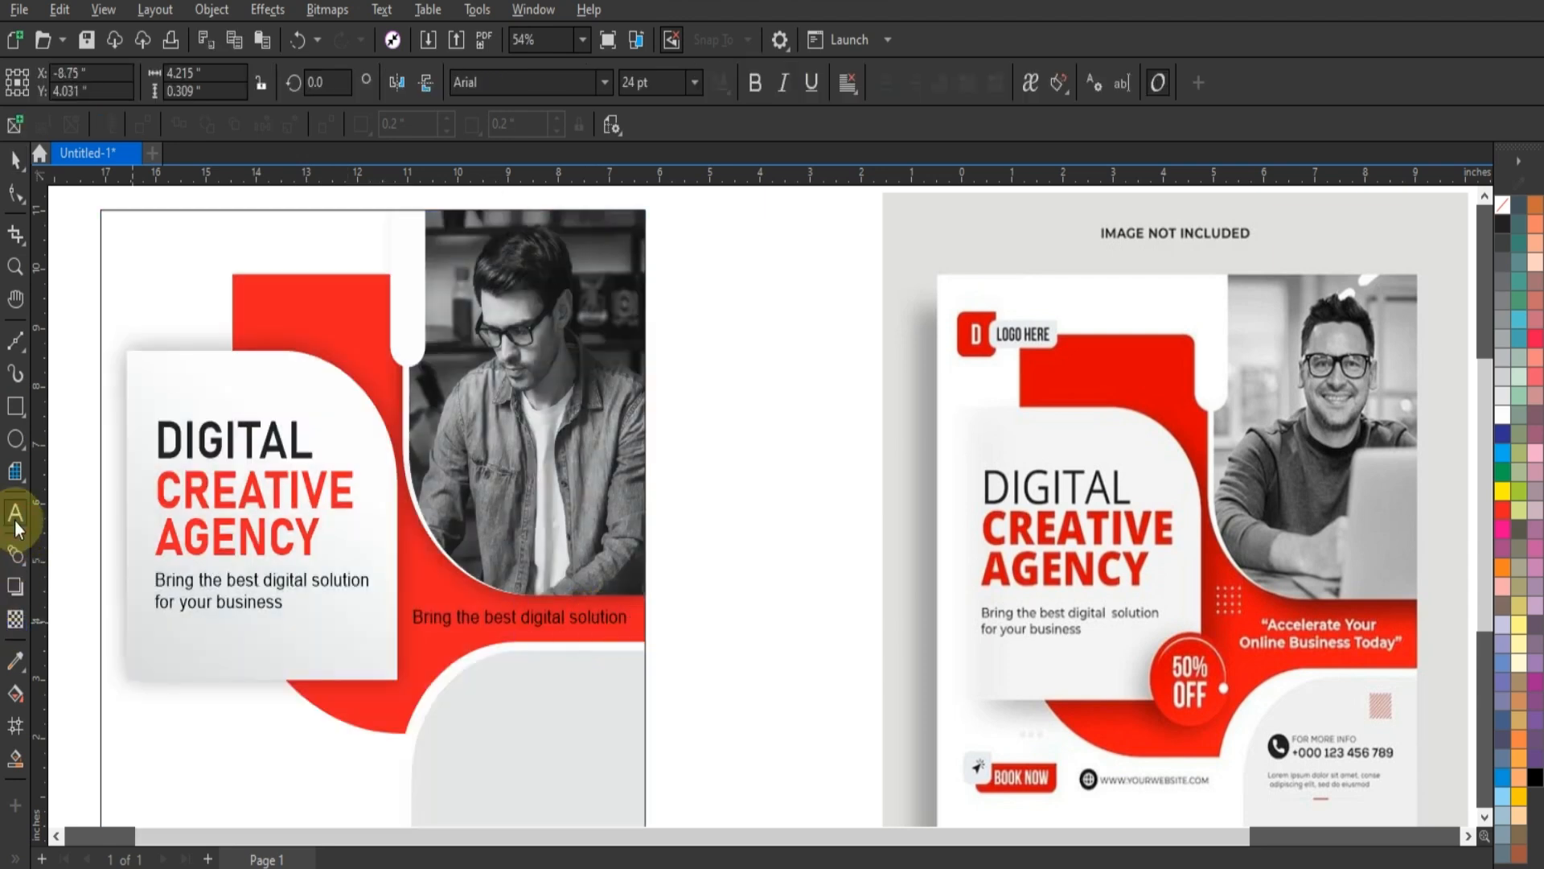
key(Delete)
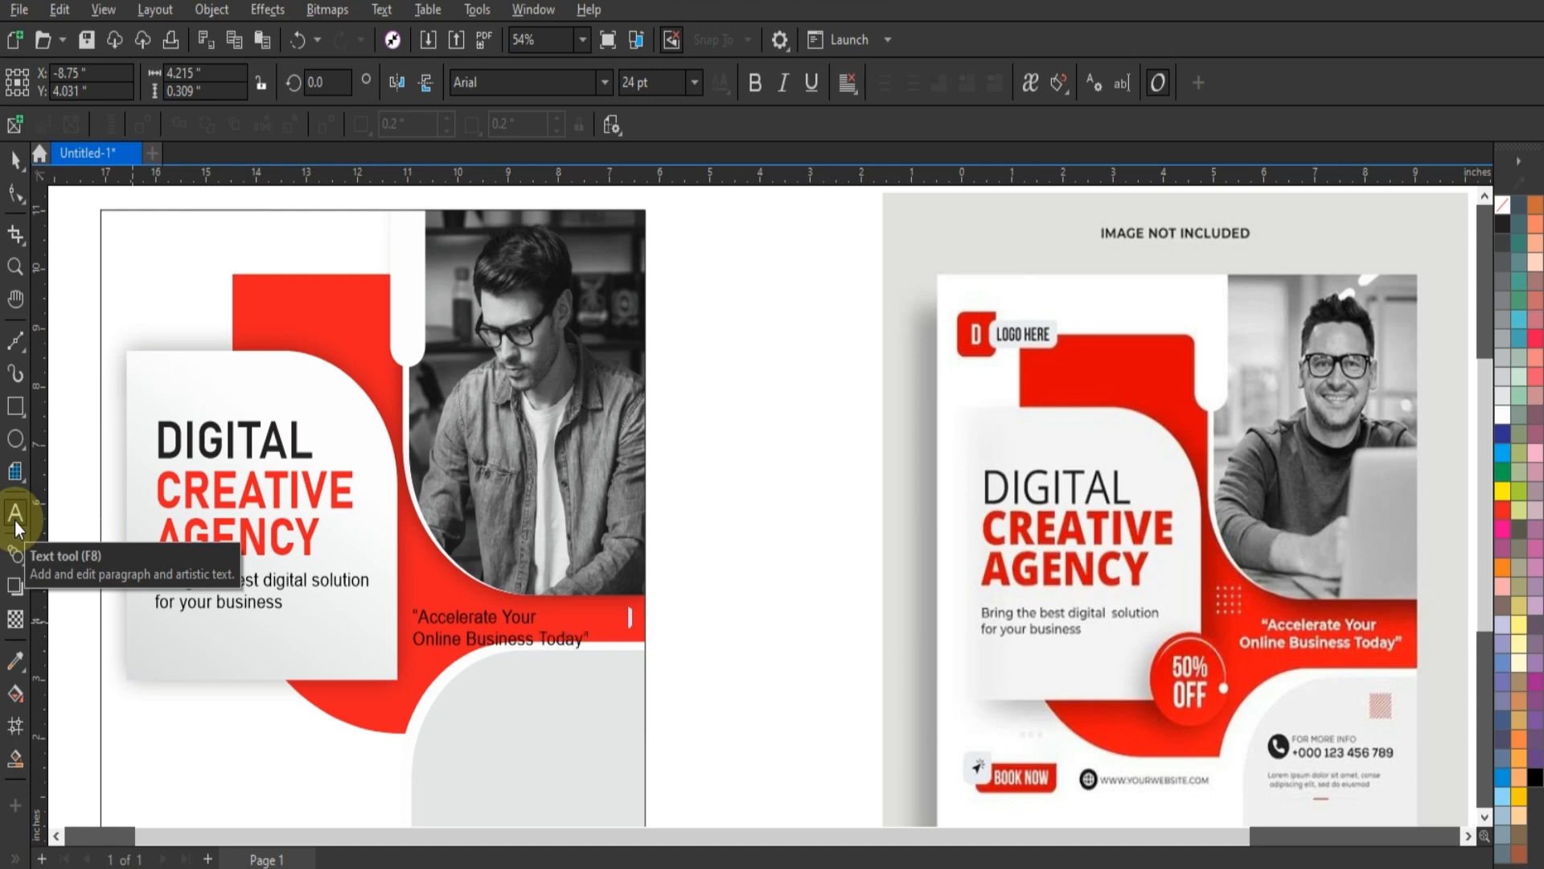
Step: Make the two-line quote on the red band bold, centre-align it, shrink it to about 19 pt and fill it with white
click(15, 159)
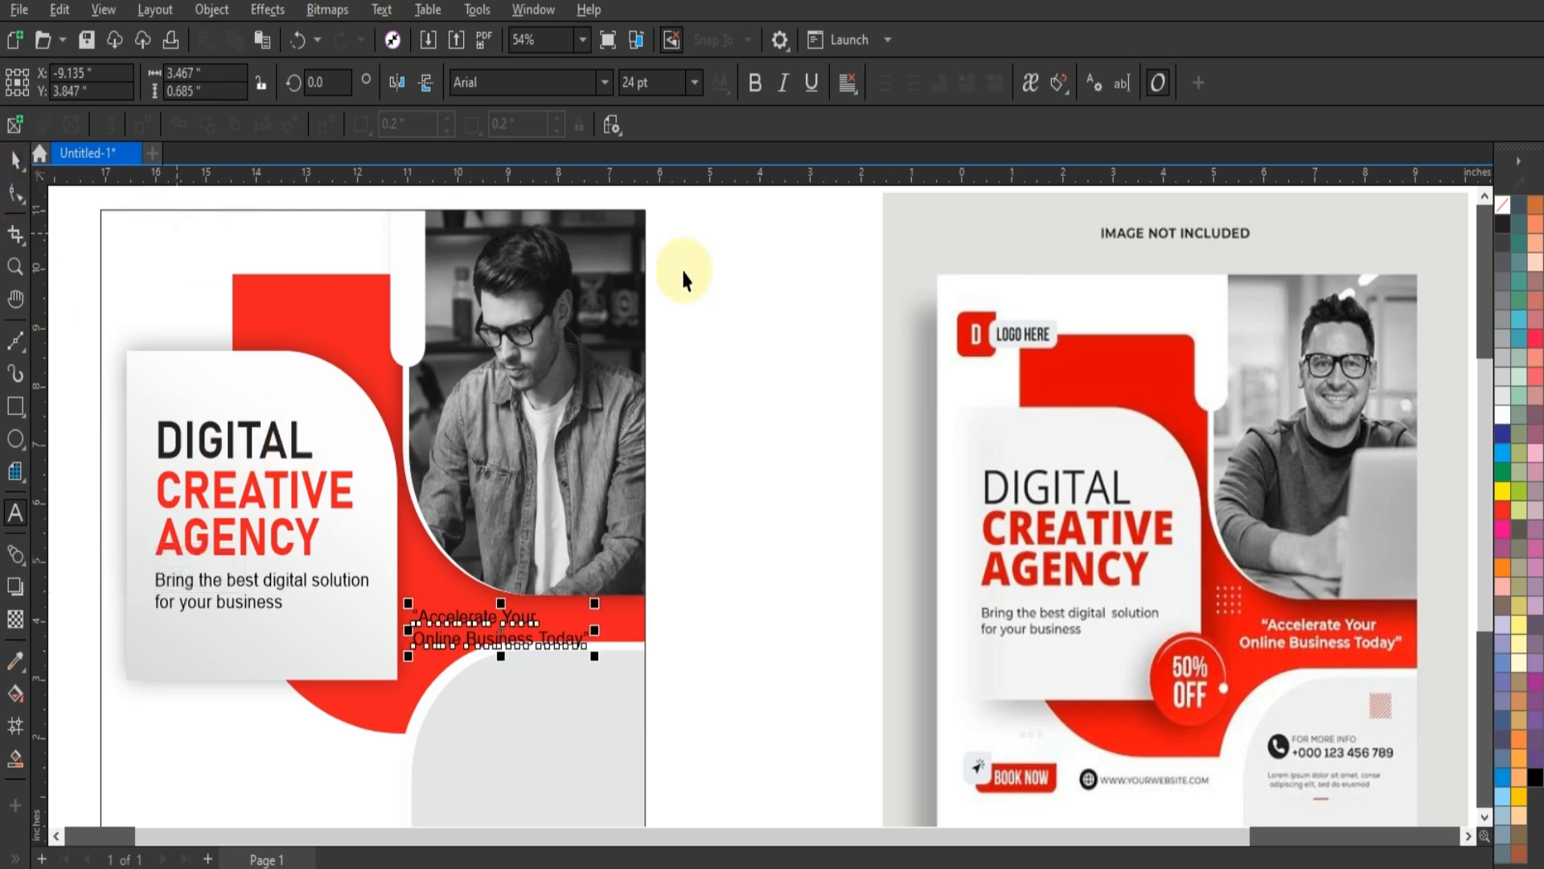
click(753, 83)
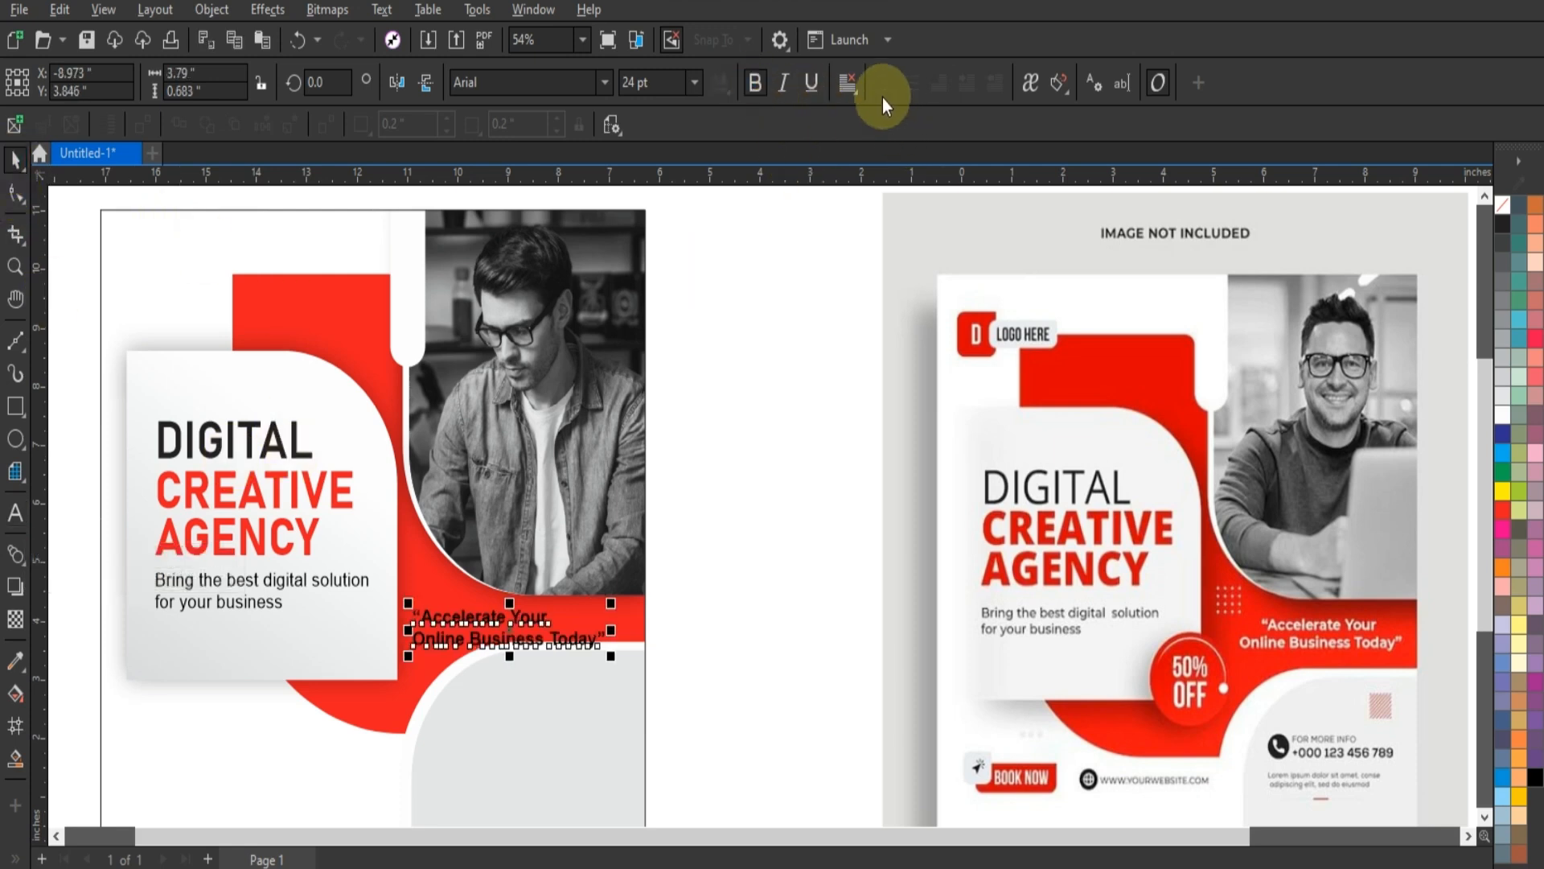
click(856, 95)
click(883, 169)
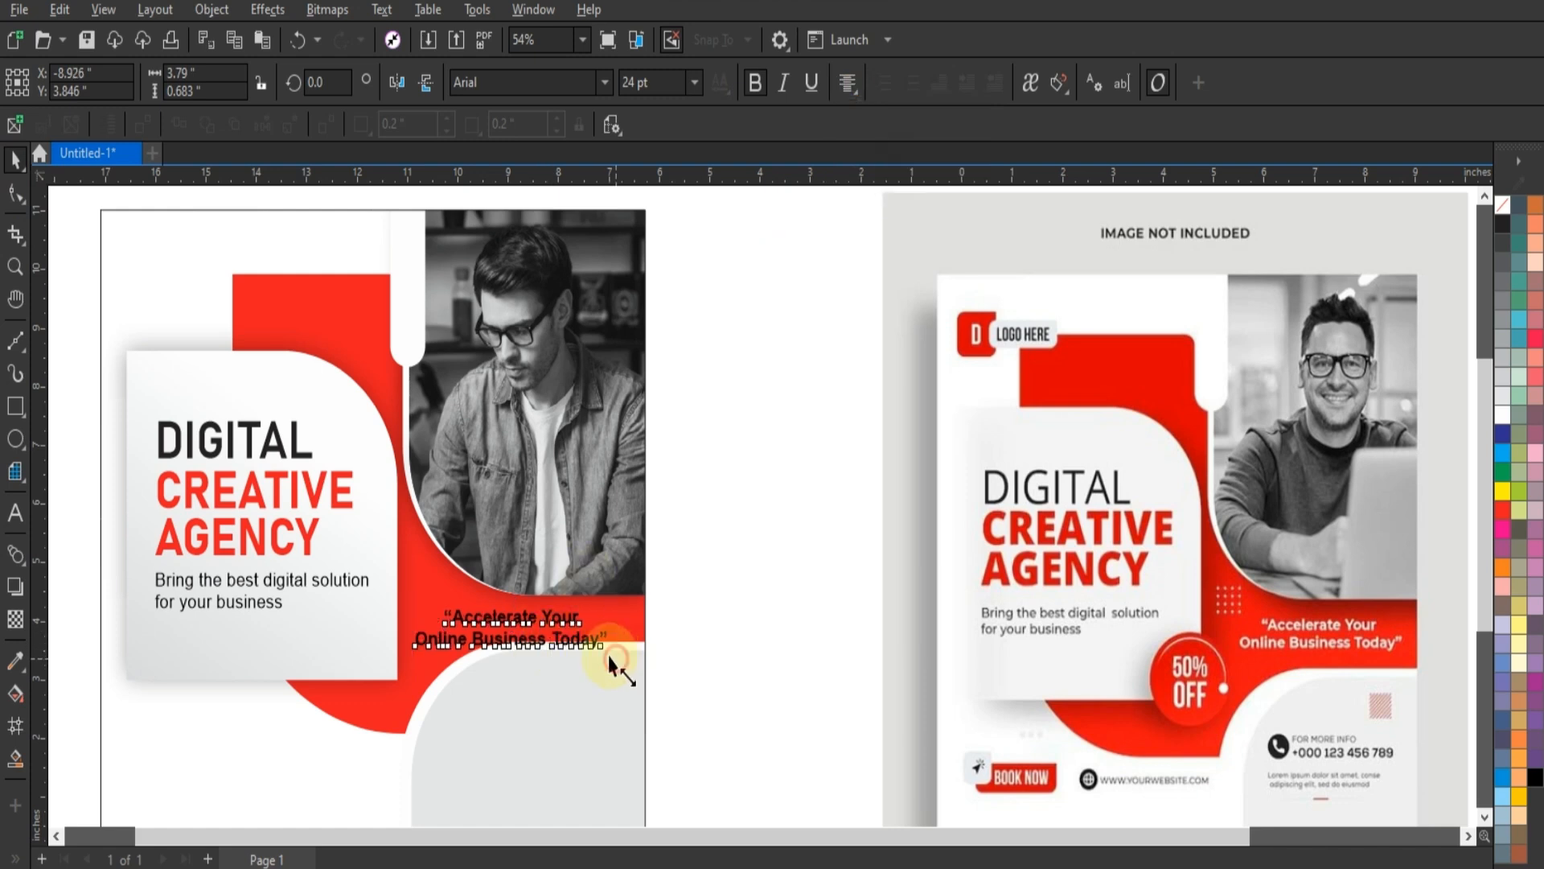
drag(611, 656, 544, 634)
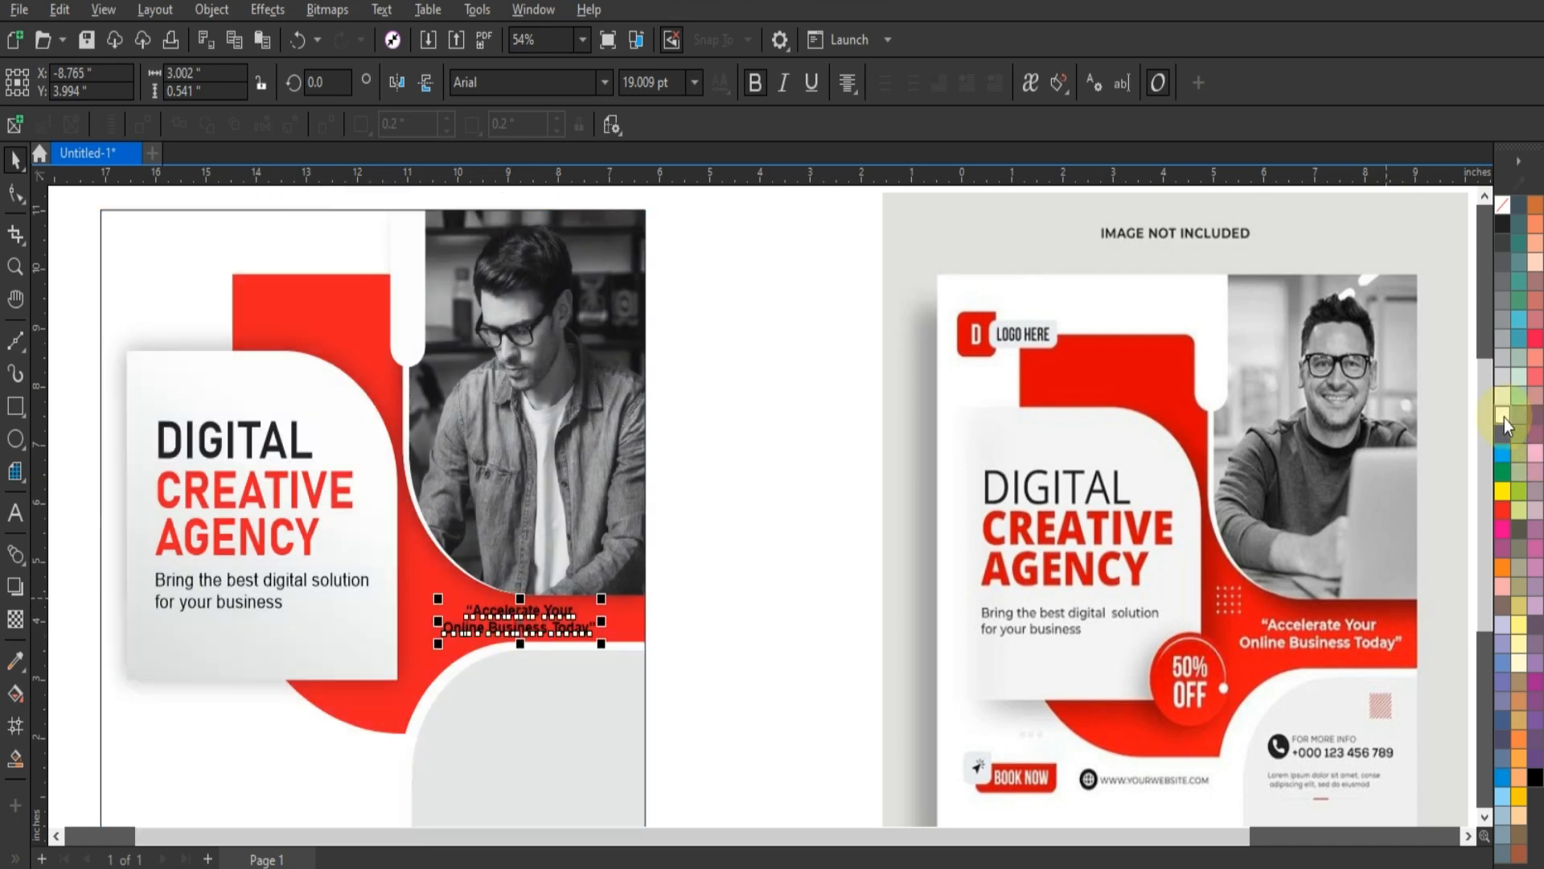
click(821, 489)
Step: Copy the tagline's first line onto the light grey rounded shape below the red band
scroll(827, 489, down, 2)
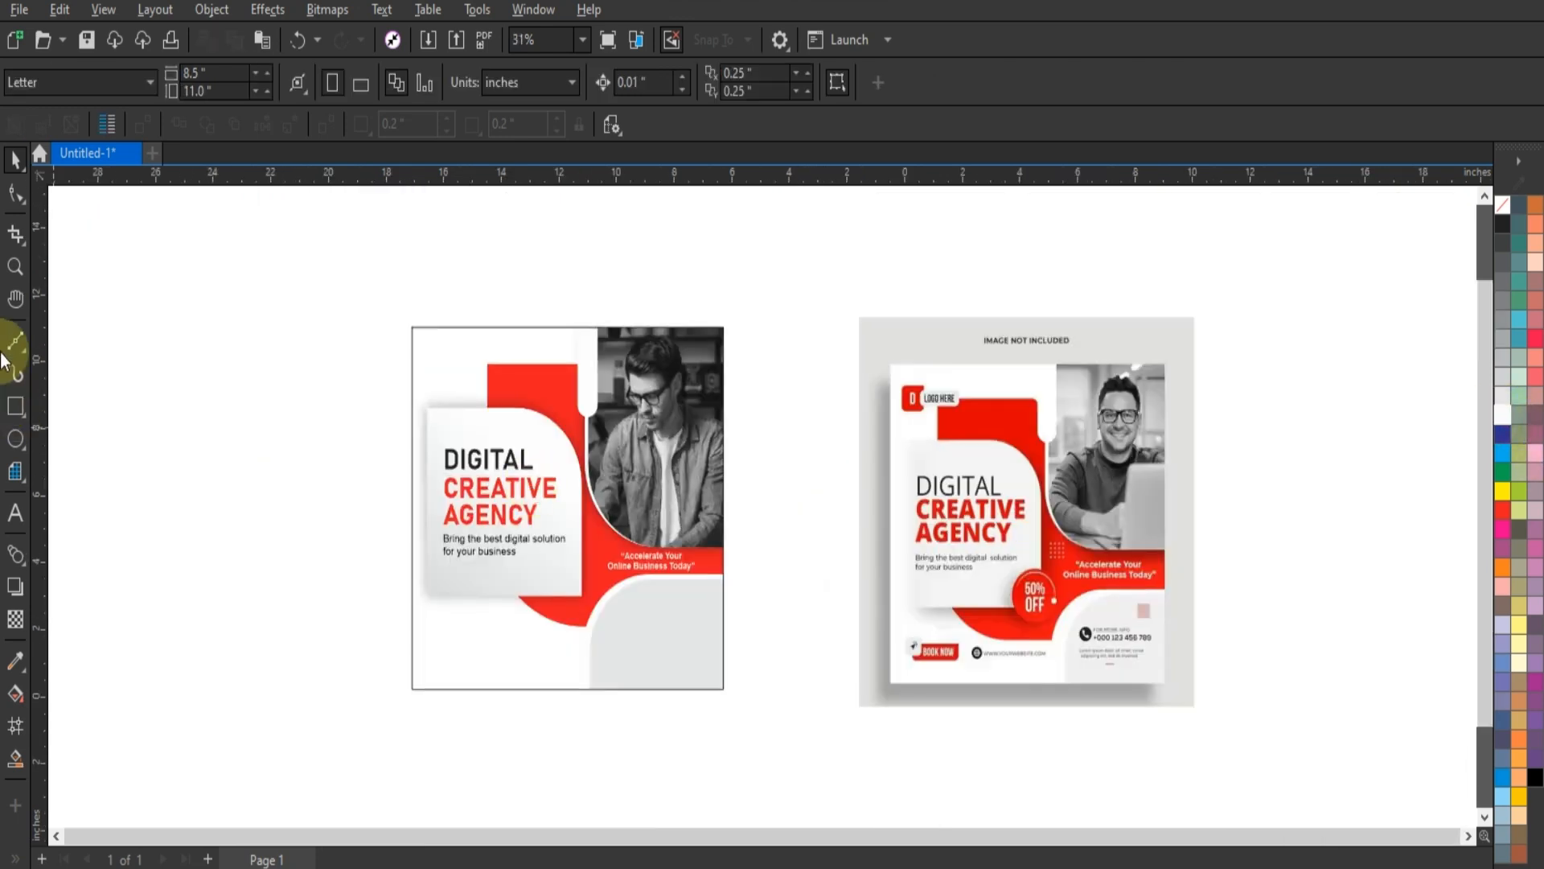
key(z)
drag(385, 312, 1188, 712)
click(15, 159)
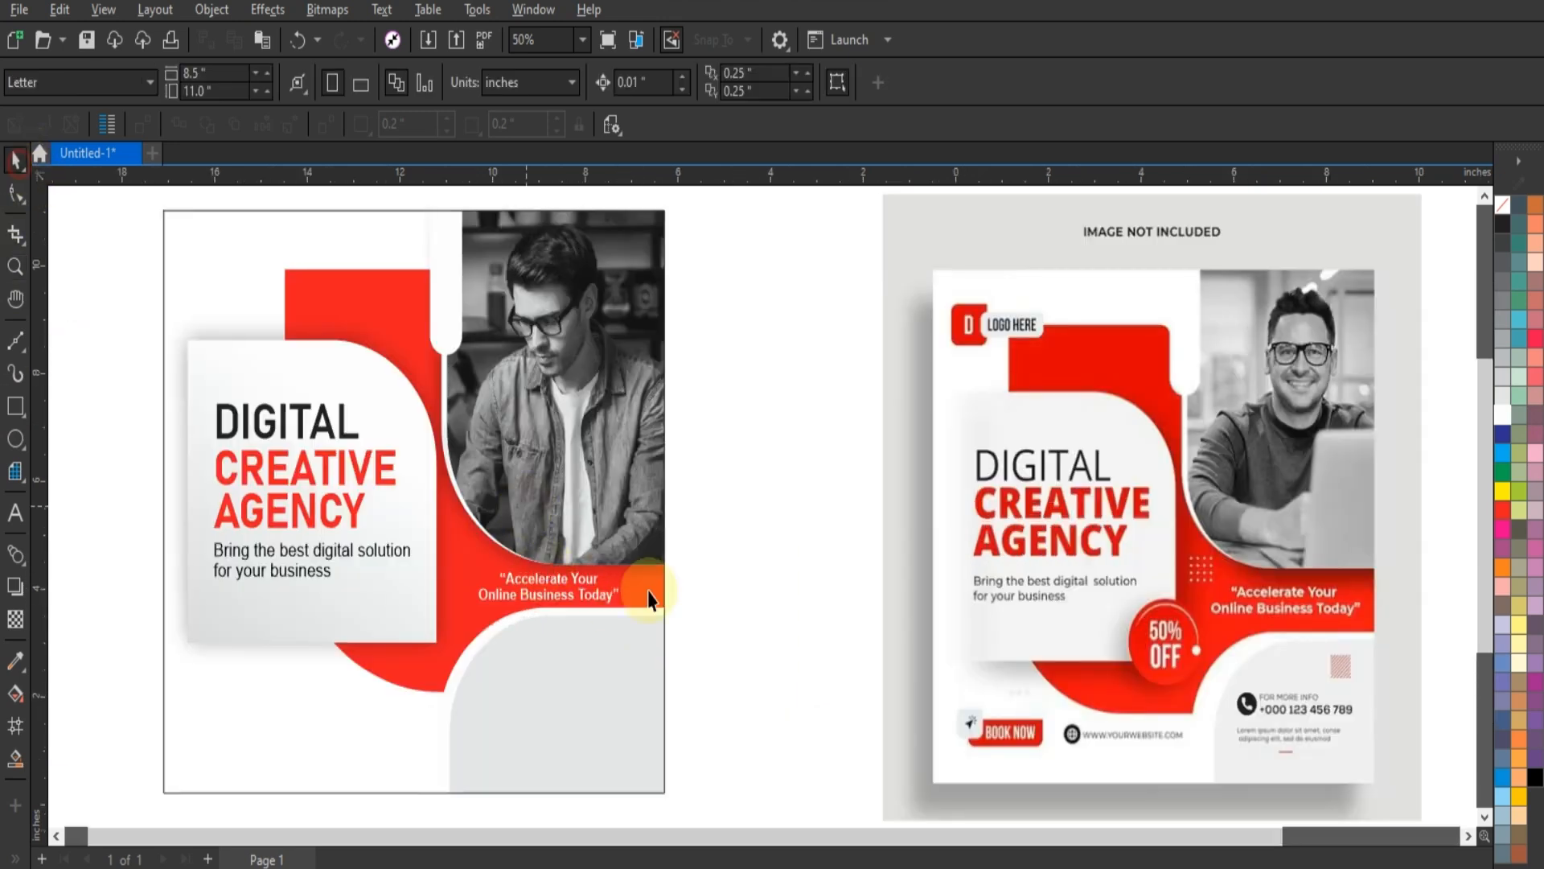
drag(362, 561, 657, 702)
scroll(720, 586, down, 1)
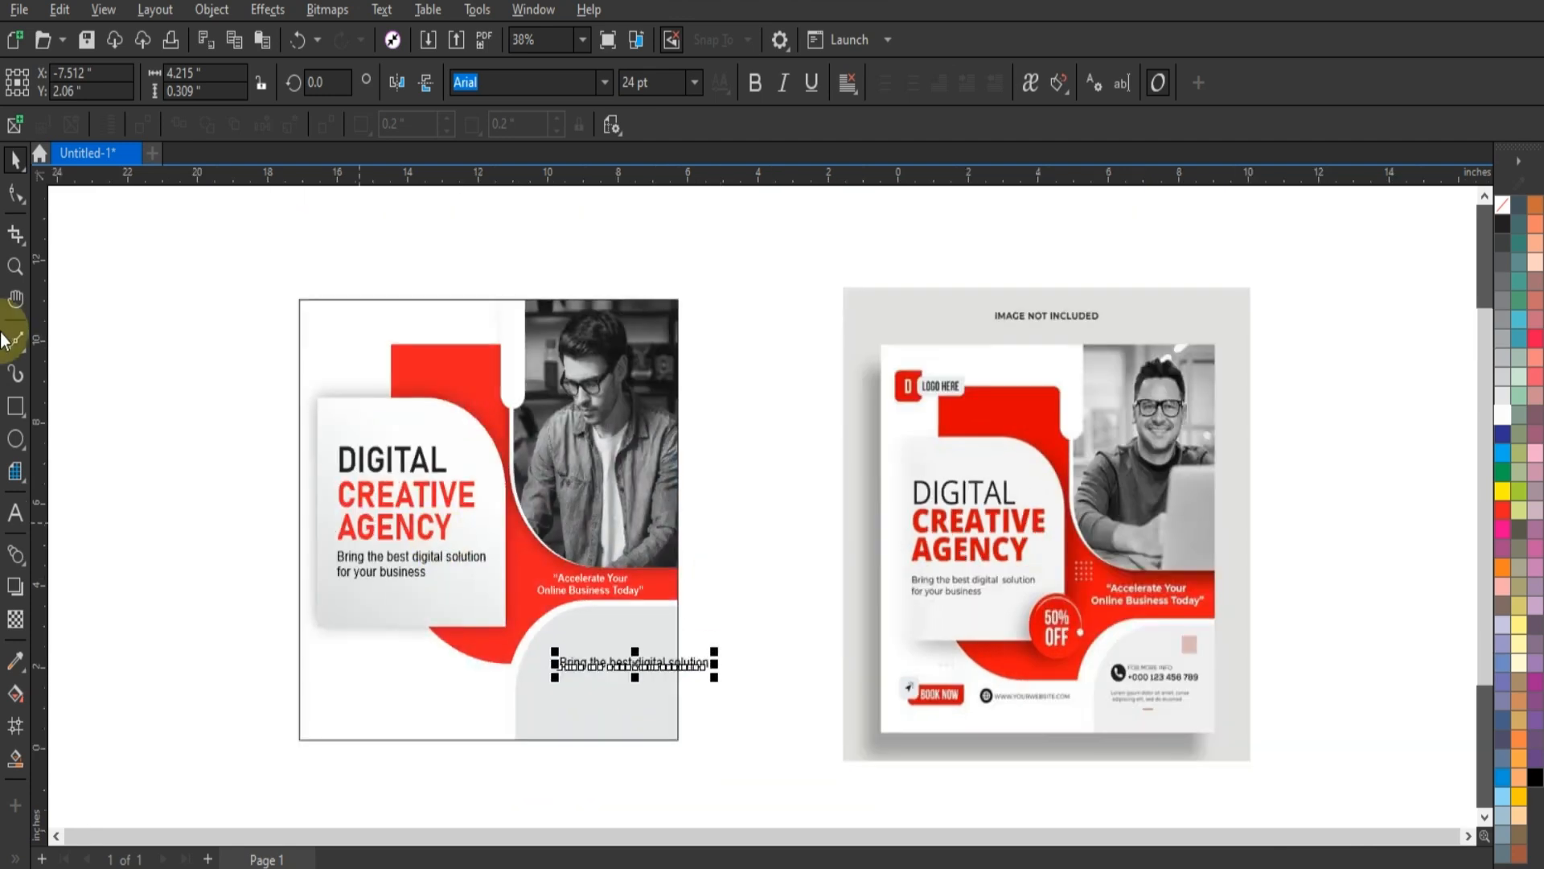
click(15, 266)
drag(400, 541, 1207, 724)
Step: Replace the copied line's text with "FOR MORE INFO" and the contact phone number on a second line
click(15, 513)
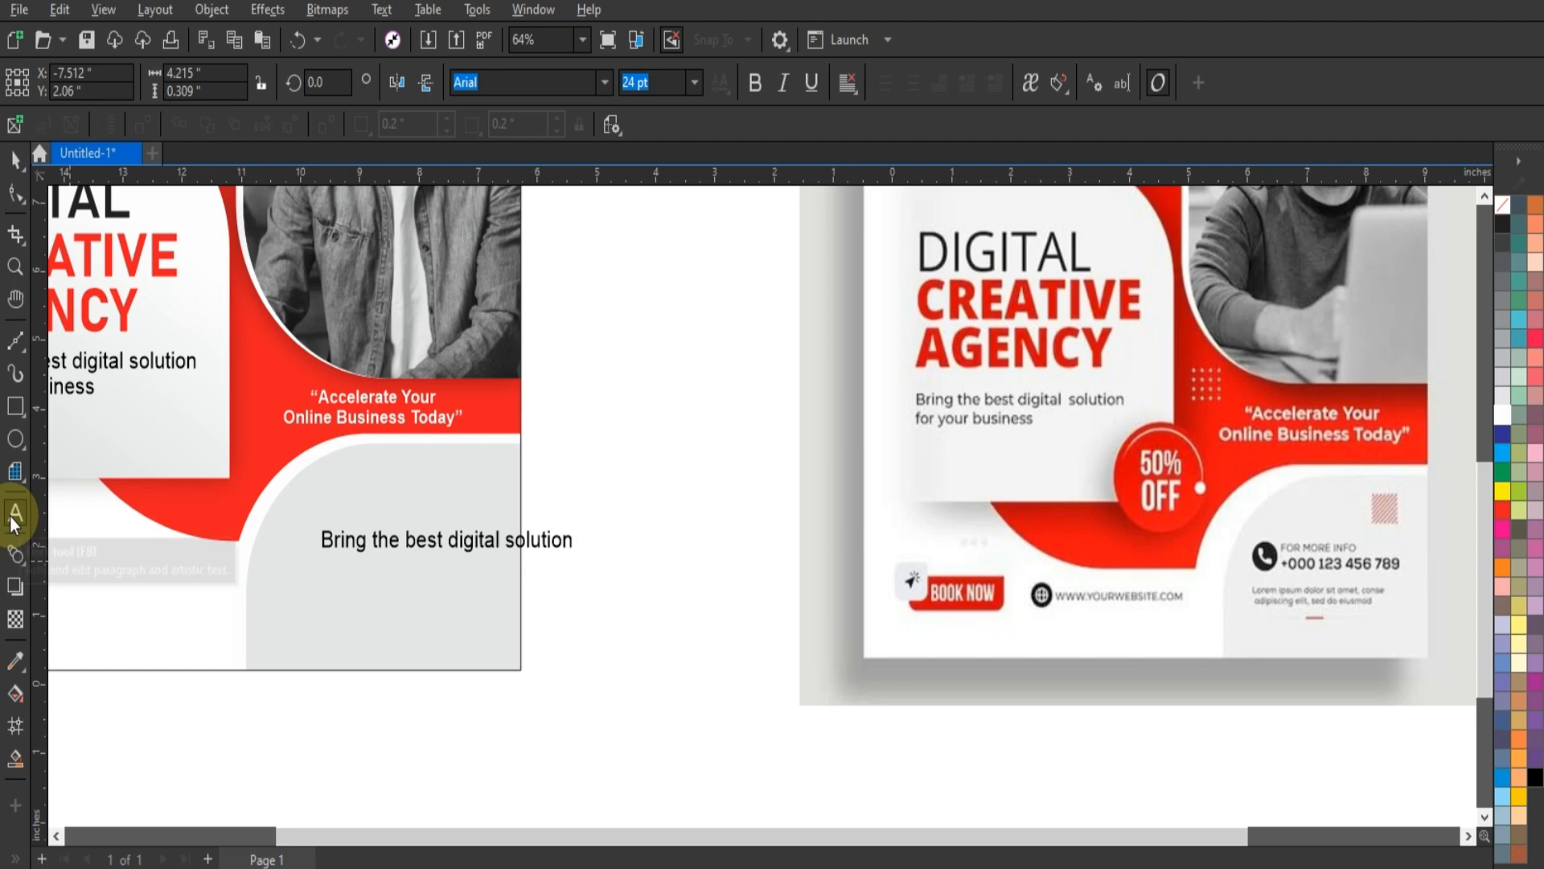
key(ctrl+a)
text(FO)
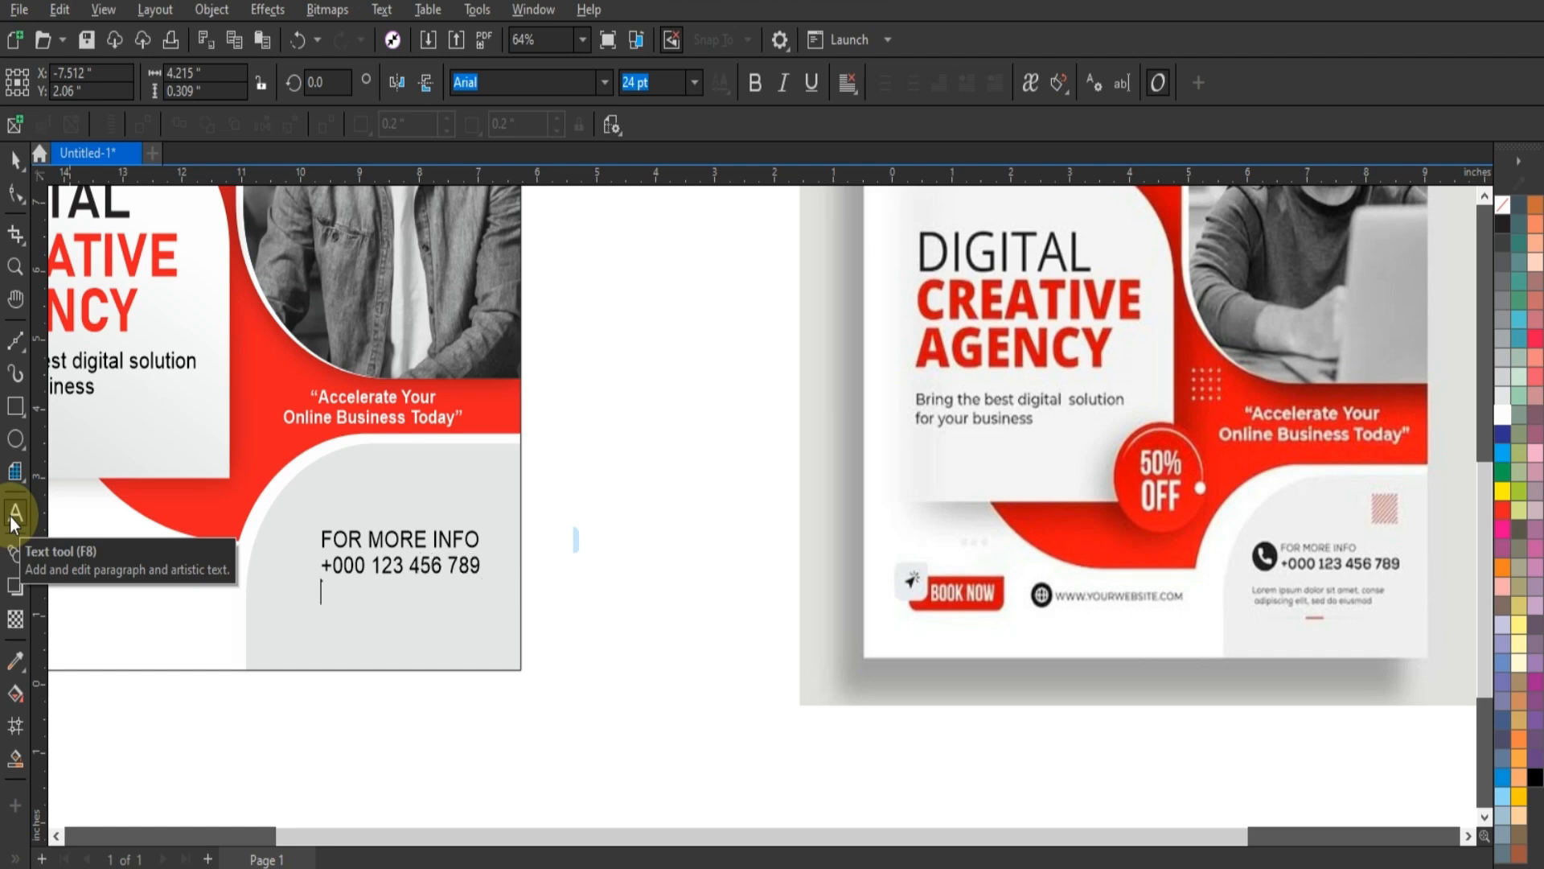
click(9, 517)
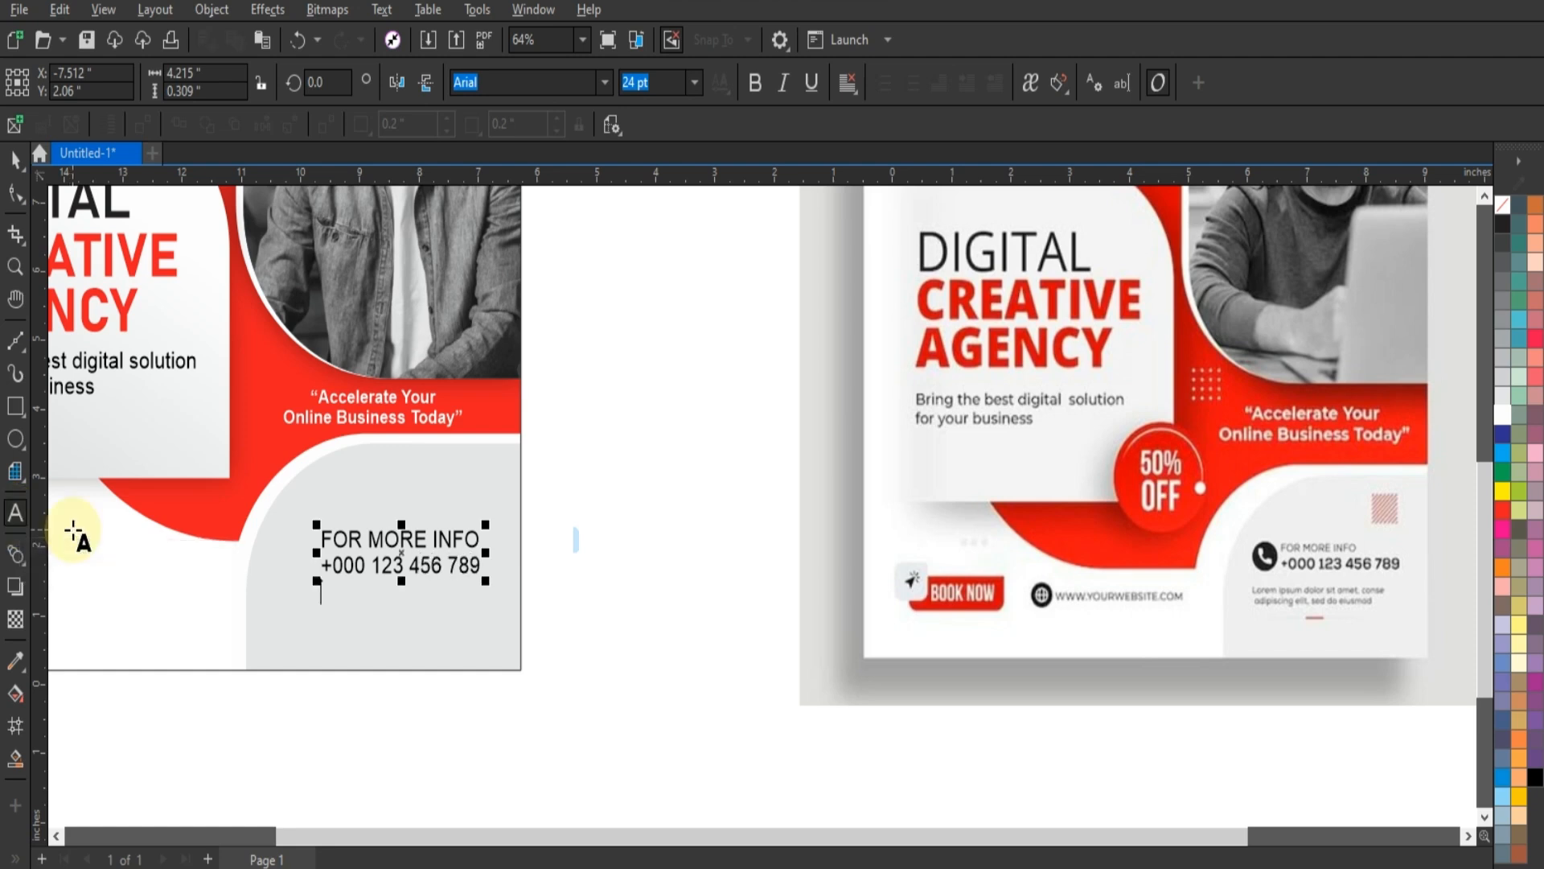
click(11, 164)
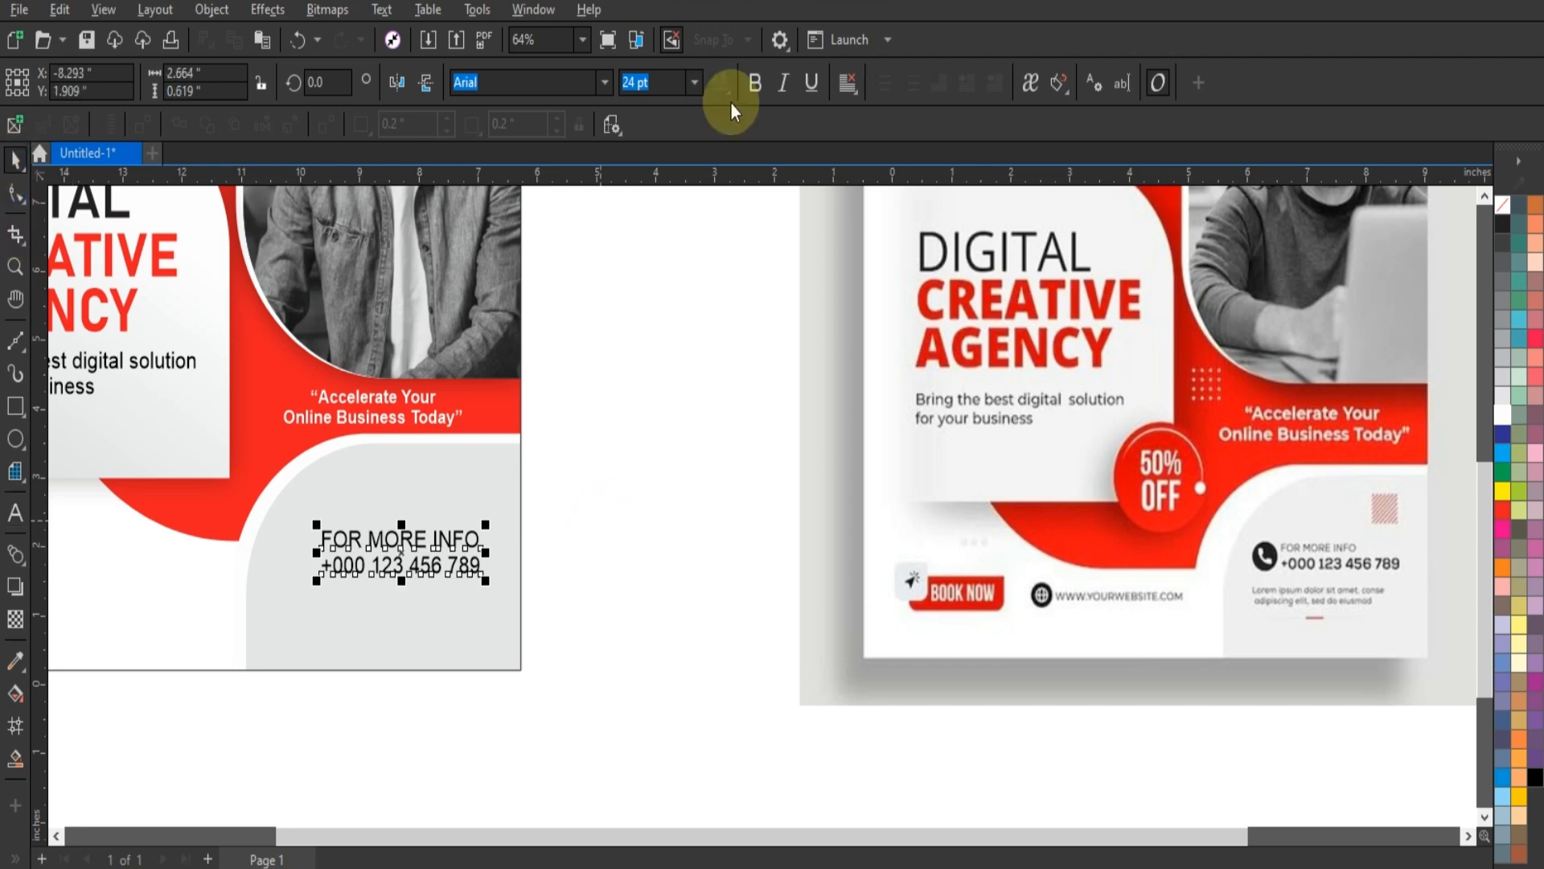
Step: Make both contact lines bold, shrink the separated FOR MORE INFO line to about 14 pt and move the pair slightly lower
click(755, 82)
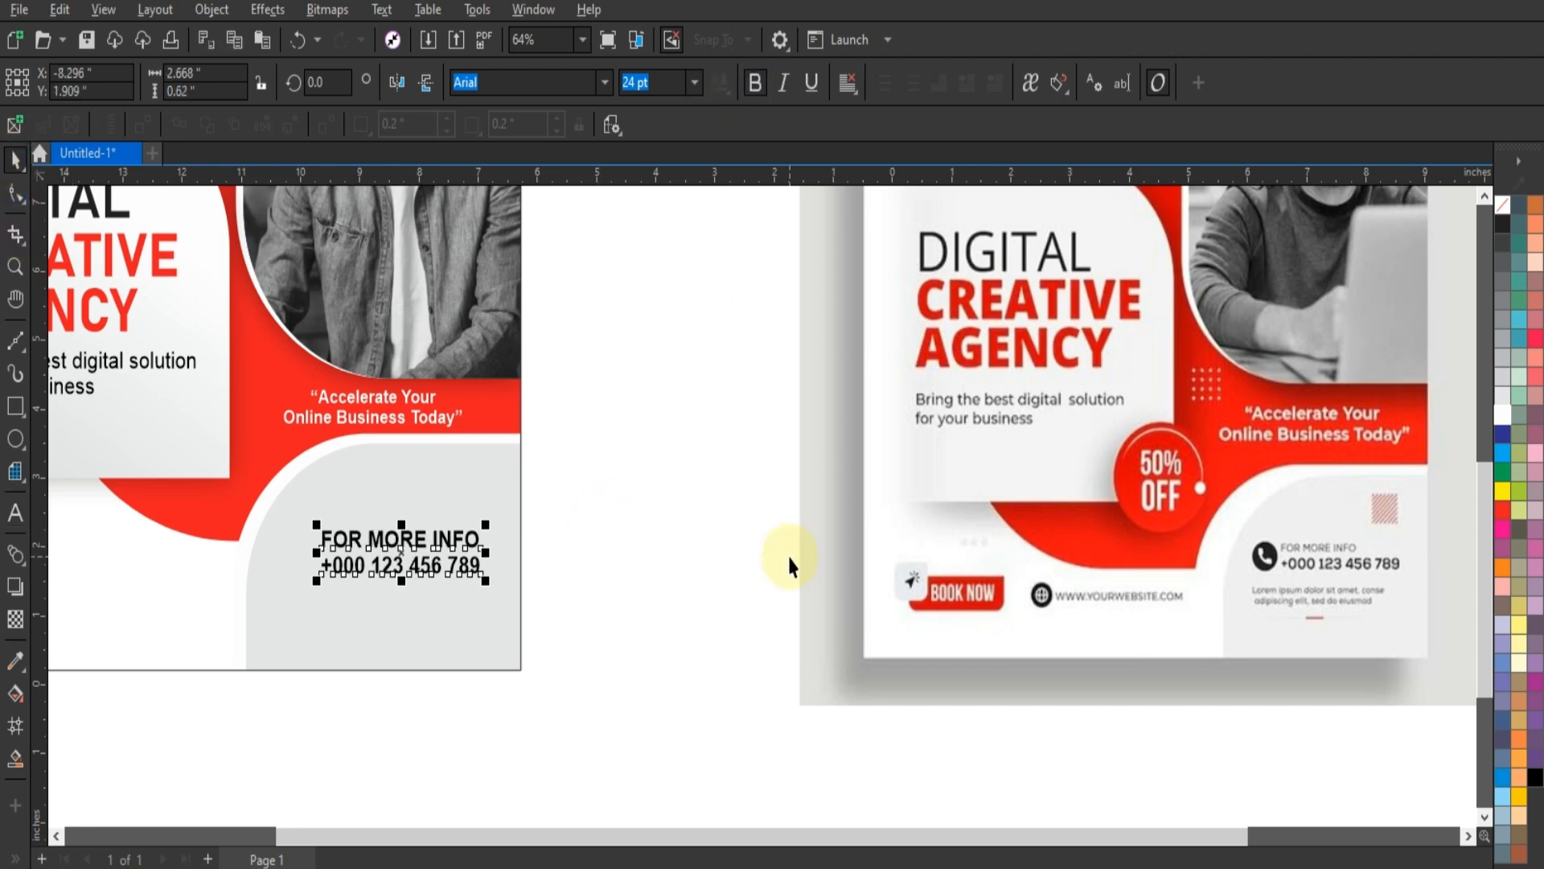
click(465, 540)
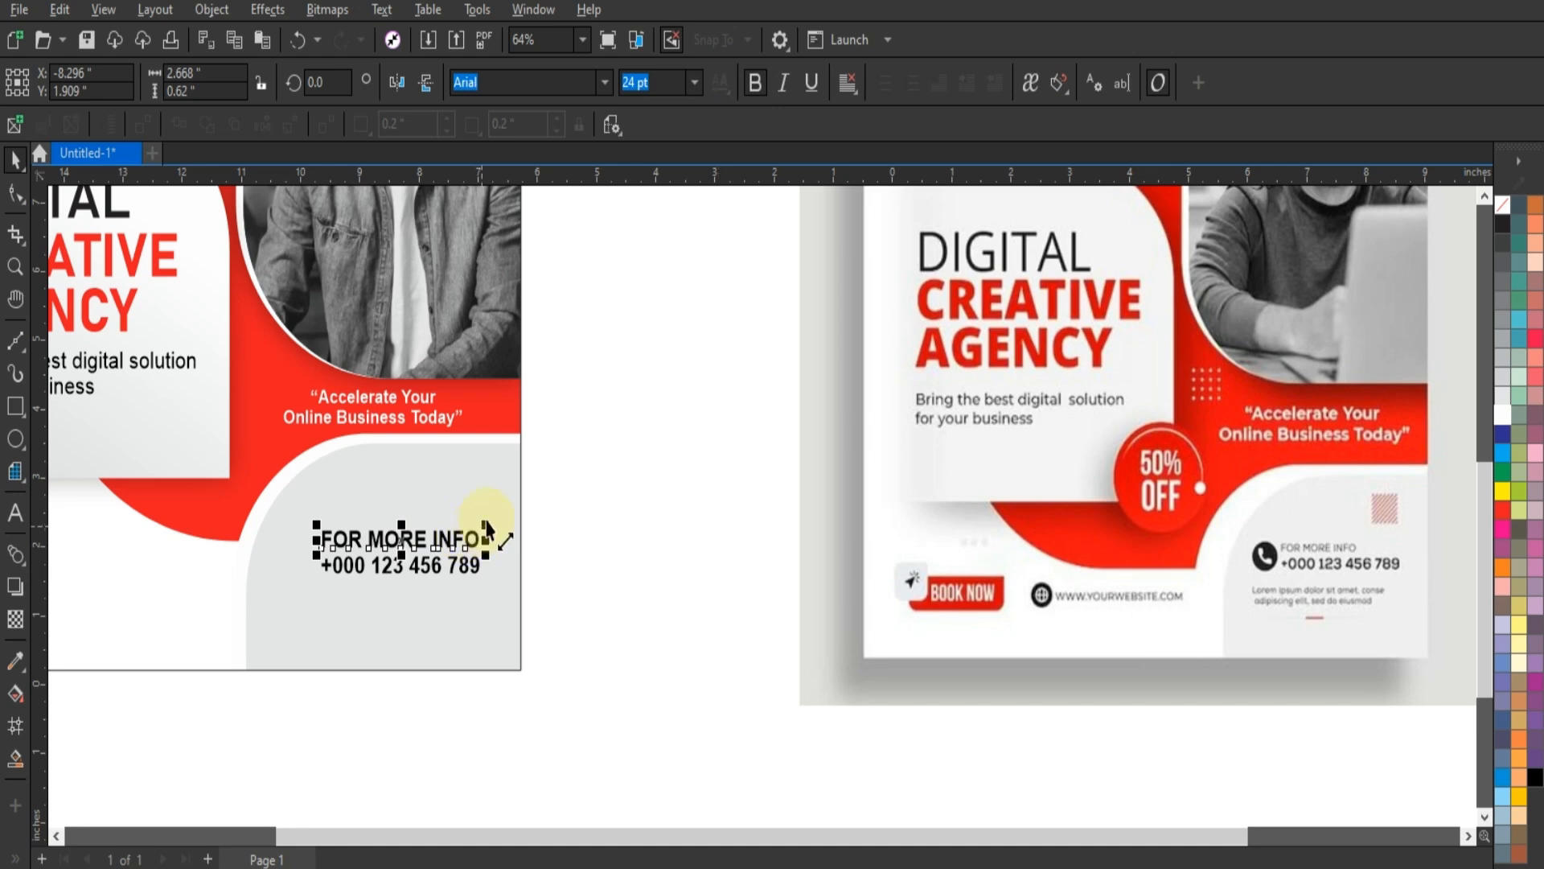
drag(492, 535, 466, 536)
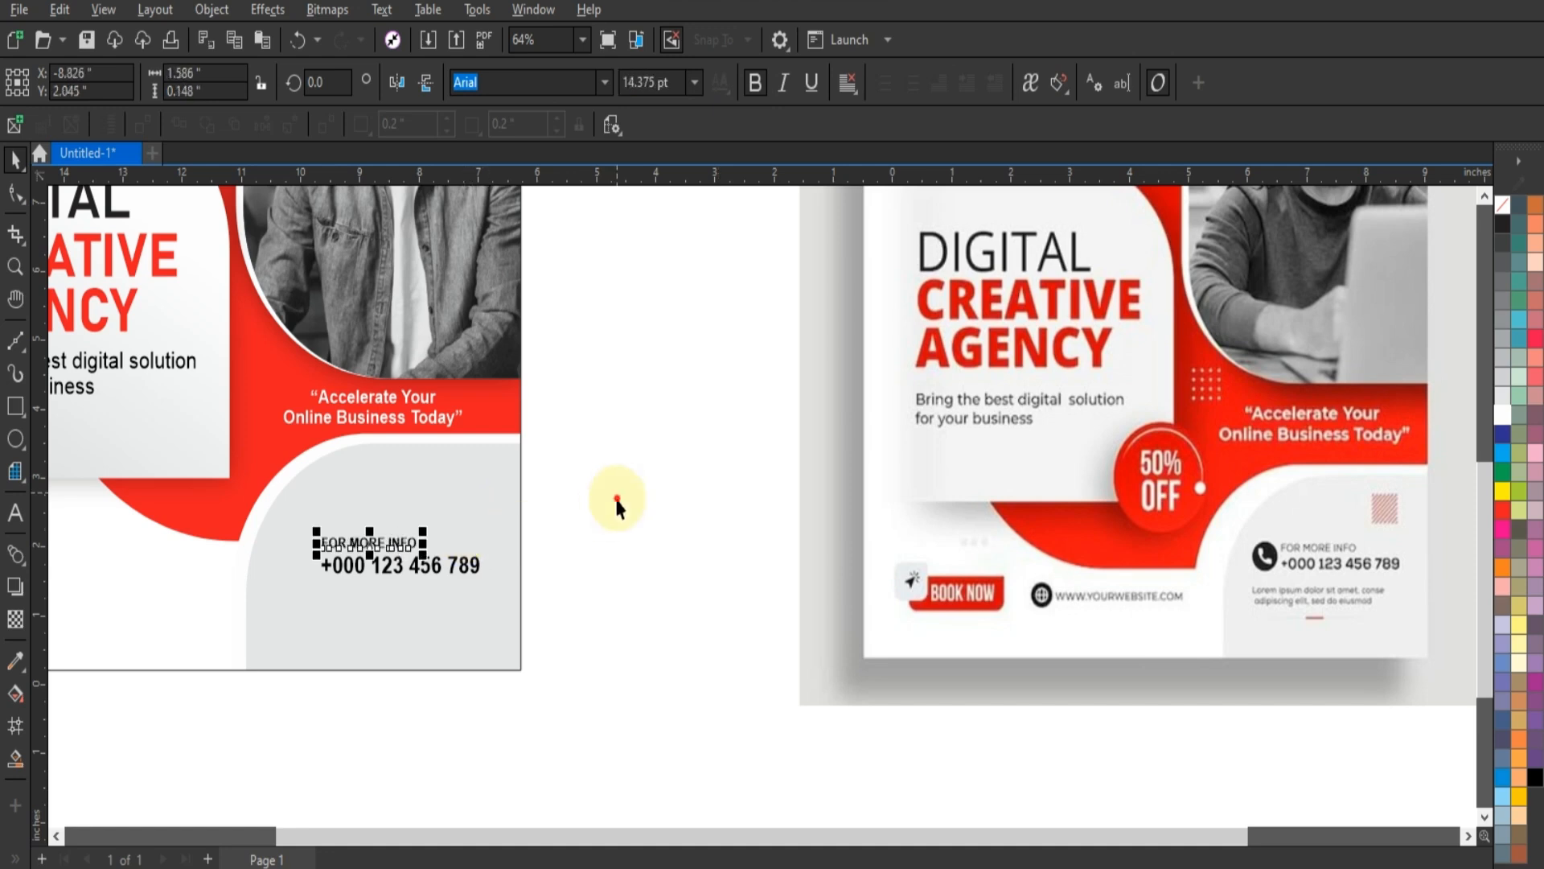
shift+click(372, 571)
drag(379, 570, 370, 586)
click(779, 627)
Step: Draw a circle about 1.74 inches across over the lower corner of the gradient shape, beside the red band, and fill it with red
scroll(779, 627, down, 2)
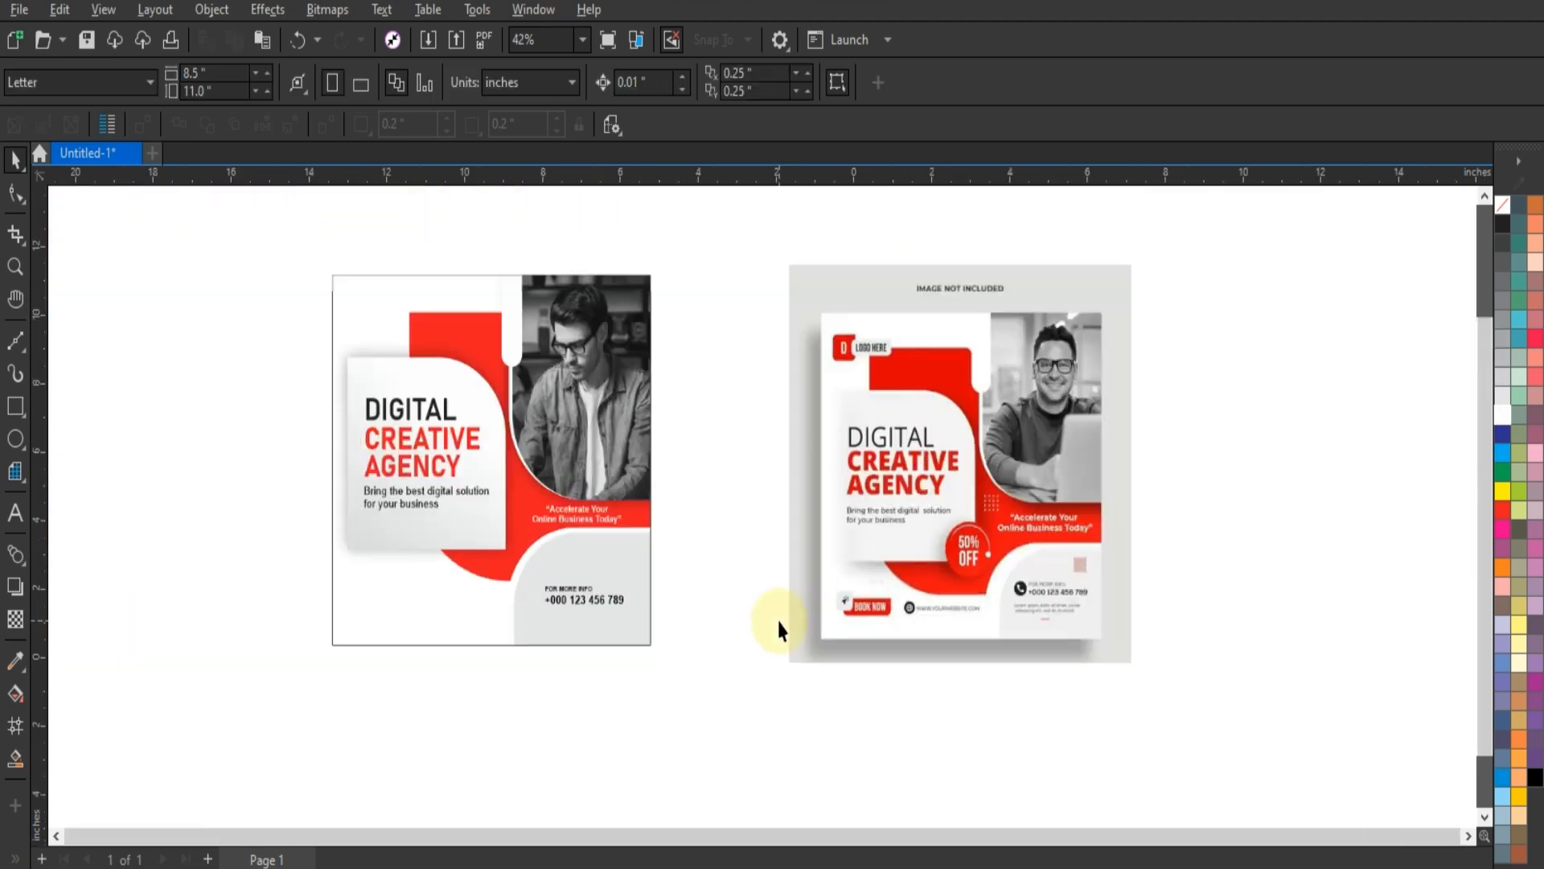
drag(275, 252, 1147, 659)
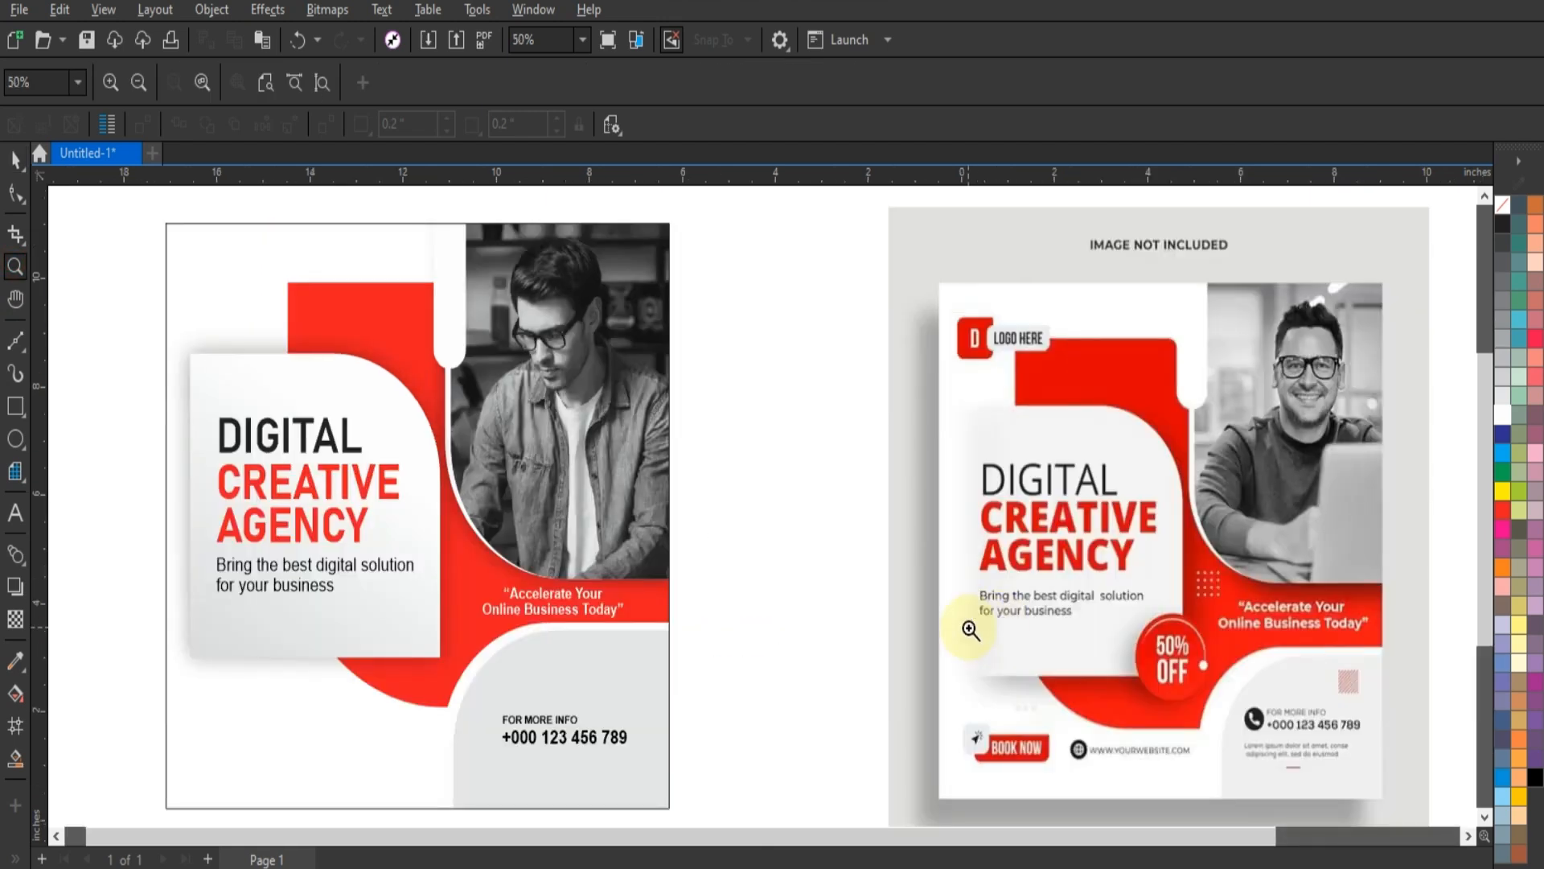
click(13, 439)
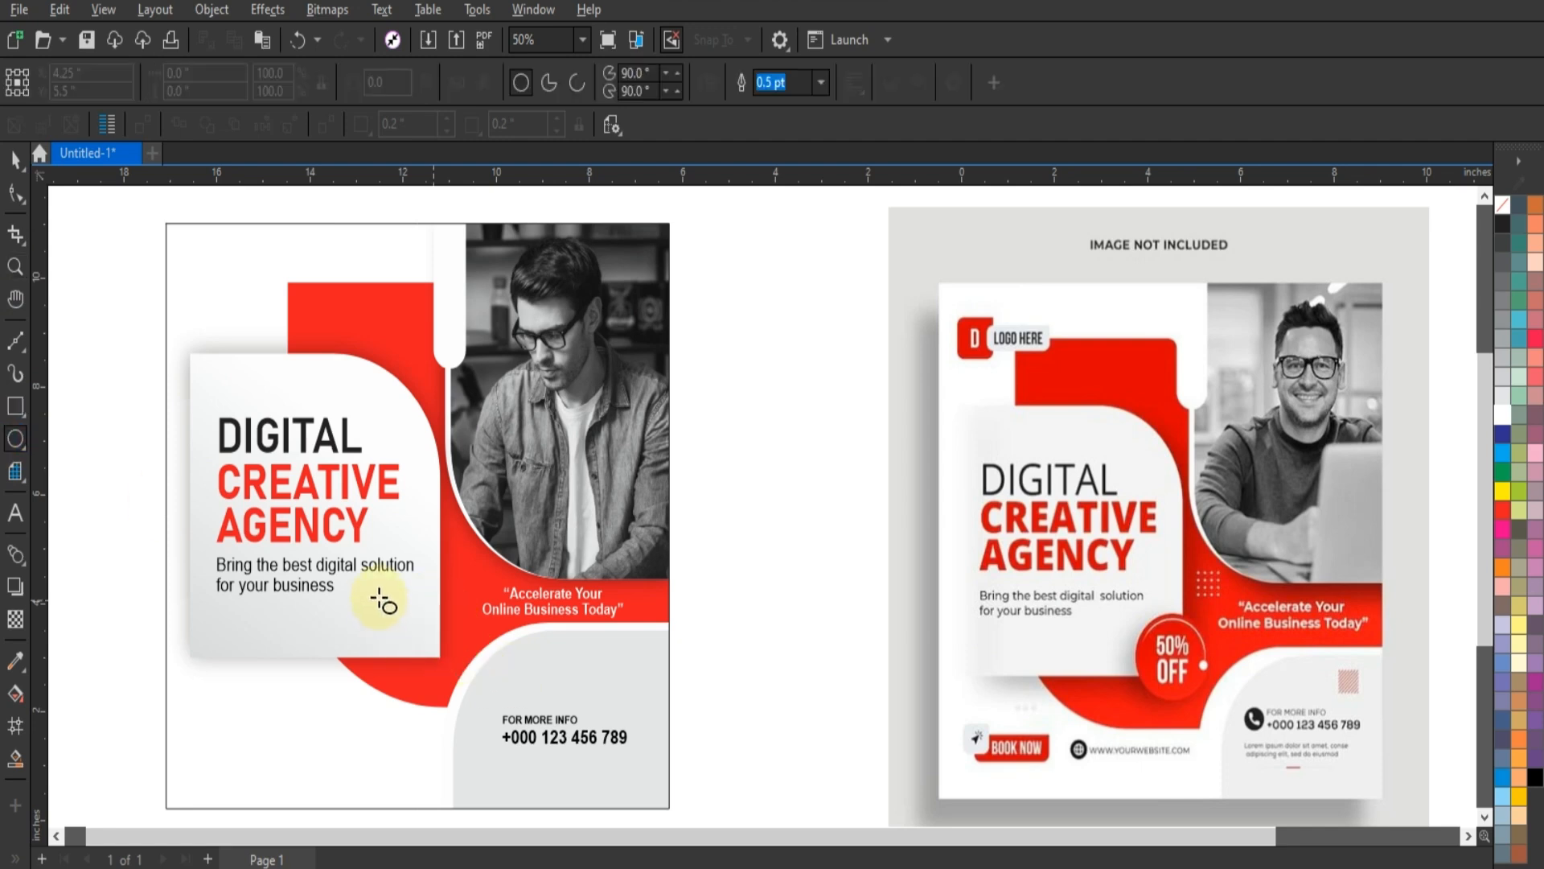
drag(392, 621, 428, 680)
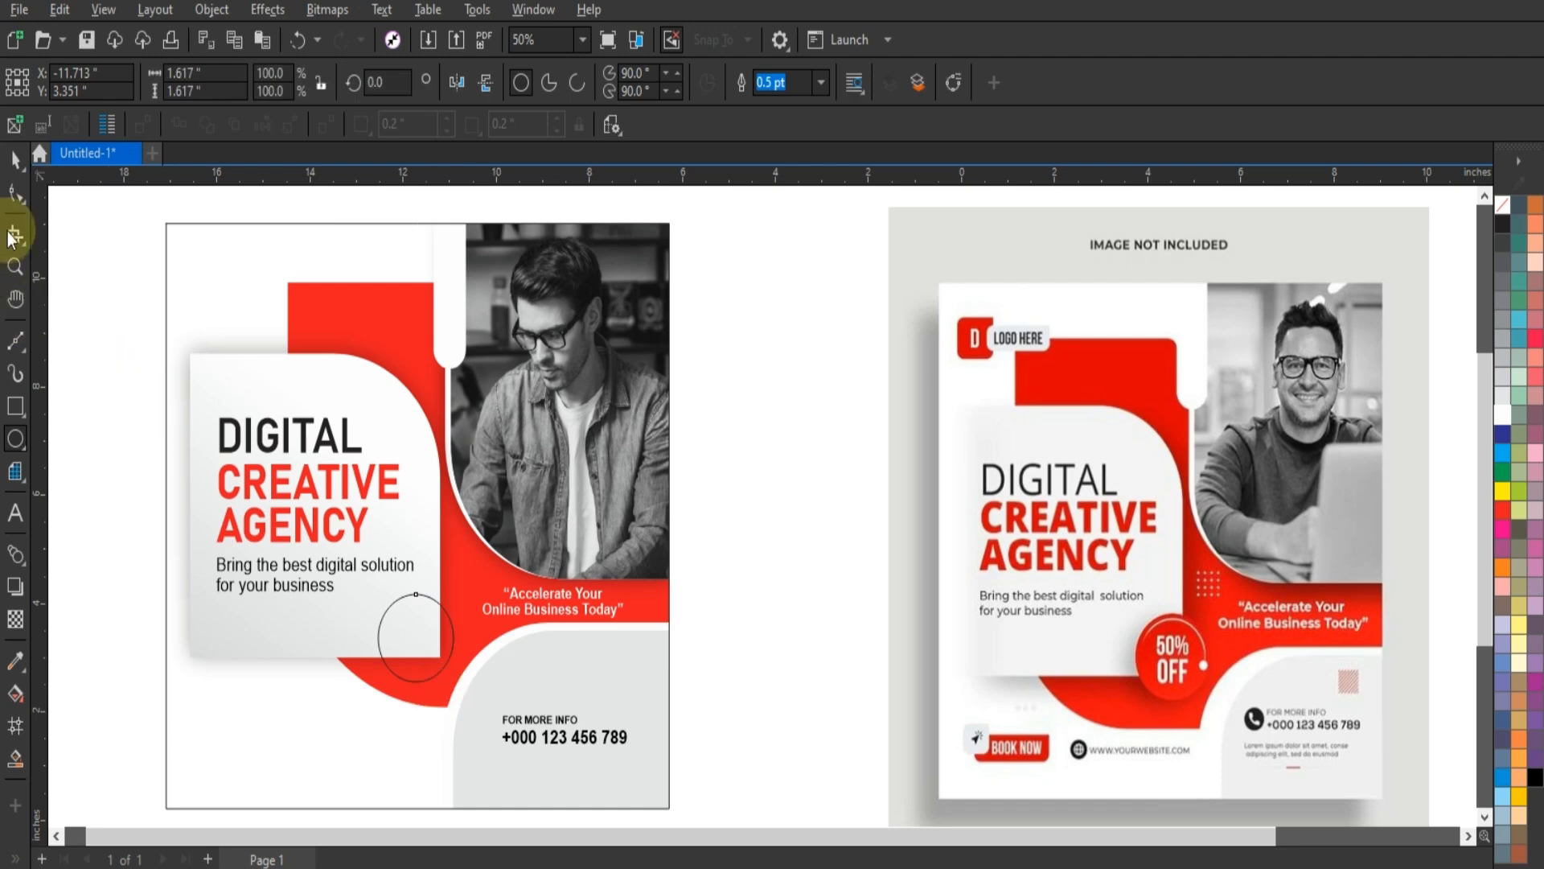
click(14, 159)
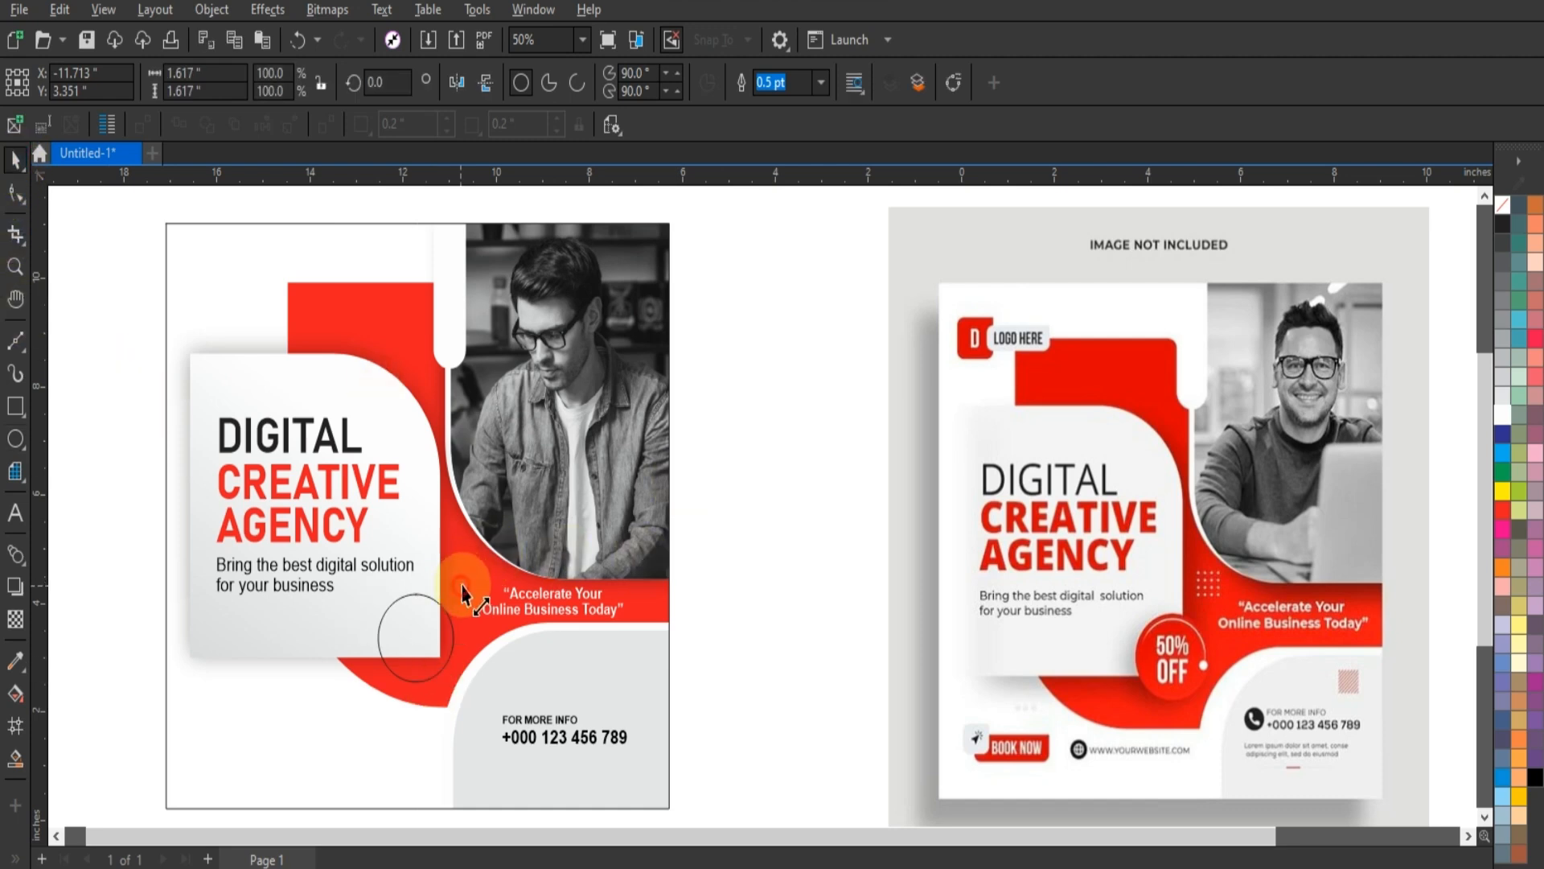
drag(463, 594, 461, 586)
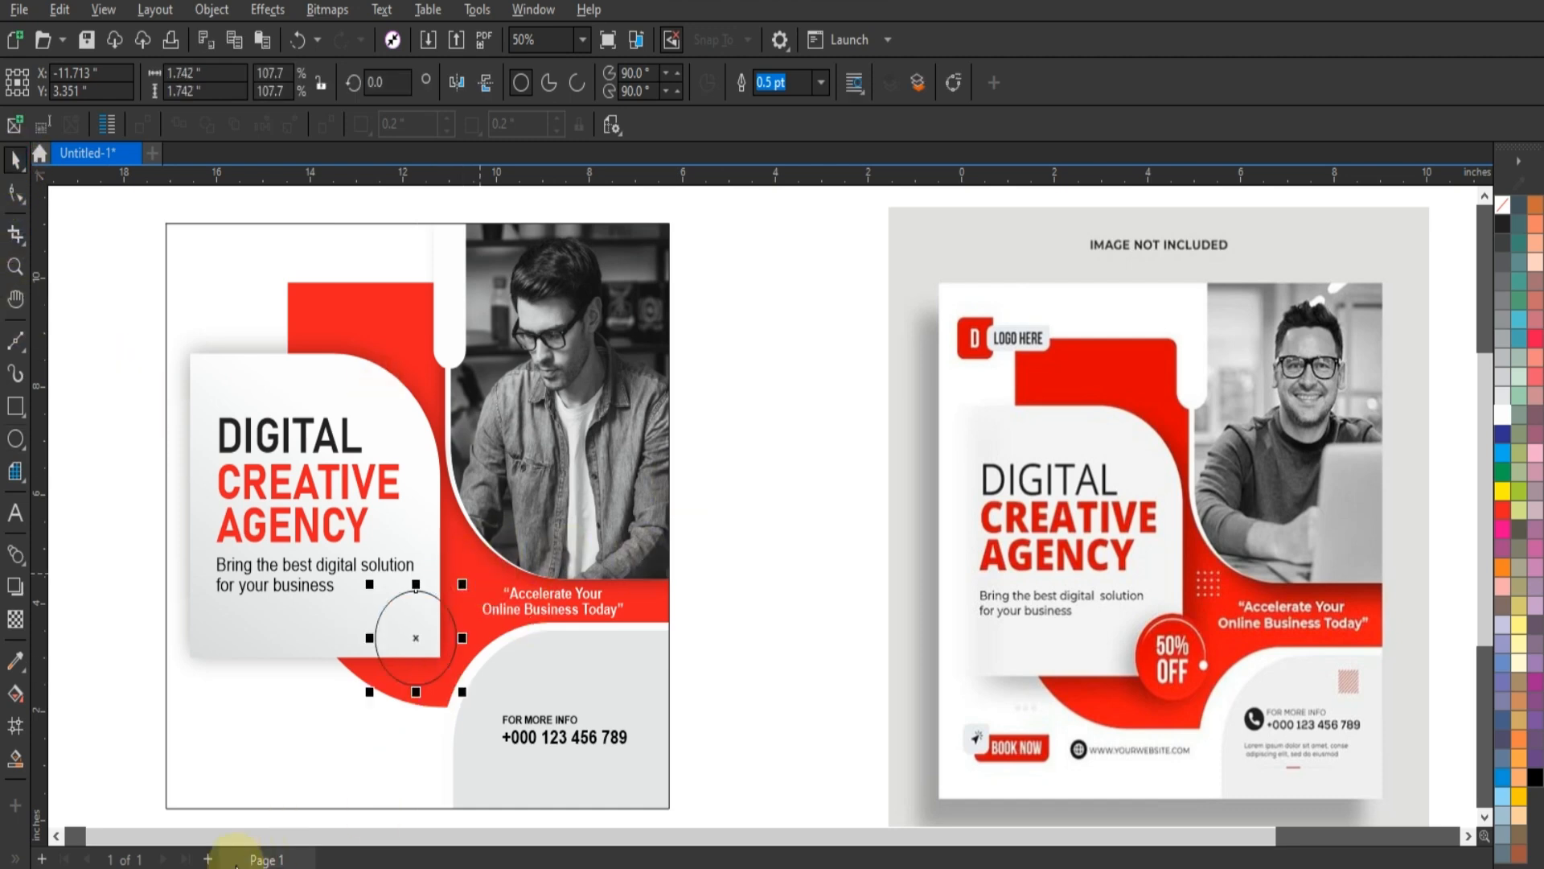
key(shift+F2)
click(174, 867)
scroll(354, 465, down, 1)
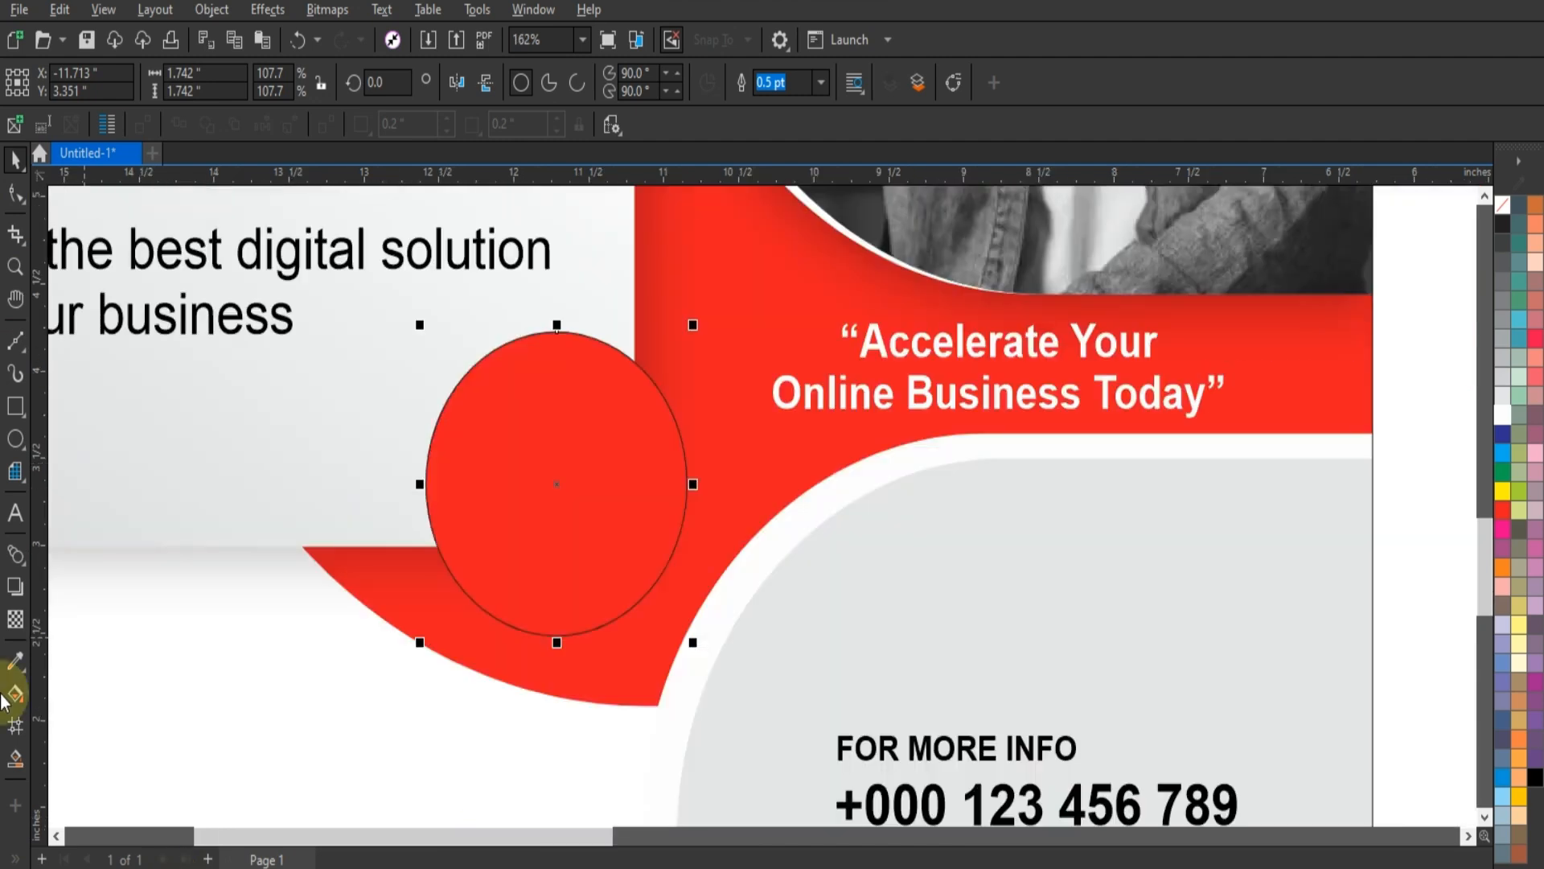
Step: Give the red circle a centred drop shadow with opacity 50 and feather 15, break the shadow apart and remove the circle's outline
click(14, 586)
drag(557, 484, 563, 612)
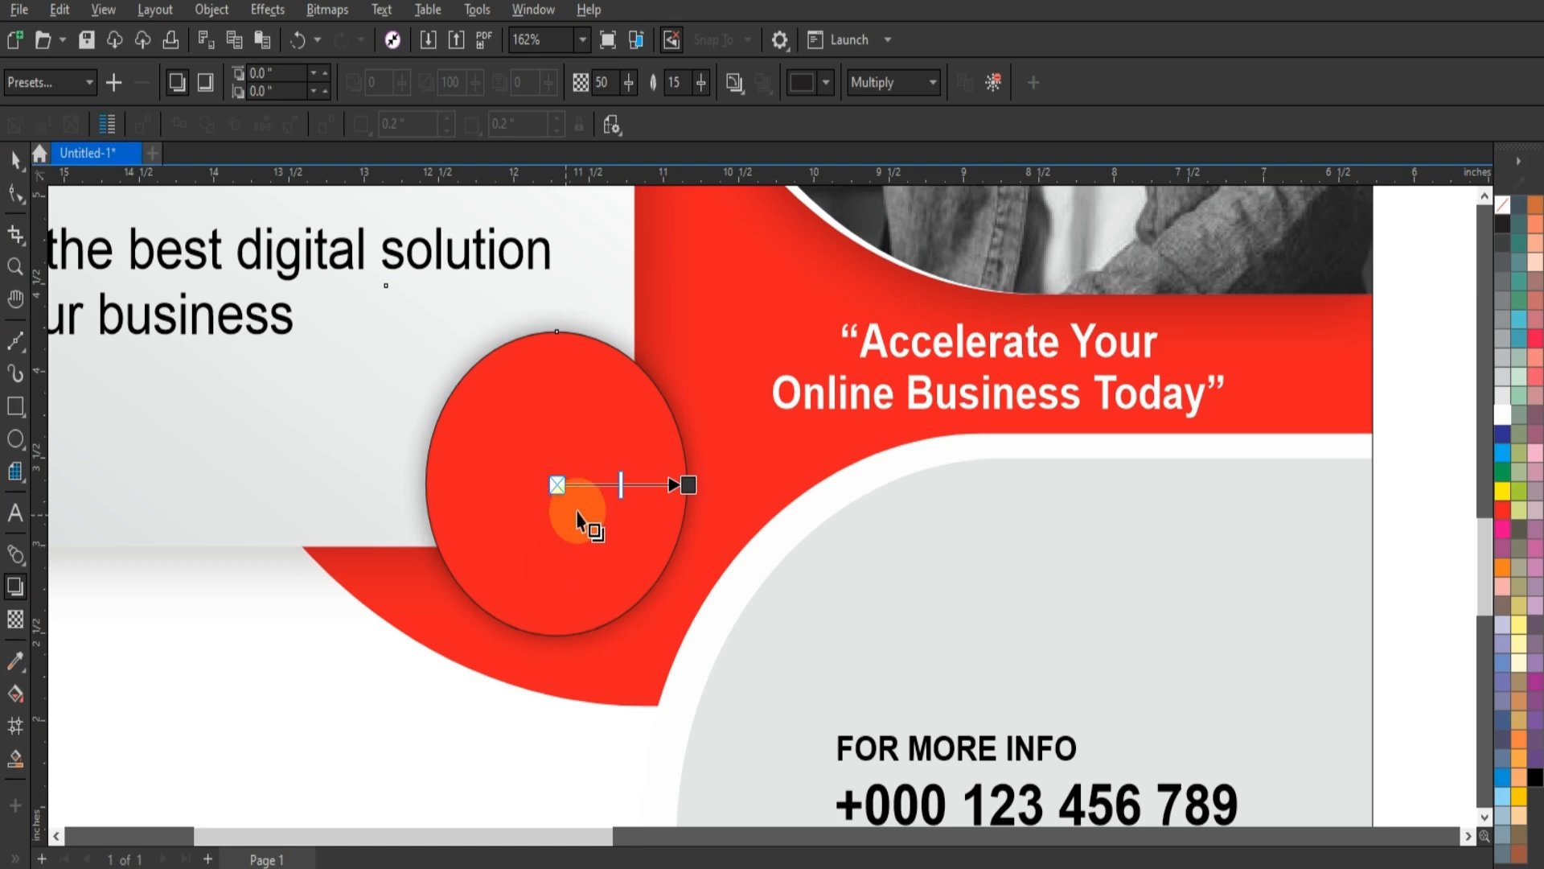
click(14, 158)
click(211, 9)
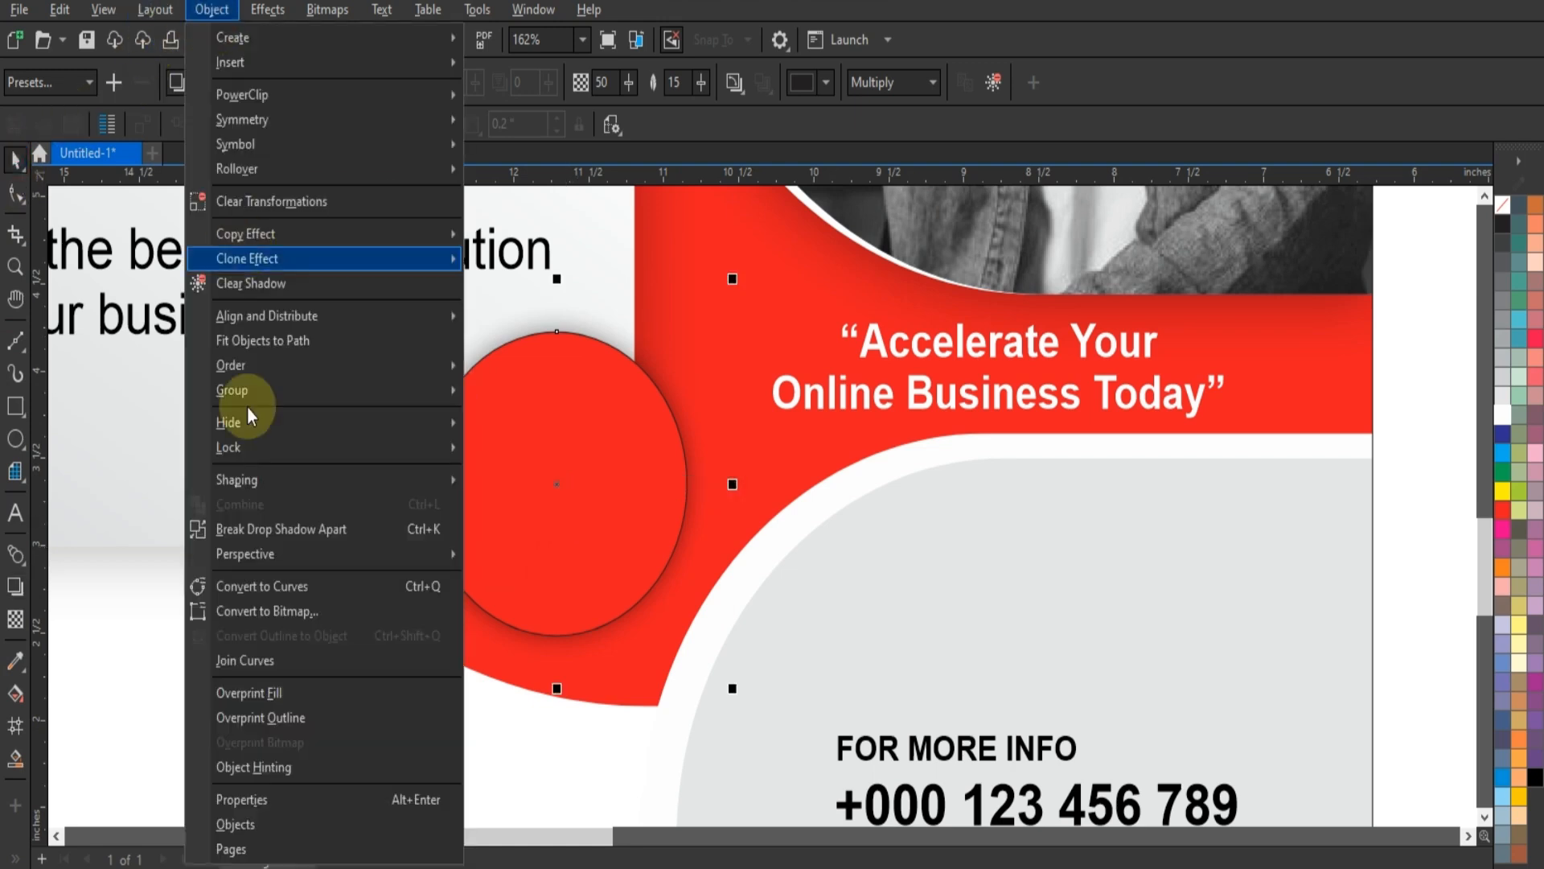
click(258, 528)
drag(610, 458, 604, 468)
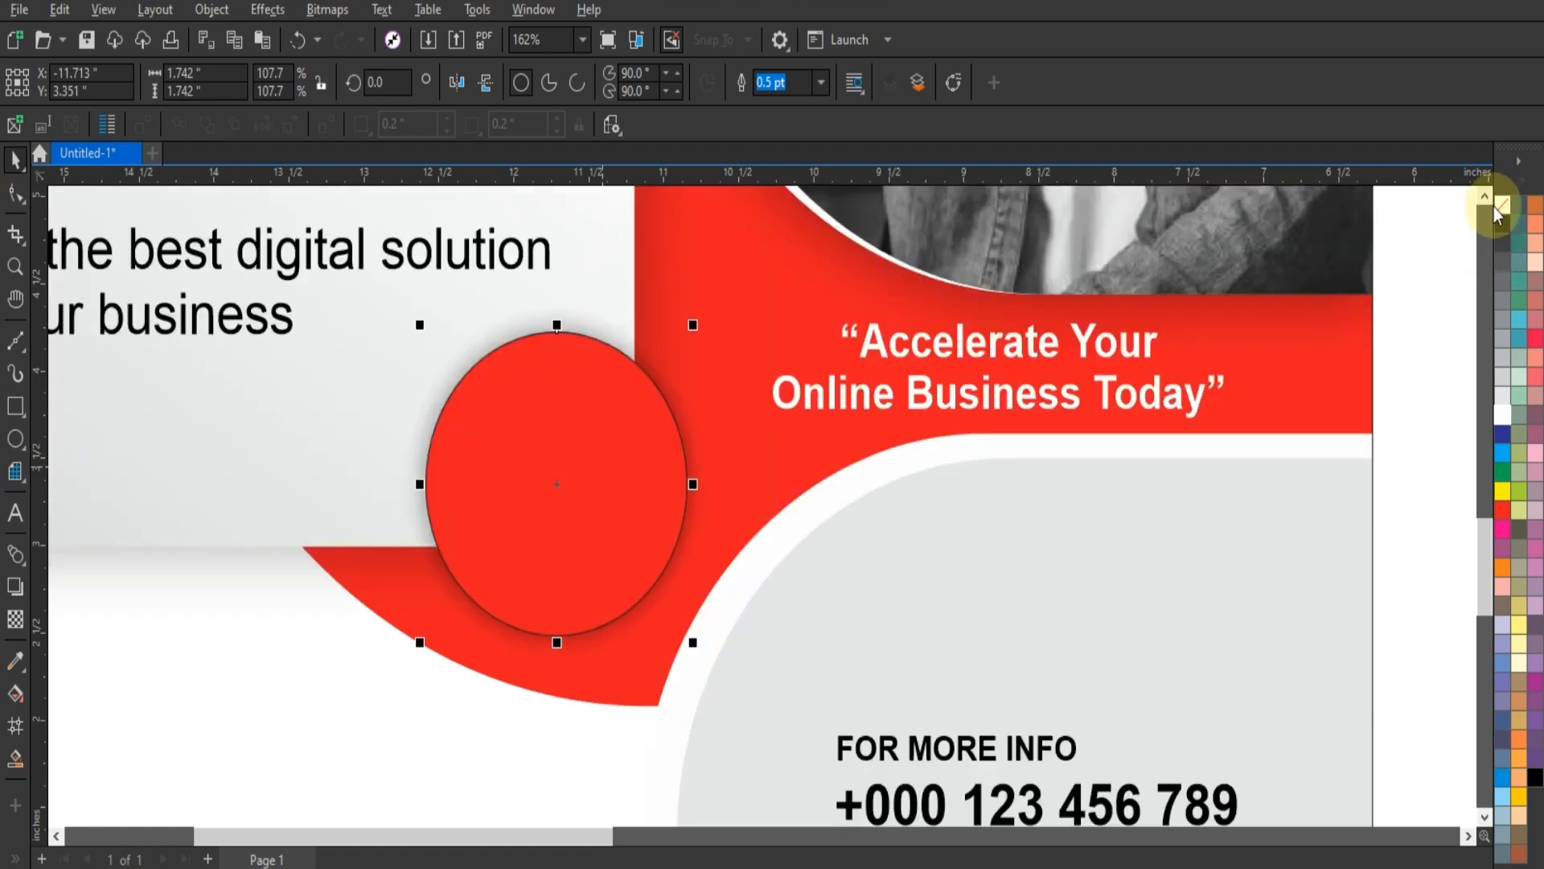
right_click(1489, 220)
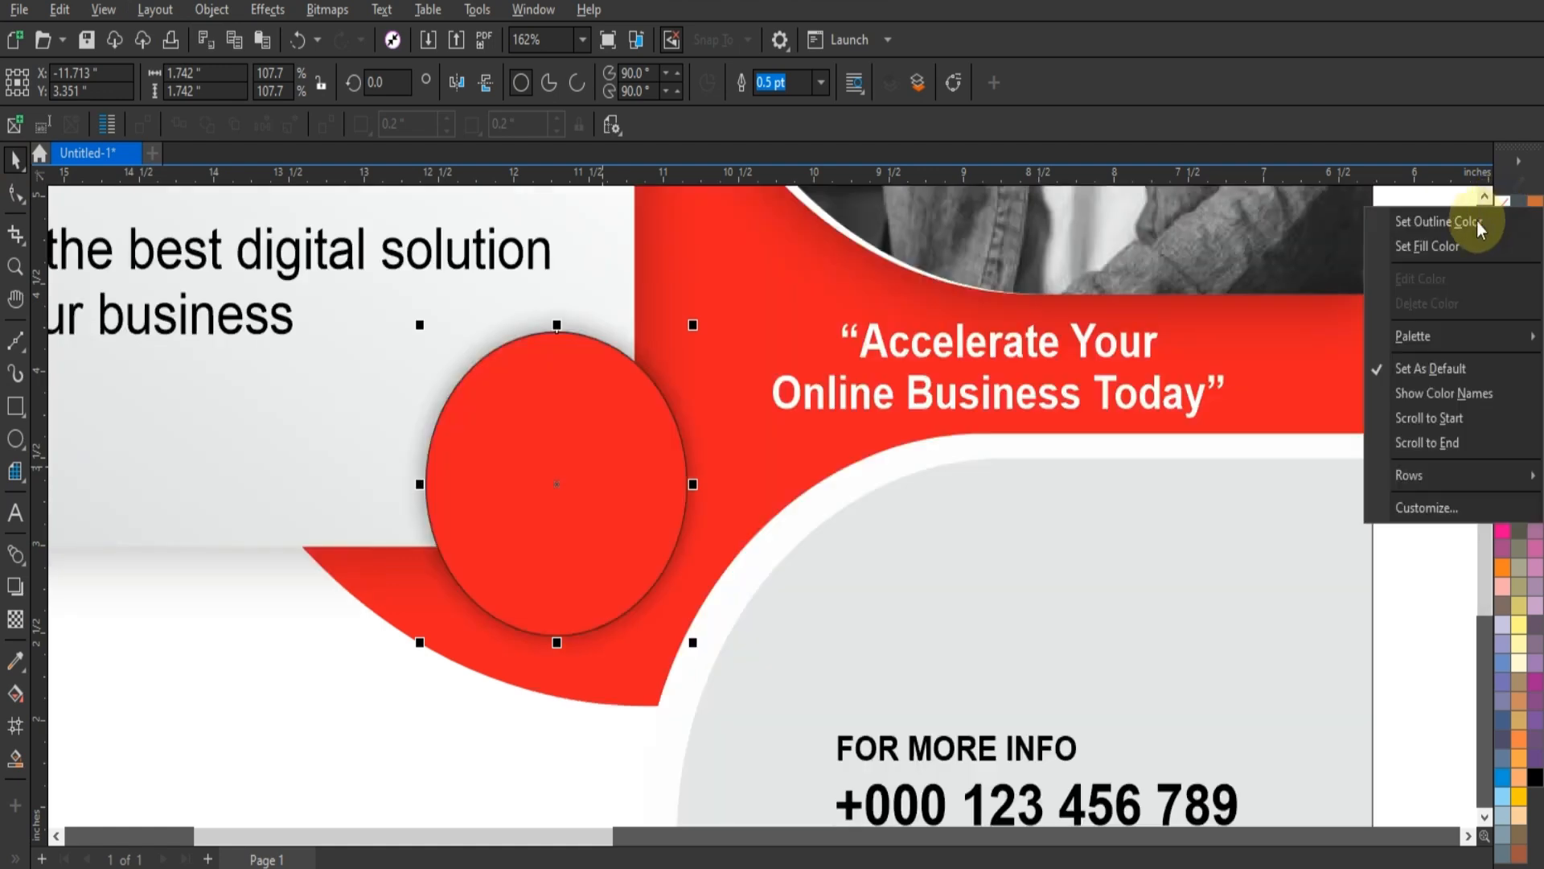
click(1480, 228)
Step: Create a concentric inner copy of the red circle about 1.57 inches across with a thin 0.5 pt white outline
drag(693, 325, 690, 354)
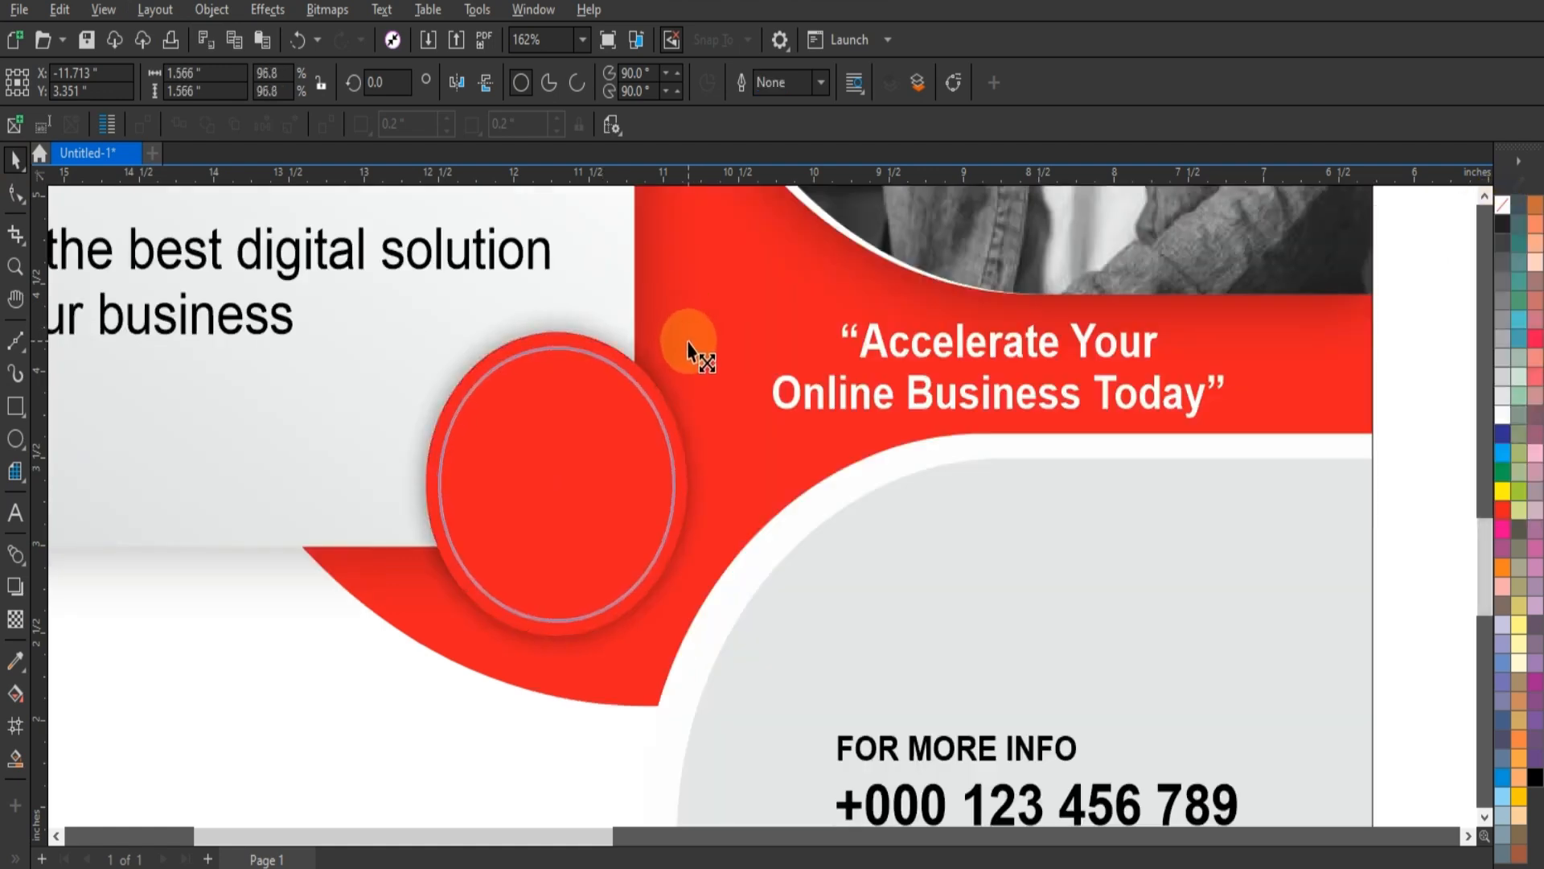
right_click(1504, 390)
click(1483, 424)
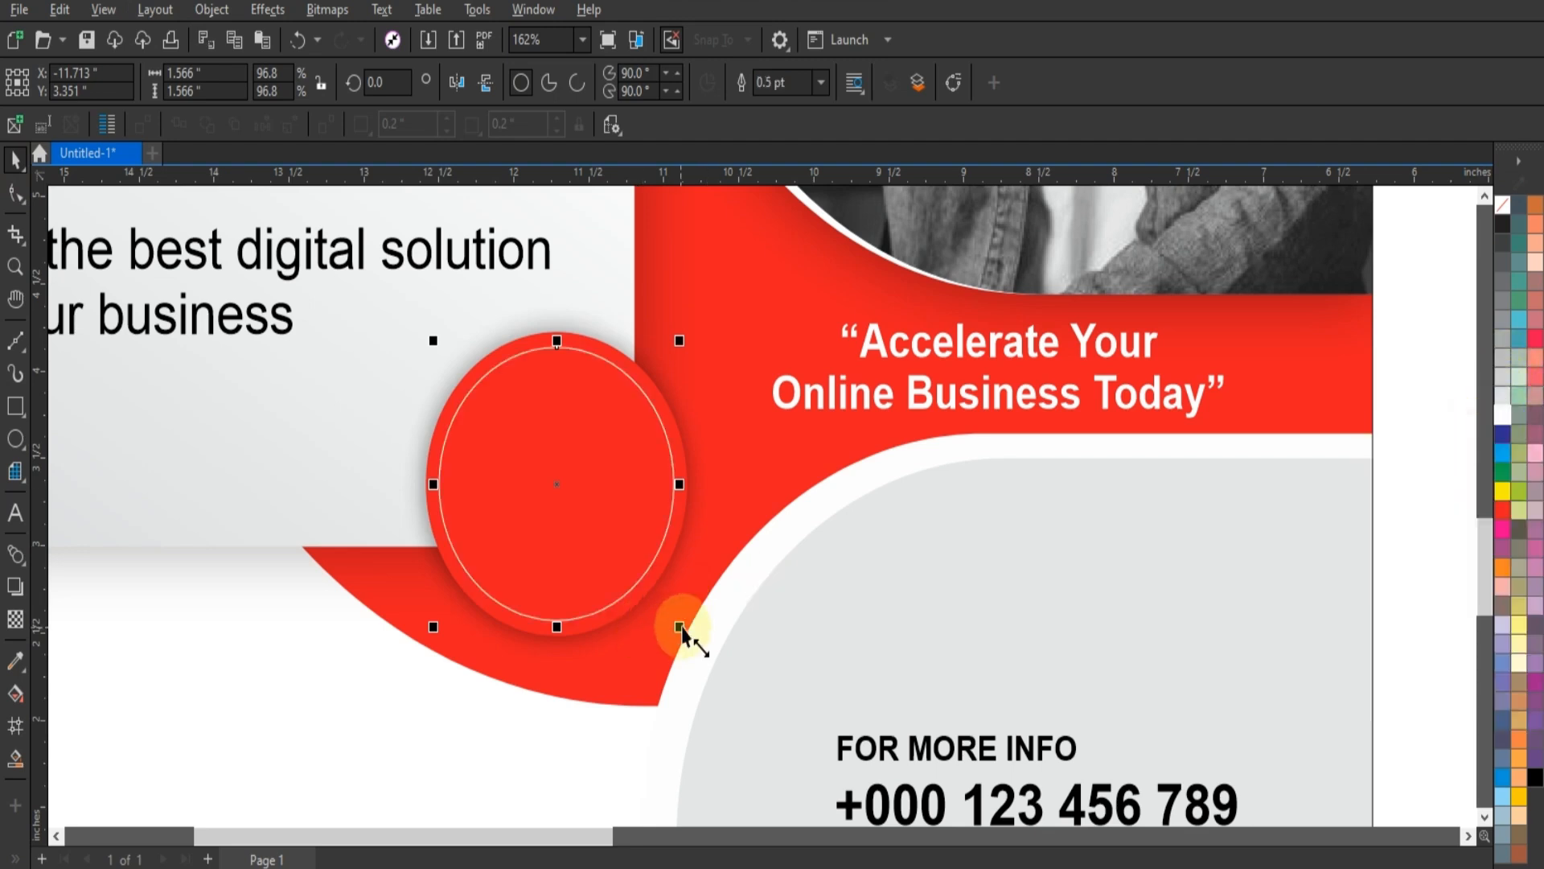
Step: Duplicate the inner ring slightly lower, trim the original ring with it and delete the duplicate to leave a thin crescent
drag(603, 524, 607, 533)
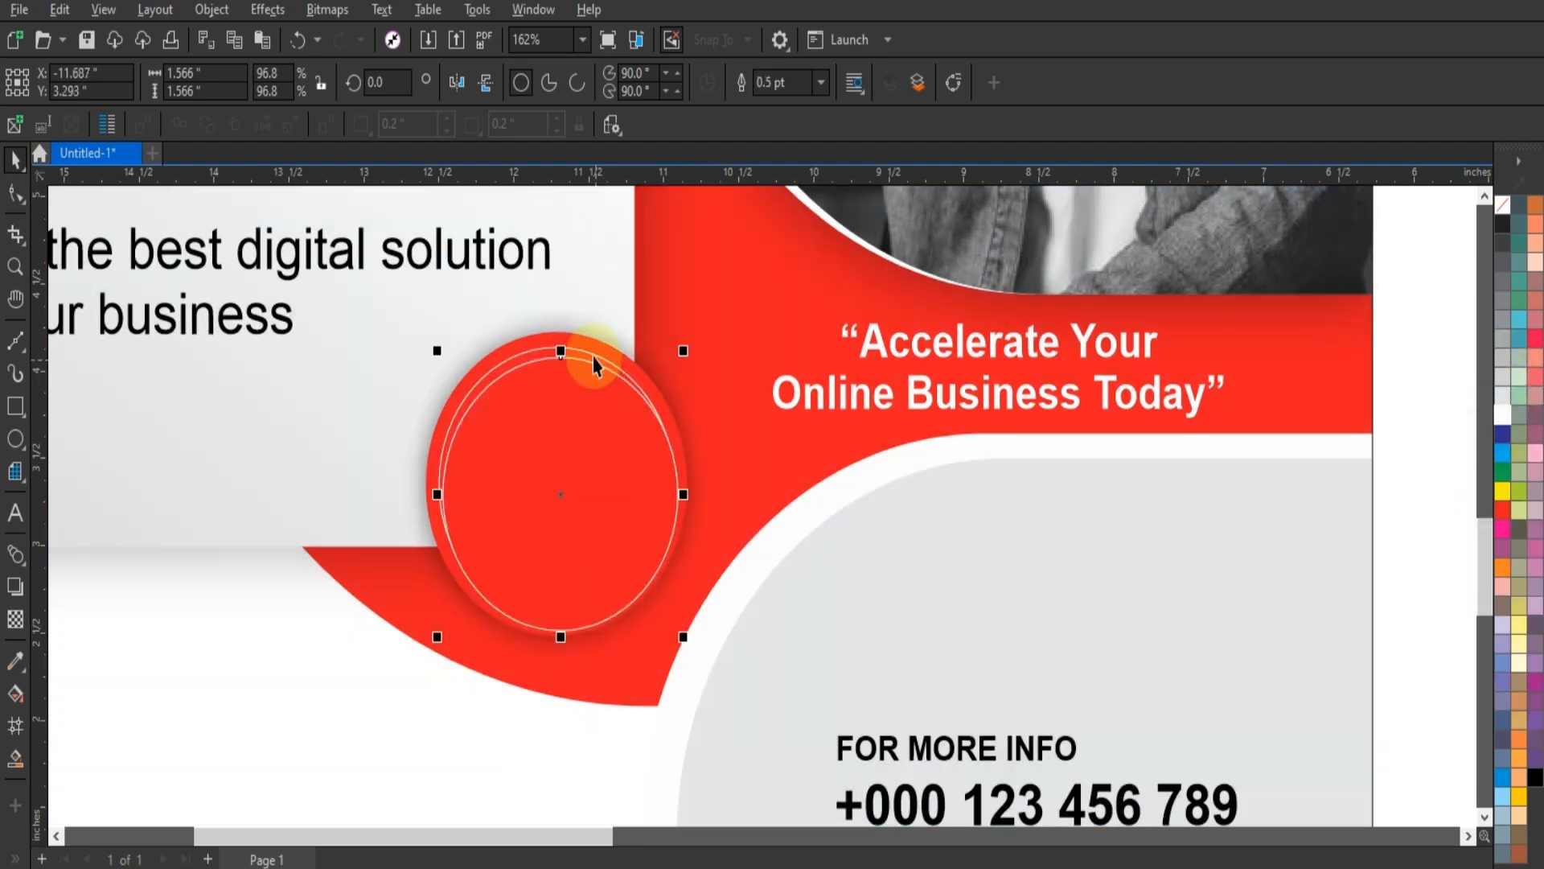
shift+click(594, 358)
click(585, 85)
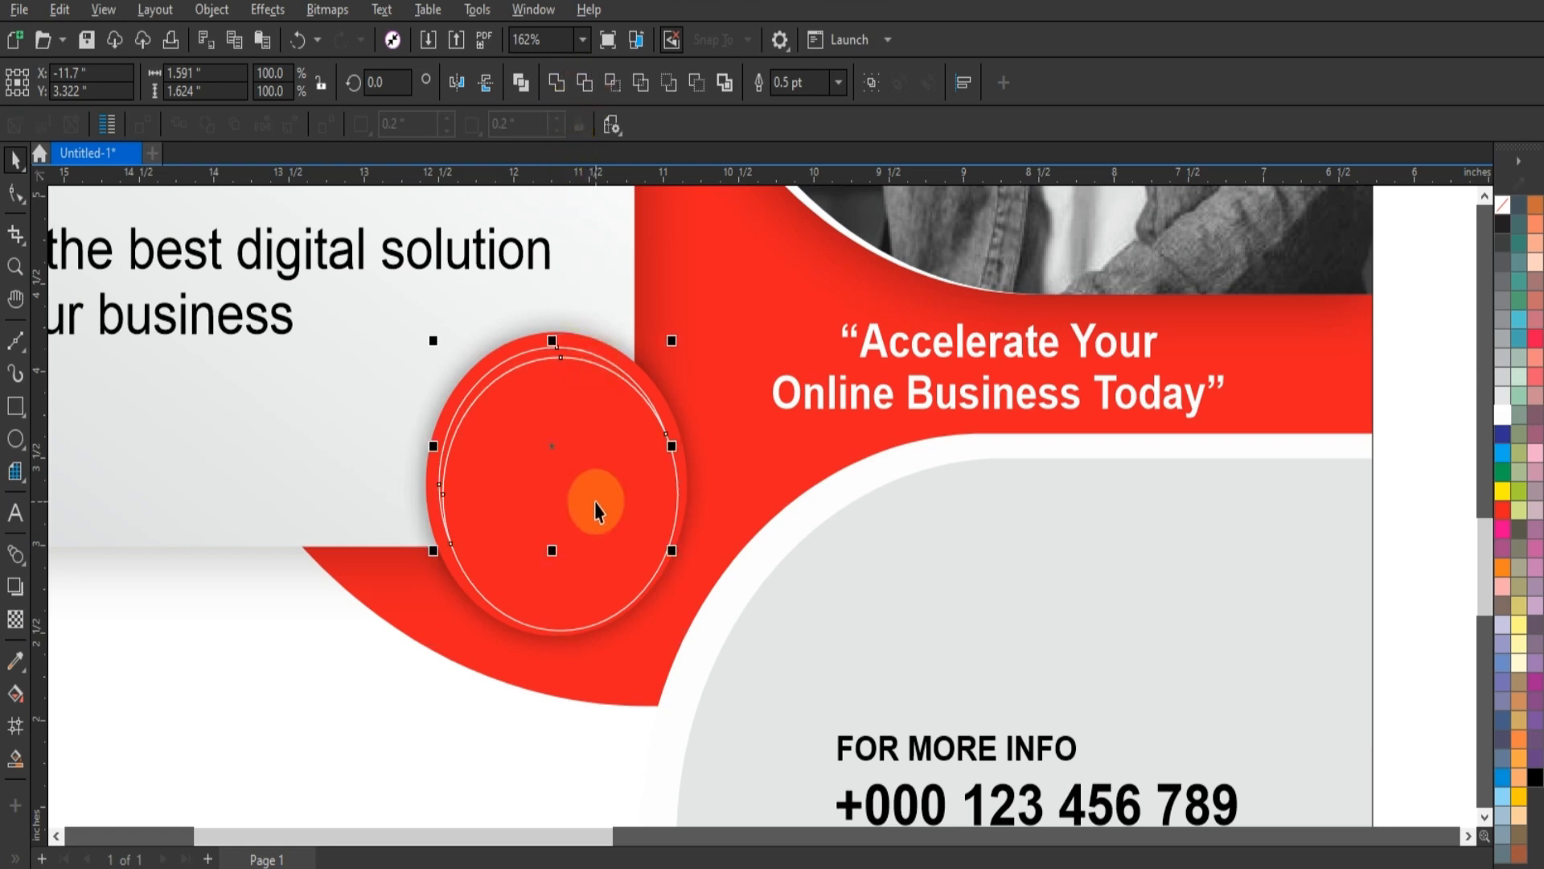
click(596, 361)
key(Delete)
Step: Fill the crescent inside the red circle with white and remove its outline
click(589, 359)
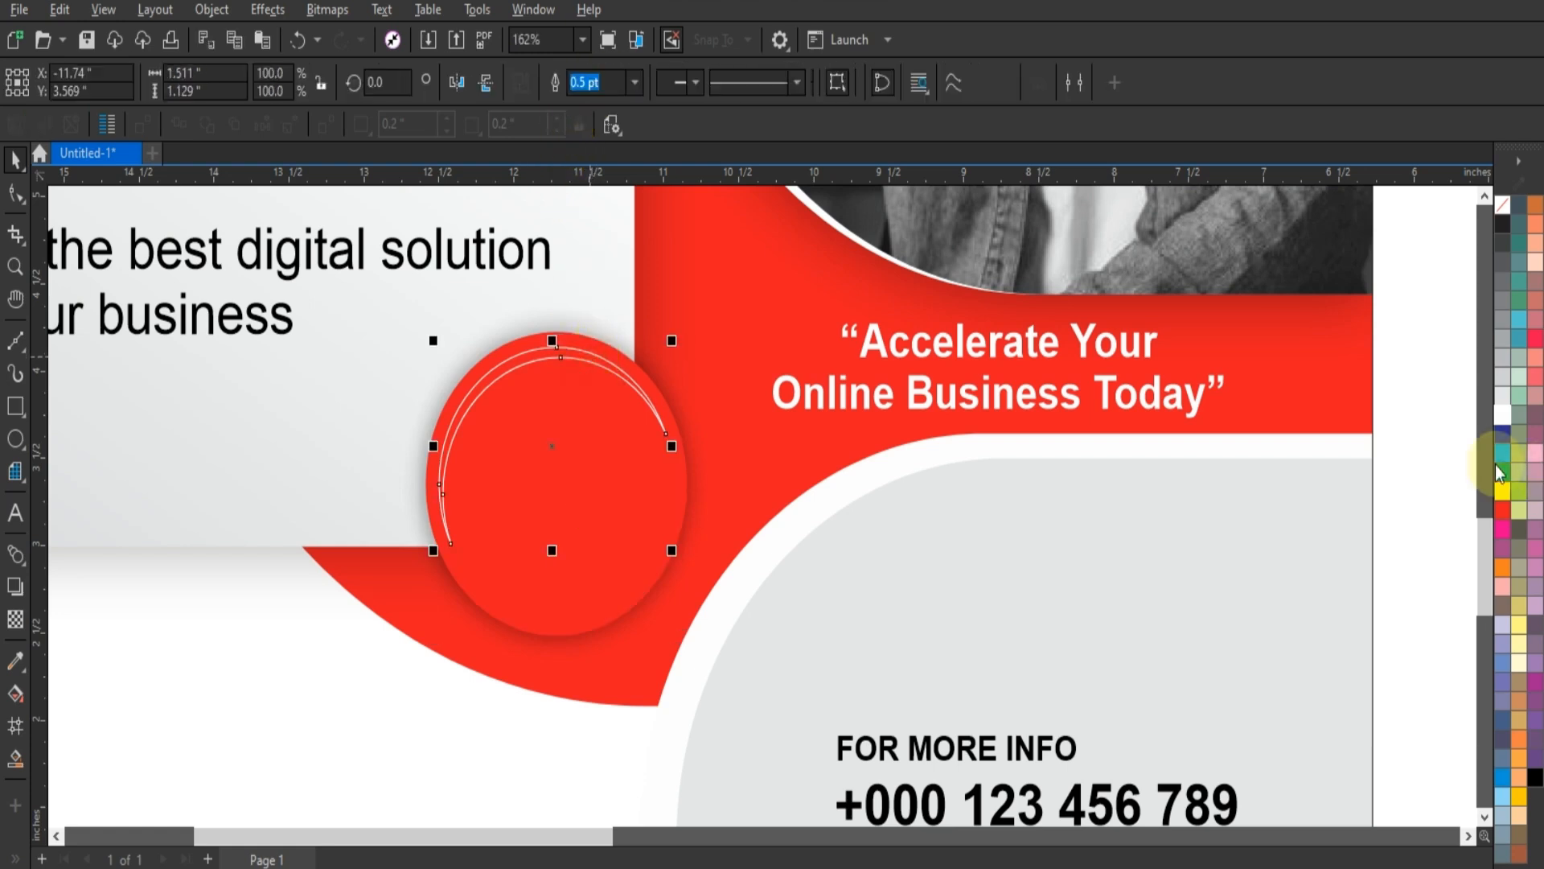
click(1500, 417)
right_click(1503, 207)
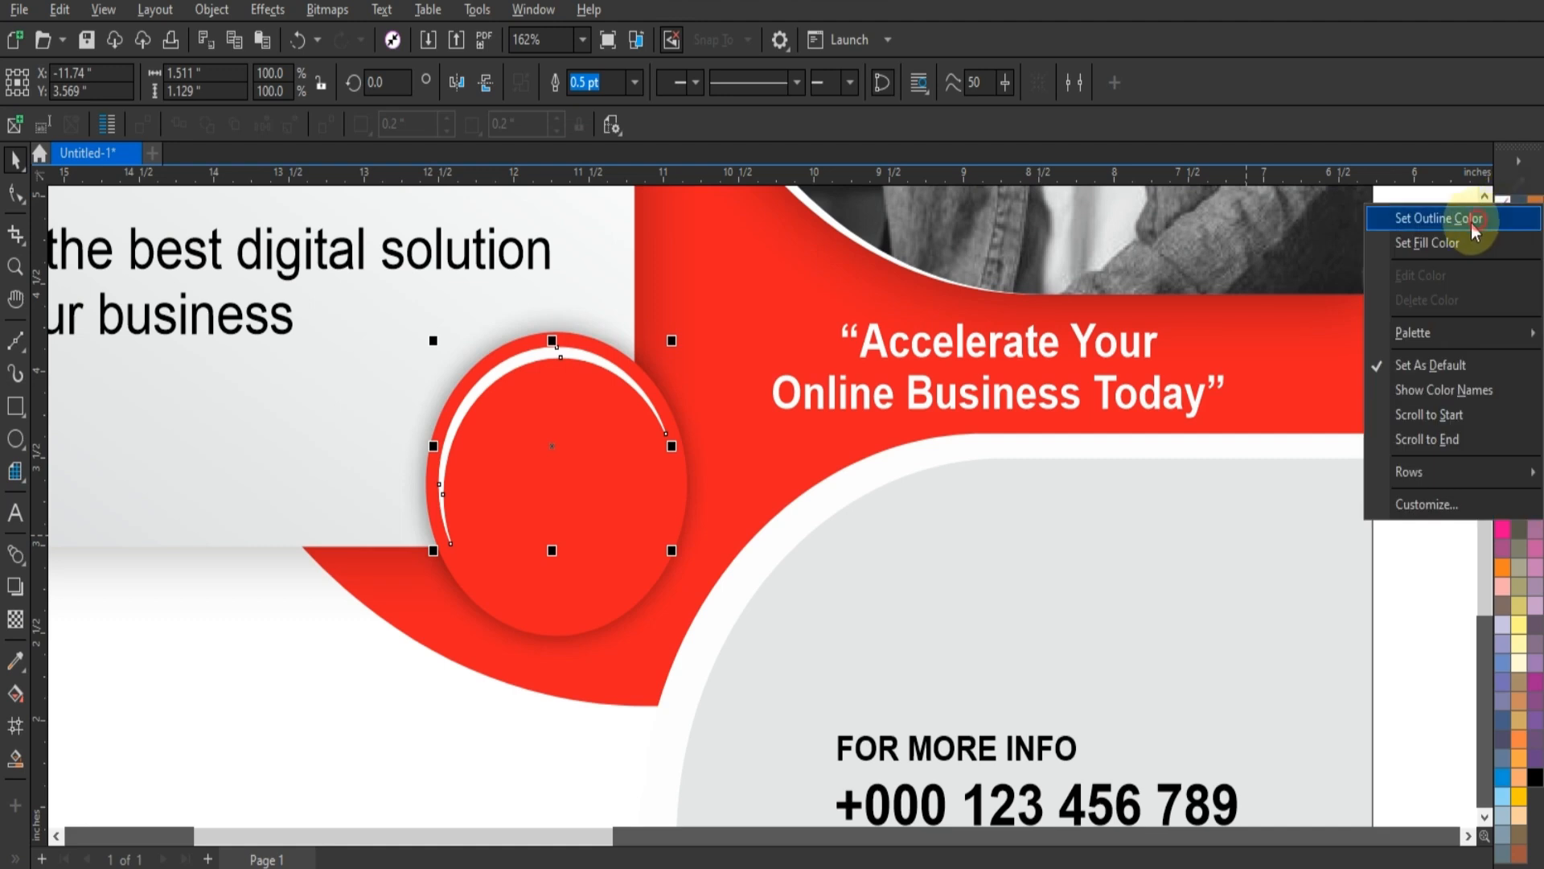
click(1476, 230)
scroll(800, 547, down, 6)
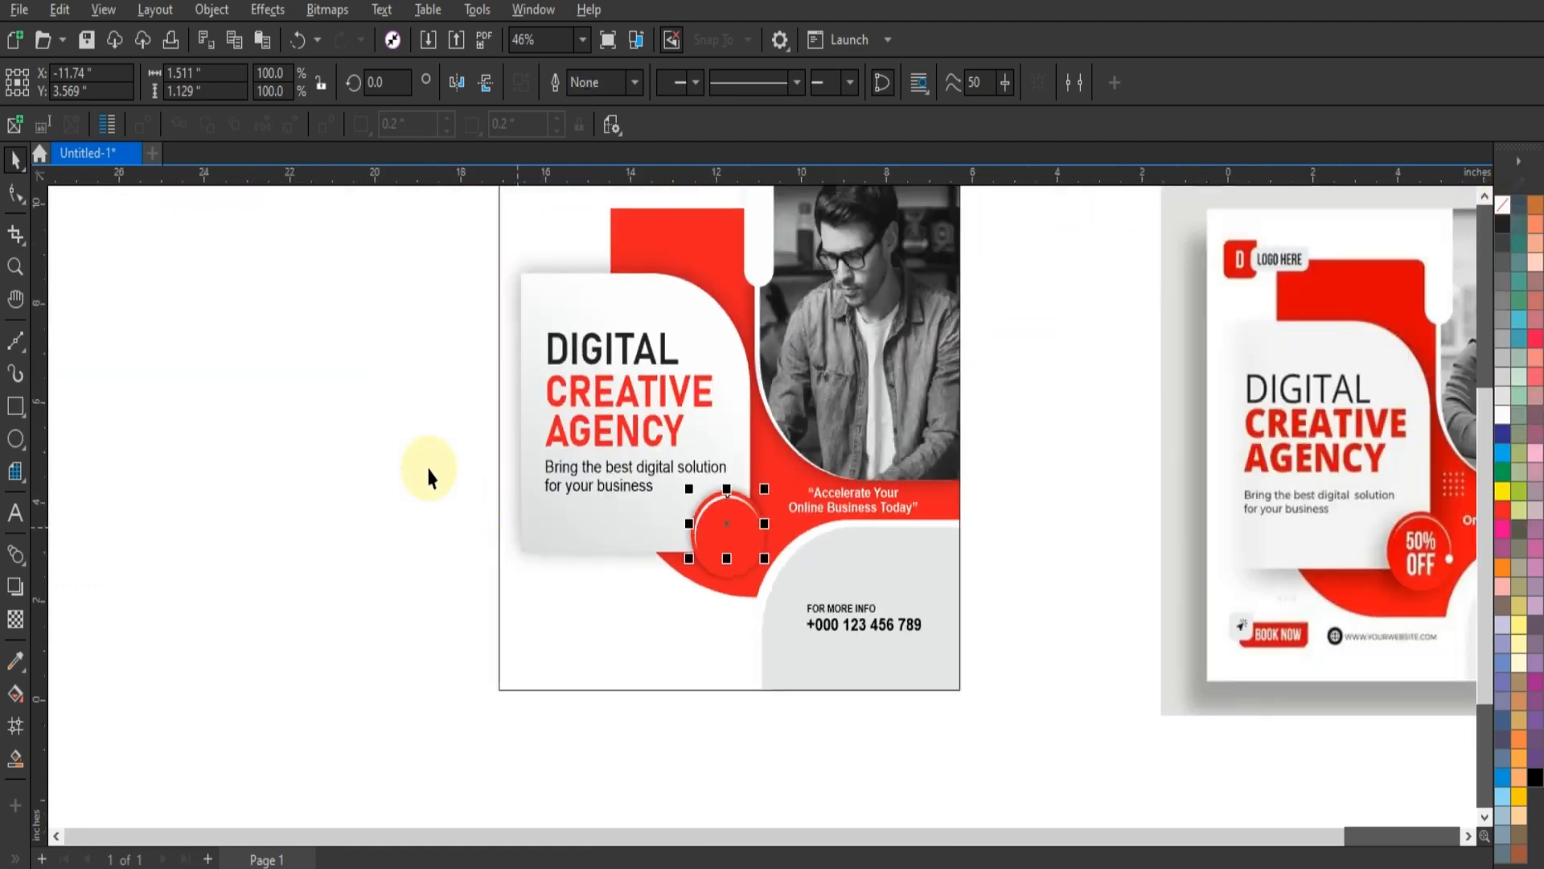
click(429, 474)
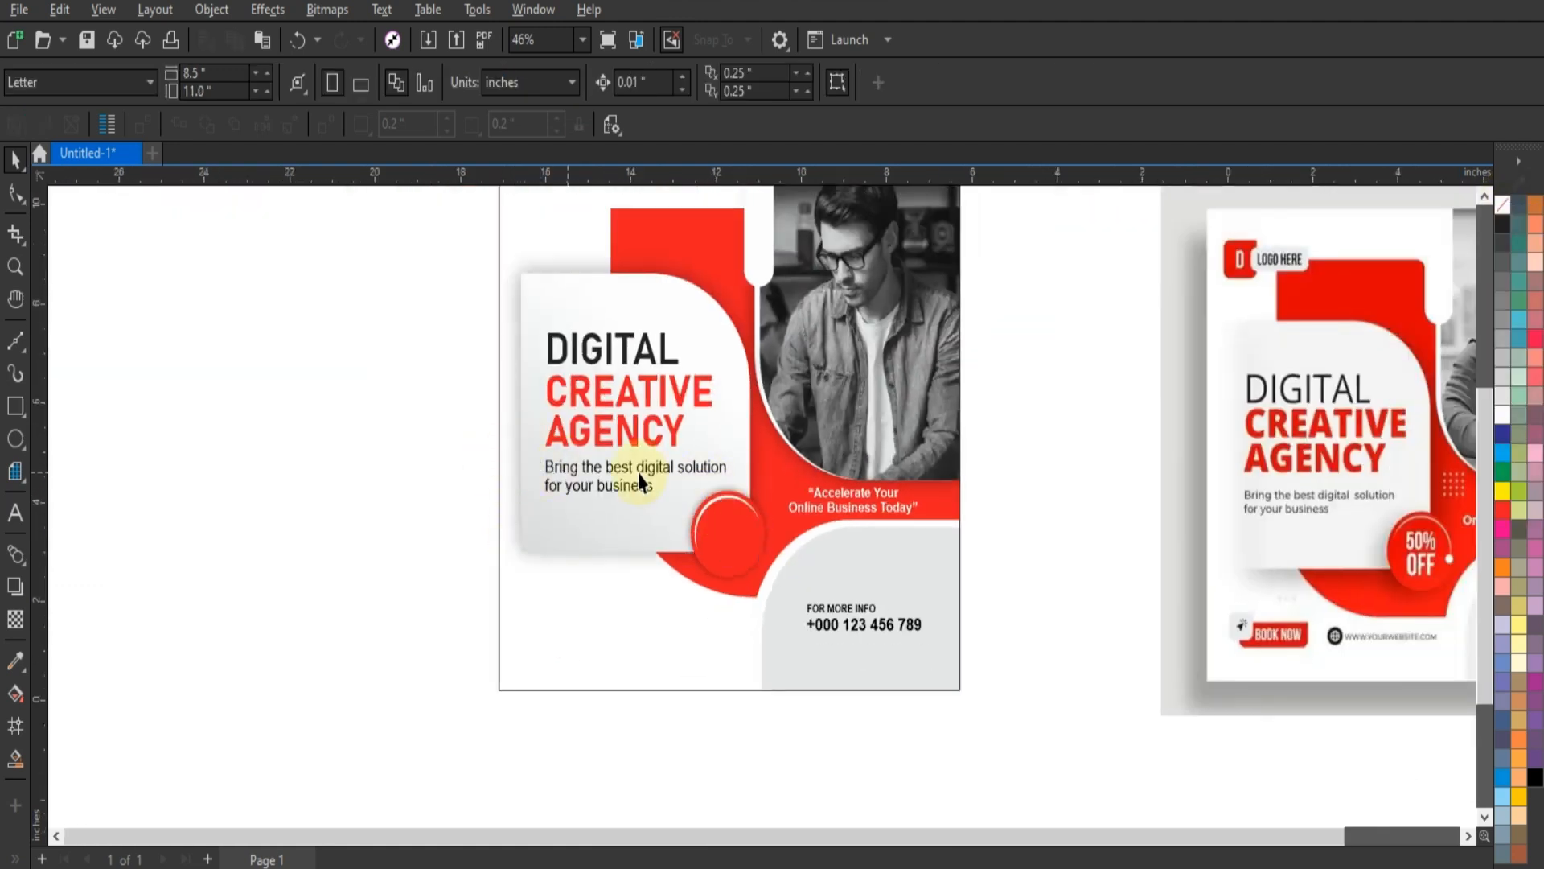
Step: Duplicate the DIGITAL heading onto the red circle and replace the copy's text with "50% OFF" on two lines
drag(601, 368, 740, 538)
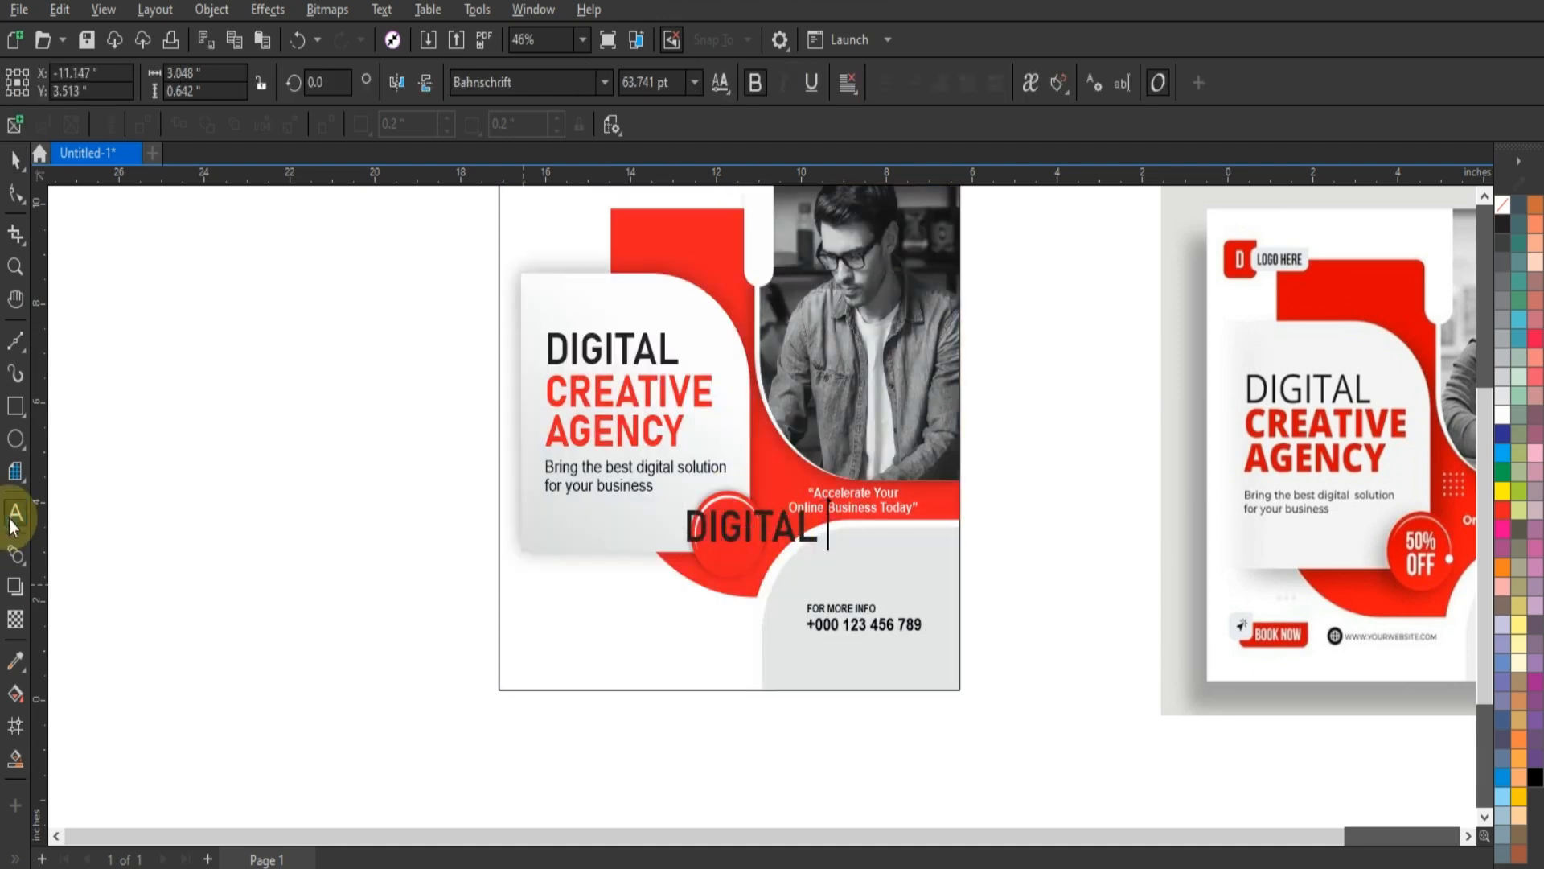
key(ctrl+a)
text(50)
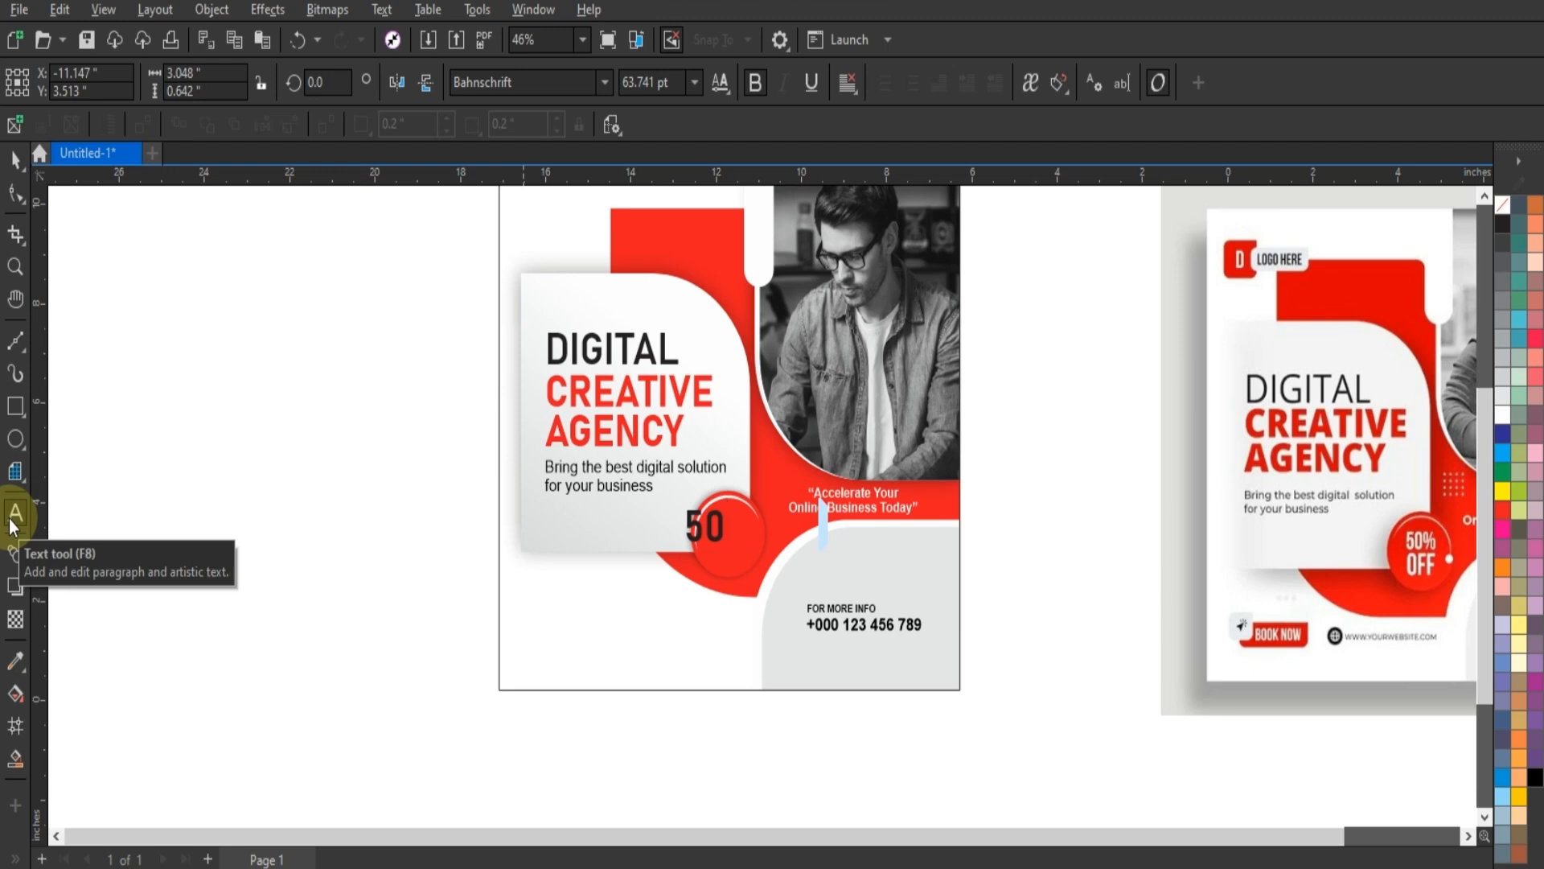
text(% OF)
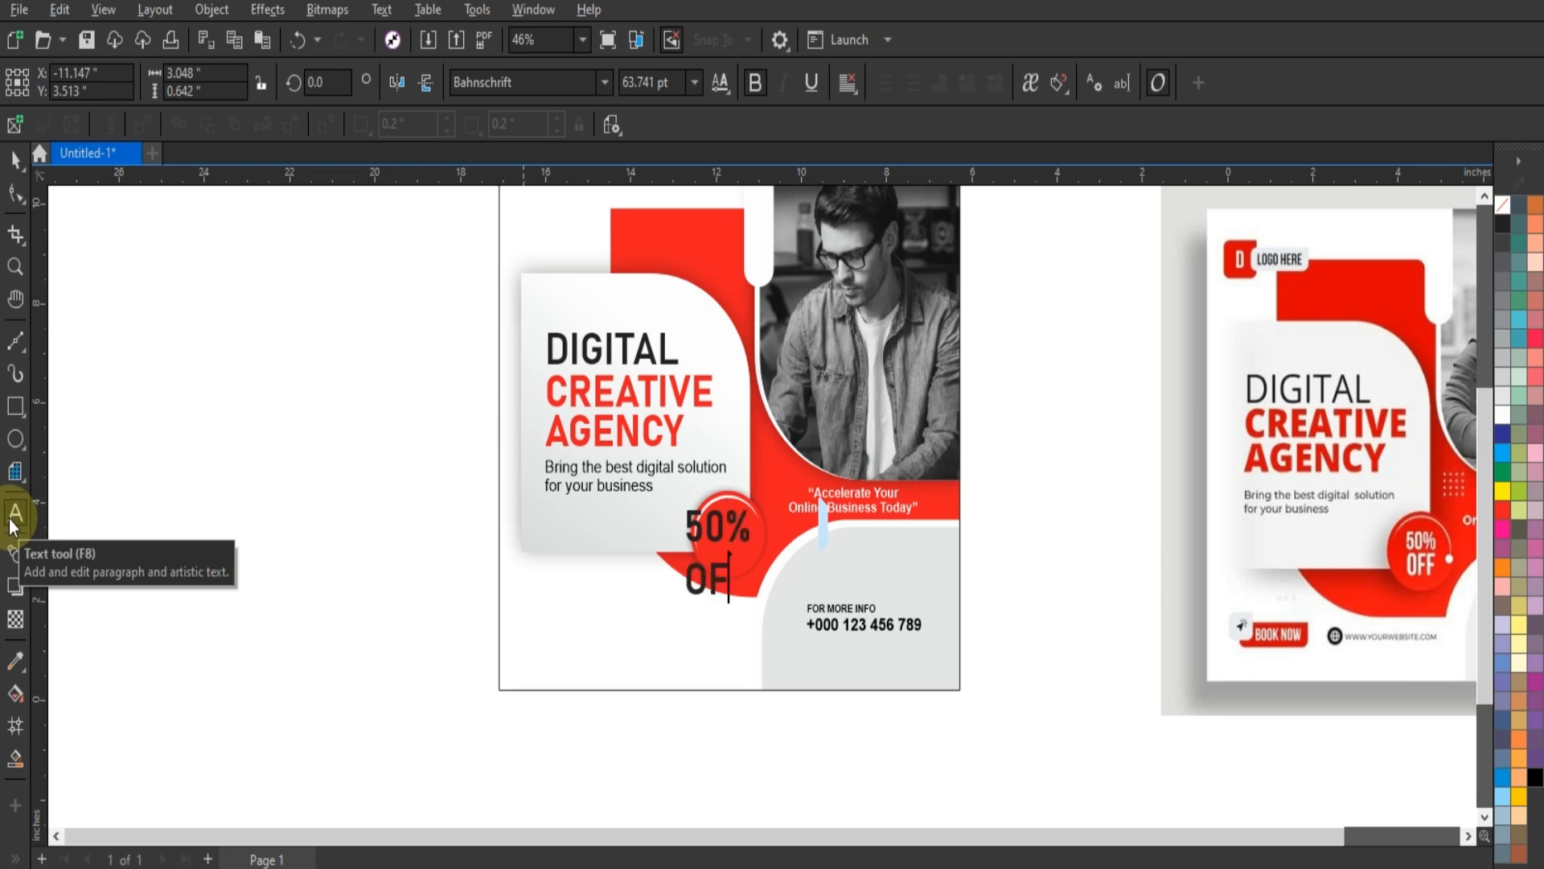
text(F)
Step: Tighten the 50% OFF line spacing, scale the text to about 38.6 pt, and centre it in the red circle in white
click(16, 193)
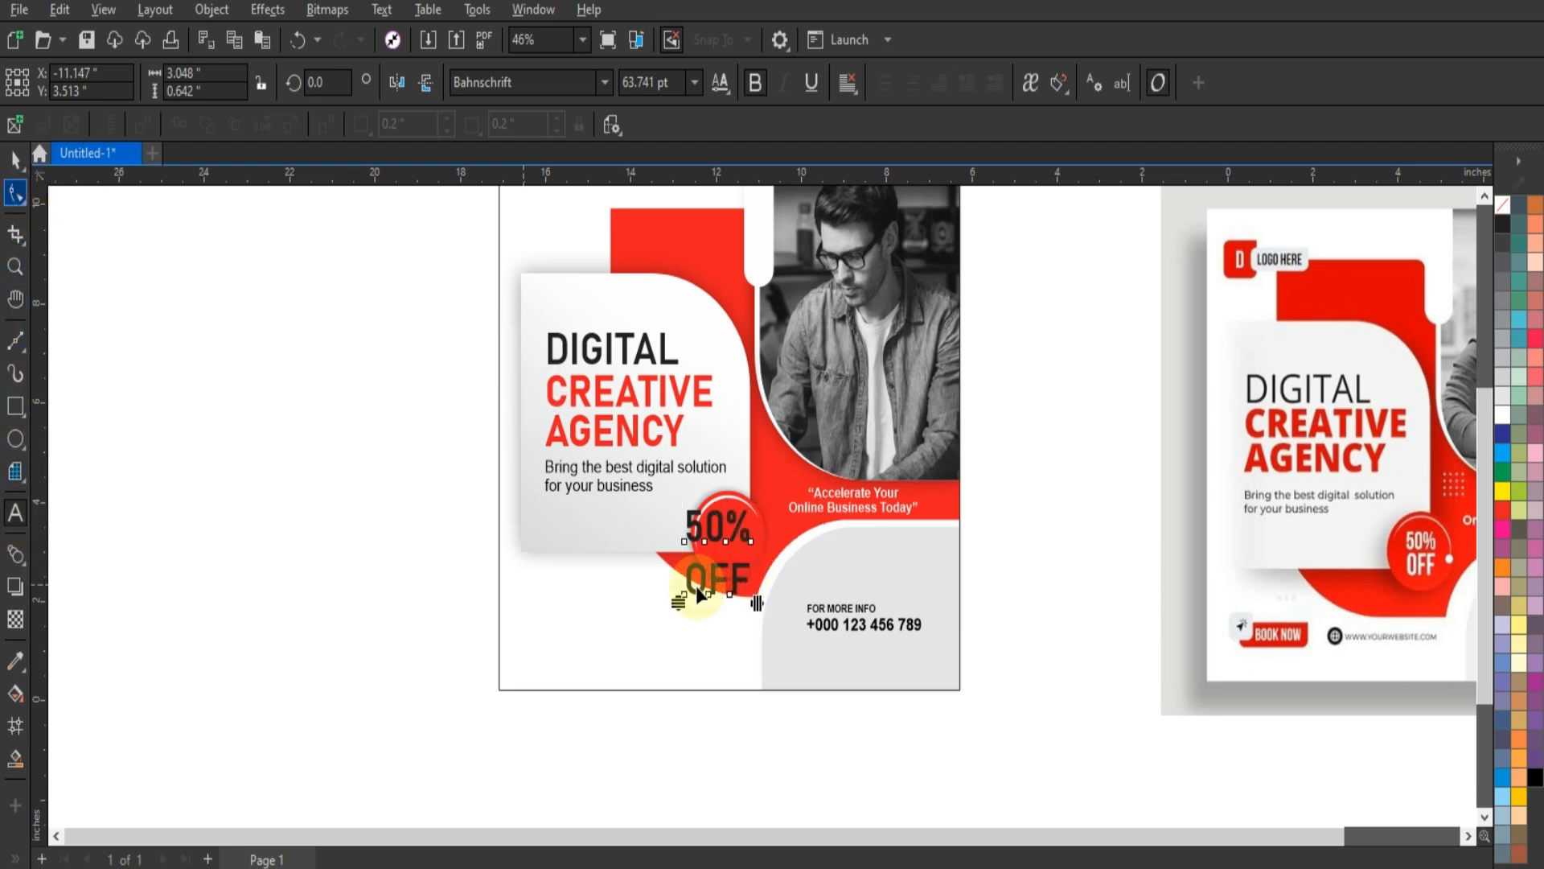
drag(698, 592, 676, 586)
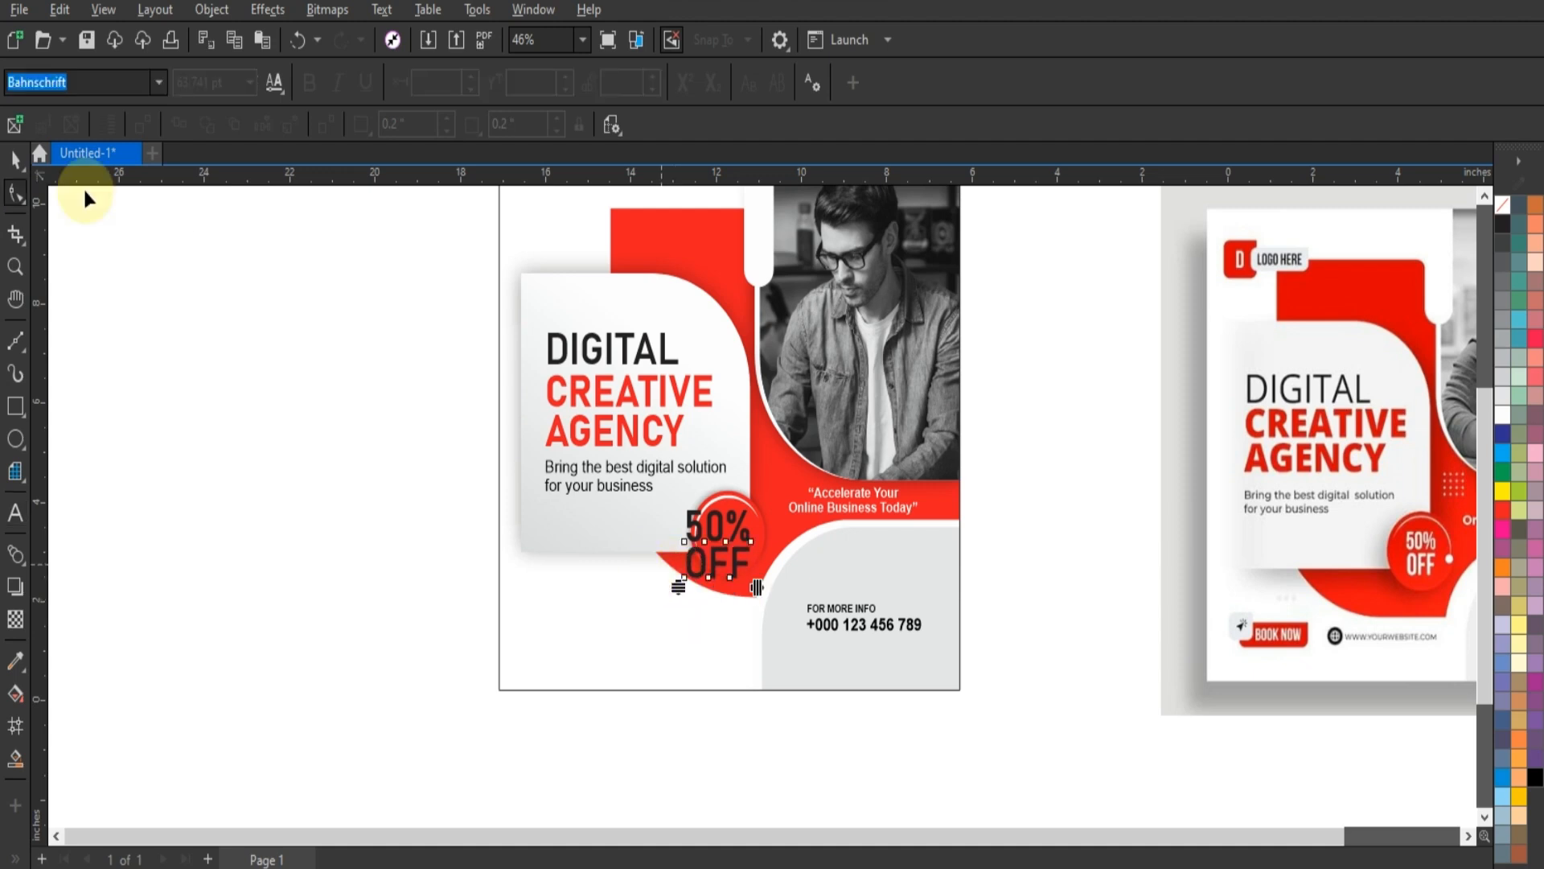
key(space)
drag(773, 613, 748, 595)
drag(720, 540, 732, 534)
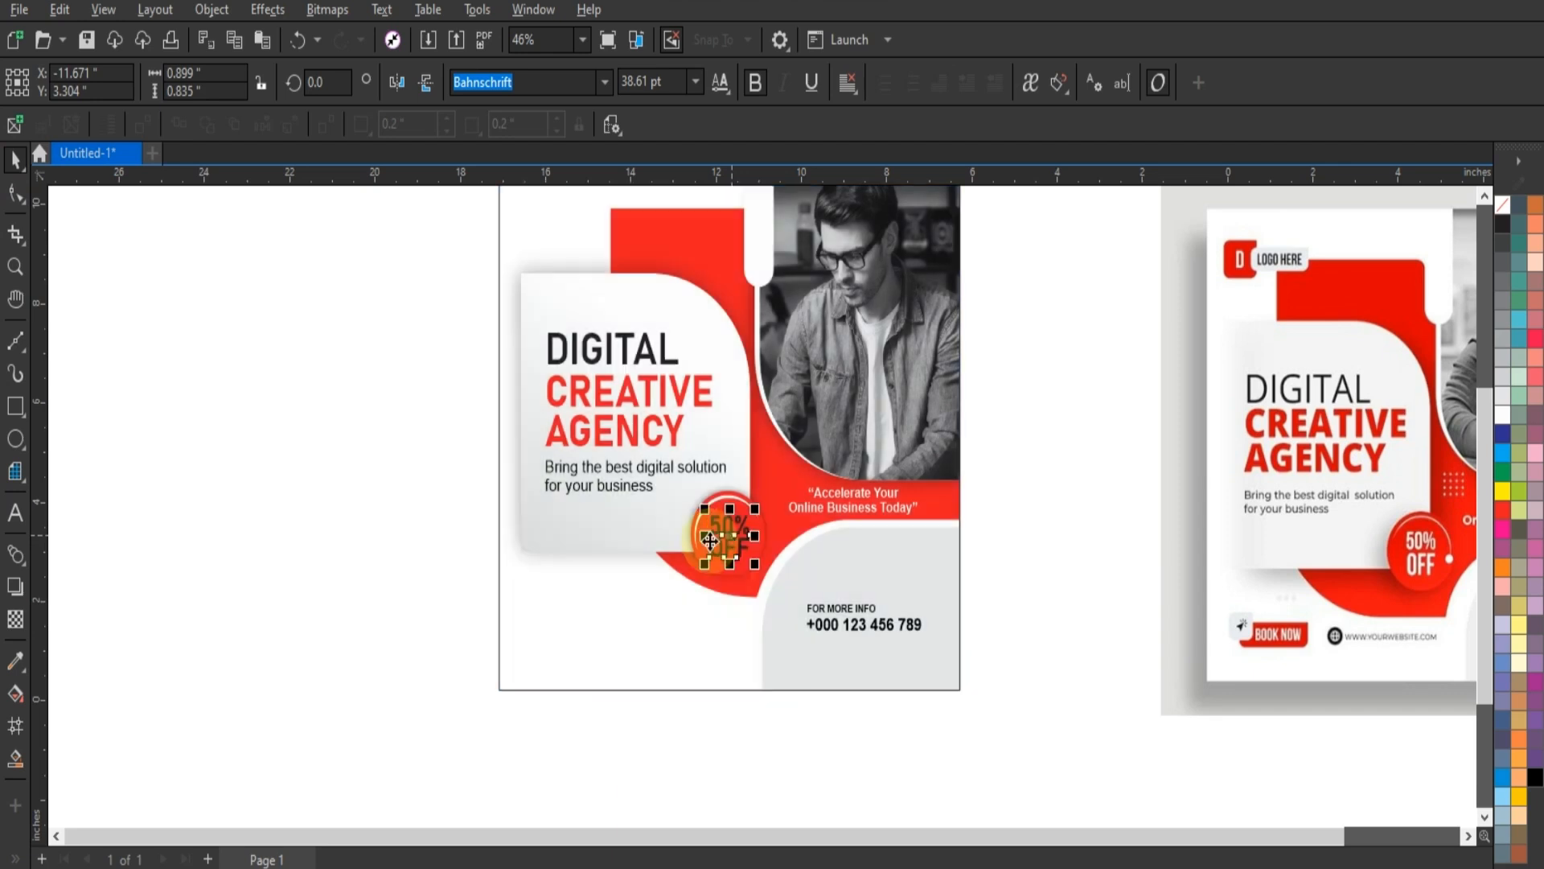
click(656, 632)
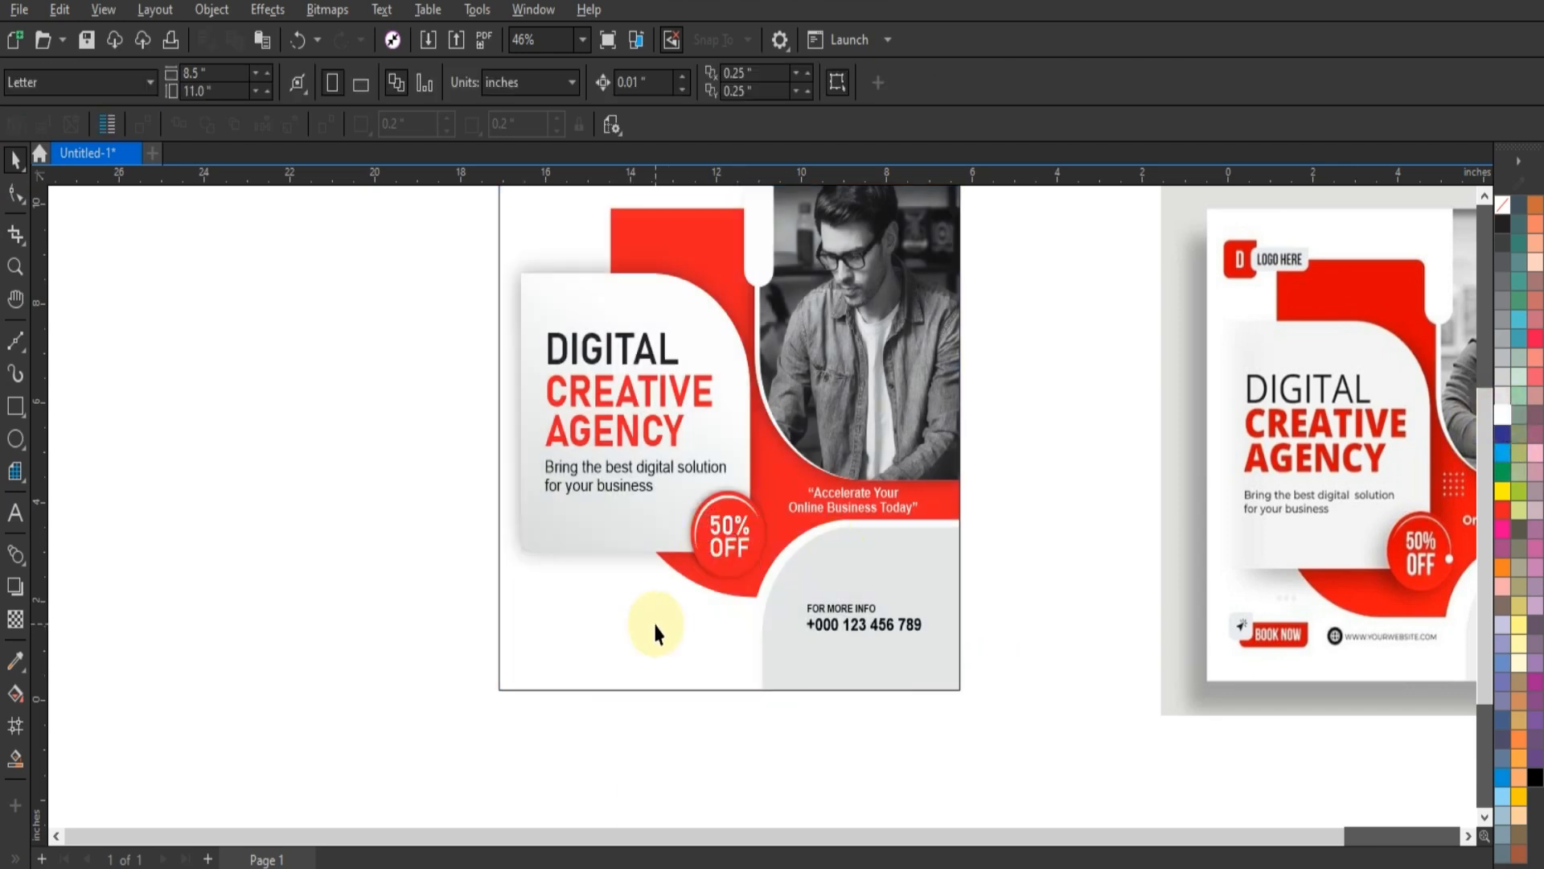
Step: Fill the poster's background frame with a linear gradient running from light grey at the lower left to white near the centre
scroll(655, 631, down, 2)
drag(485, 265, 1379, 741)
key(shift+F2)
key(Escape)
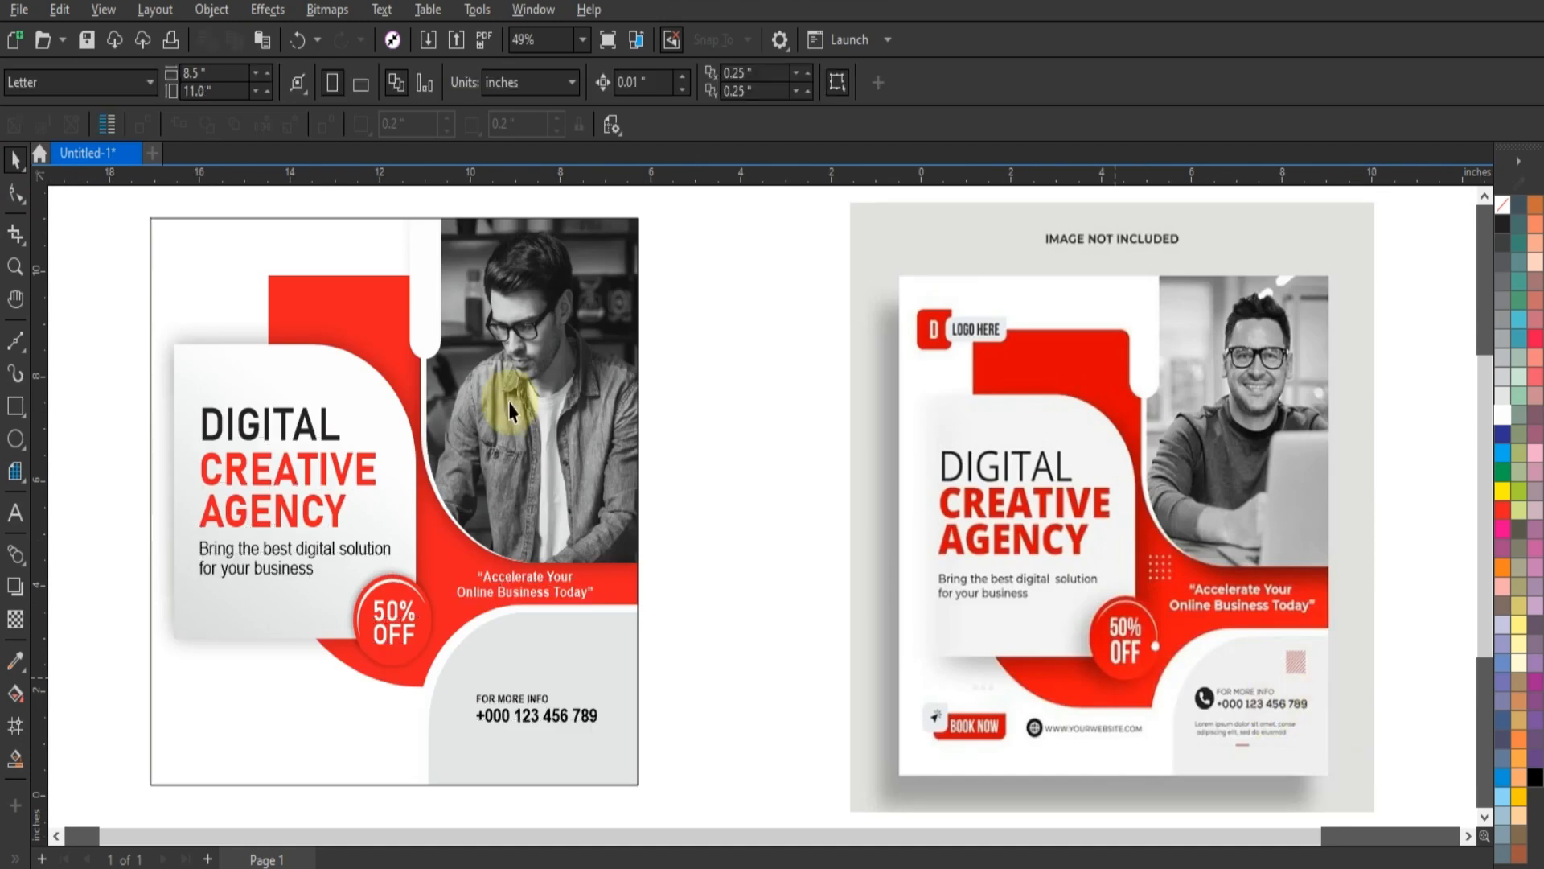
click(270, 243)
click(1505, 397)
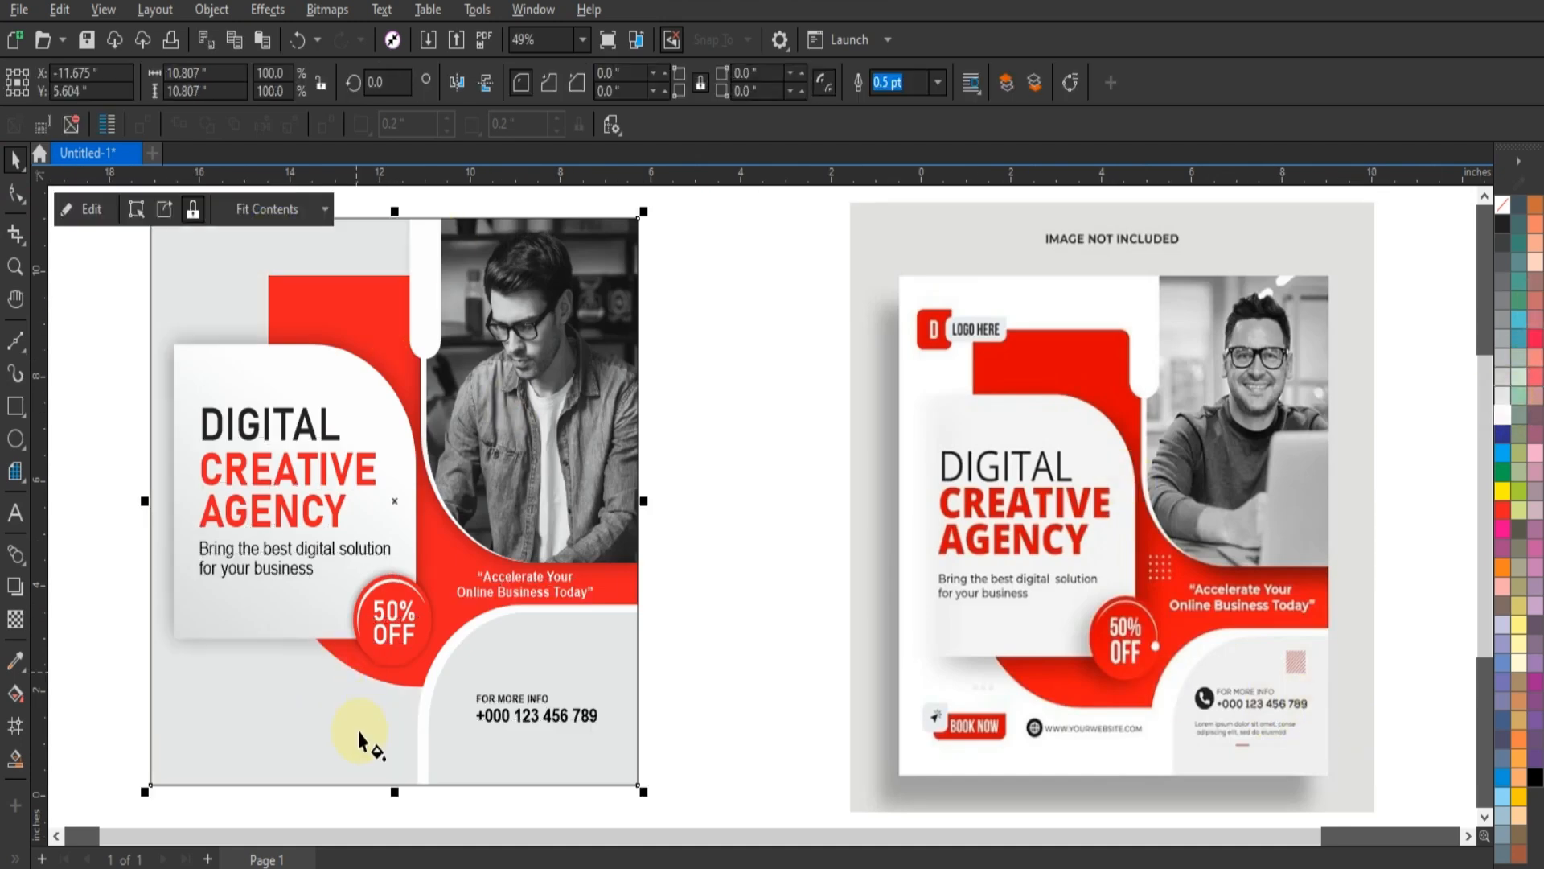
key(g)
drag(257, 754, 420, 465)
Step: Move the background gradient's grey start beyond the poster's lower edge and its white end slightly down and left
scroll(515, 442, down, 1)
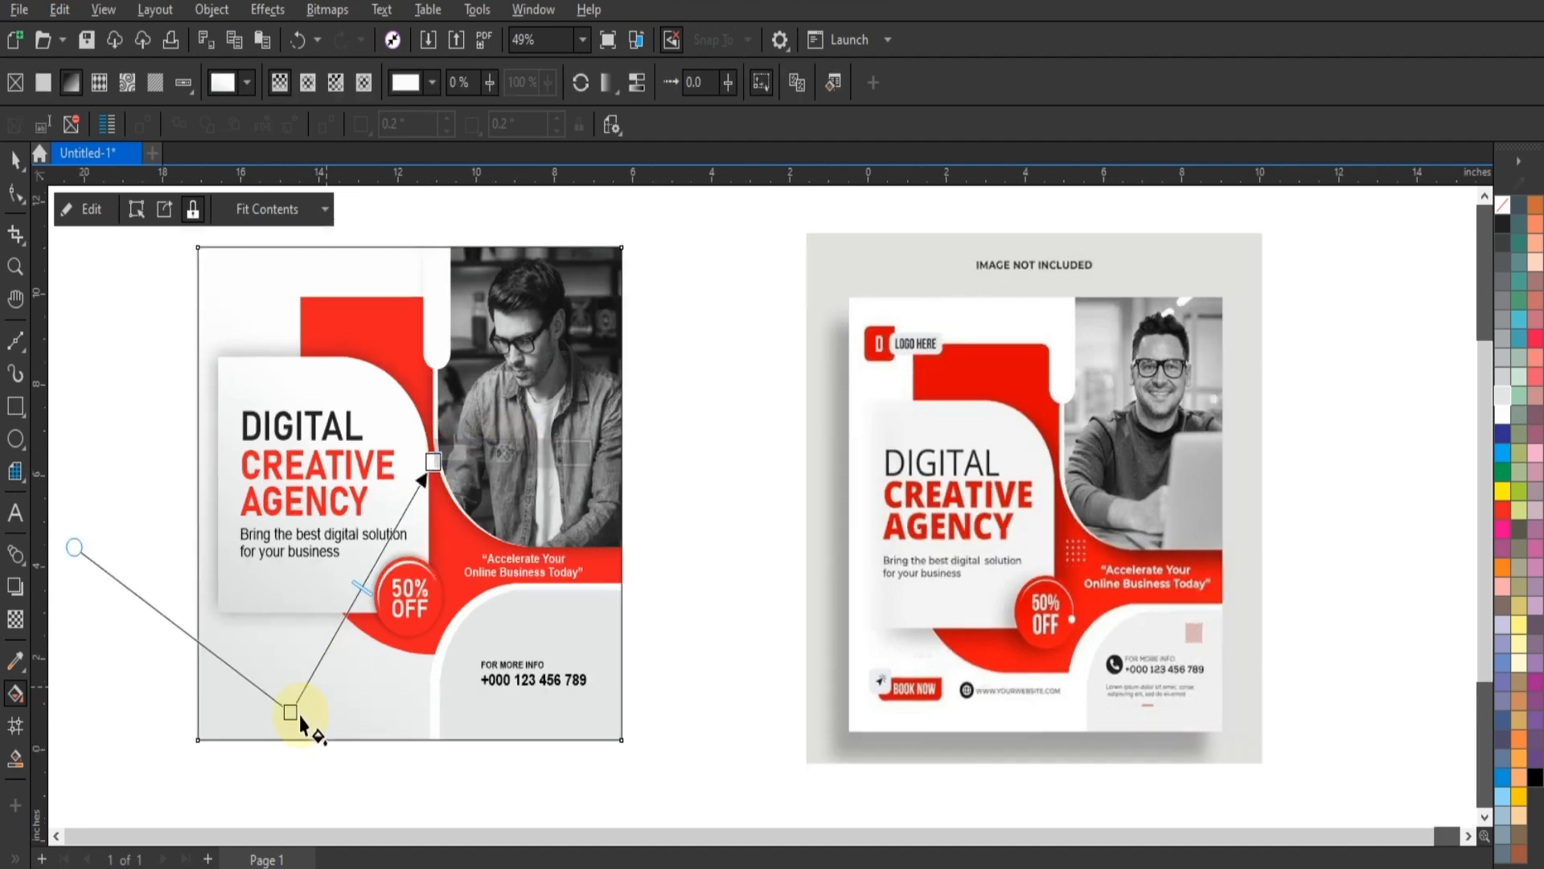
drag(292, 712, 236, 781)
drag(432, 461, 406, 501)
click(419, 485)
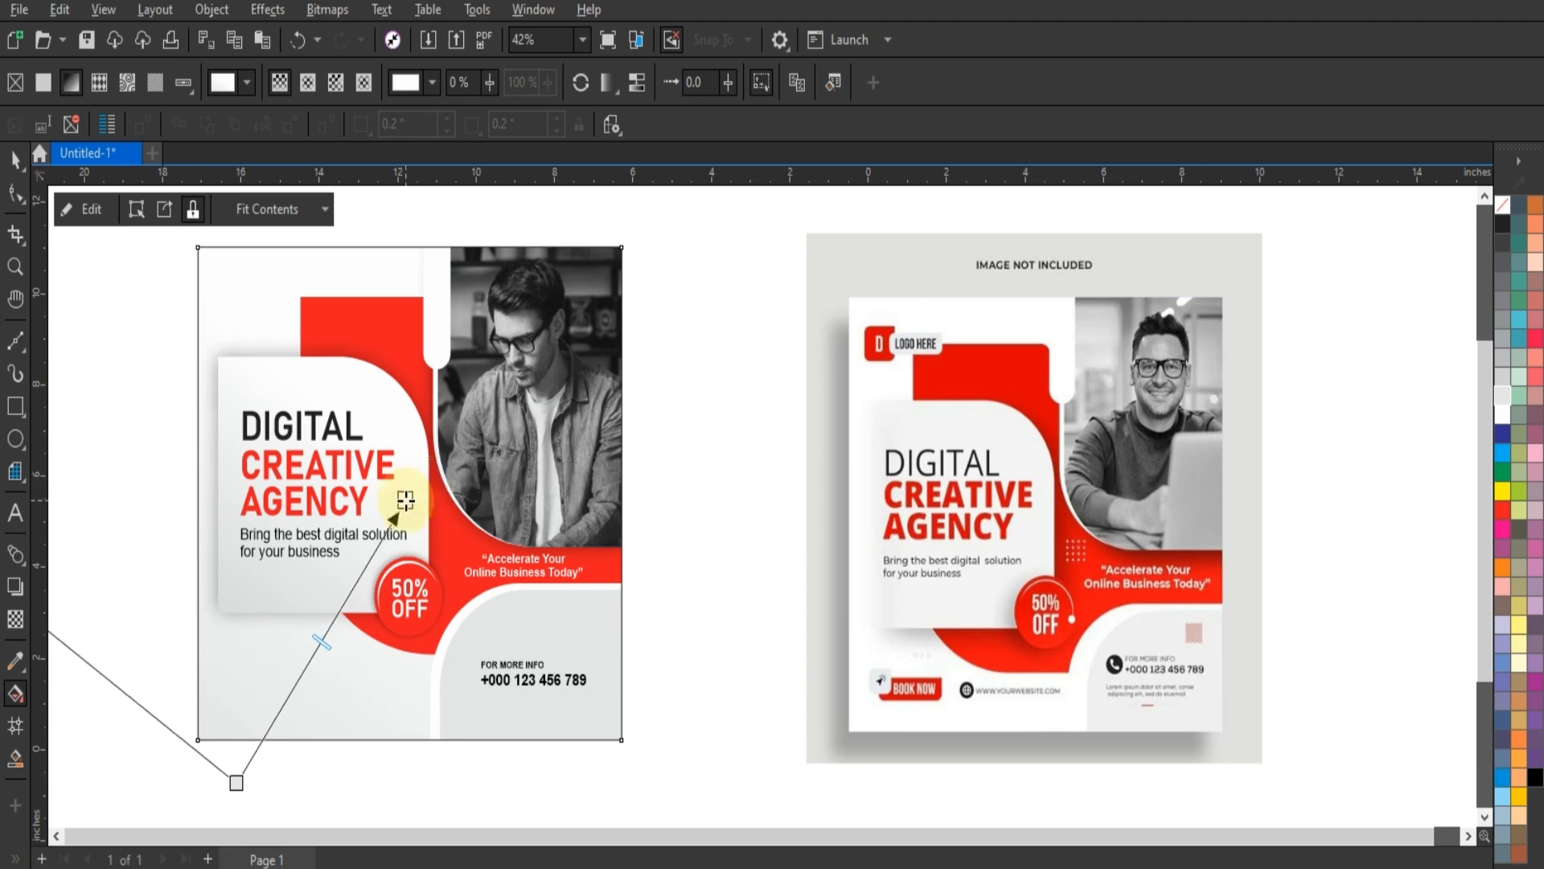
click(16, 158)
click(655, 510)
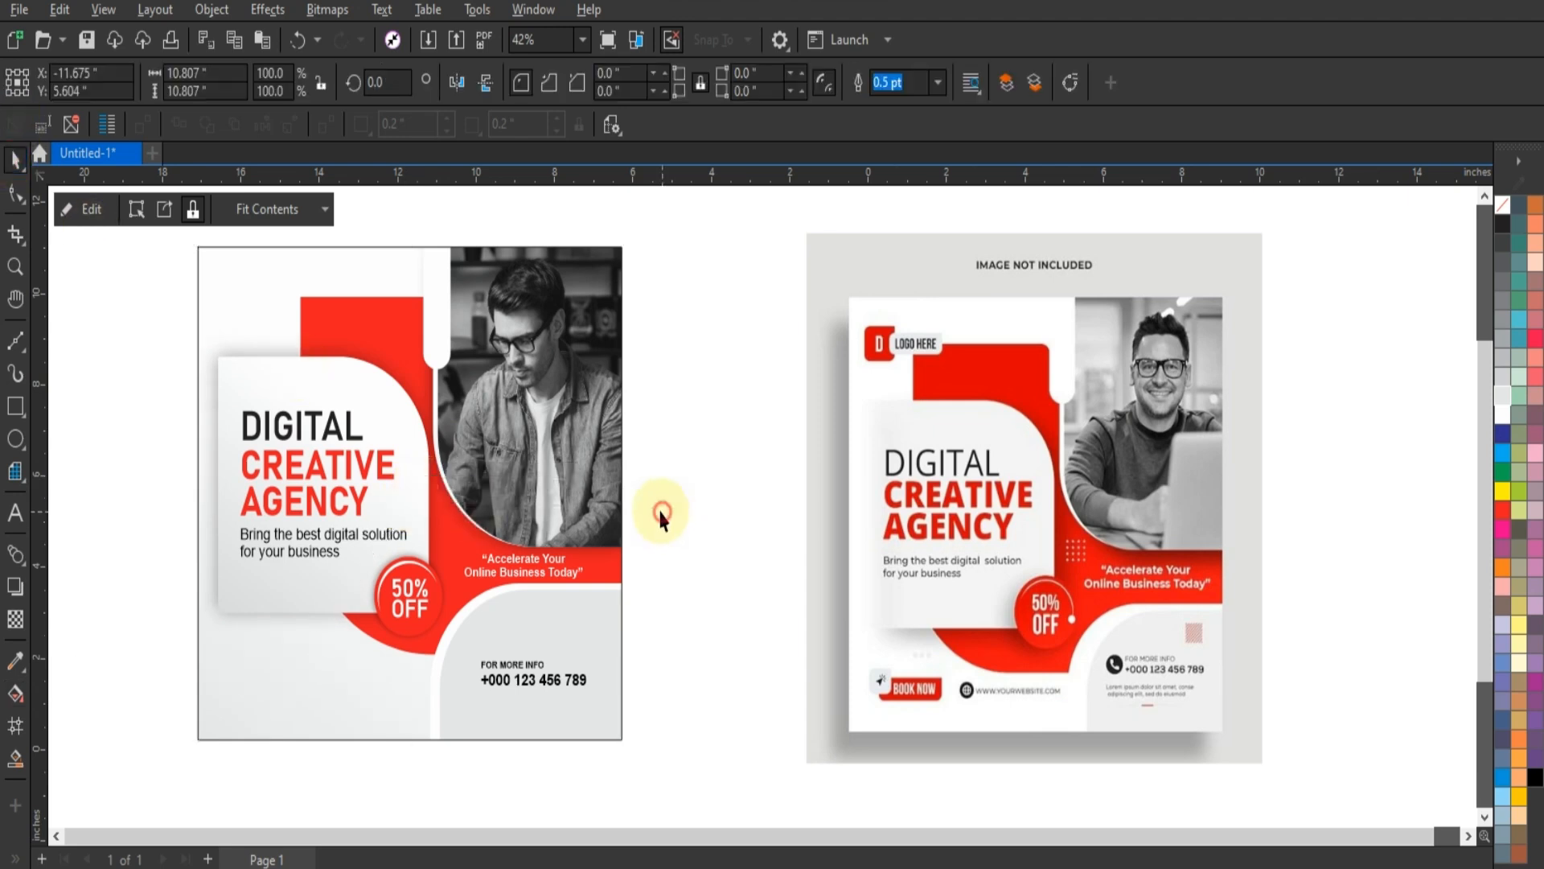
Step: Compare the poster with the reference image side by side in a full-screen preview
scroll(676, 473, down, 1)
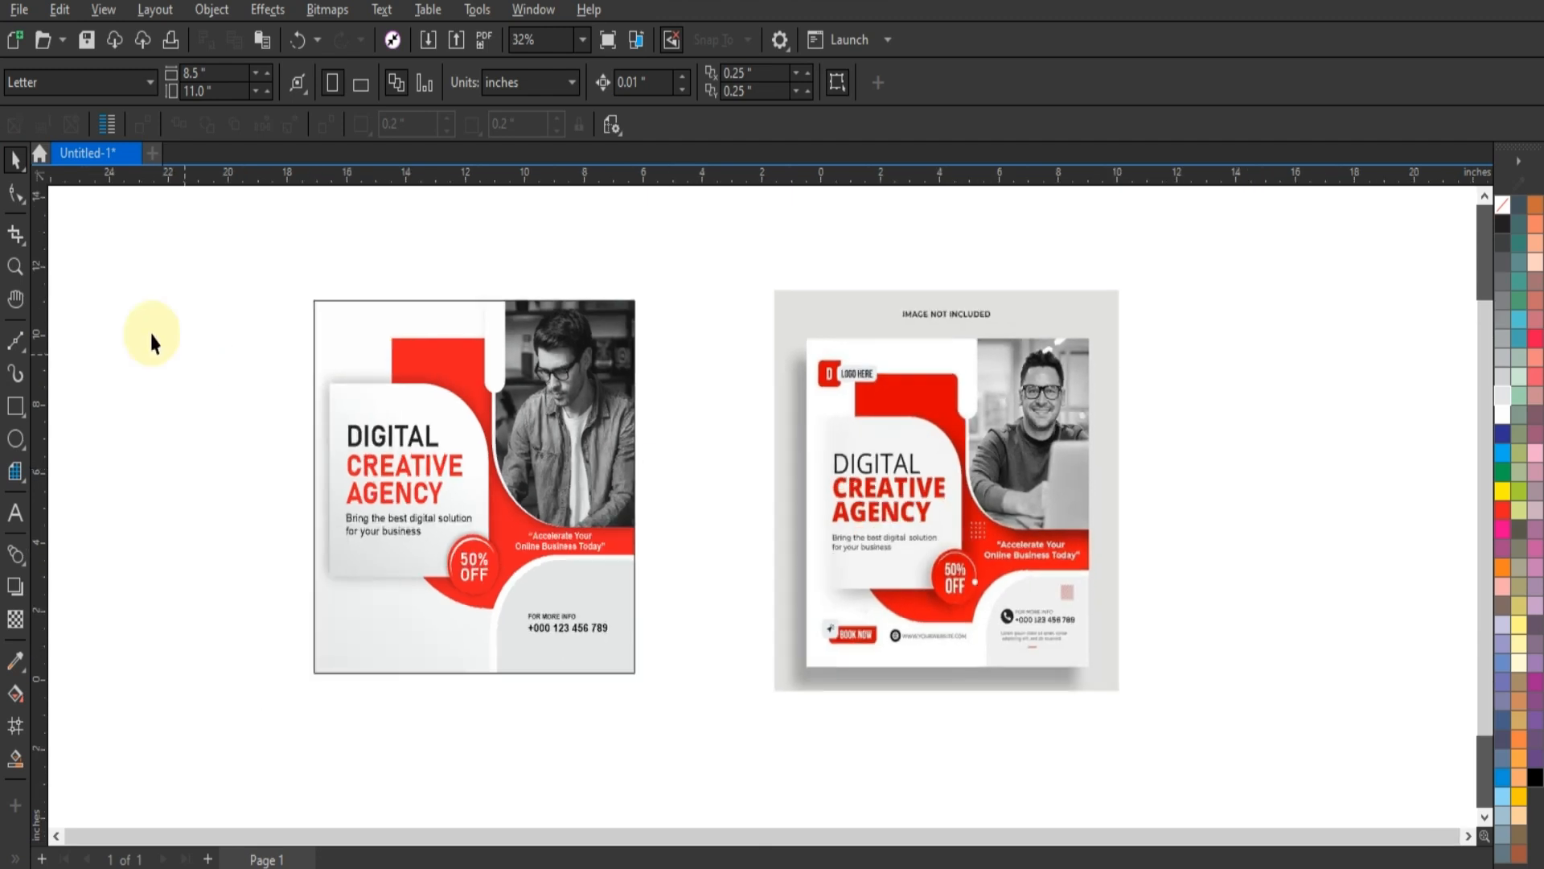
click(14, 267)
drag(275, 298, 1114, 707)
click(16, 159)
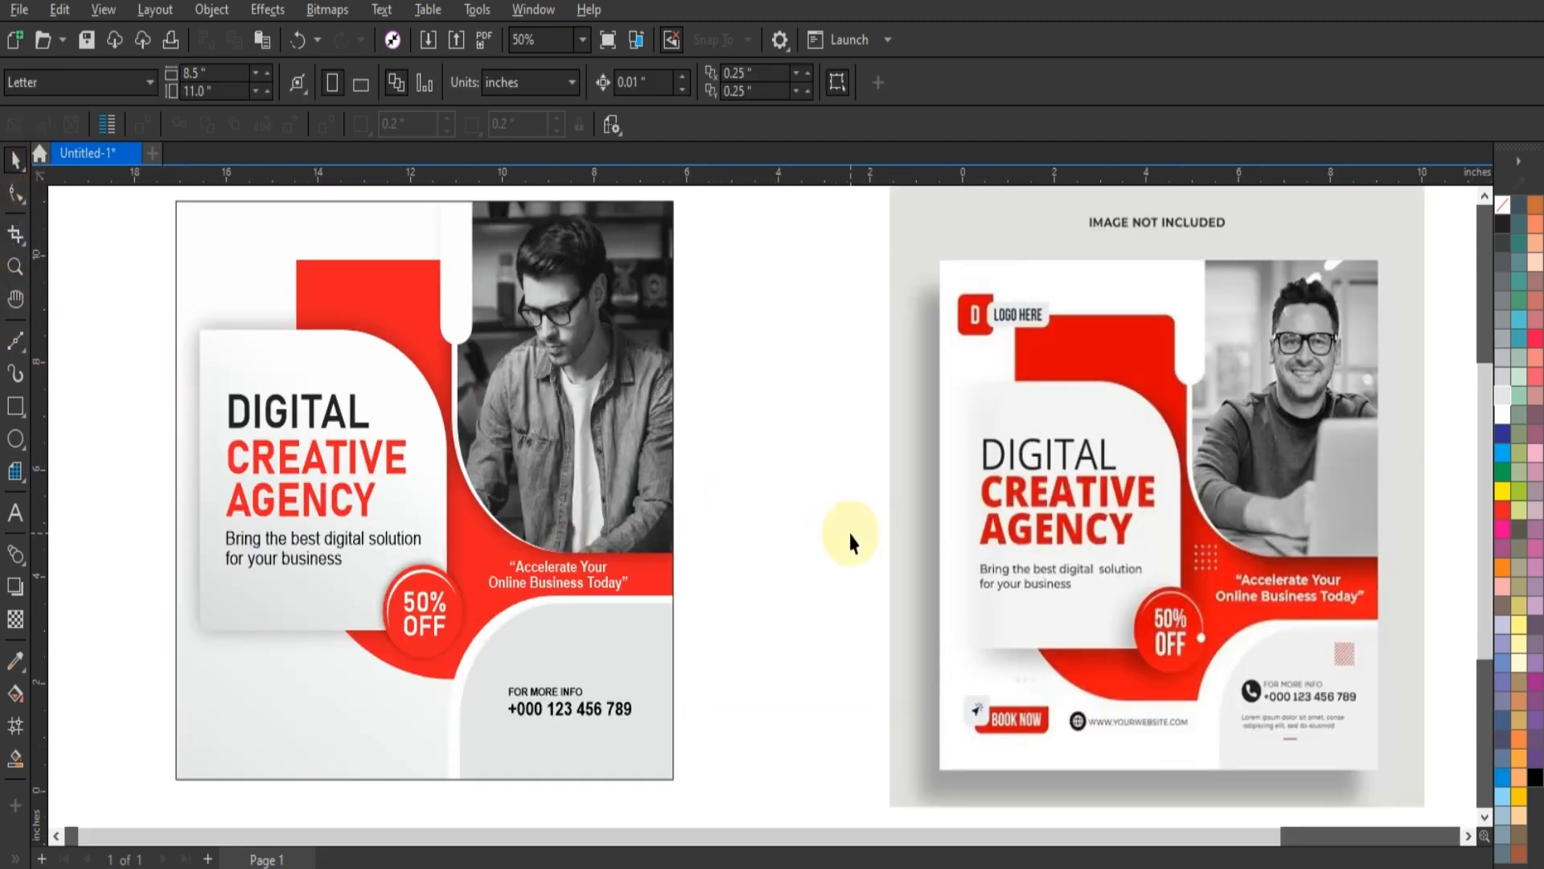
key(F9)
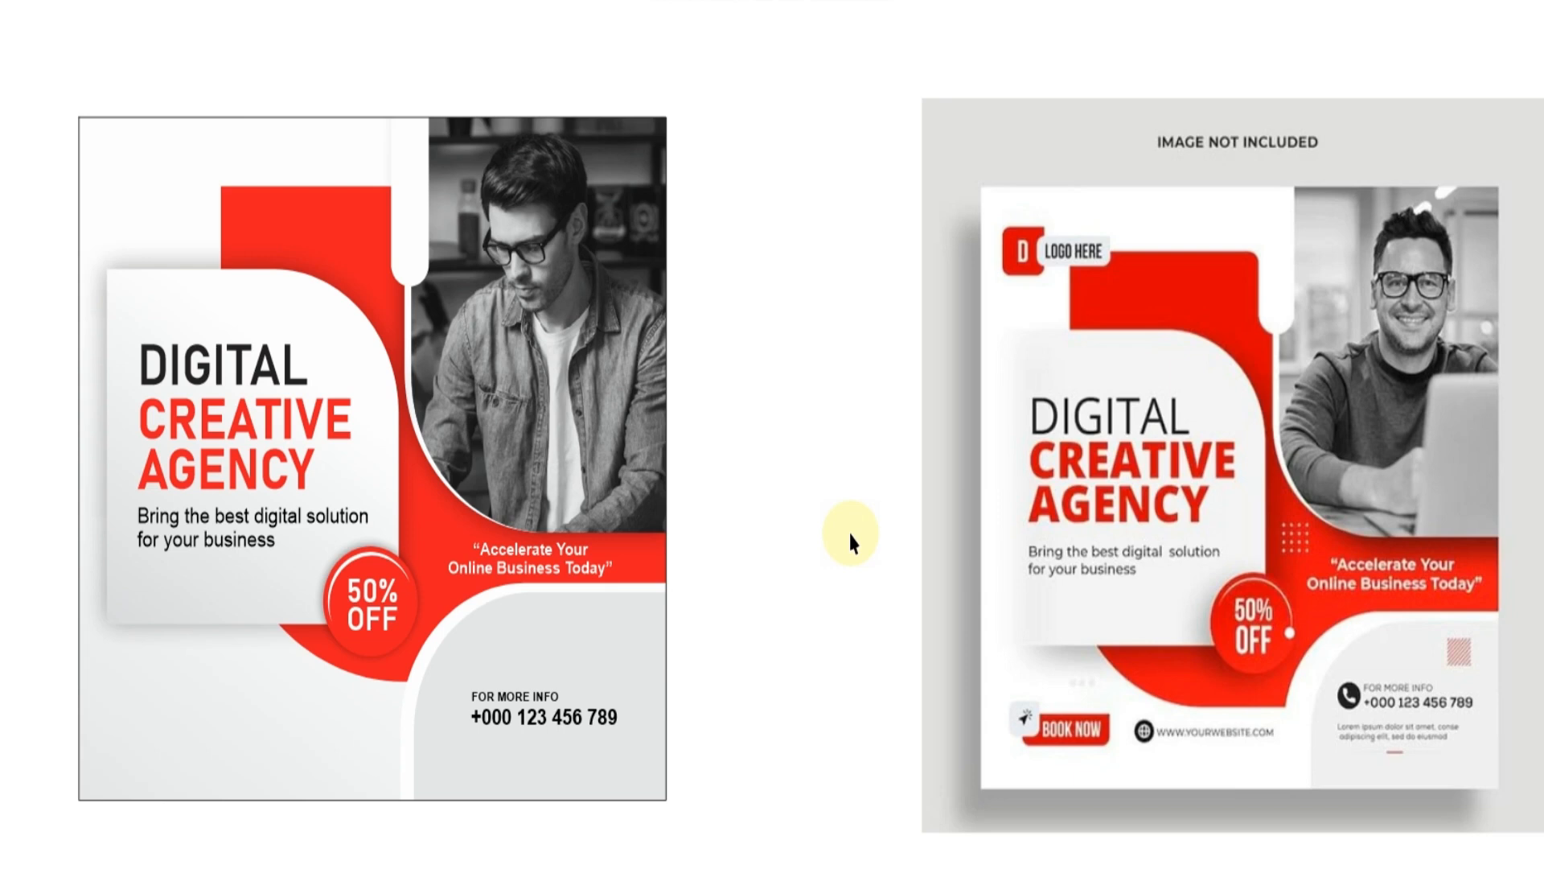
key(Escape)
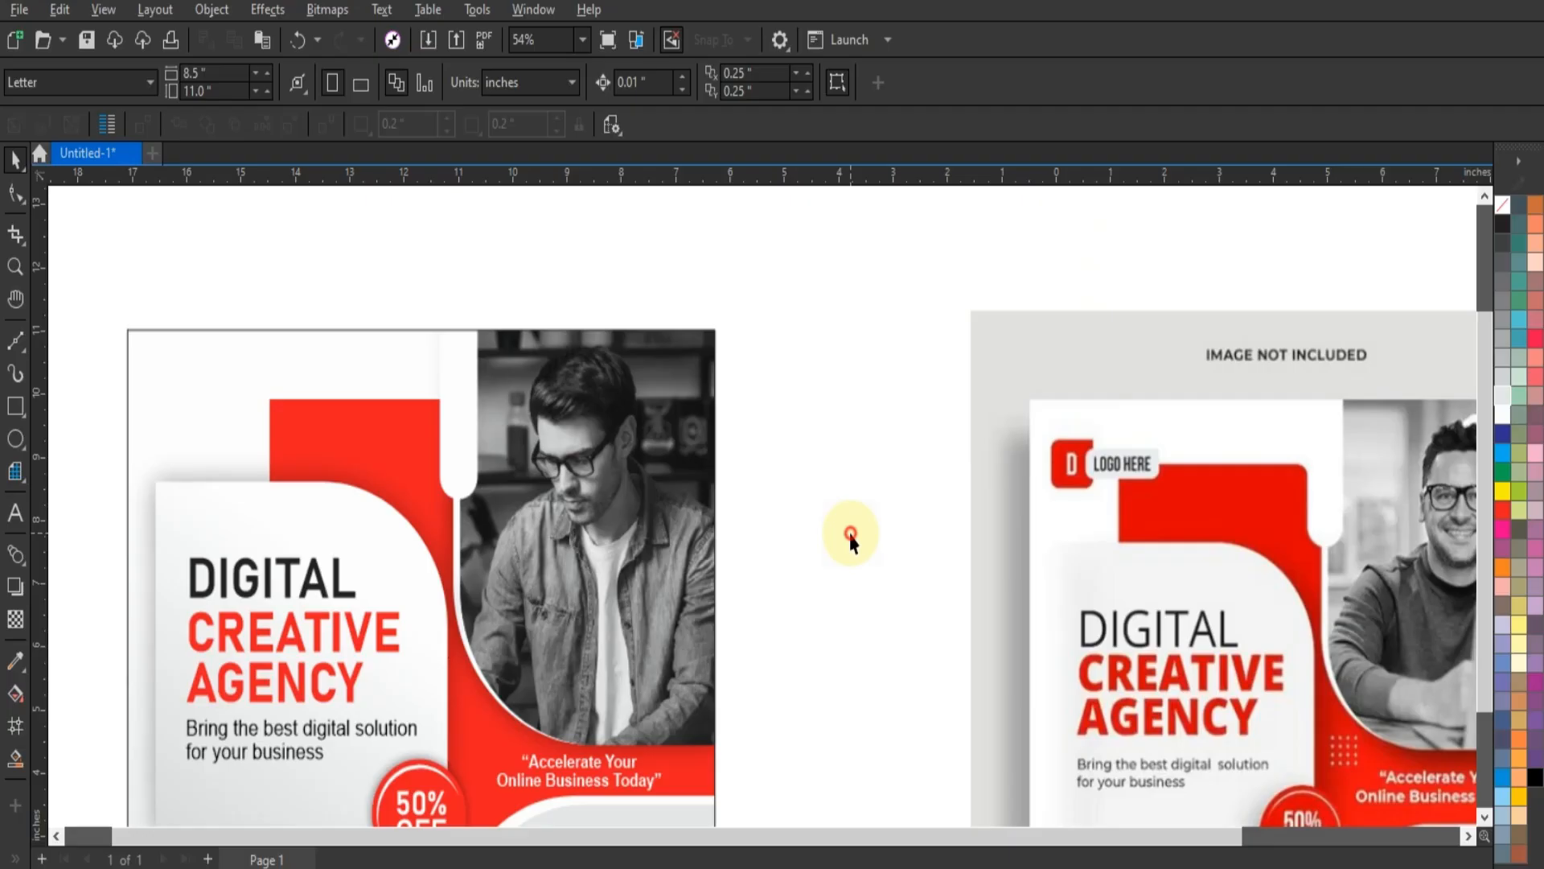